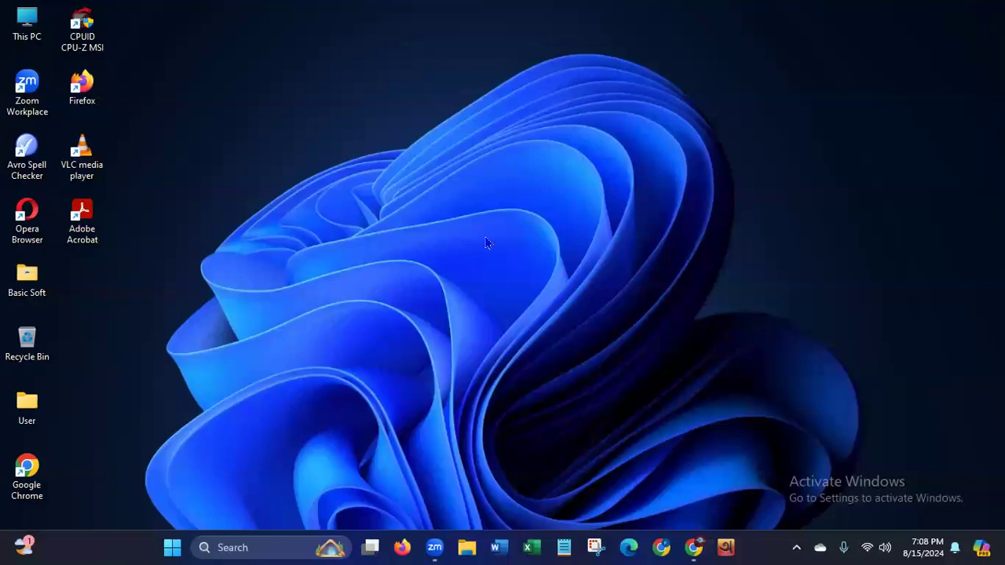
- Refresh the desktop, launch Chrome under the 2009 profile, and maximize the window
right_click(492, 117)
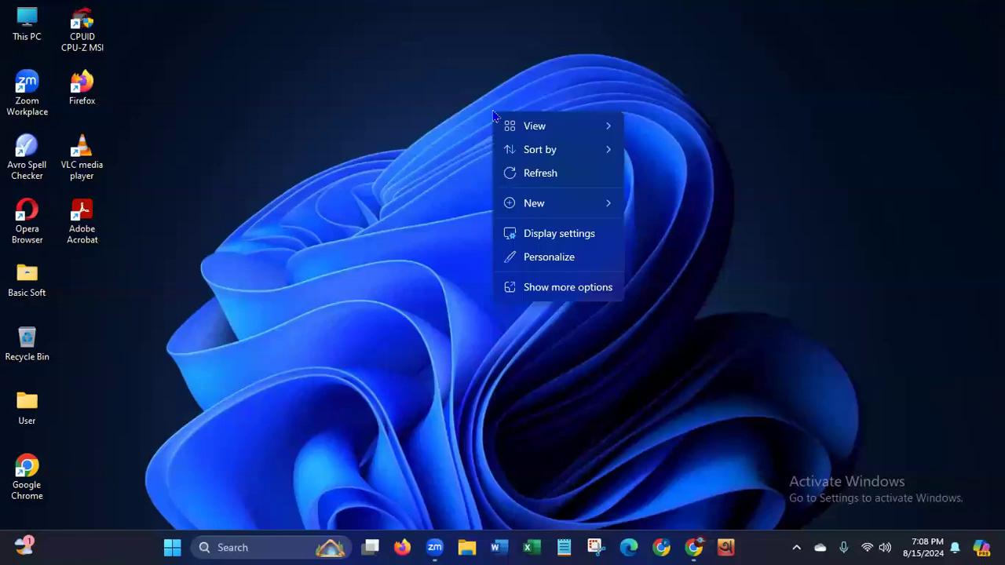
left_click(512, 174)
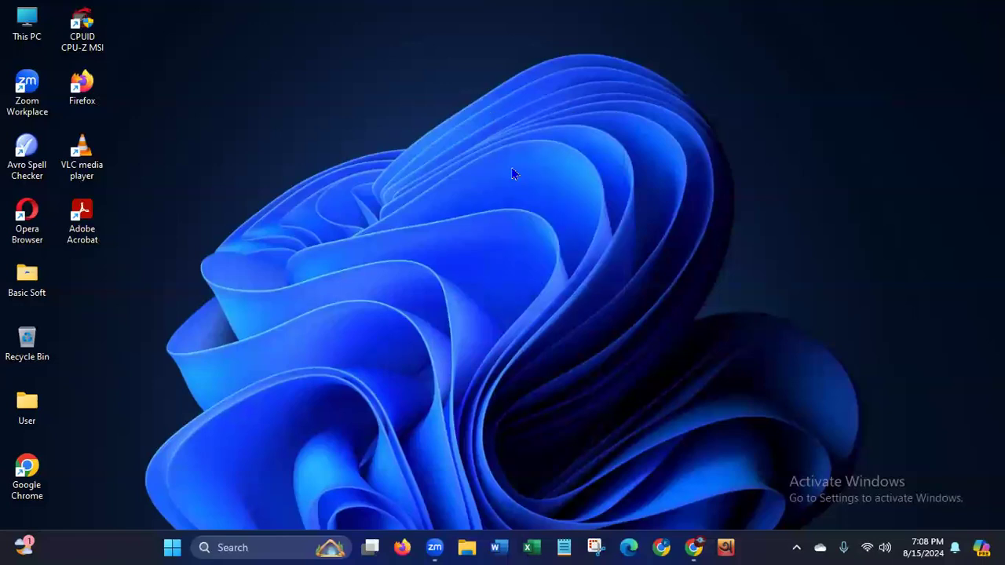
double_click(28, 473)
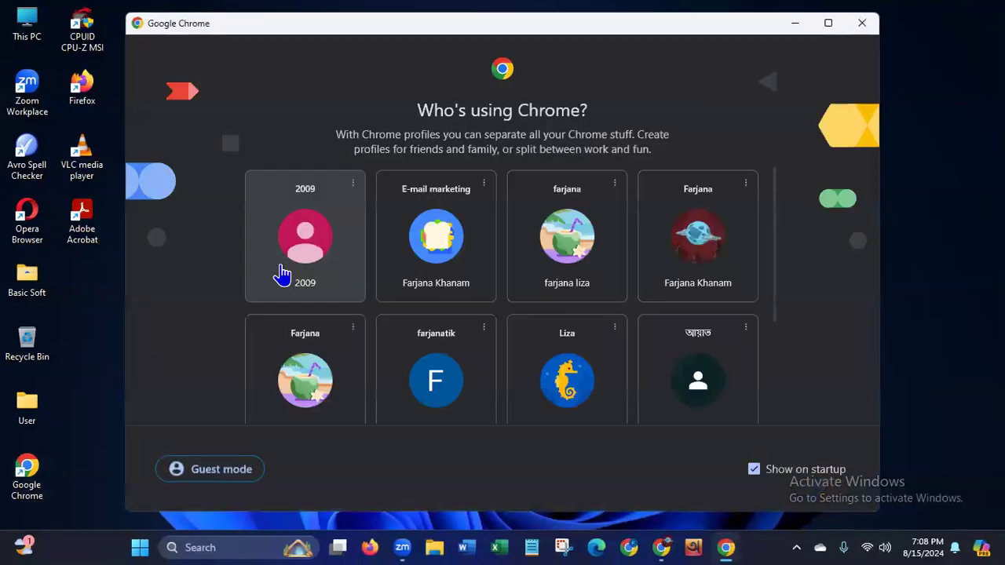
left_click(281, 274)
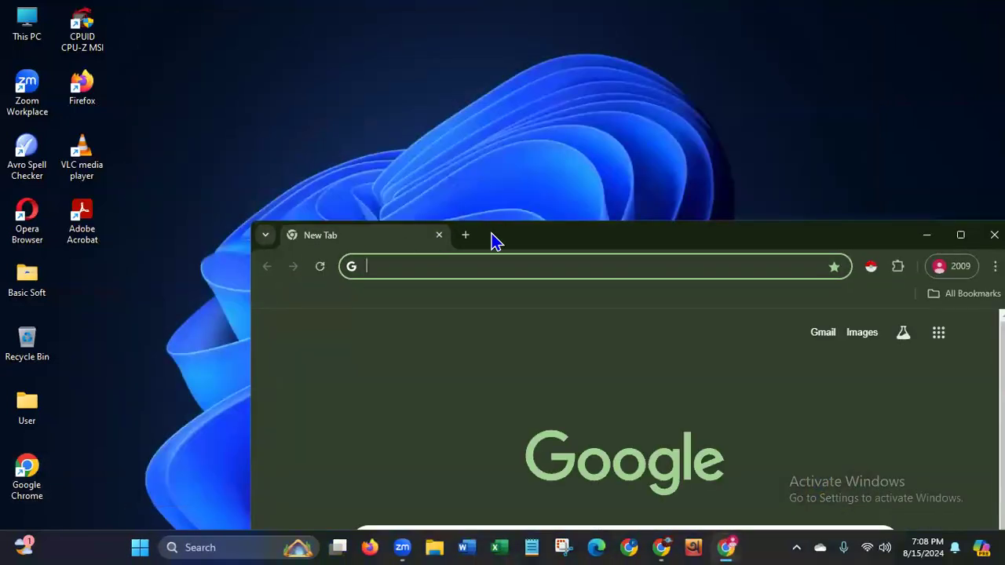
double_click(491, 235)
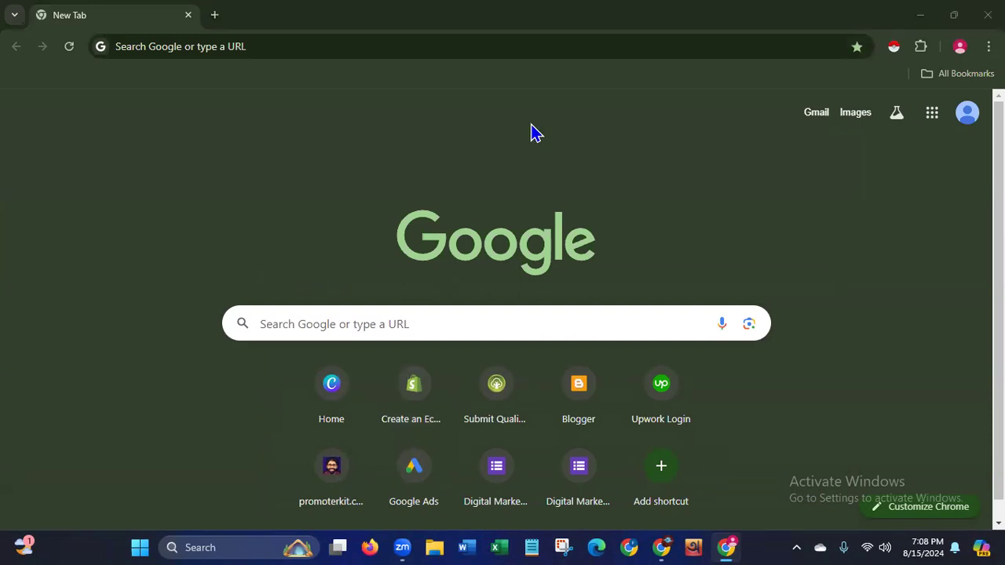
left_click(222, 46)
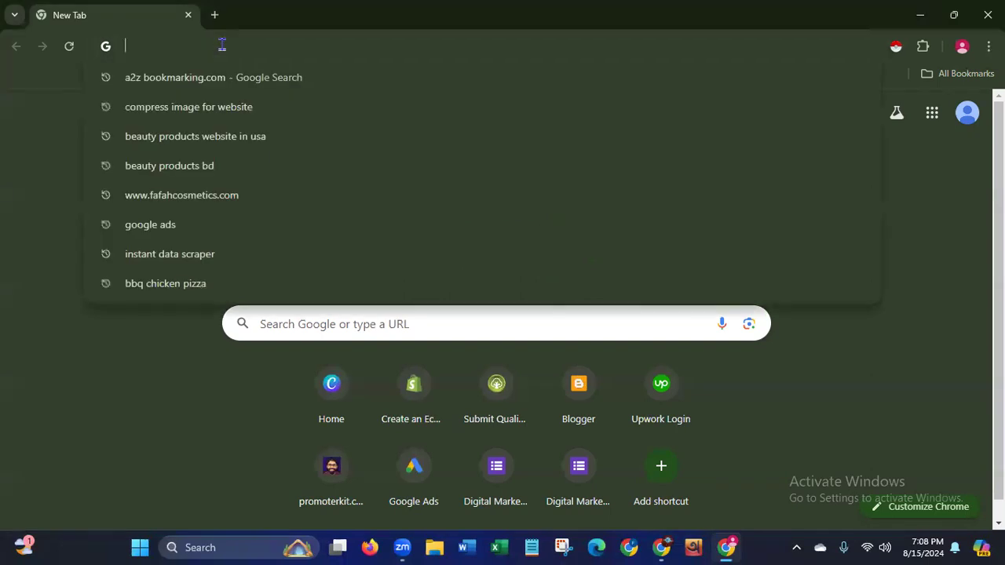
- Search Google for 'Quora'
type("Qu")
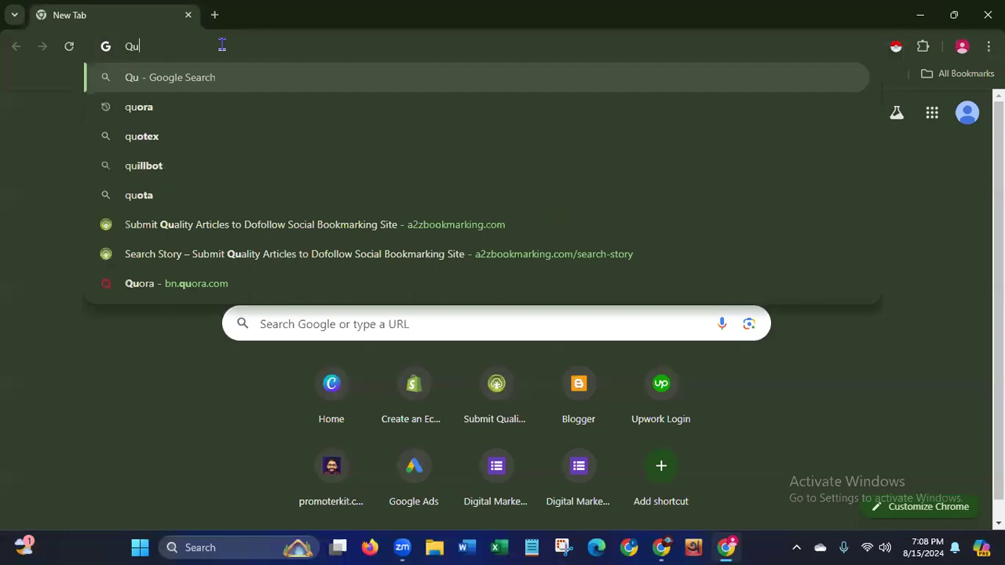
type("ora")
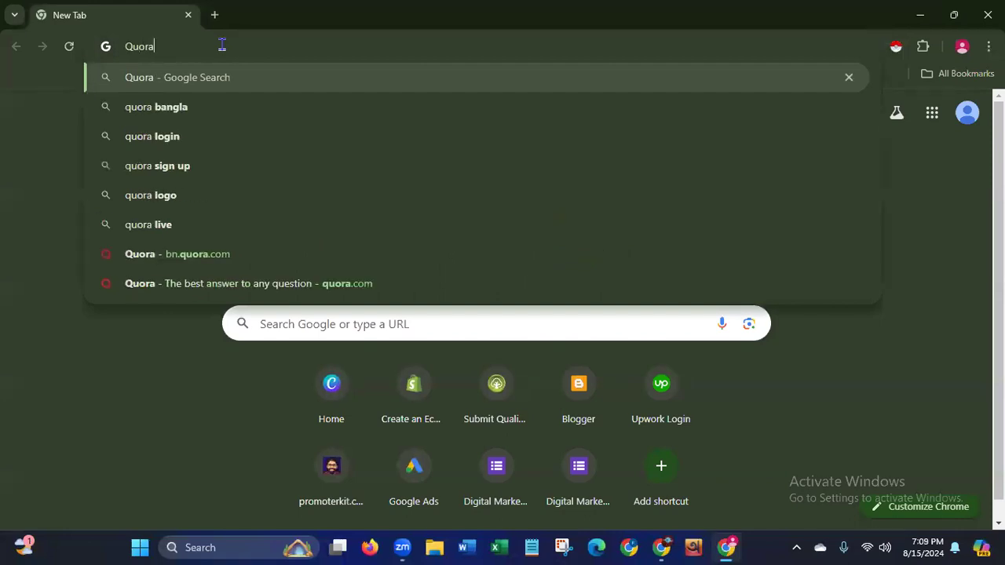
key("Return")
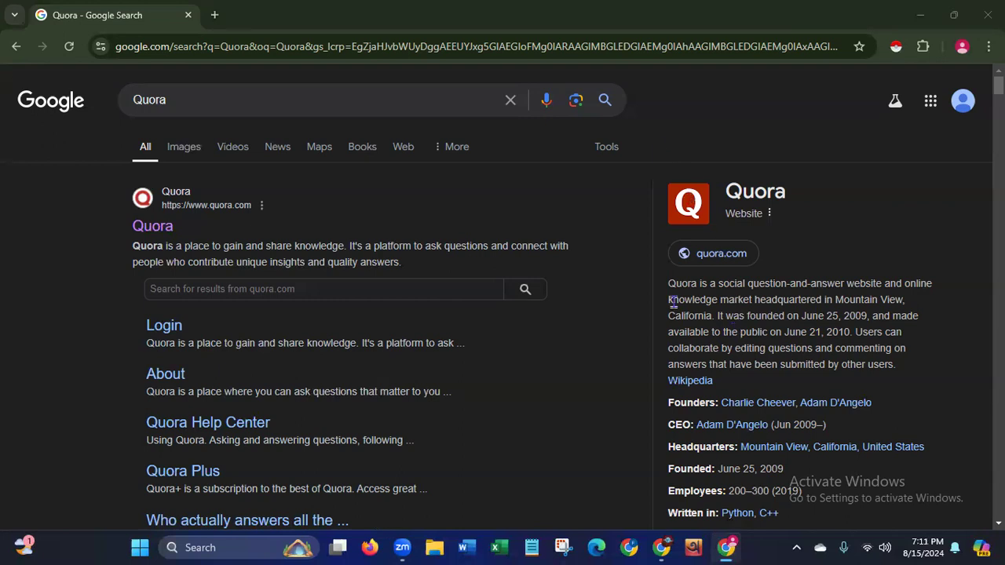
left_click_drag(671, 283, 640, 313)
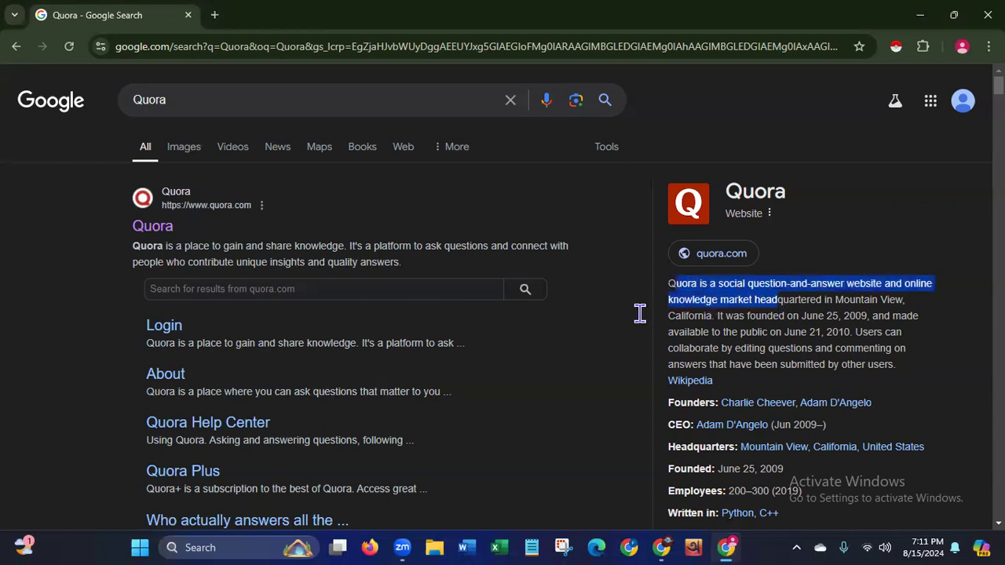
left_click(645, 309)
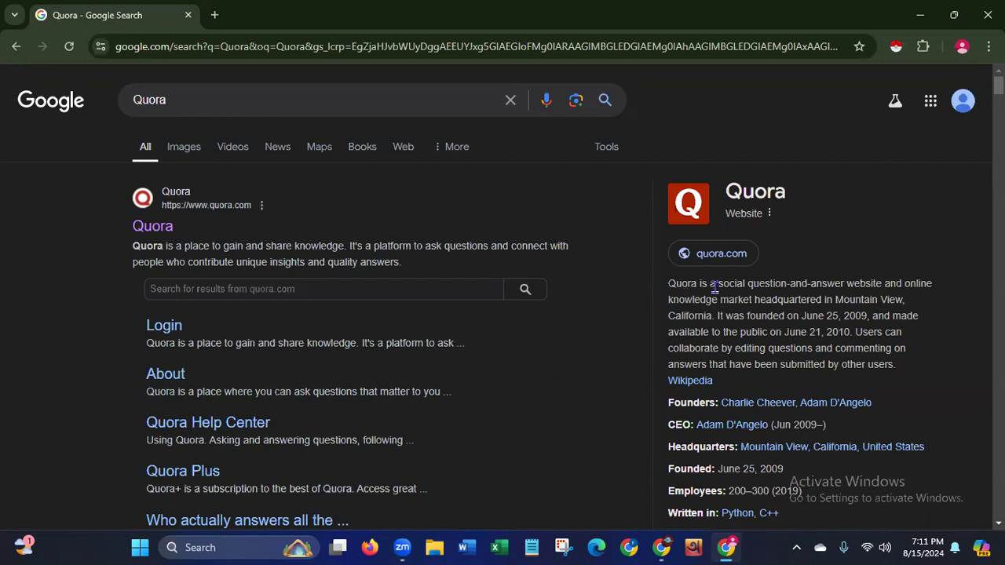
left_click_drag(718, 284, 752, 300)
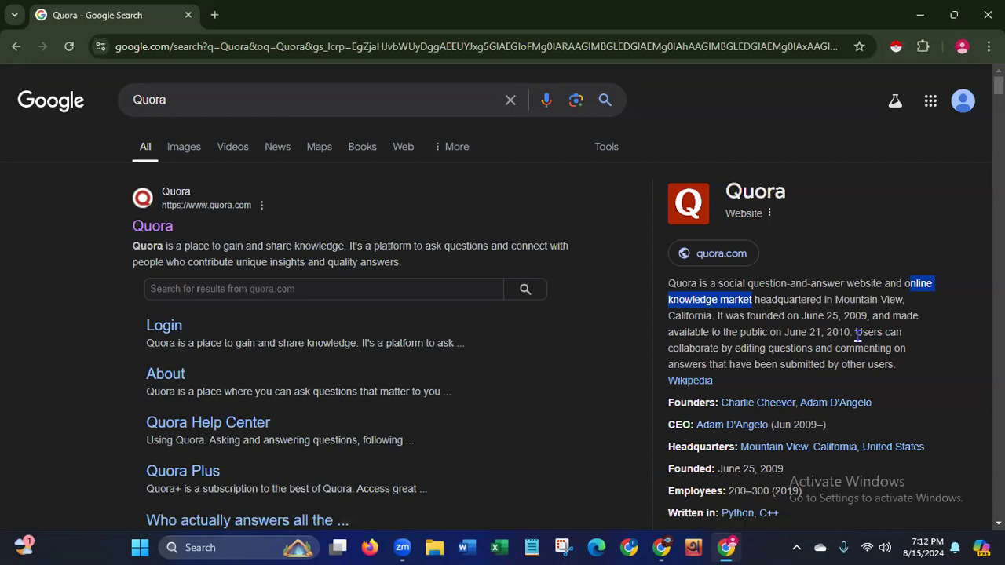
left_click_drag(855, 333, 868, 377)
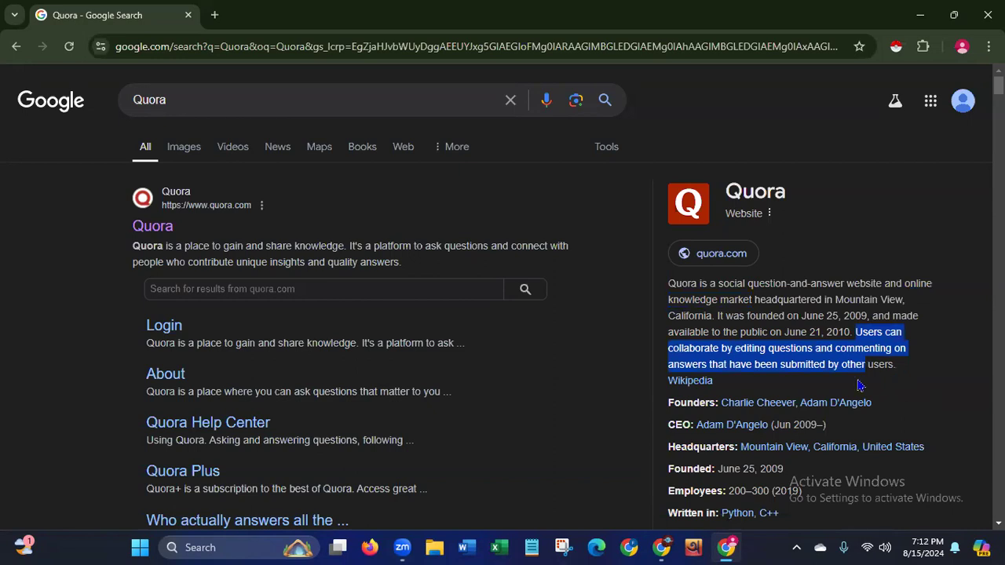
left_click(861, 385)
left_click_drag(842, 365, 907, 377)
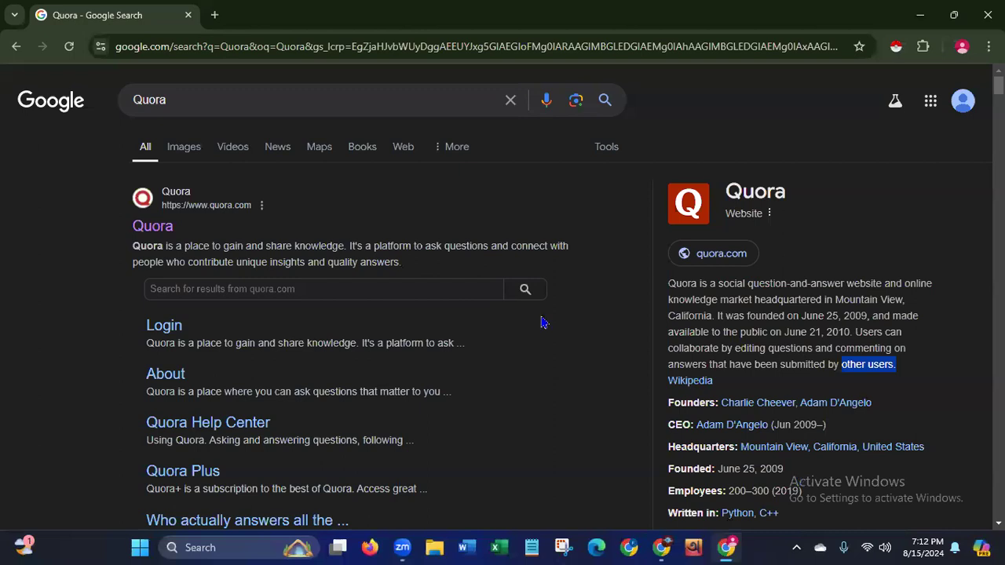
left_click(145, 235)
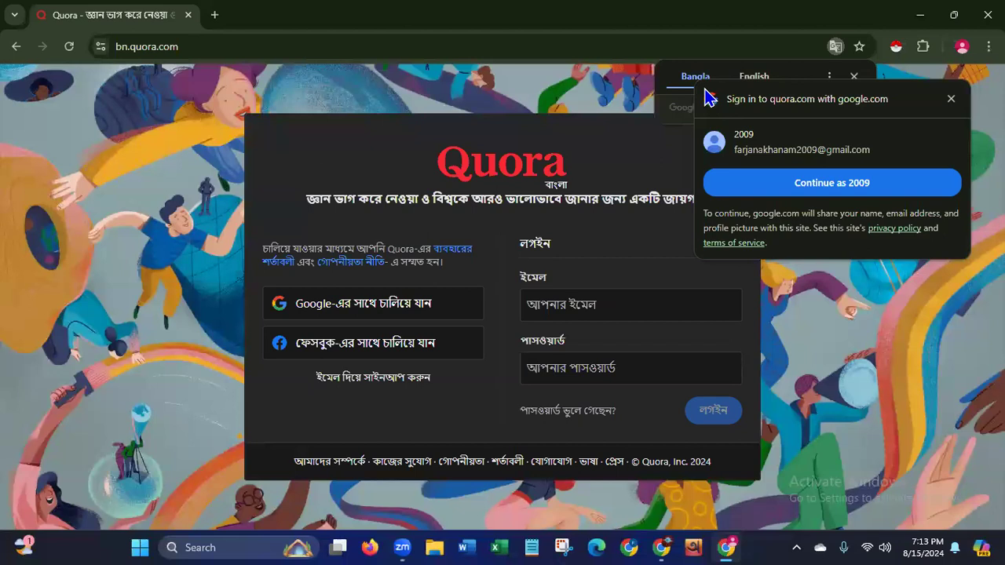
- Close the Google sign-in prompt, request an English translation, and focus the login email field
left_click(951, 98)
left_click(754, 77)
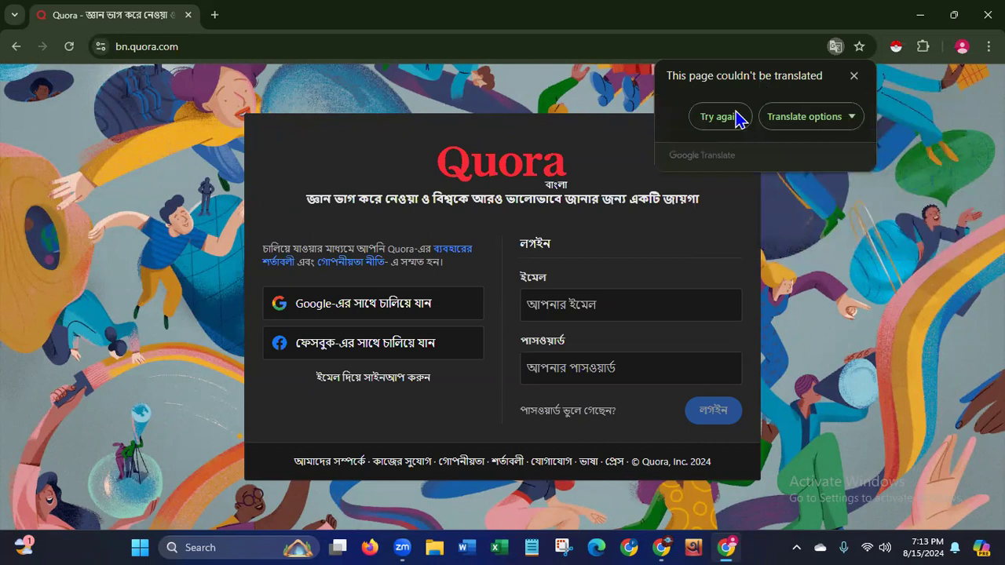
left_click(726, 301)
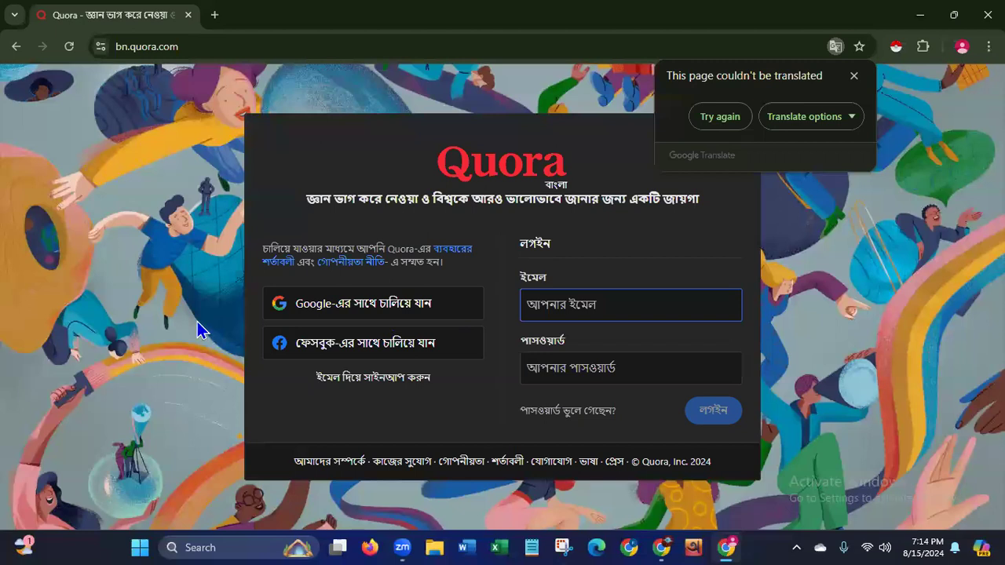
- Try logging in with the saved email and password, then erase the email after the no-account error
left_click(582, 306)
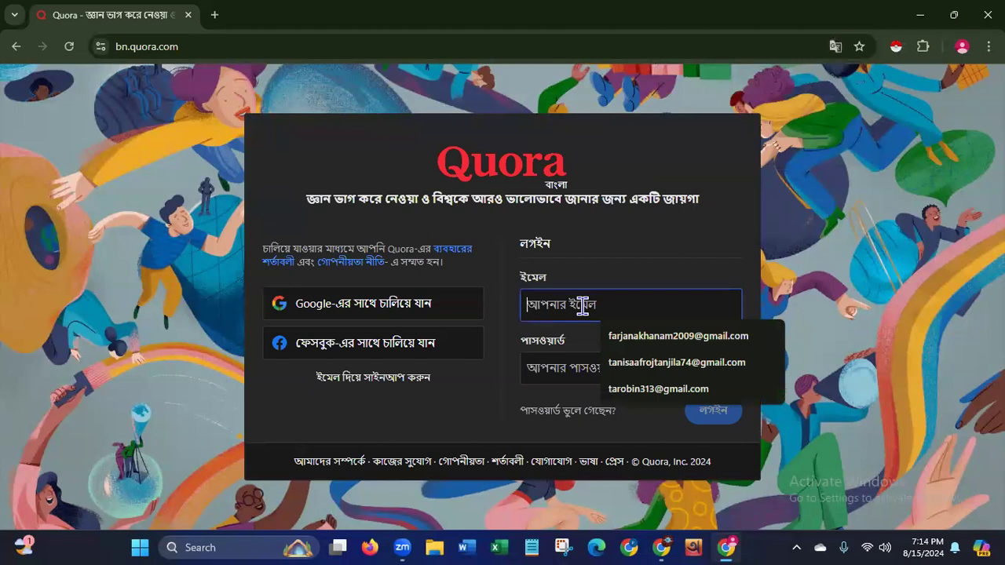
key("ctrl+v")
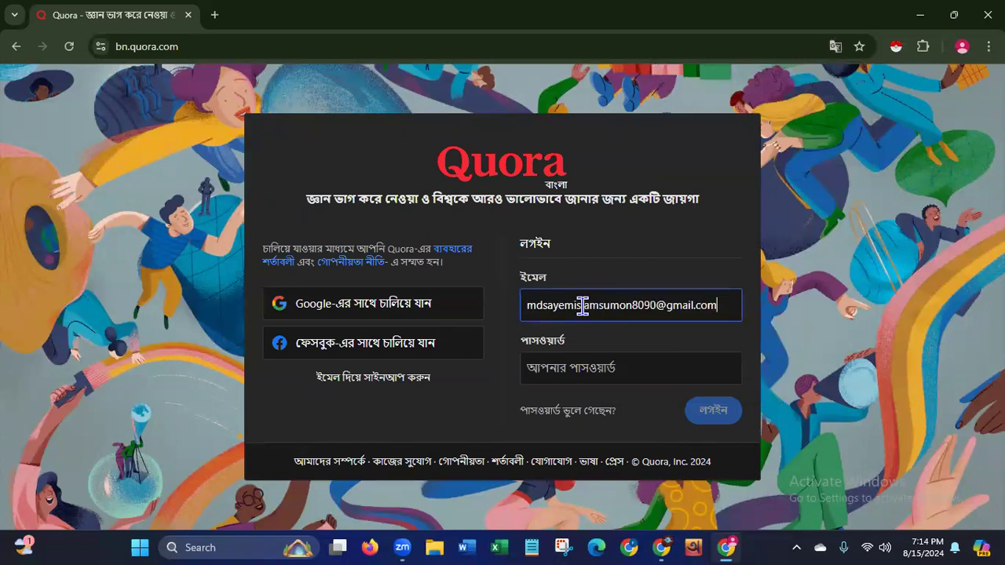
left_click(591, 367)
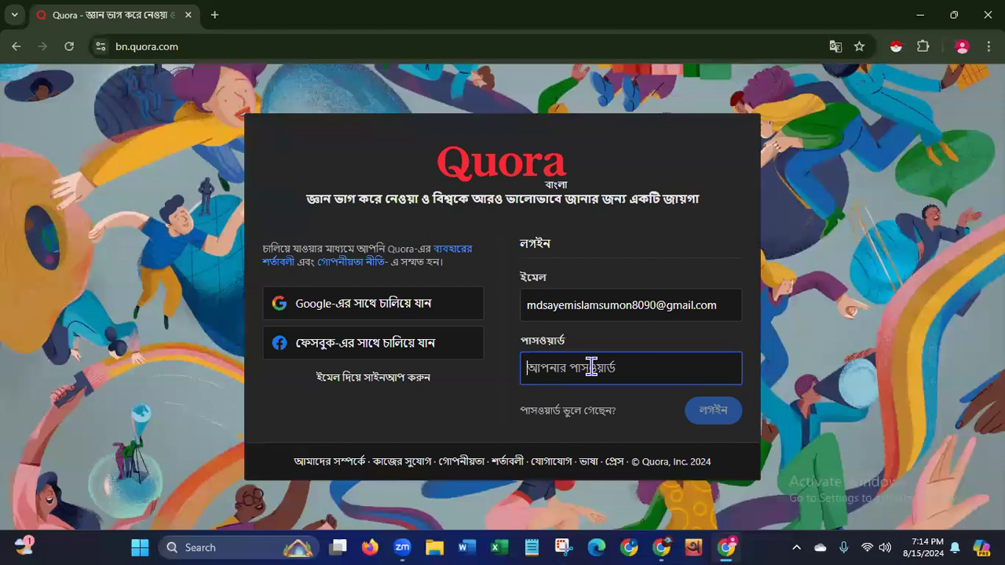
key("ctrl+v")
type("••••")
key("Return")
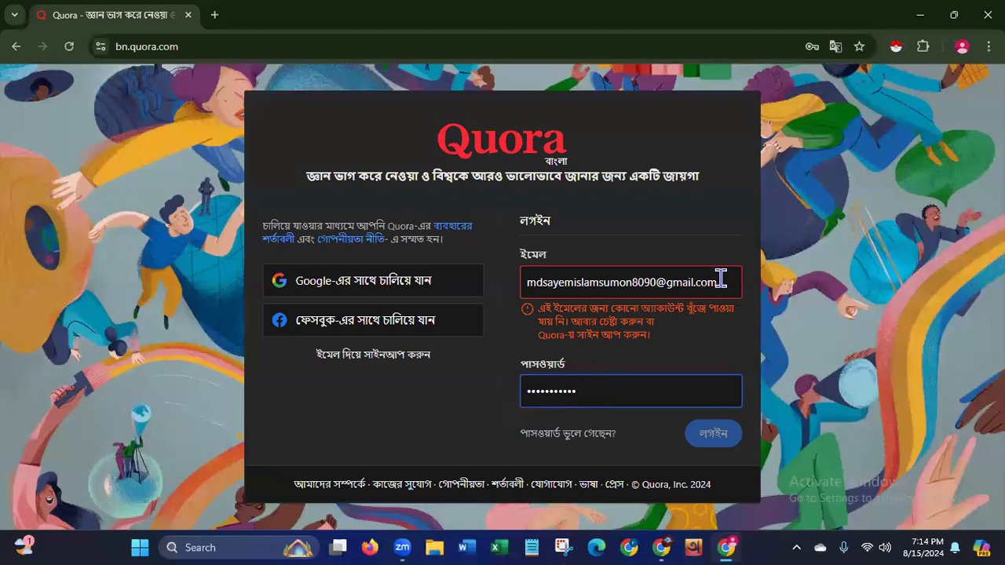
left_click_drag(721, 283, 450, 292)
key("ctrl+c")
key("BackSpace")
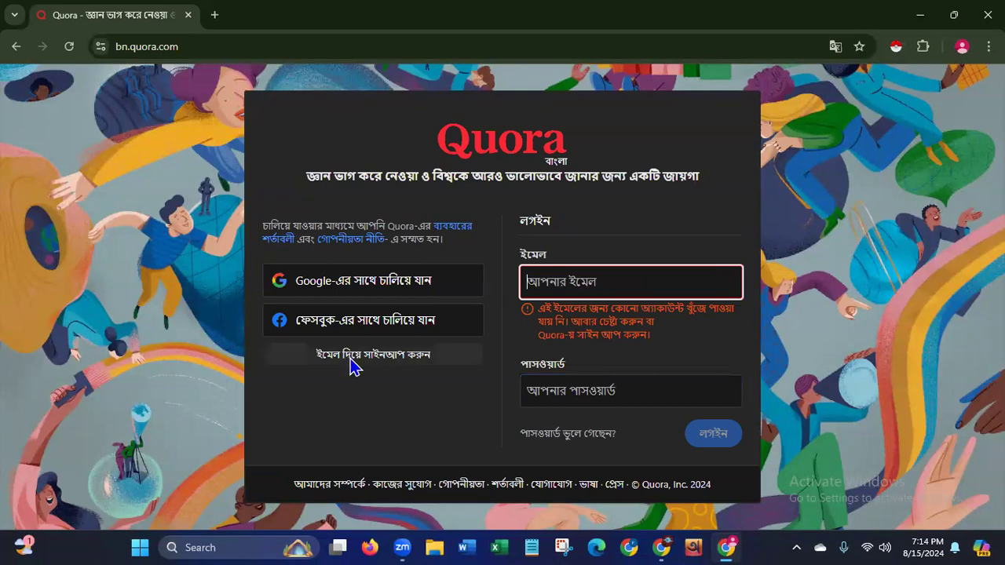
- Start email sign-up, enter the user's full name and saved e-mail address, and submit
left_click(351, 361)
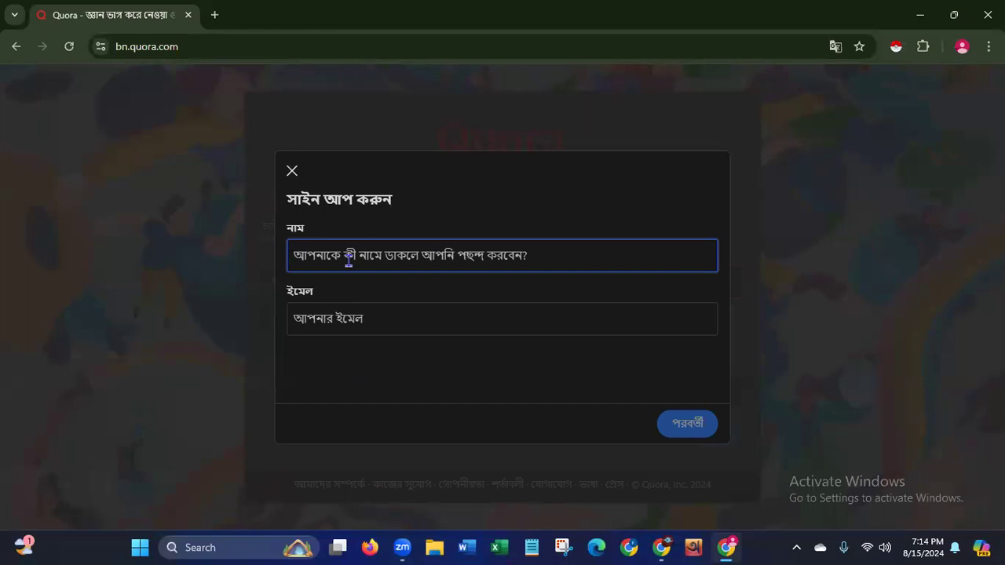
left_click(351, 262)
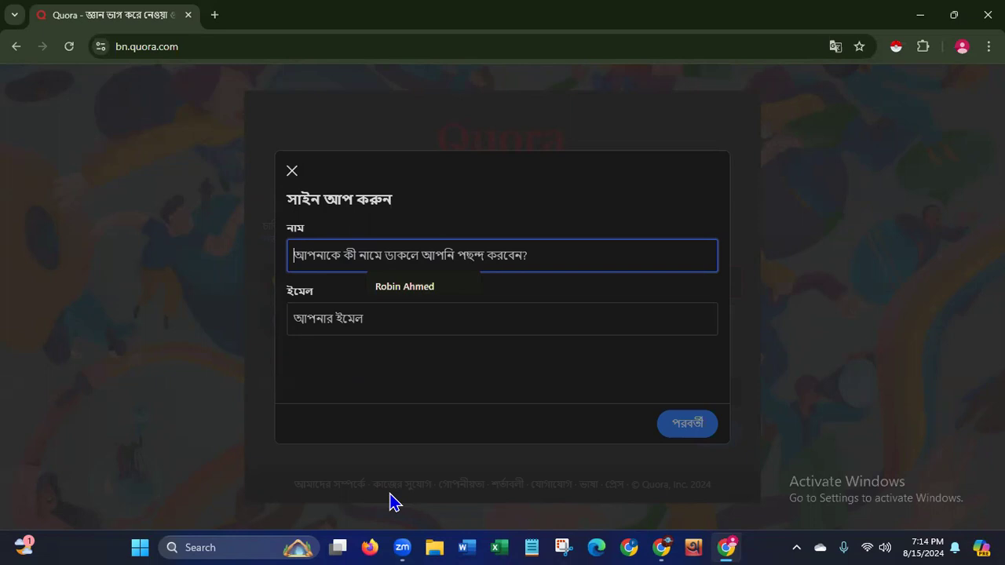
left_click(390, 495)
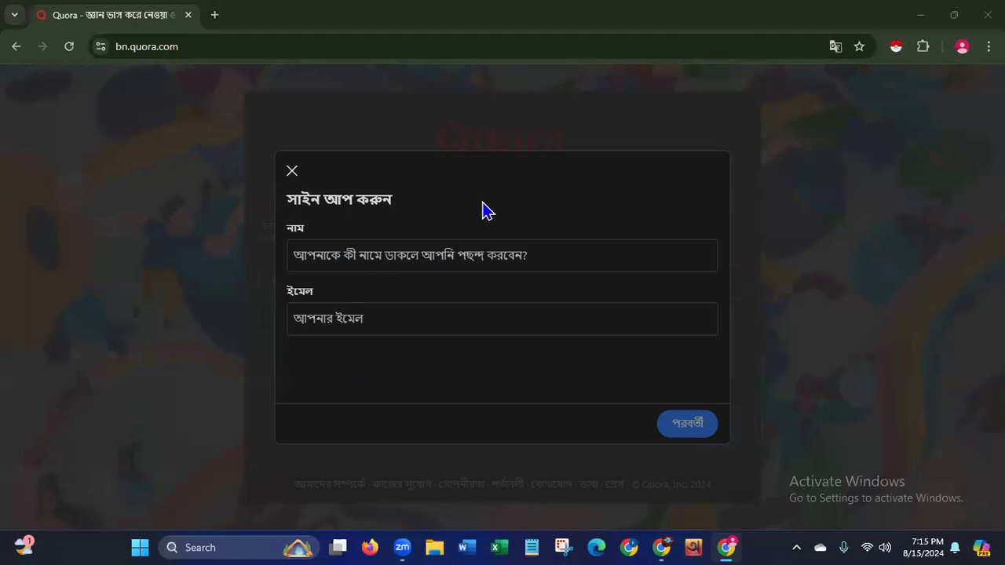
left_click(403, 256)
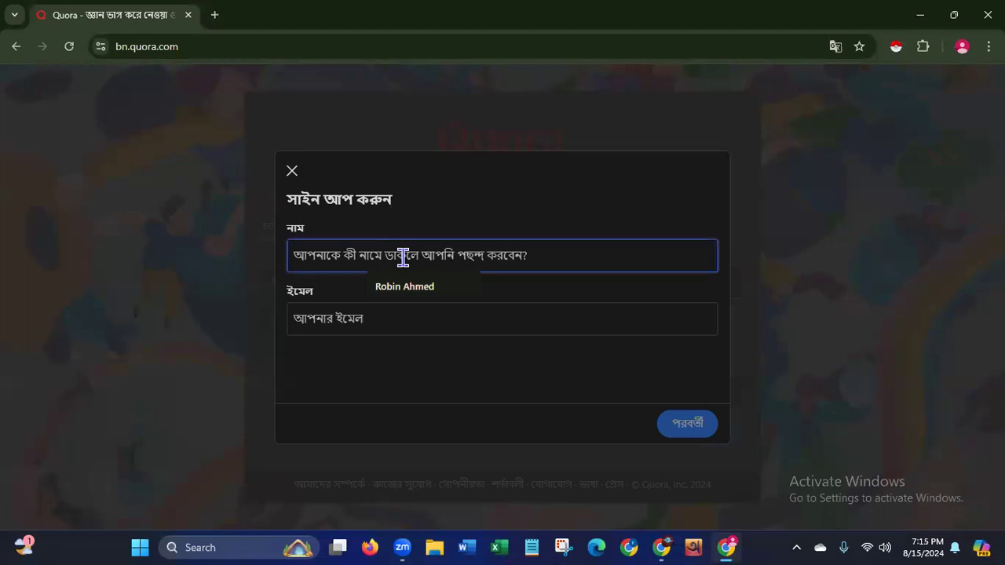
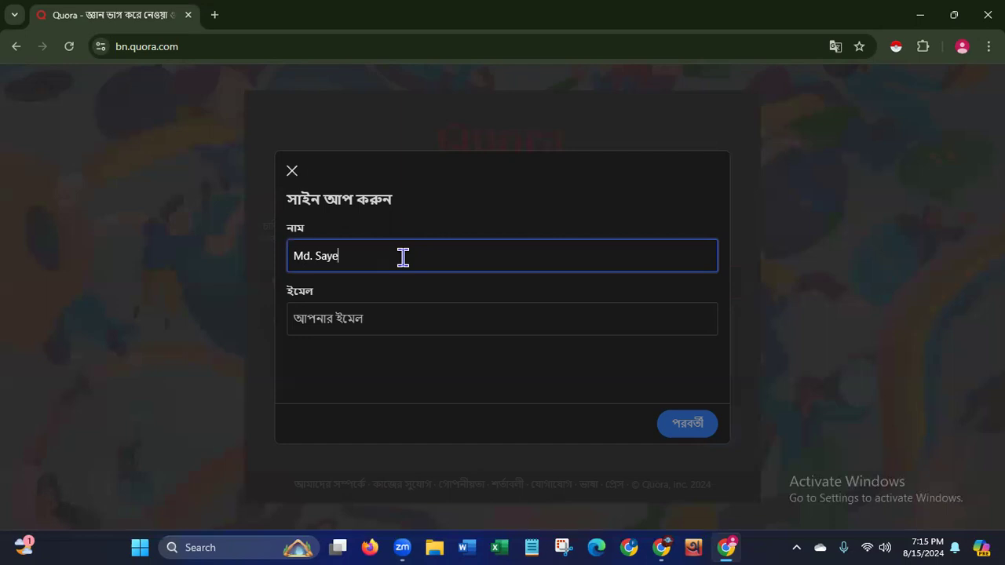
left_click(384, 319)
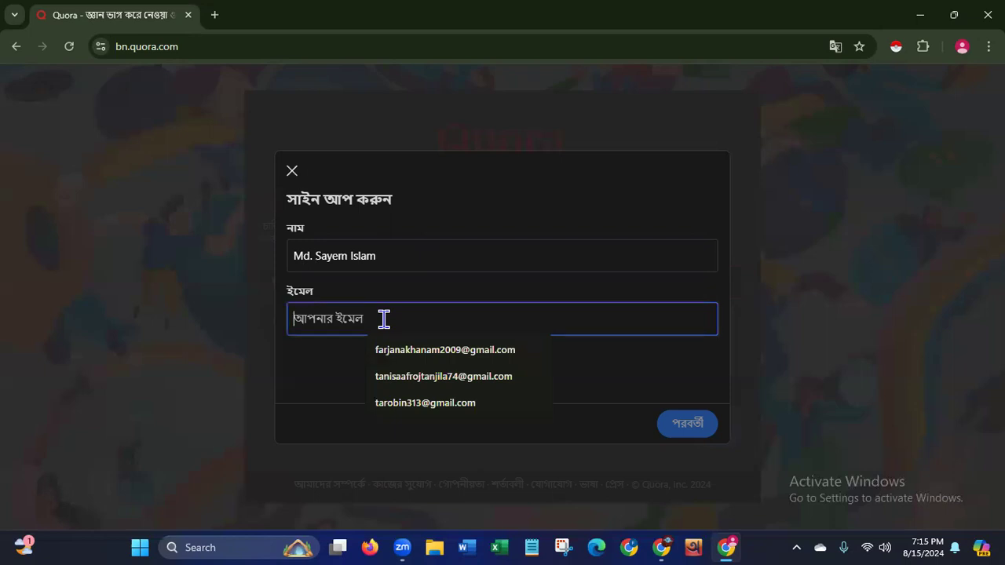
key("ctrl+v")
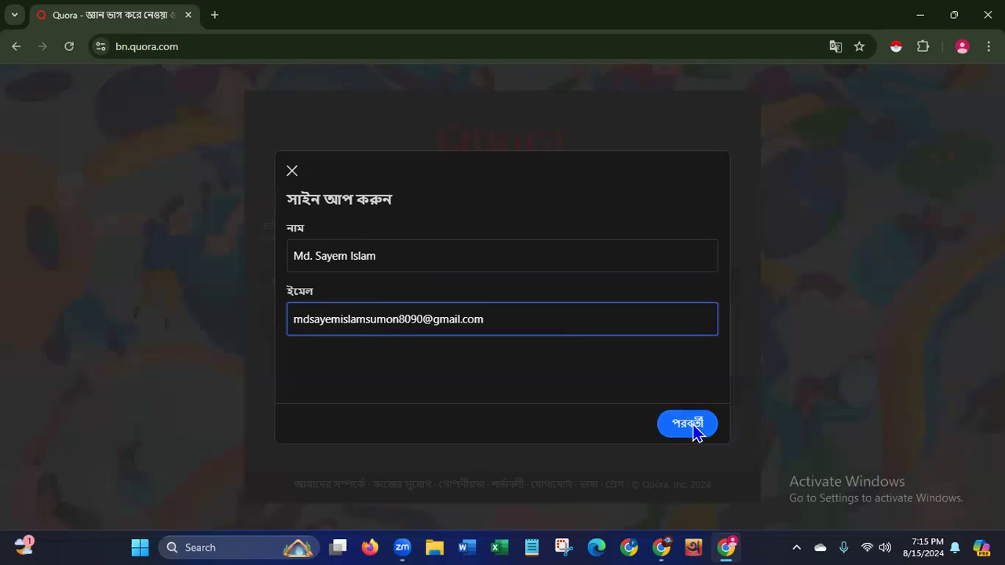
left_click(691, 426)
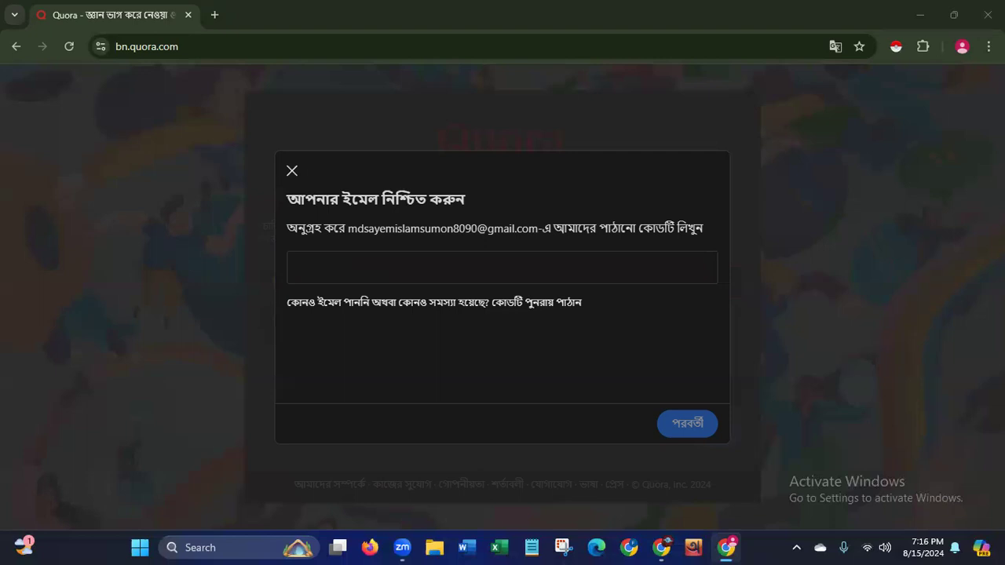
- Place the cursor in the email confirmation dialog's verification code box
left_click(461, 266)
left_click(469, 262)
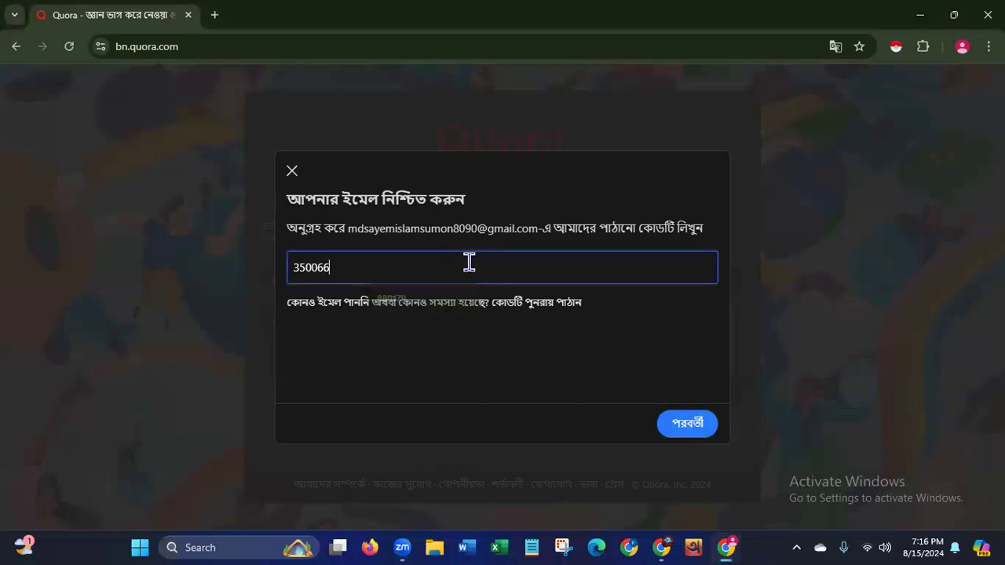
left_click(702, 428)
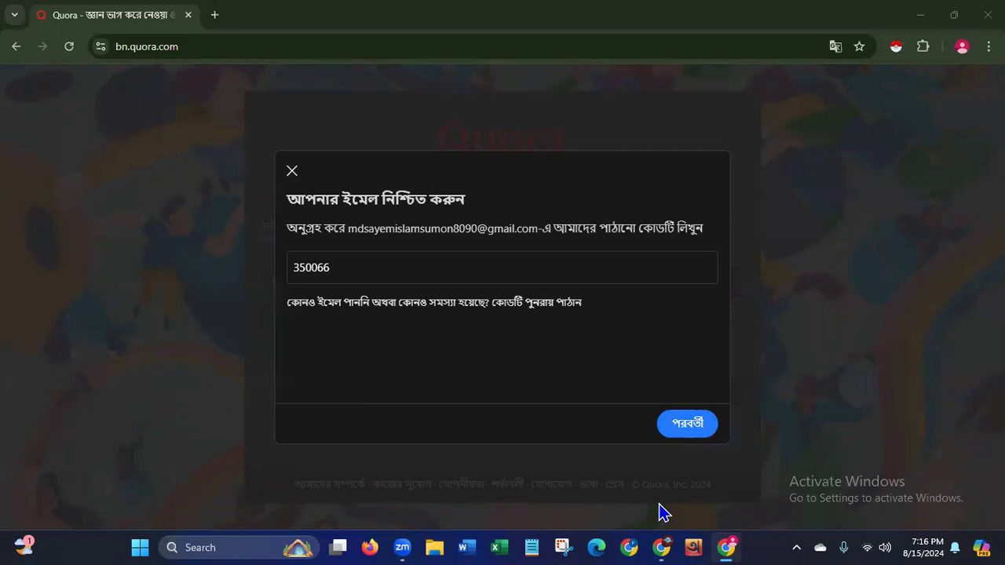
left_click(358, 269)
key("BackSpace")
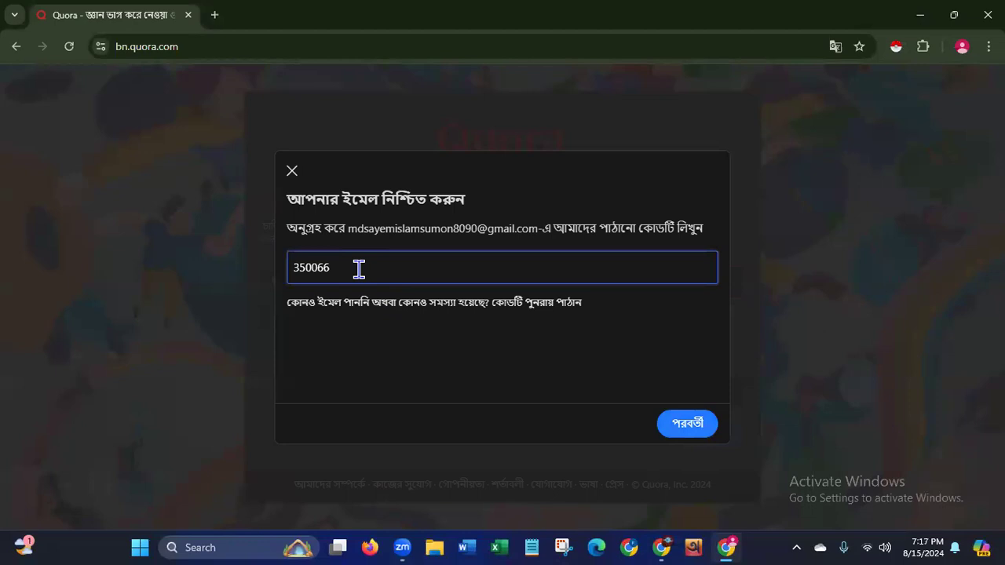
key("BackSpace")
key("BackSpace")
key("BackSpace")
key("BackSpace")
key("BackSpace")
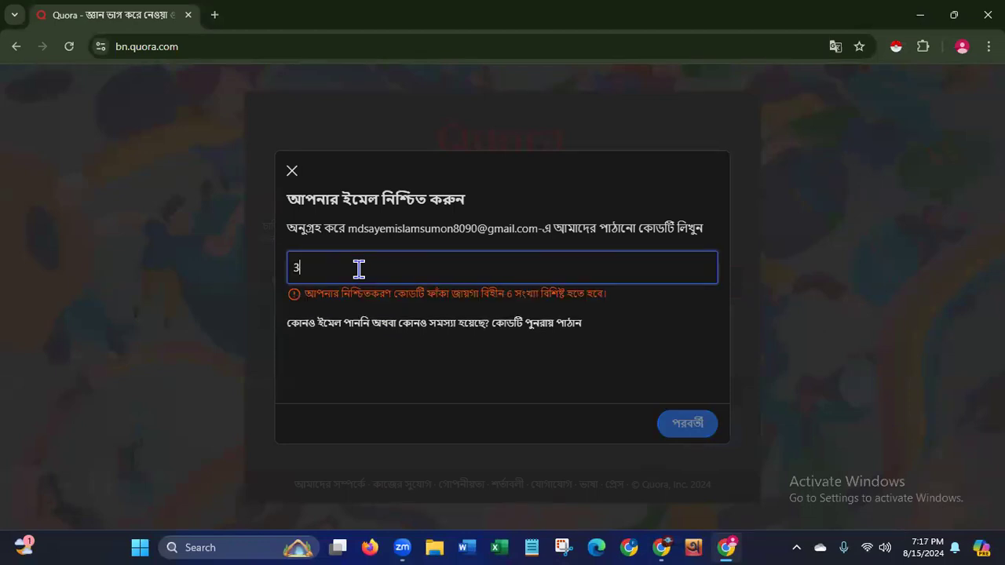
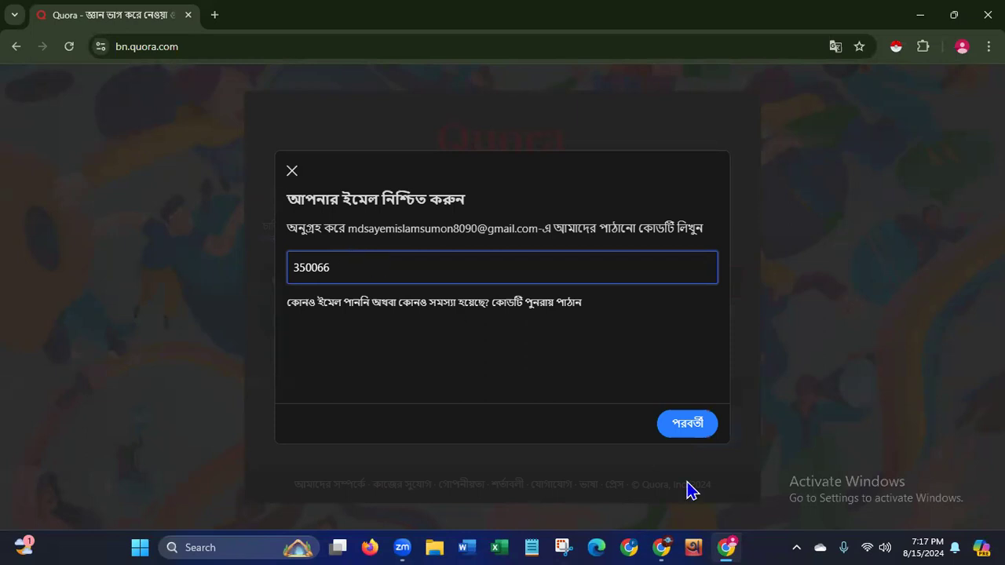
left_click(694, 434)
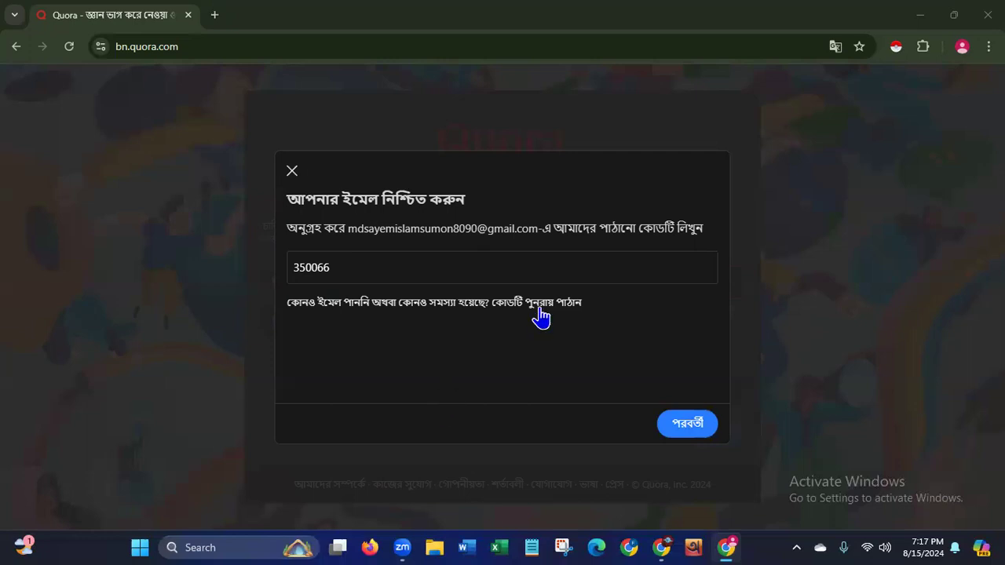
key("Return")
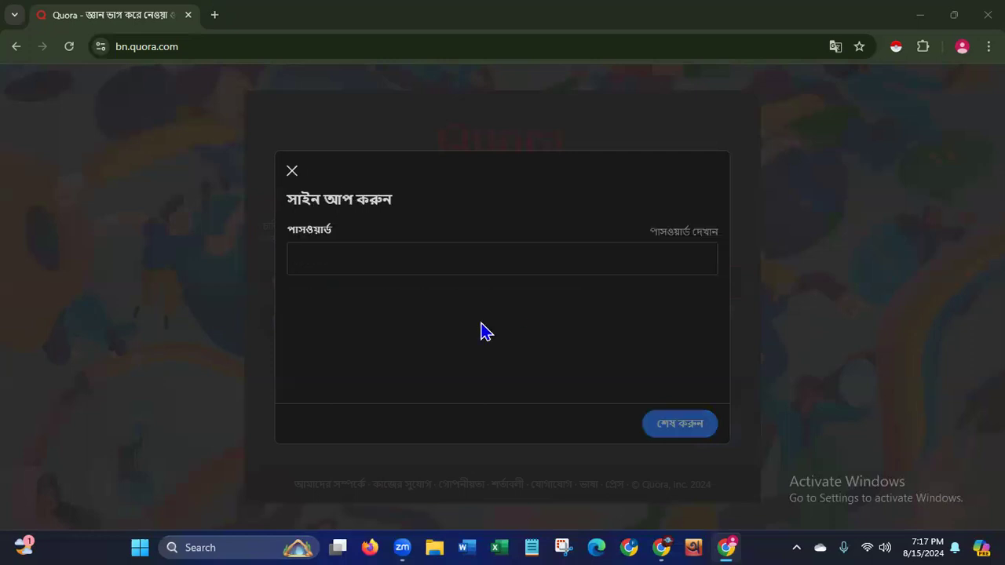
- Type a password for the new account and click শেষ করুন to finish sign-up
left_click(341, 256)
left_click(343, 256)
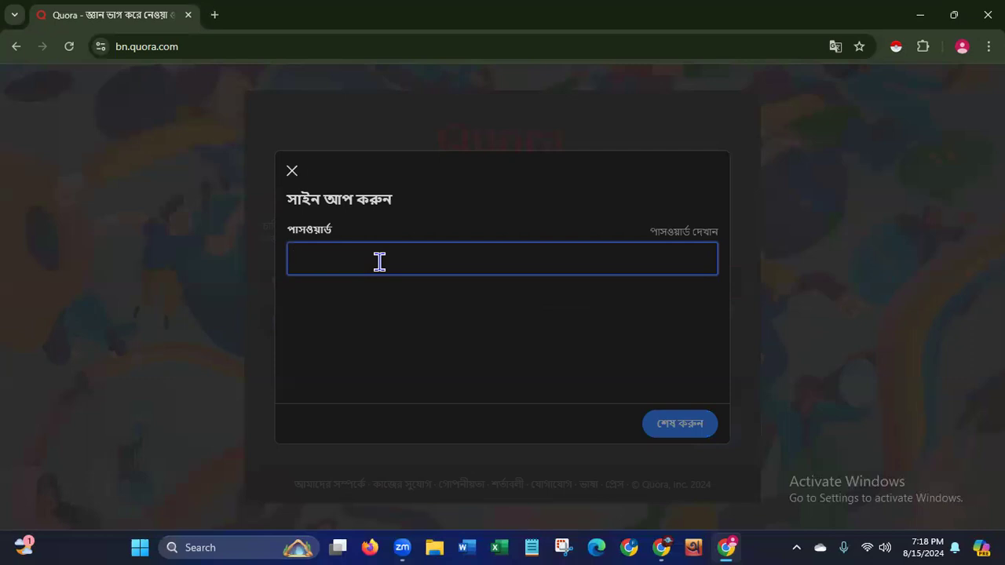
type("•••••••")
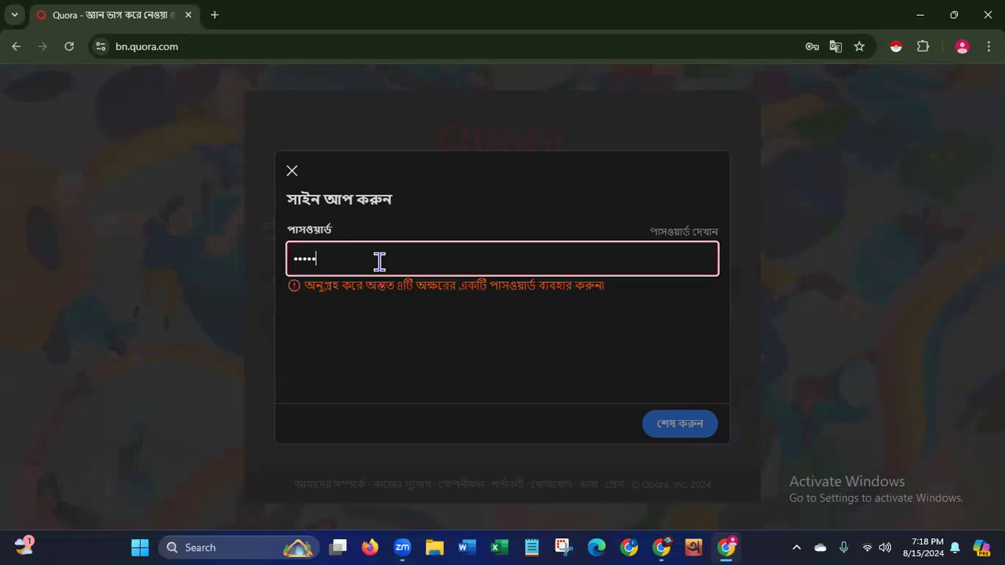
type("••••")
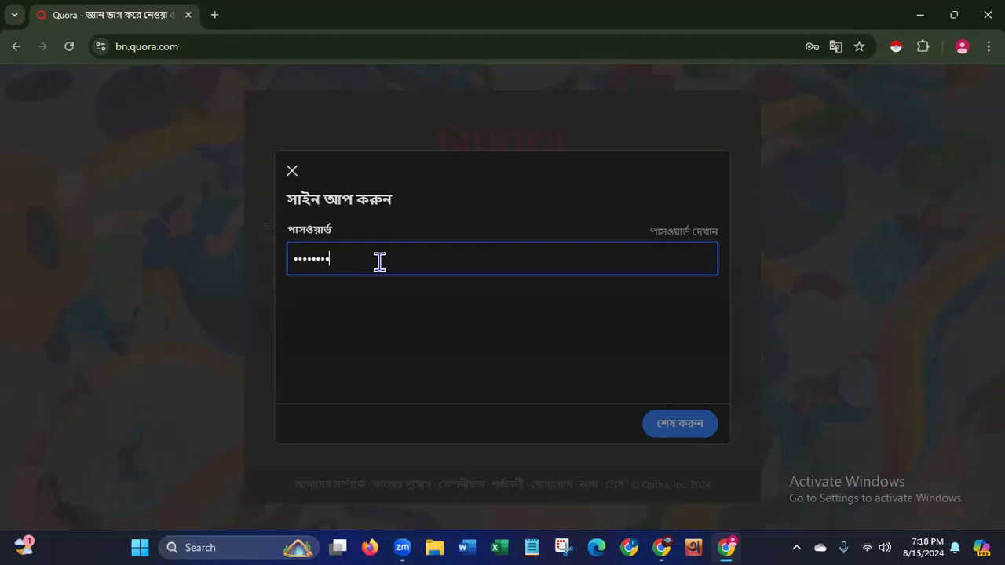
left_click(680, 430)
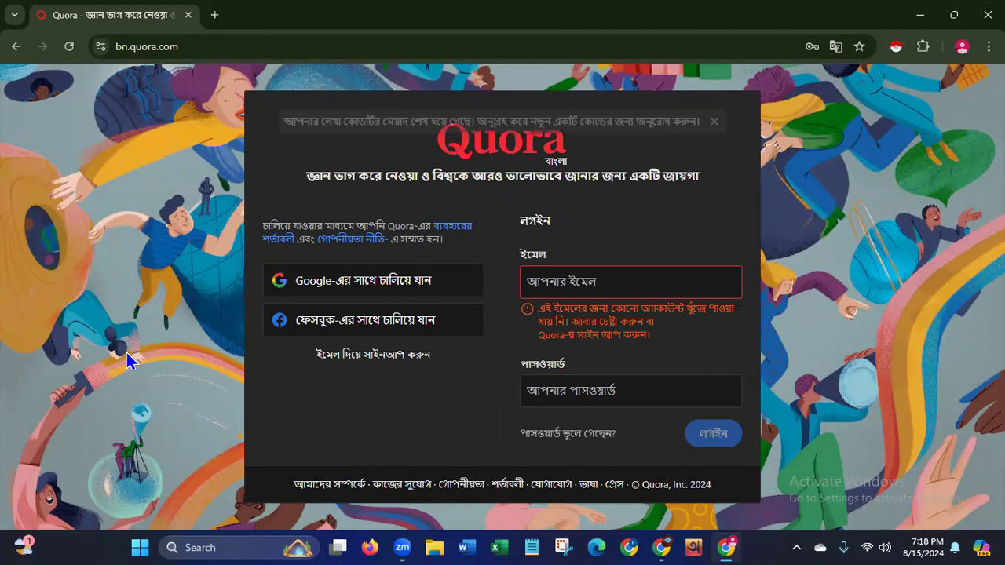
- Restart e-mail sign-up, paste into the নাম field, and select the mistakenly filled e-mail text
left_click(346, 357)
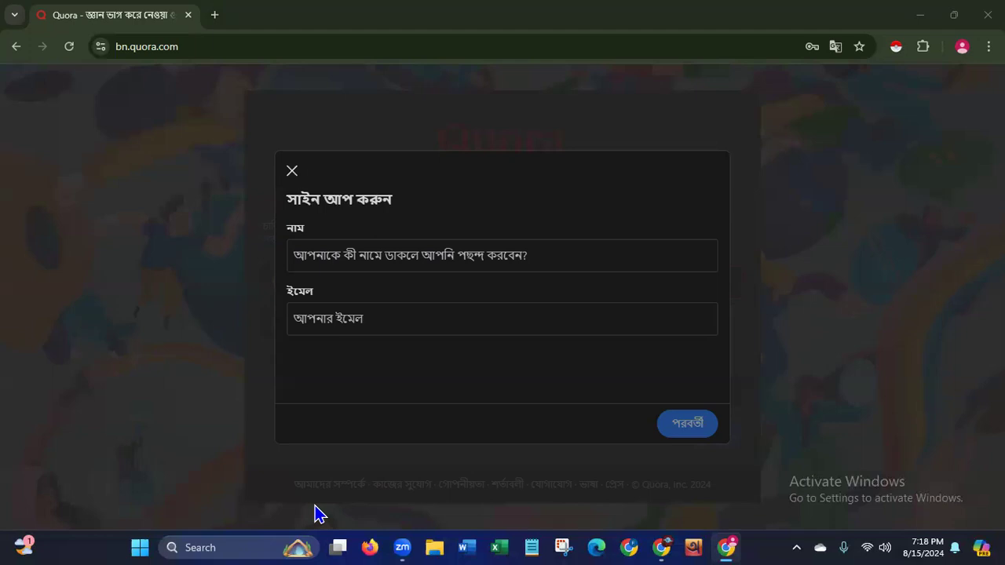
left_click(394, 255)
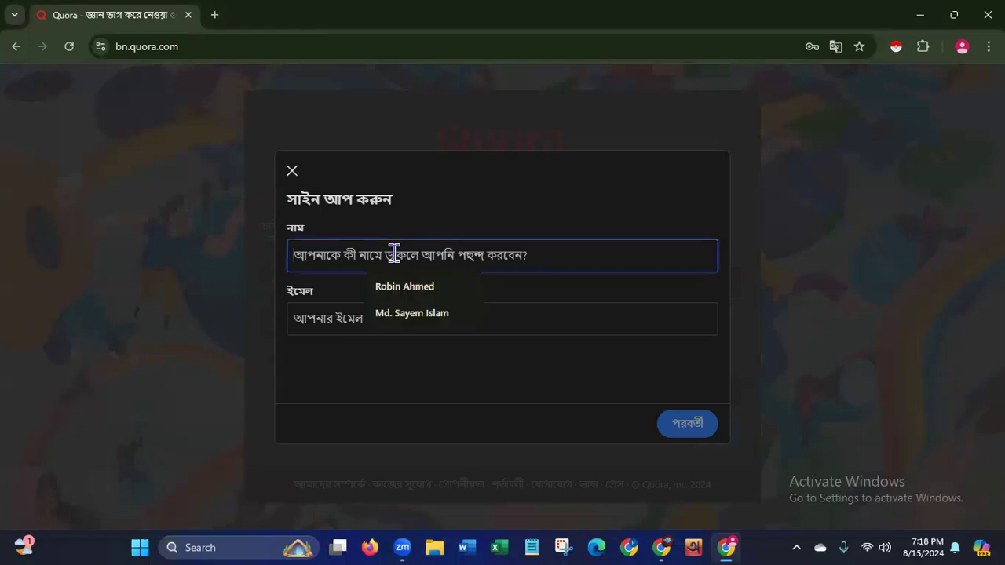
key("ctrl+v")
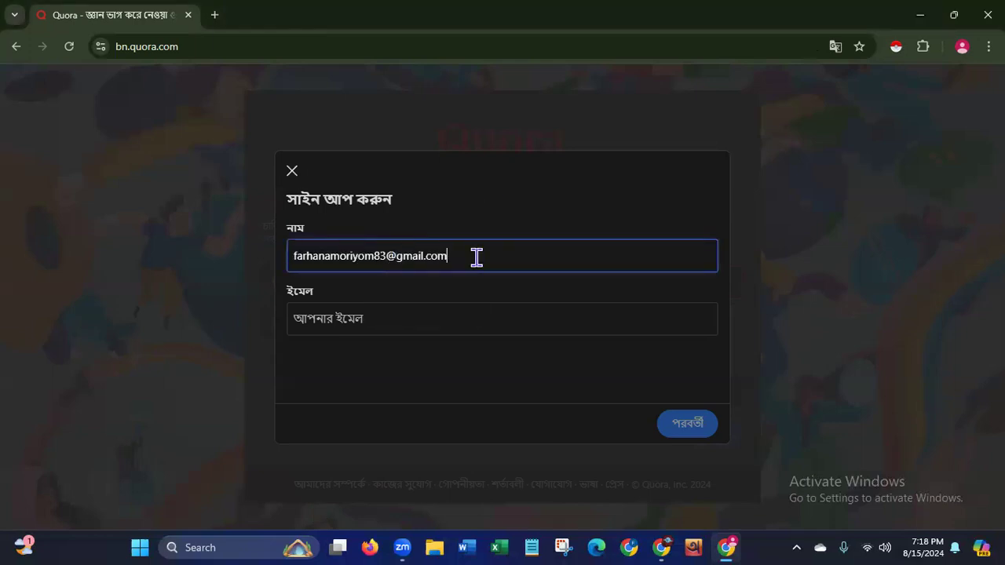
left_click_drag(476, 256, 268, 278)
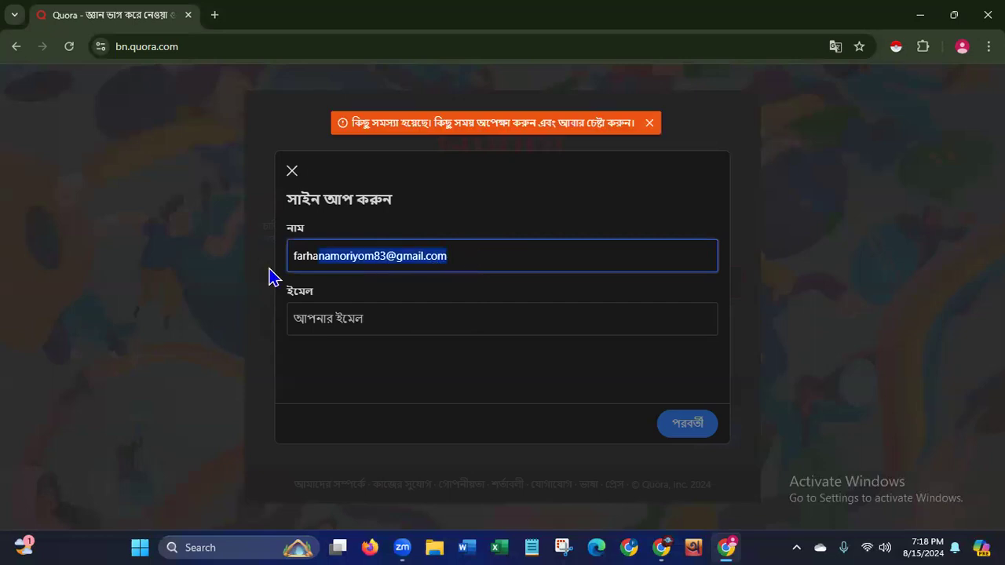
- Delete the e-mail address from the নাম field and put the cursor back there
key("BackSpace")
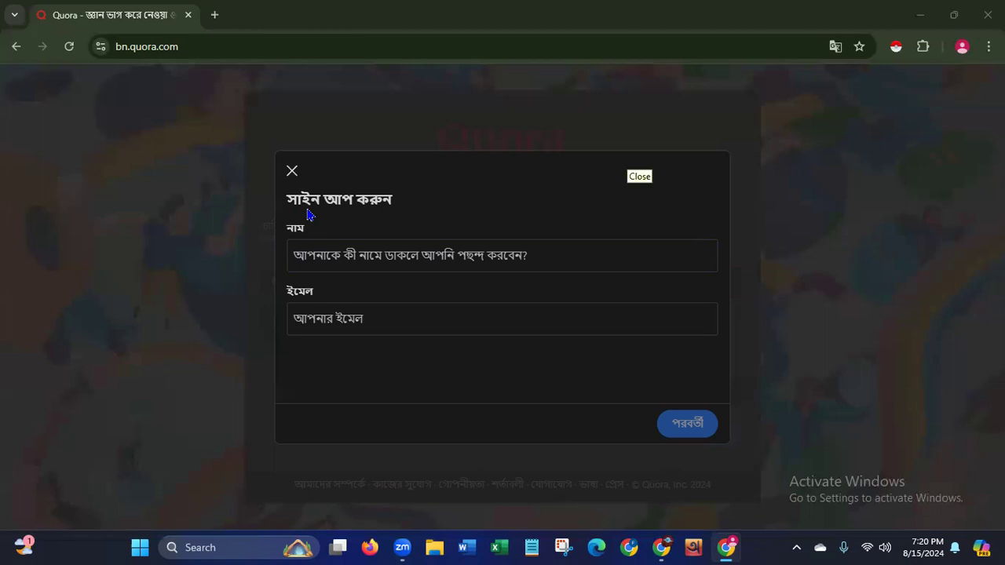
left_click(359, 257)
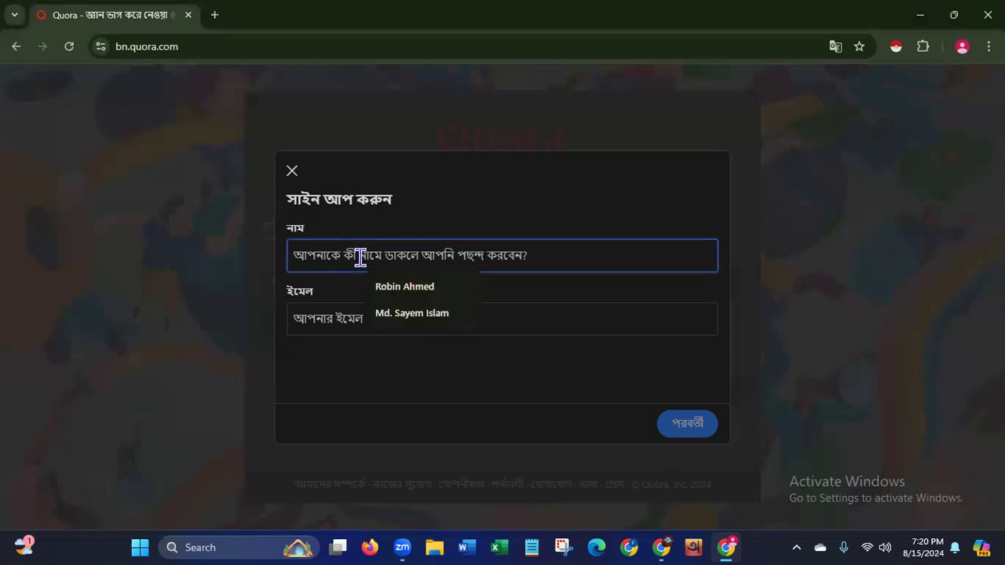
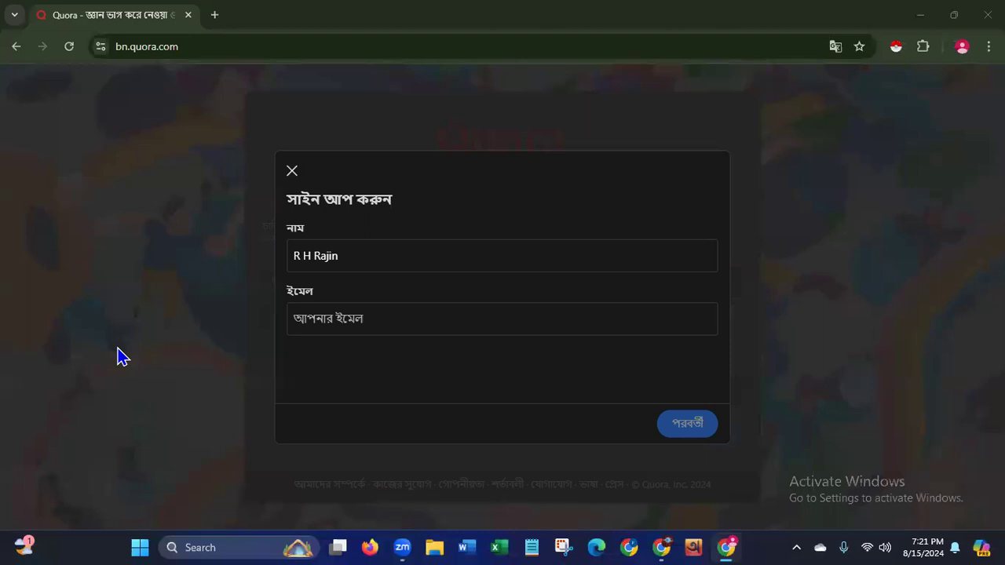
- Paste a saved e-mail address into the Email field and highlight the account-exists error message
left_click(420, 322)
key("ctrl+v")
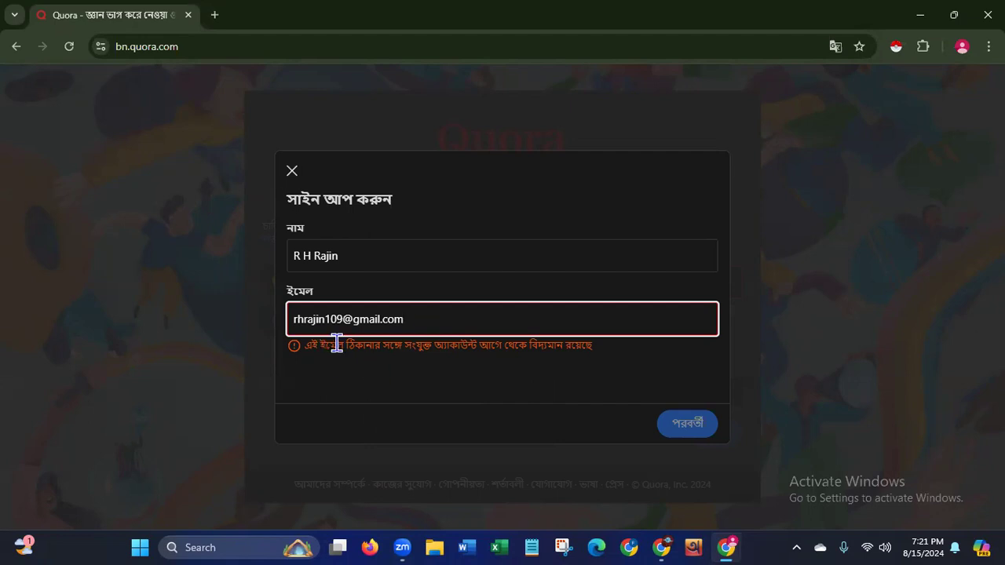
left_click_drag(336, 346, 680, 363)
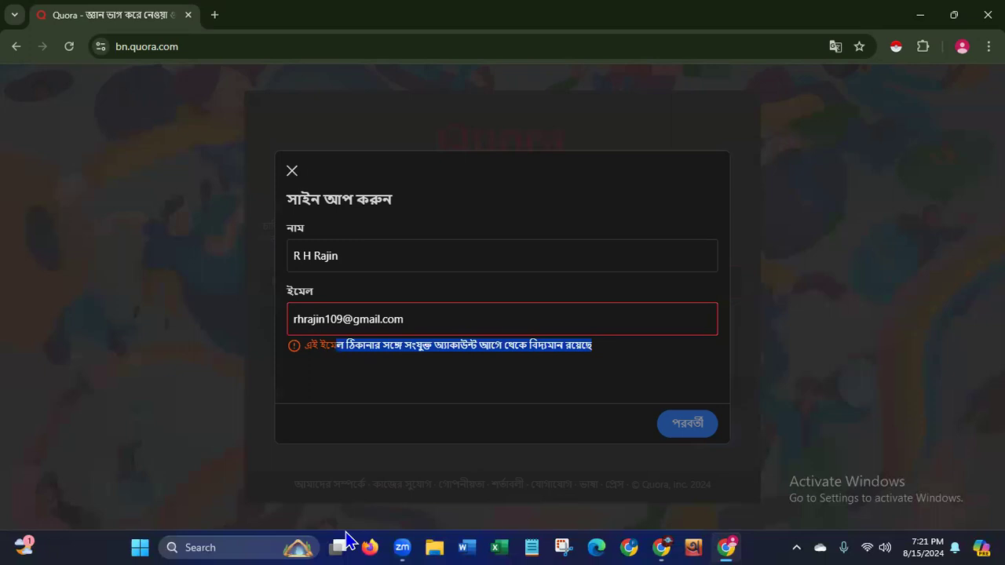
left_click(346, 534)
key("ctrl+t")
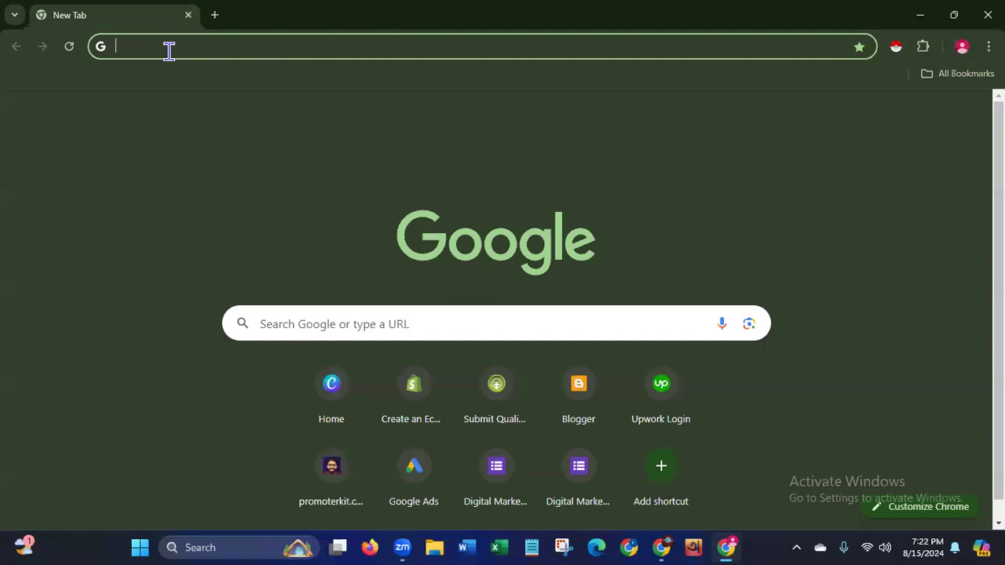
- Search Google for quora and open Quora's sign-up-with-email form
type("q")
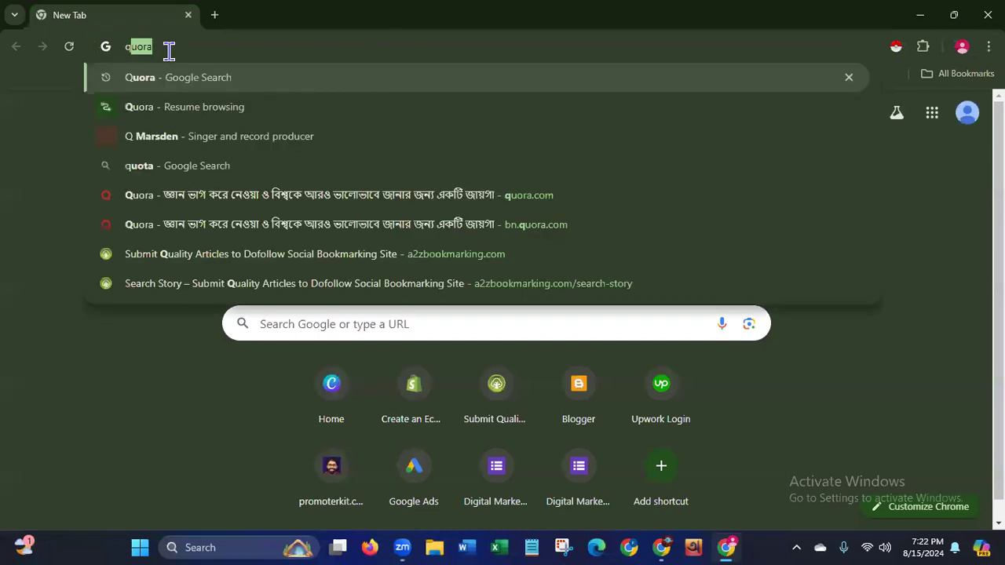
type("uora")
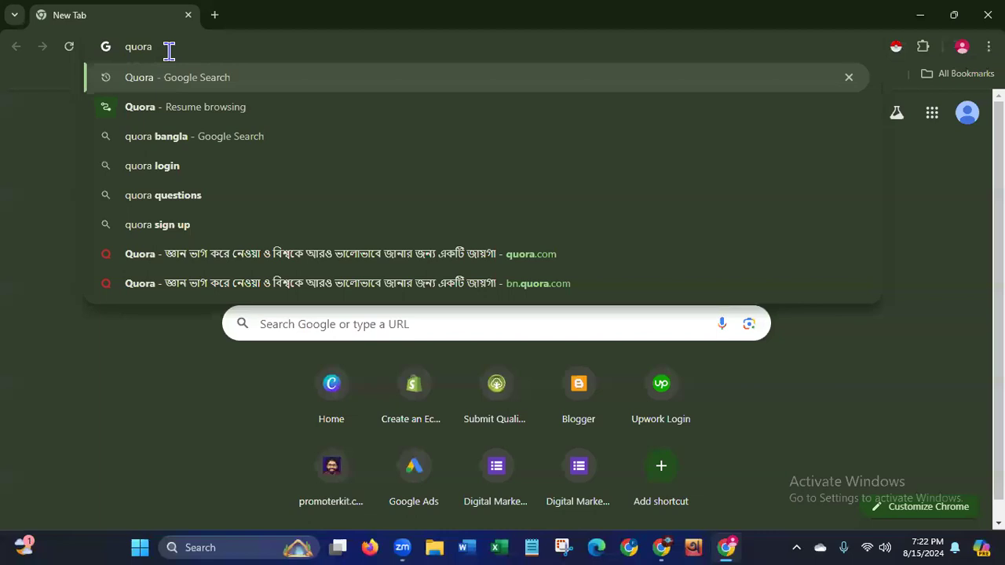
key("Return")
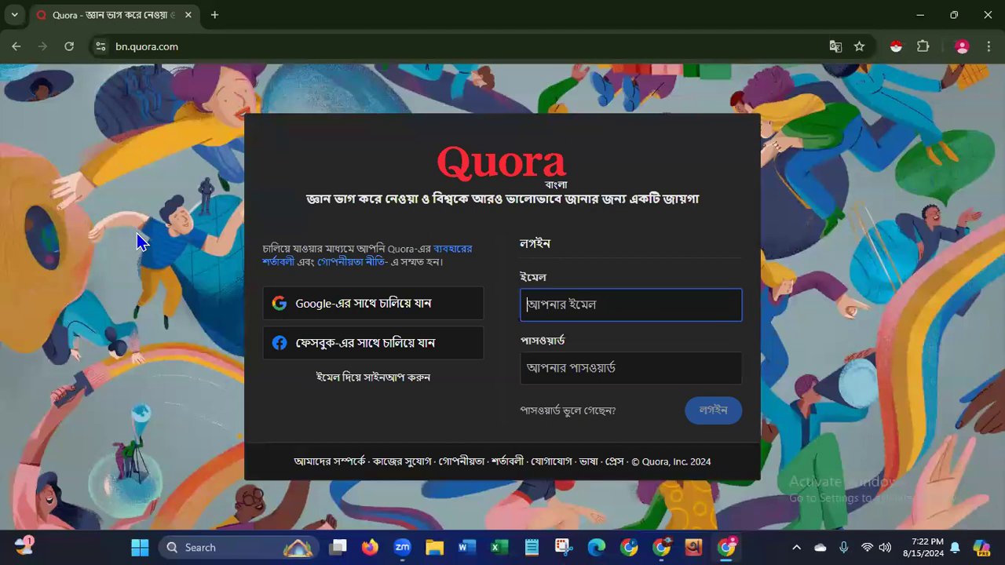
left_click(354, 383)
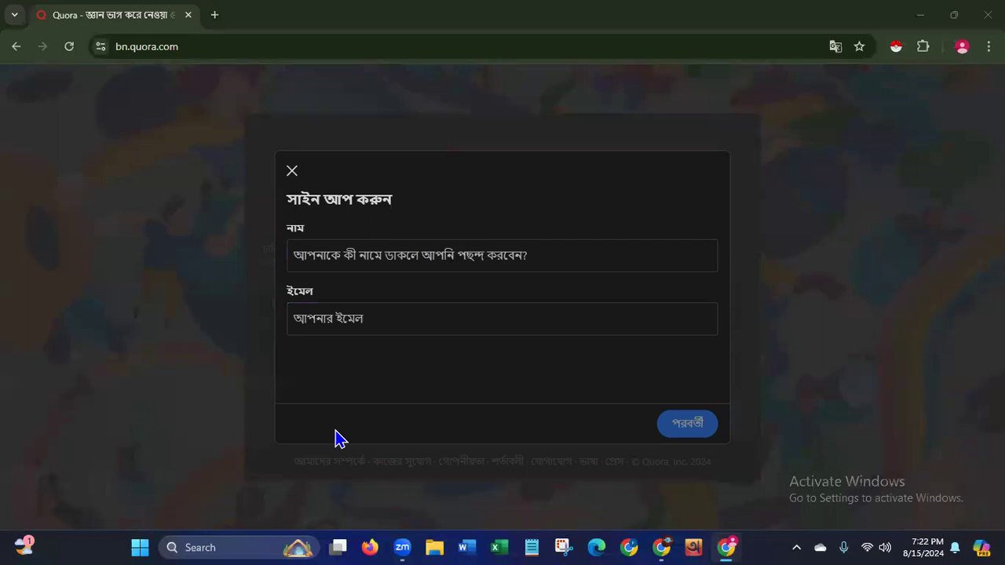
- Enter a different person's full name in the Name field, correcting one misspelled letter
left_click(414, 255)
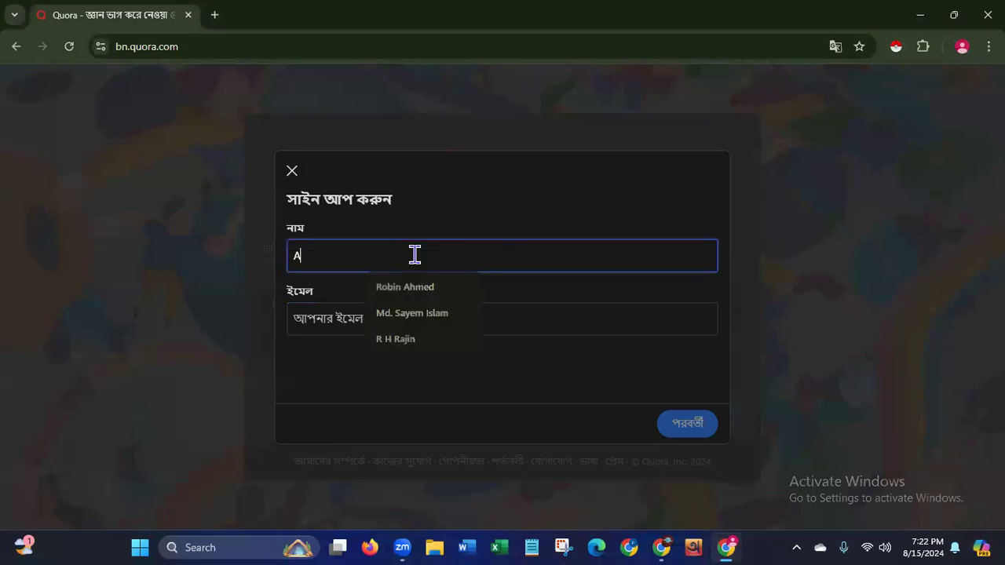
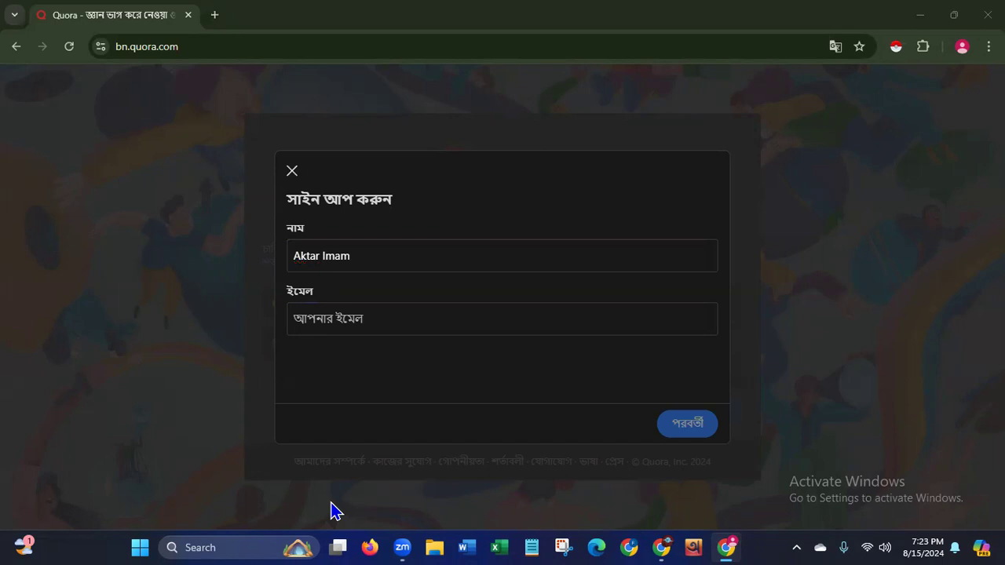
left_click(399, 318)
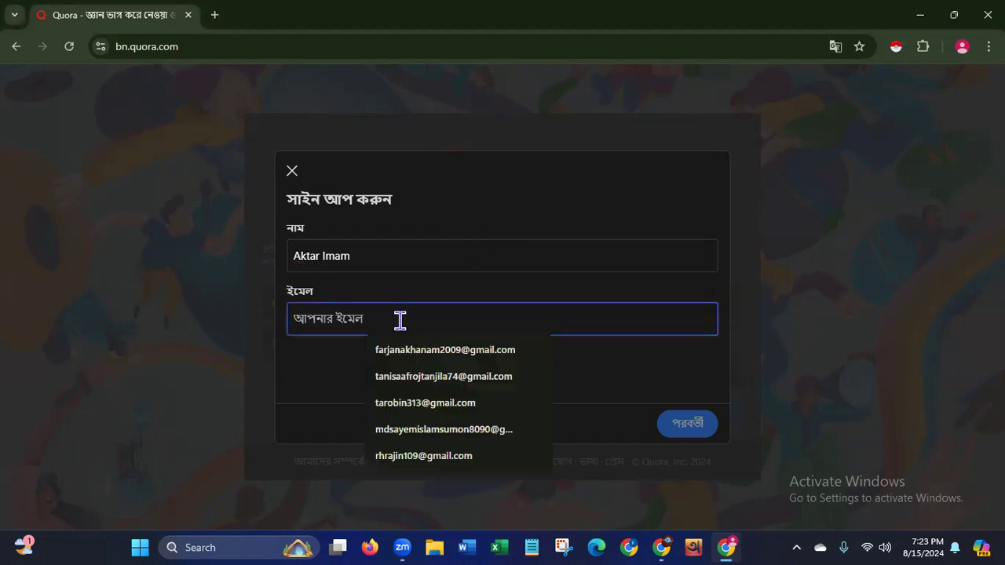
- Submit another saved e-mail address, and close the sign-up form when it's reported as already registered
key("ctrl+v")
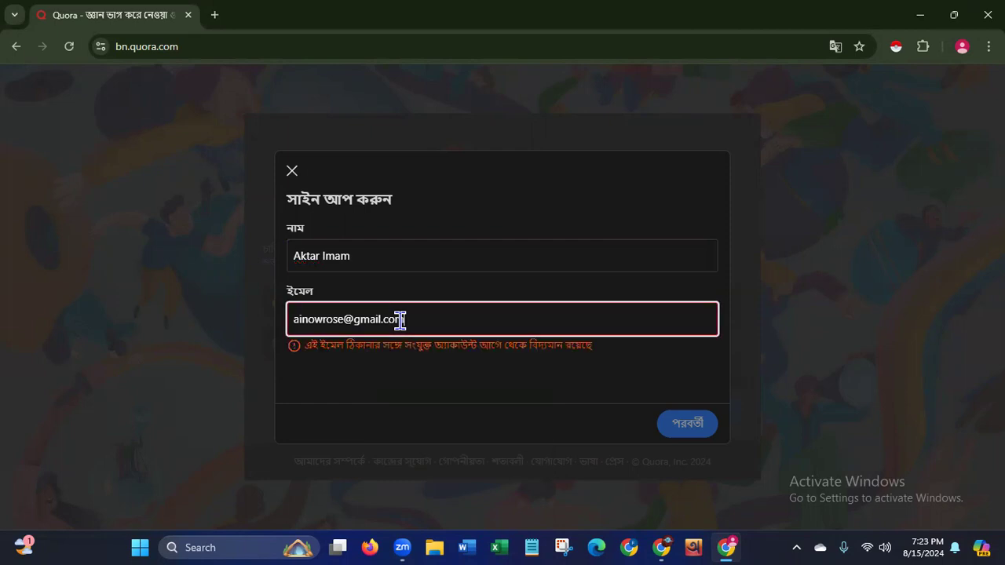
left_click(683, 429)
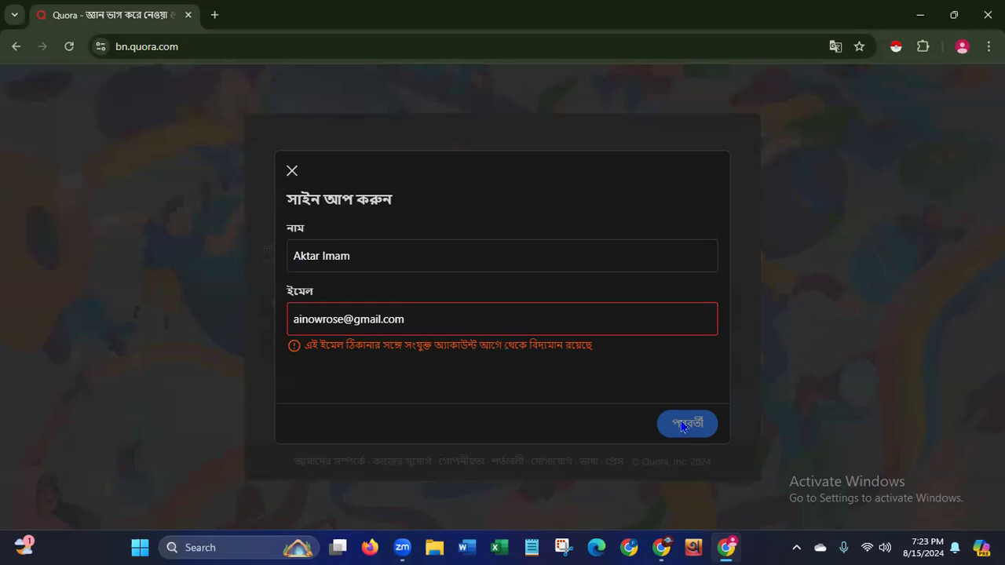
left_click(291, 171)
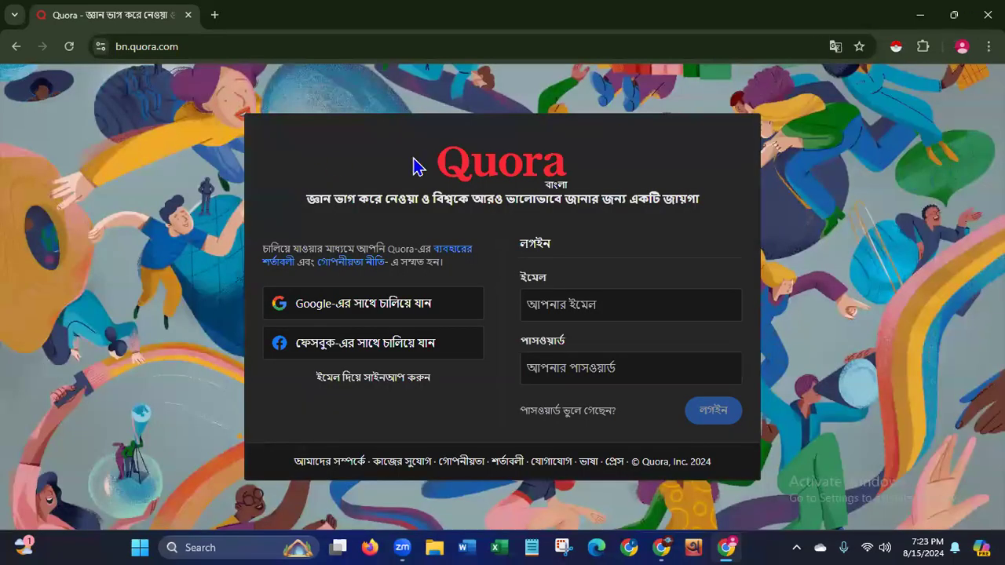
- Restart Chrome under the E-mail marketing profile in a maximized window
key("alt+F4")
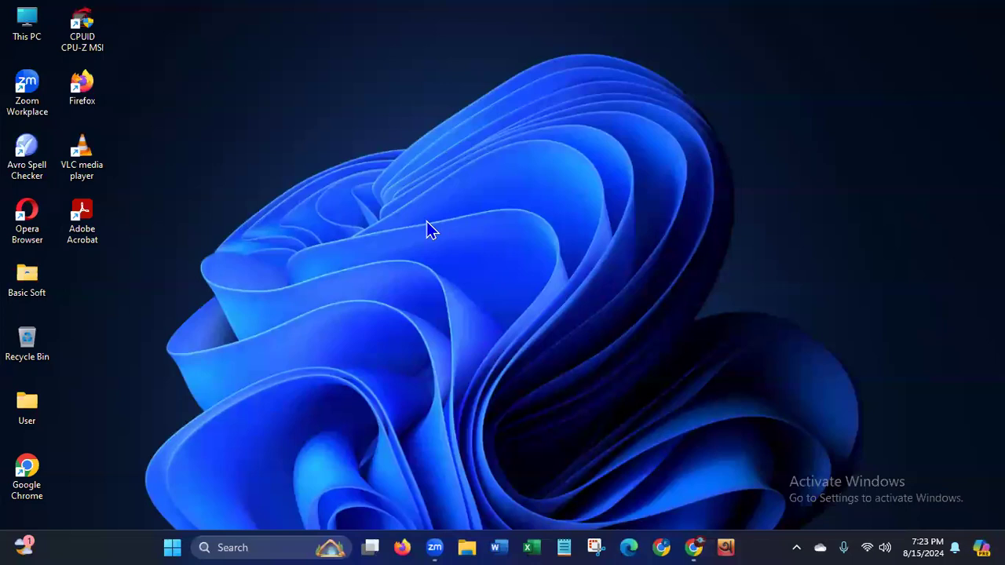
right_click(426, 223)
left_click(462, 288)
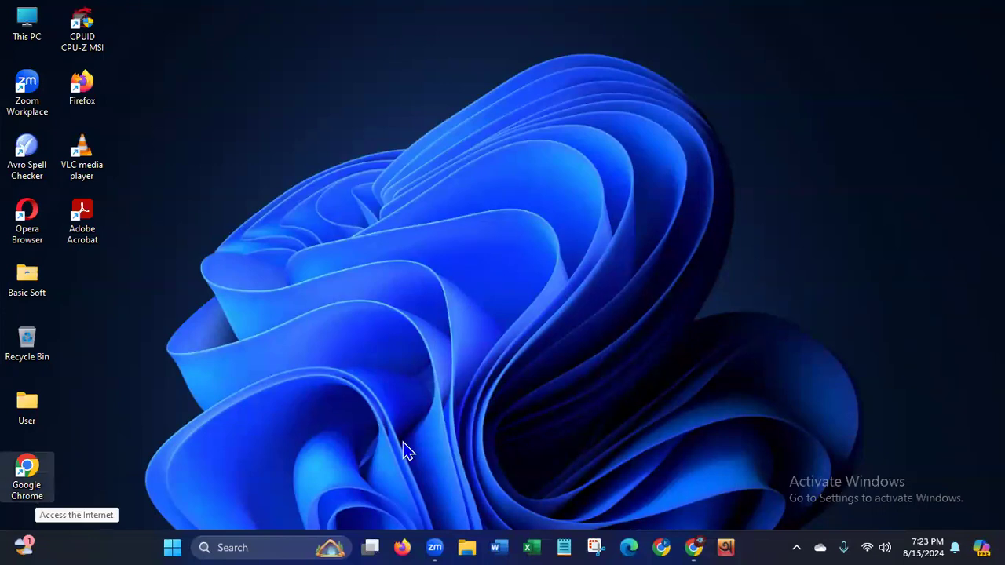
double_click(35, 479)
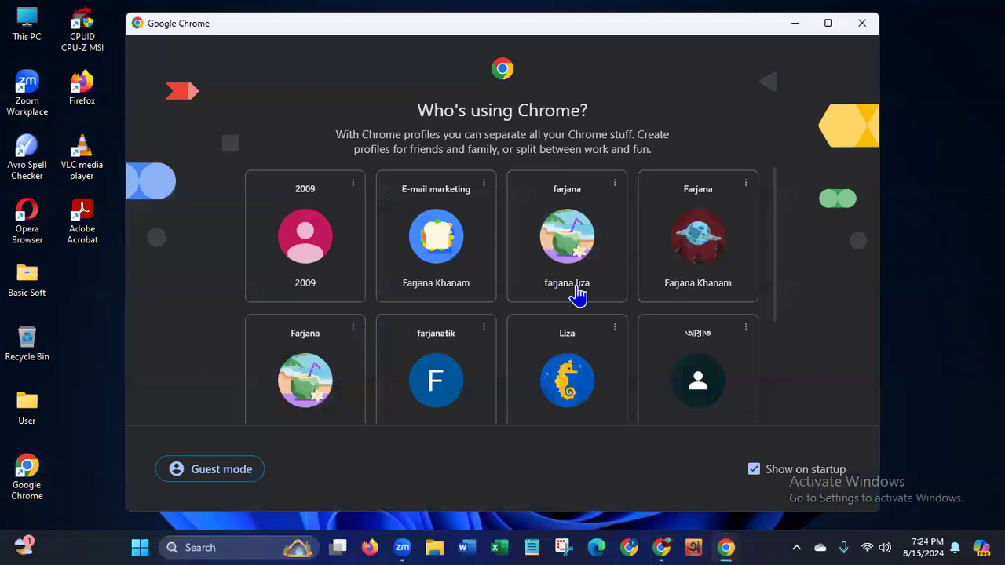
left_click(471, 283)
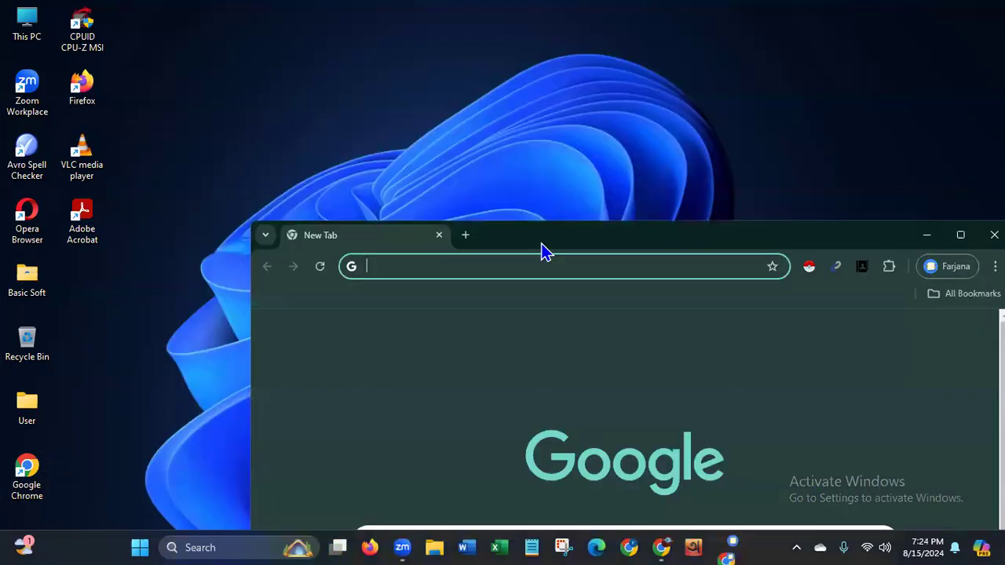
double_click(521, 240)
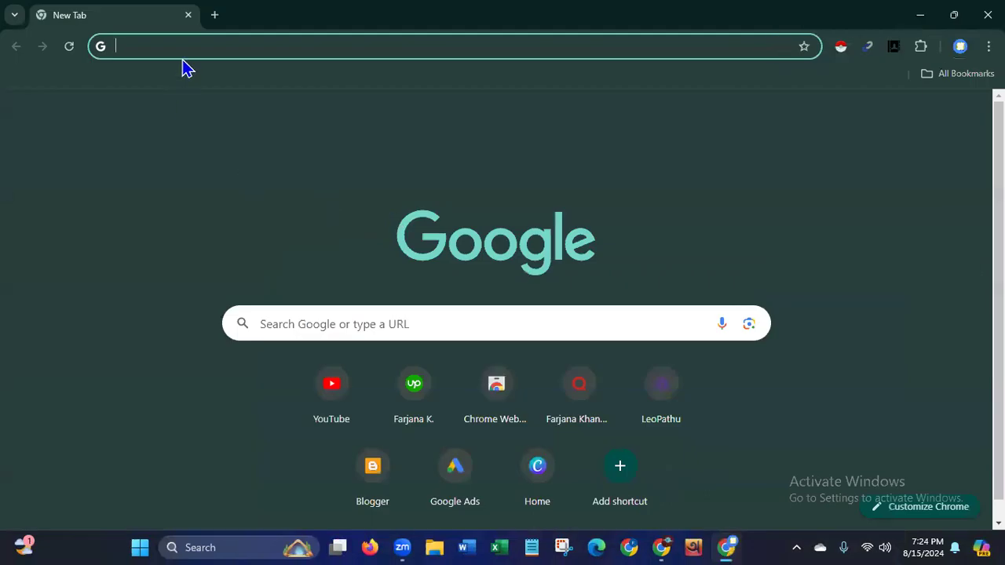
- Start a Google search for quora, then close the Chrome window
type("q")
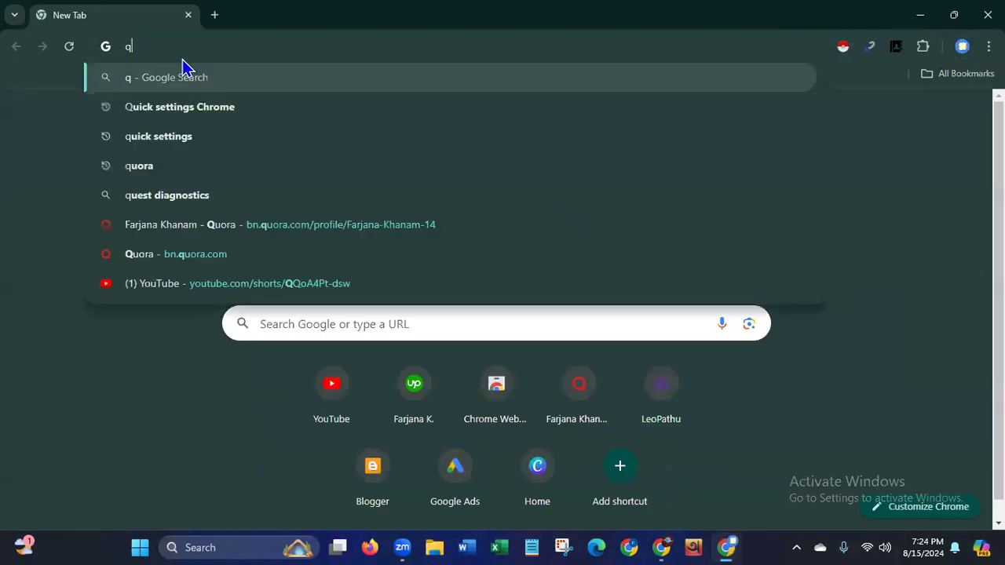
type("uora")
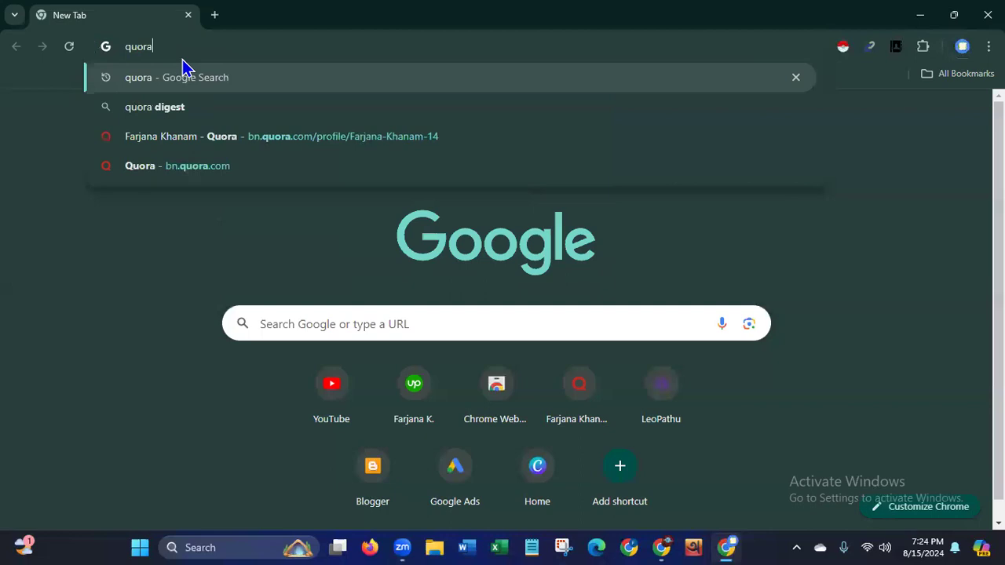
key("Return")
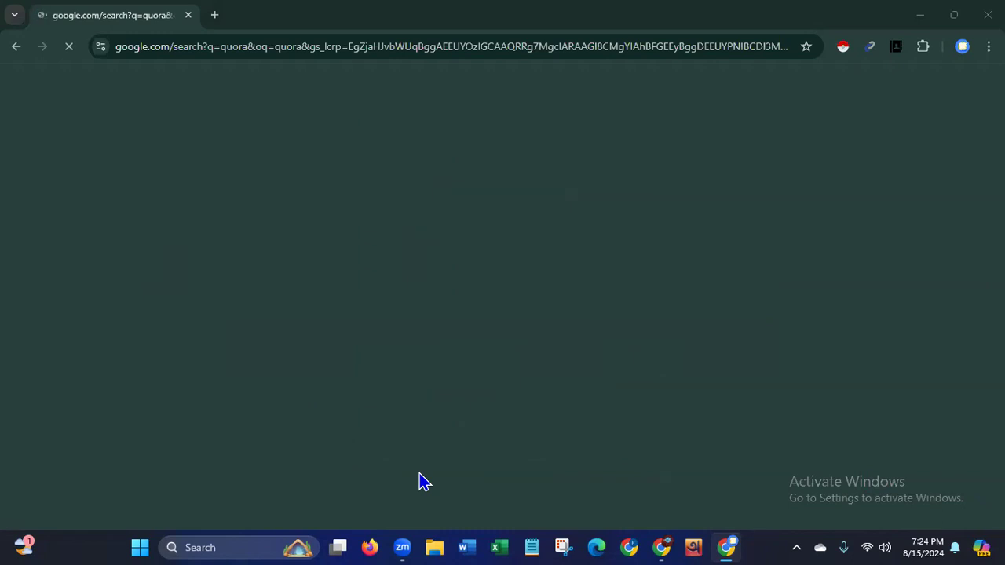
left_click(988, 15)
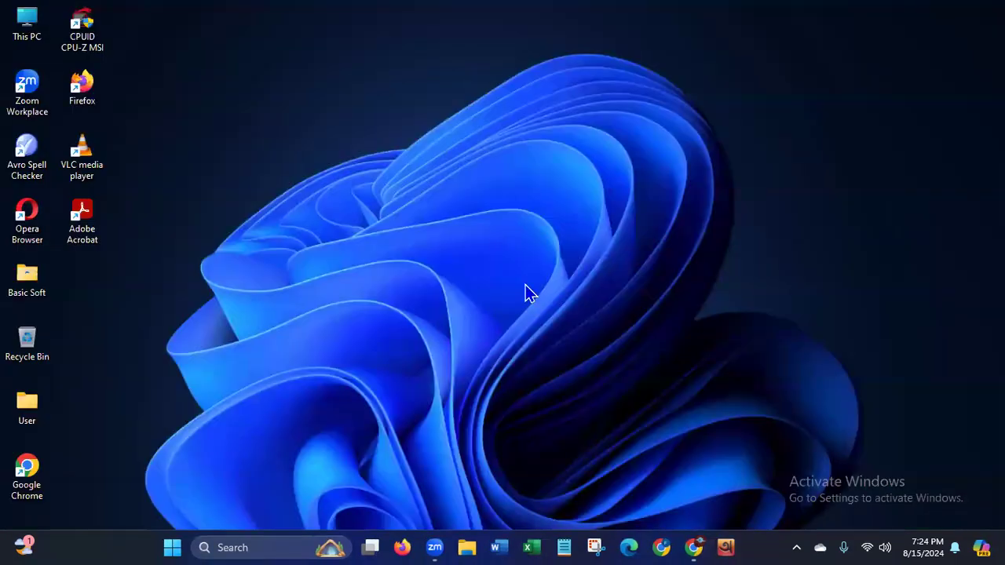
- Relaunch Chrome under a different profile and maximize the window
double_click(27, 471)
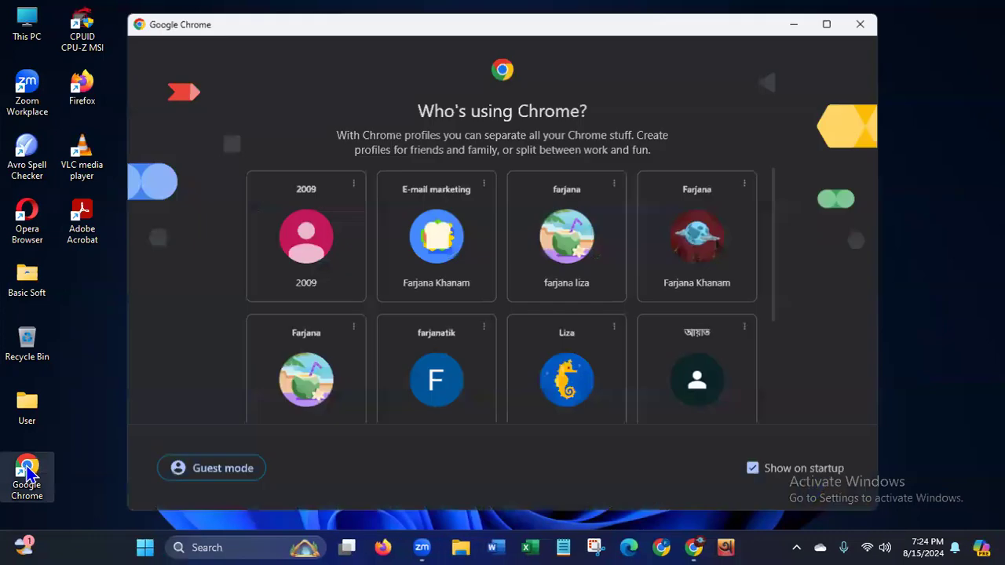
scroll(778, 236, "down", 3)
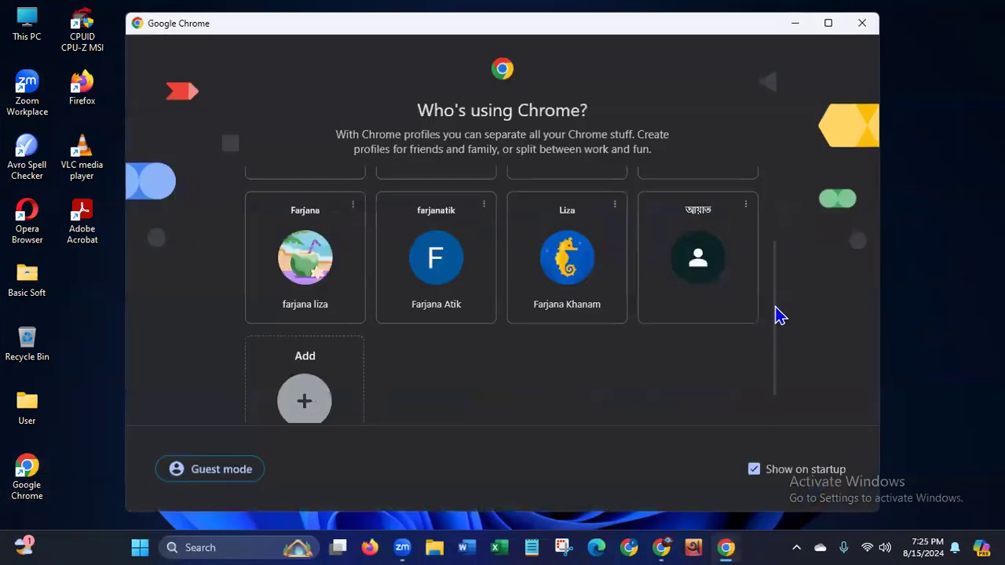
scroll(787, 272, "up", 2)
left_click(702, 322)
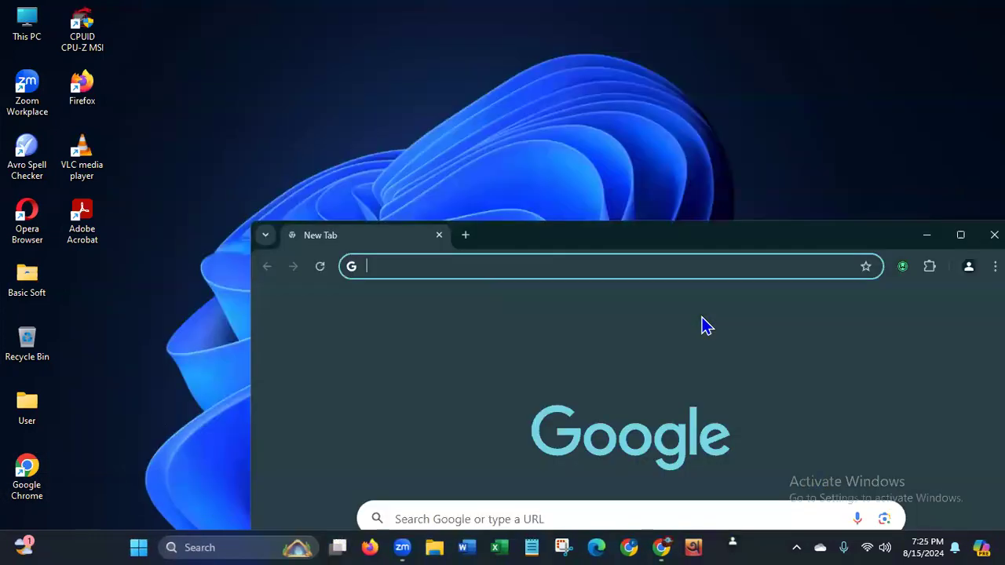
double_click(534, 238)
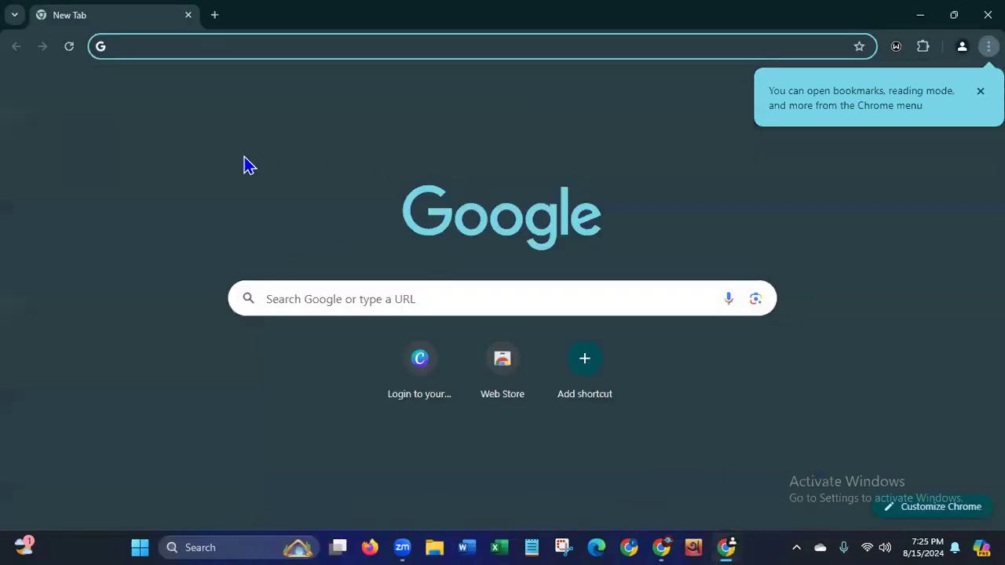
- Toggle the Windscribe VPN connection and enter quora in the address bar
left_click(896, 47)
left_click(889, 141)
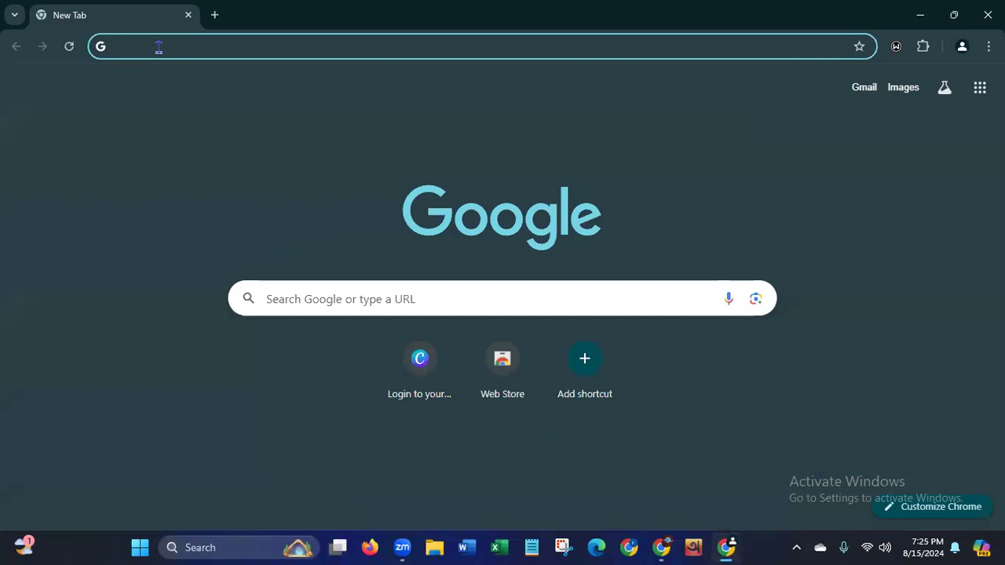
type("quor")
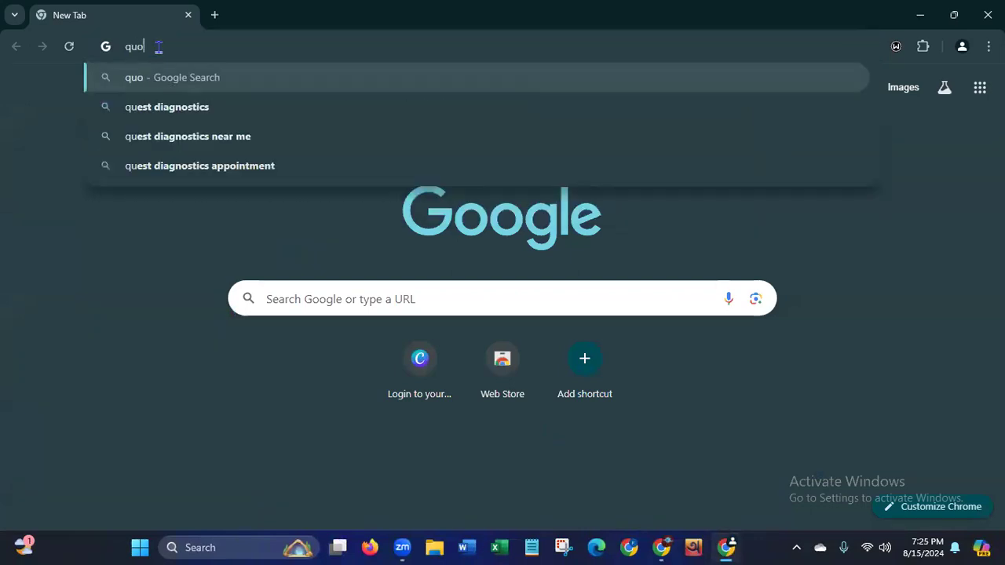
type("a")
- Run the quora search and open the top Quora result
key("Return")
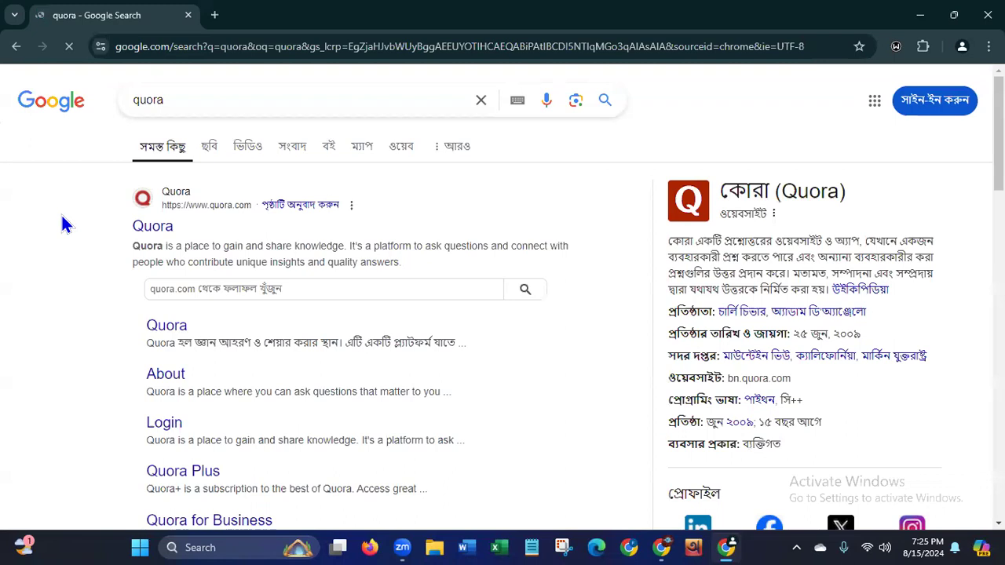
left_click(138, 228)
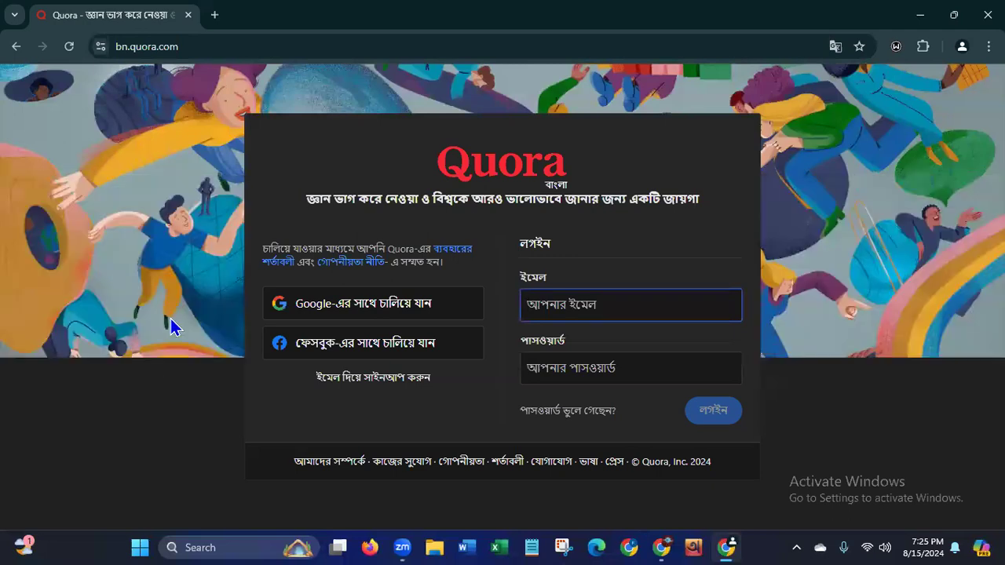
- Start email sign-up, enter the full name, edit a saved e-mail into an unused address, and submit
left_click(338, 380)
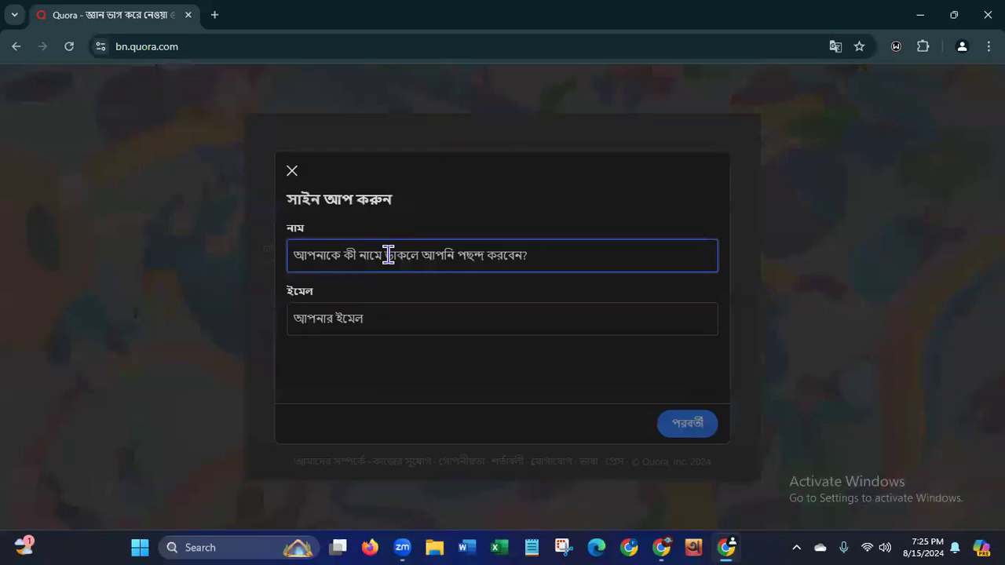
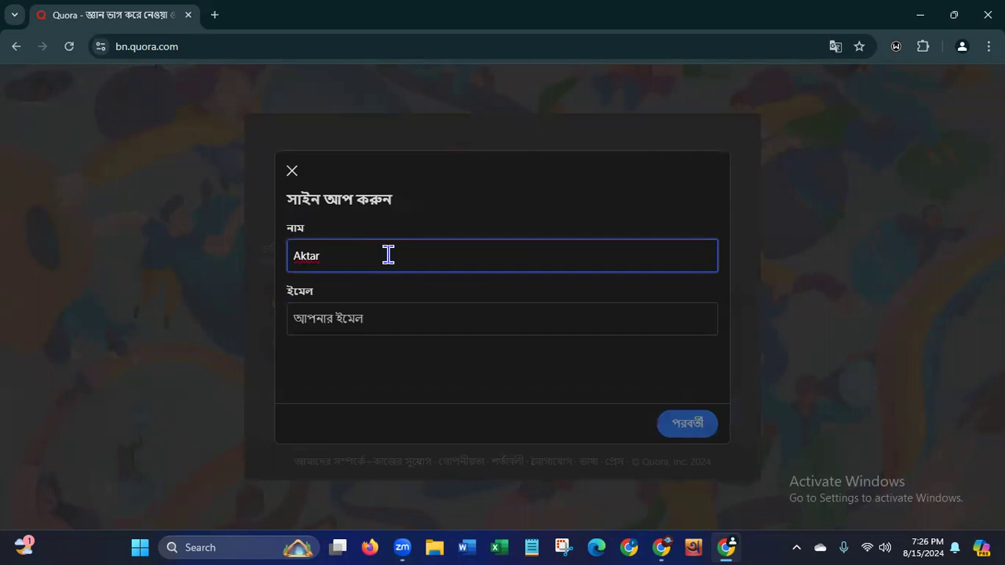
left_click(363, 315)
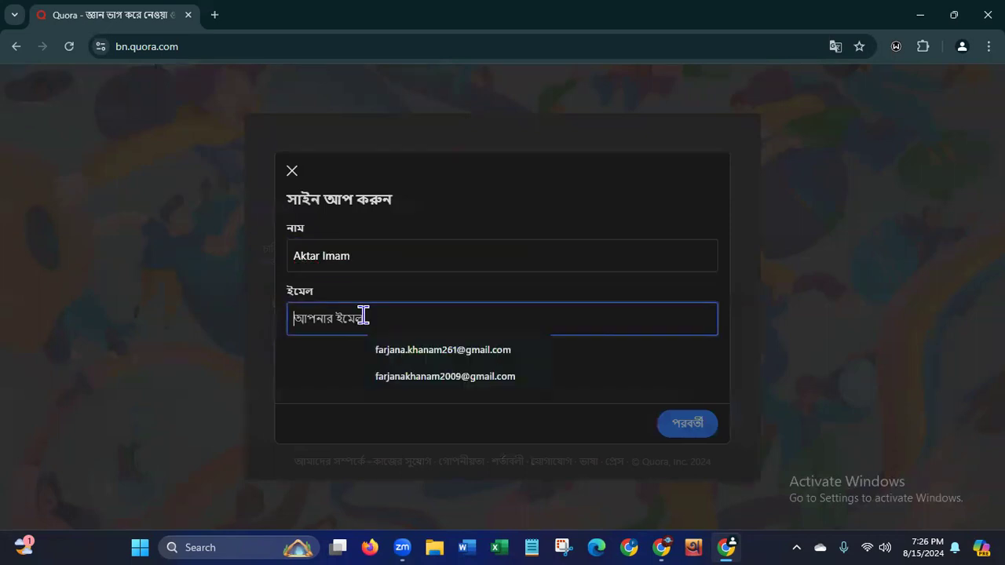
key("ctrl+v")
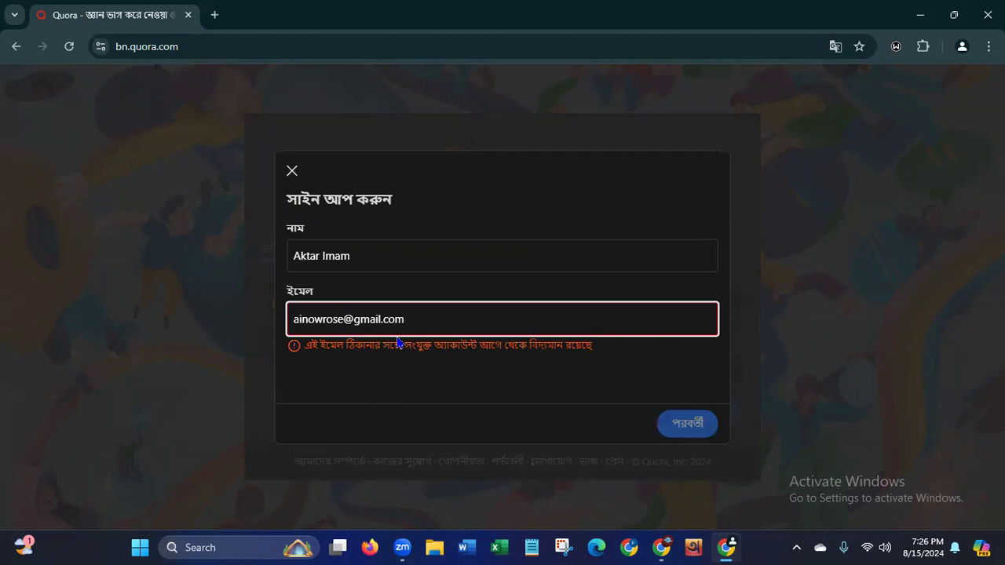
key("Left")
key("Left")
key("Left")
key("Left")
key("Left")
key("Left")
key("Left")
key("Left")
key("Left")
key("Left")
type("01")
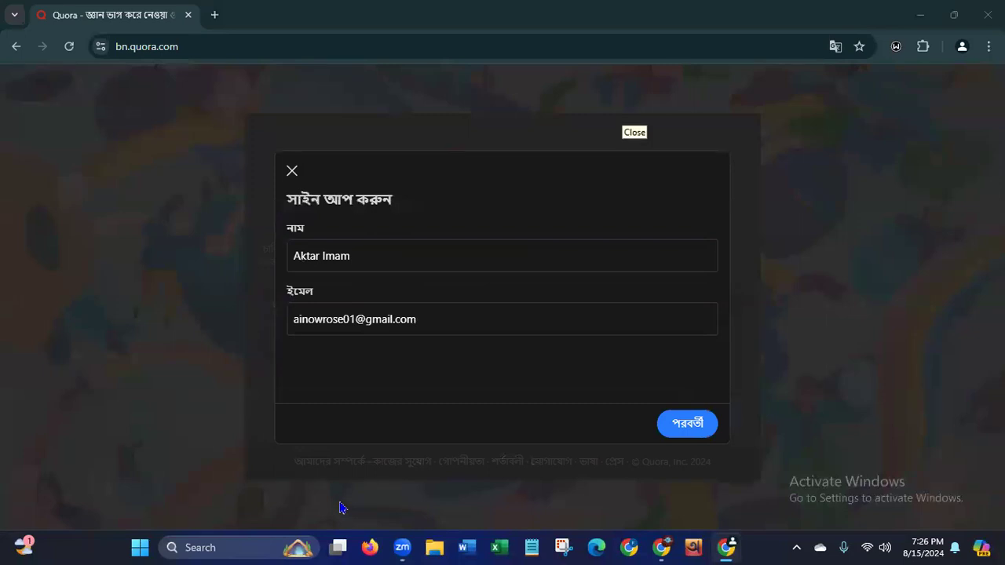
left_click(352, 317)
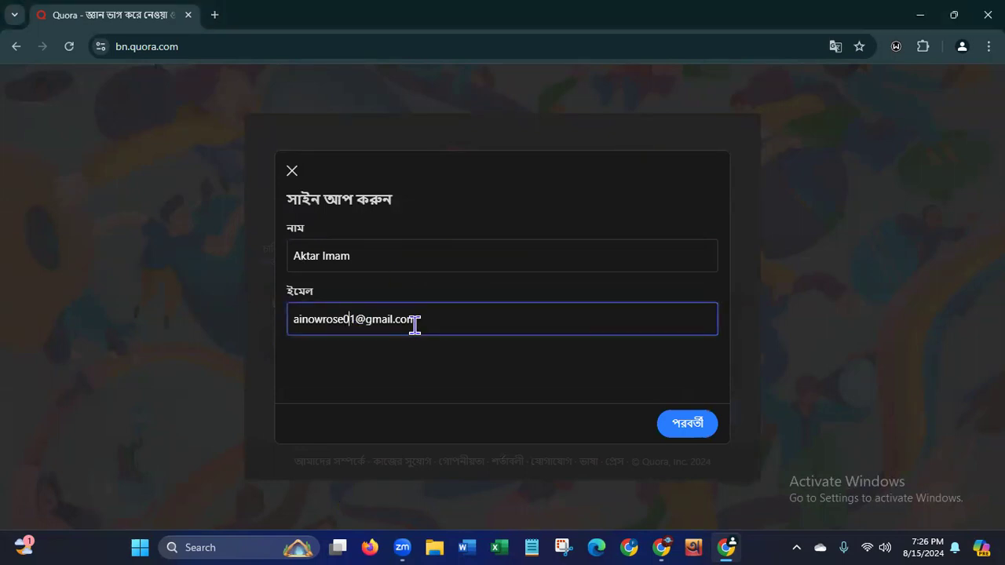
key("BackSpace")
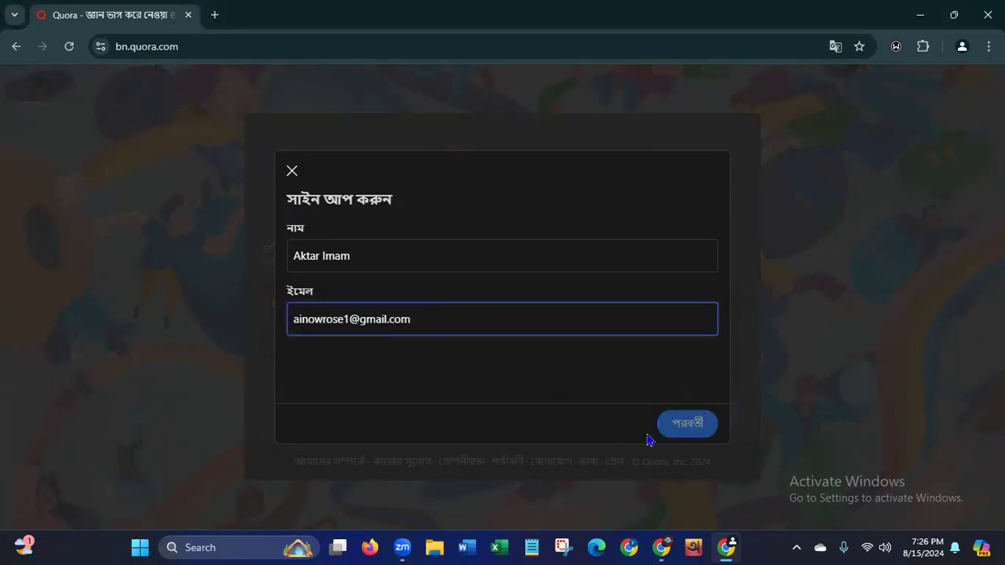
left_click(696, 432)
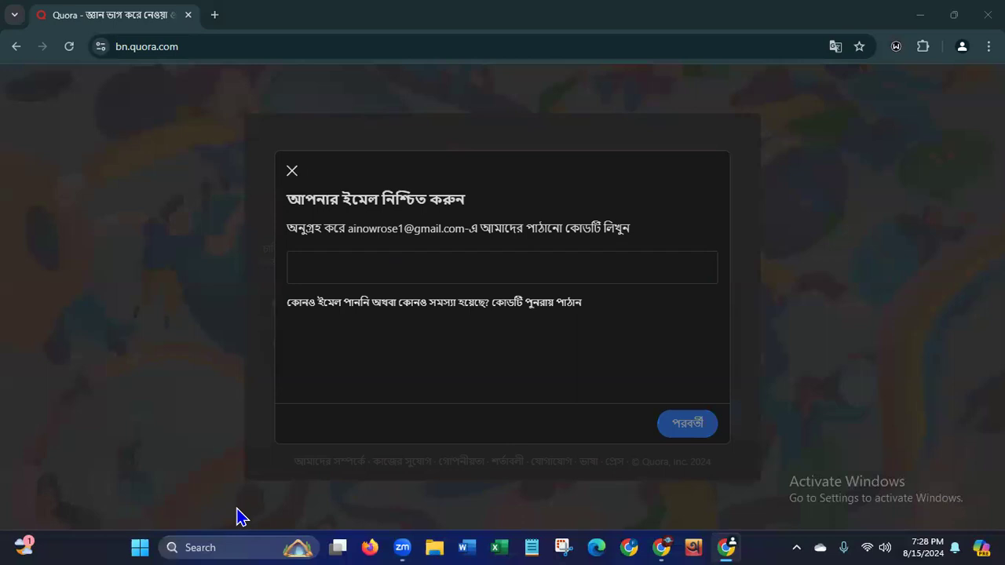
- Enter the six-digit verification code from the e-mail and submit it
left_click(392, 272)
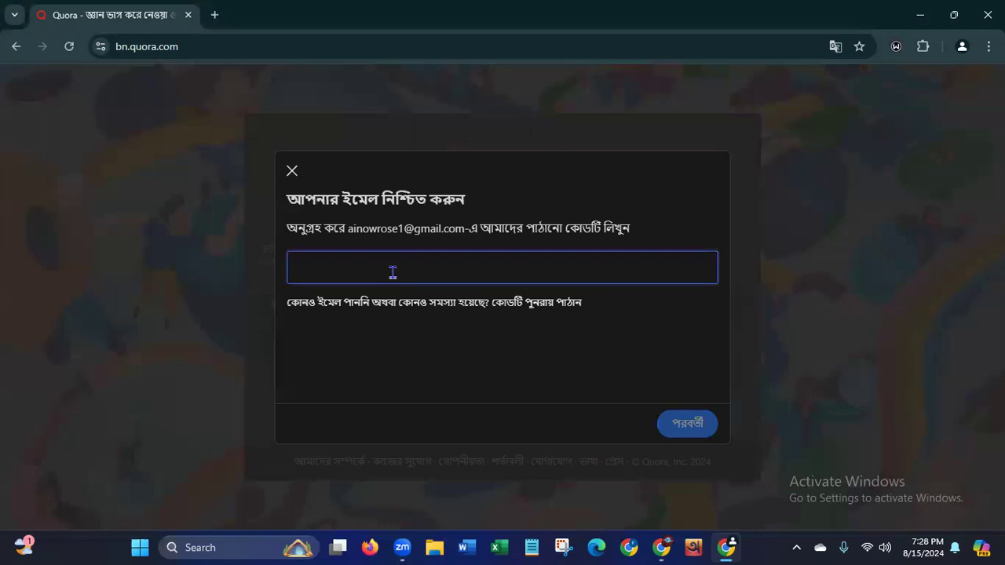
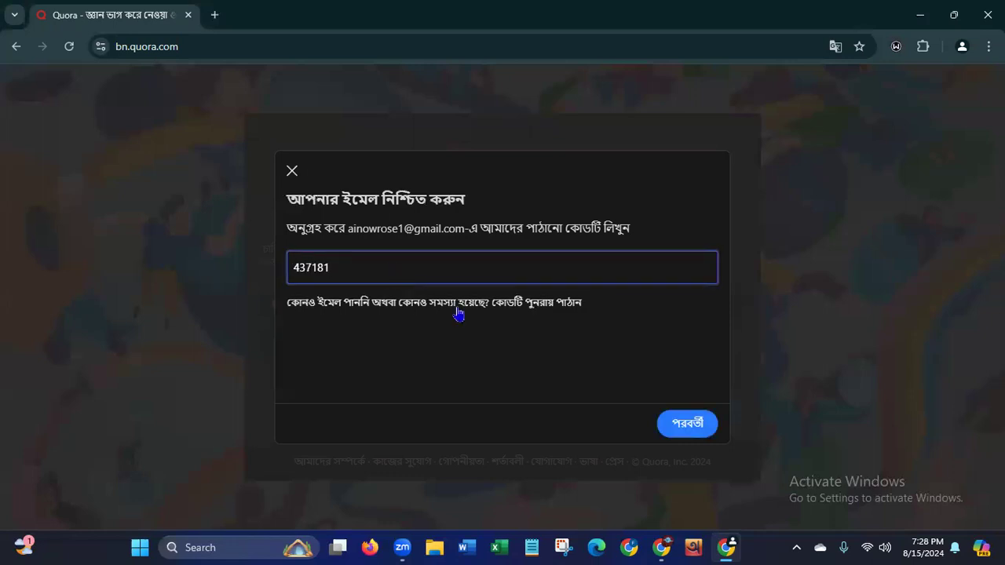
left_click(677, 425)
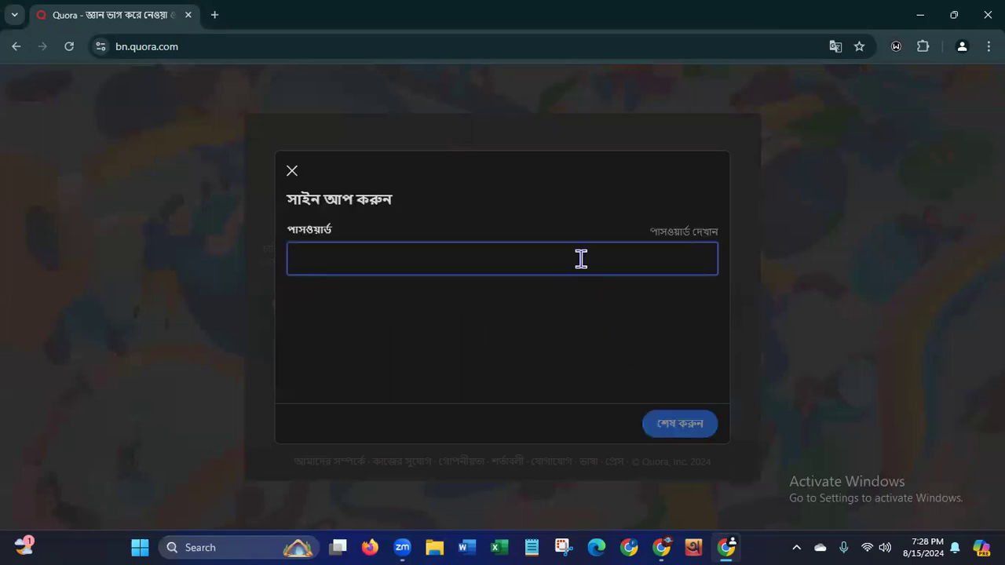
- Enter the new account's password, correcting a mistyped first attempt
type("••••")
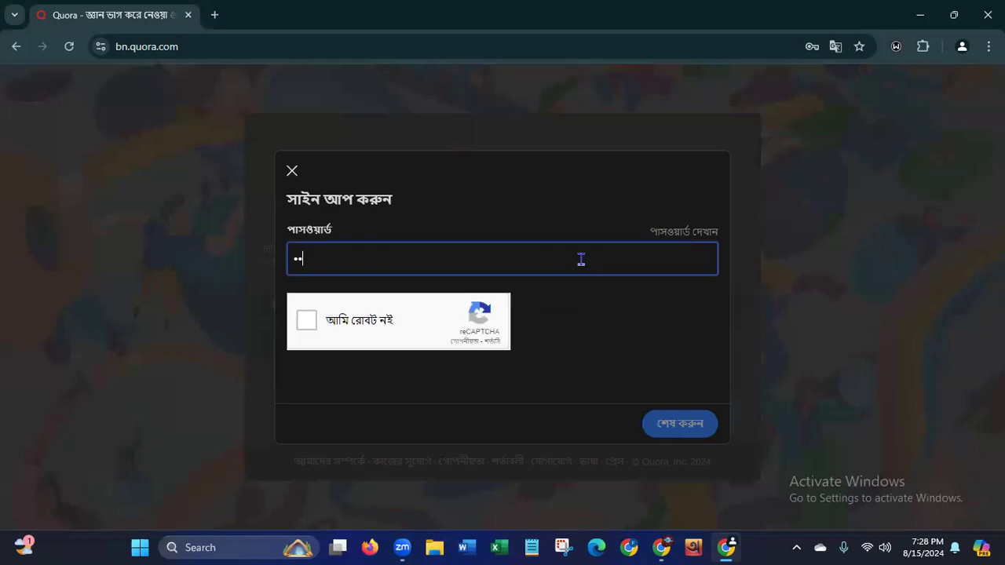
type("••")
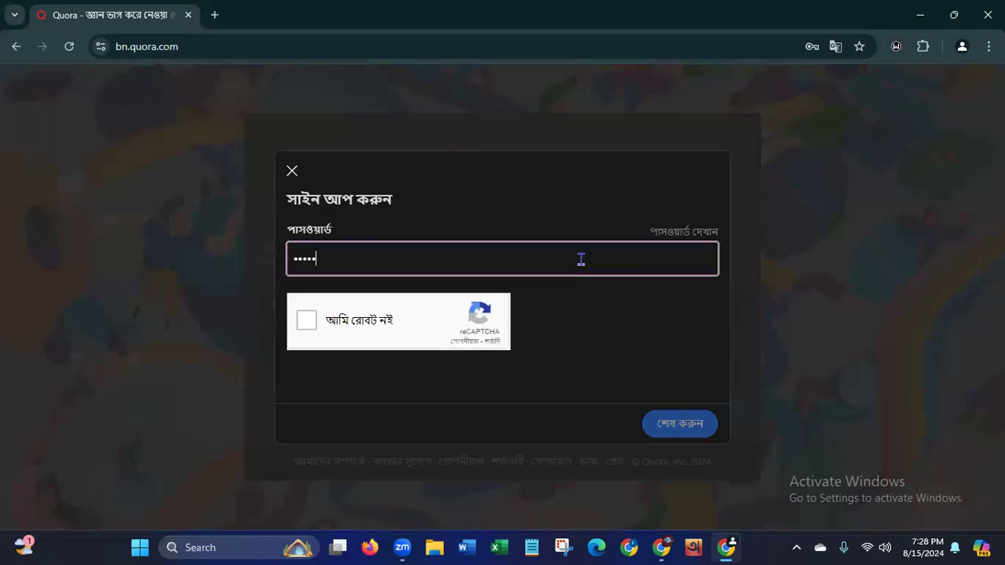
key("BackSpace")
key("BackSpace")
key("BackSpace")
key("BackSpace")
key("BackSpace")
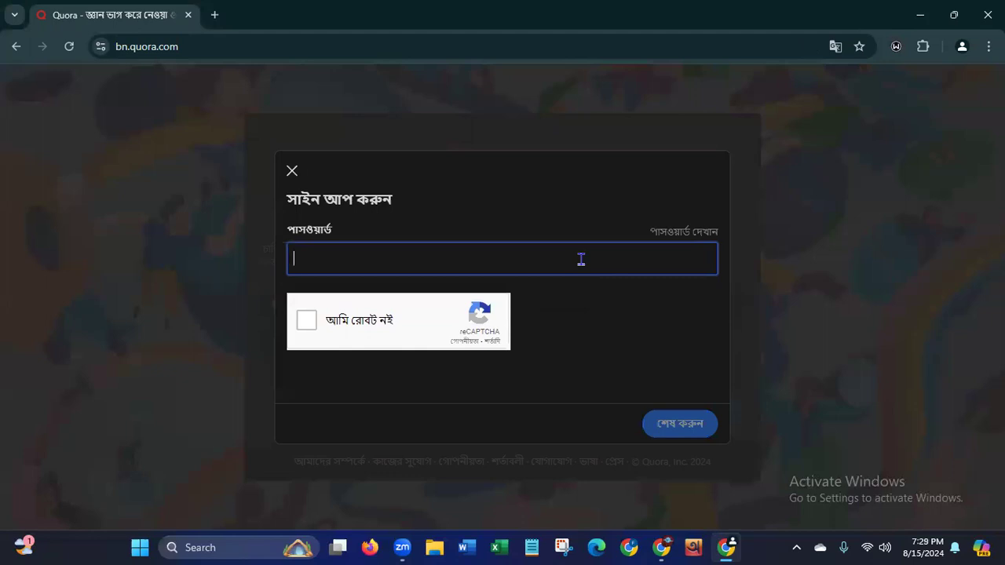
type("•••••••")
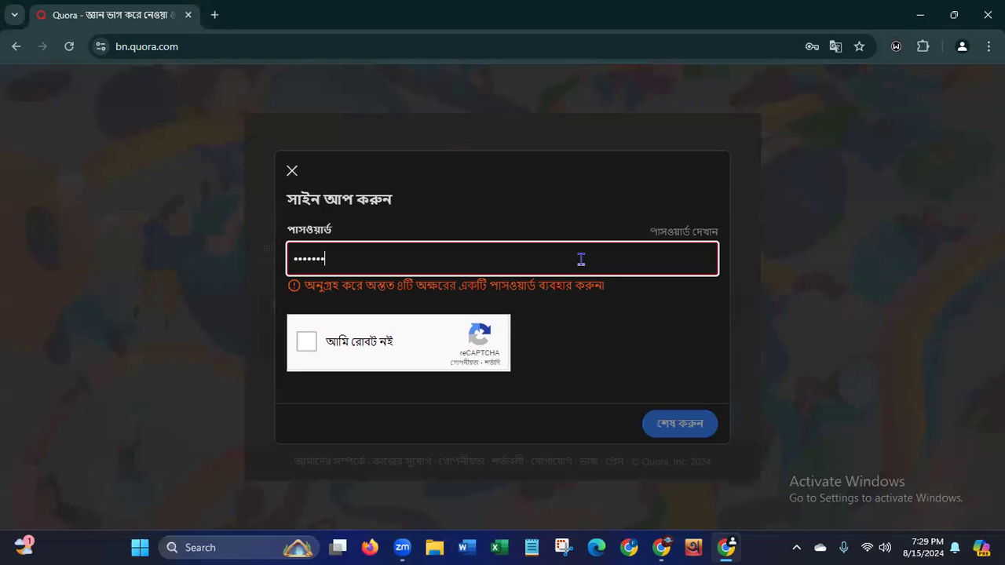
type("••")
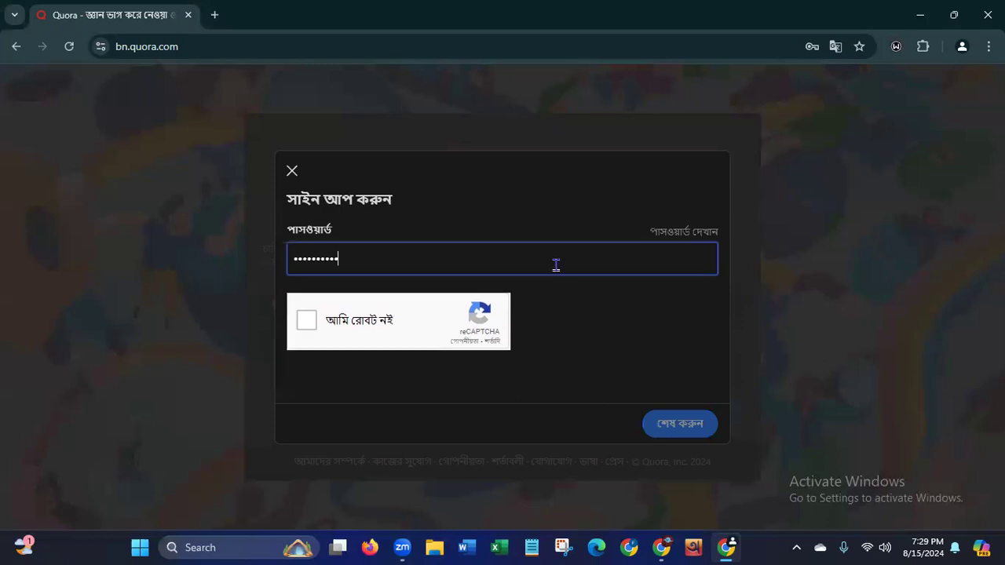
- Pass the reCAPTCHA by selecting all bicycle images, then finish signing up
left_click(303, 323)
left_click(303, 322)
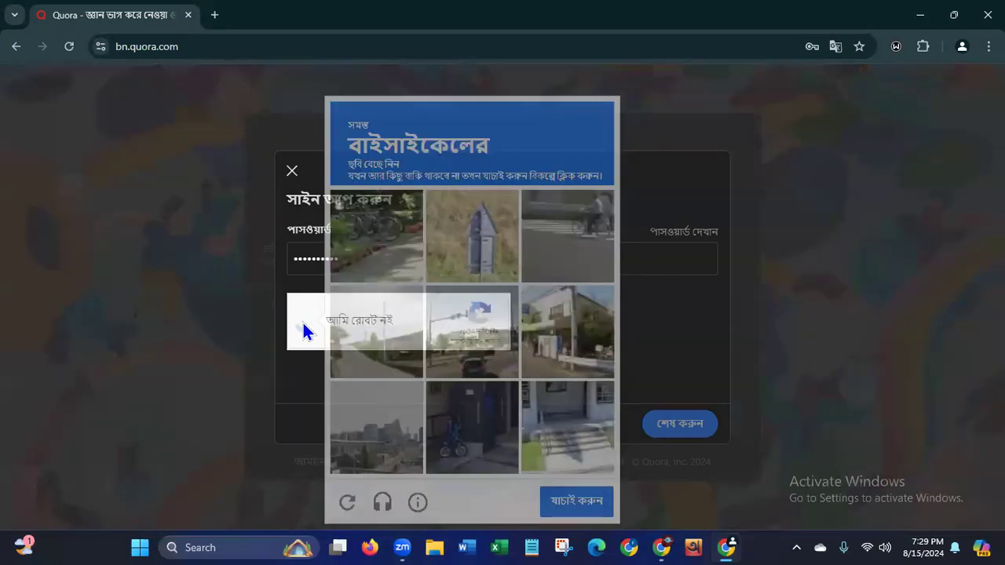
left_click(411, 245)
left_click(568, 228)
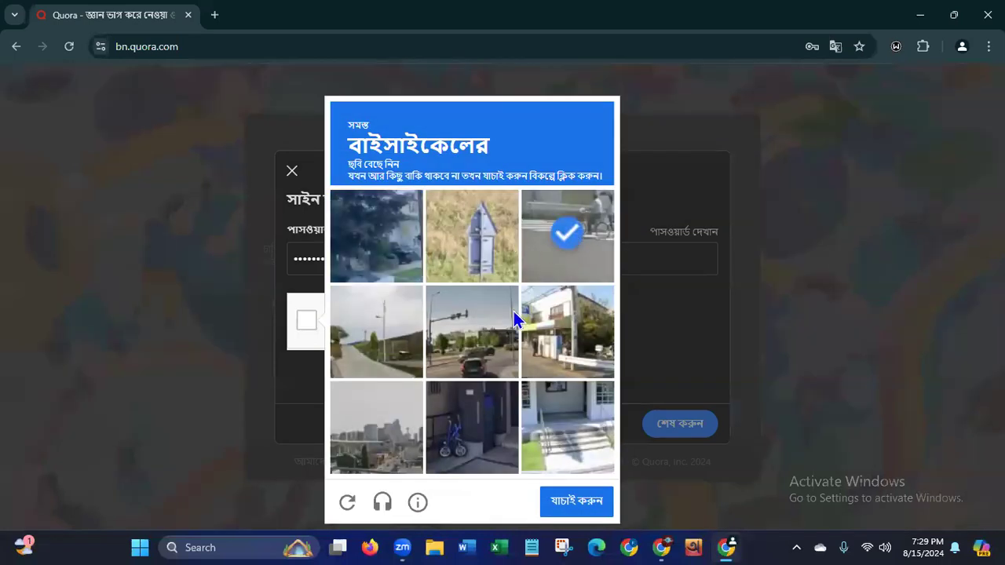
left_click(438, 430)
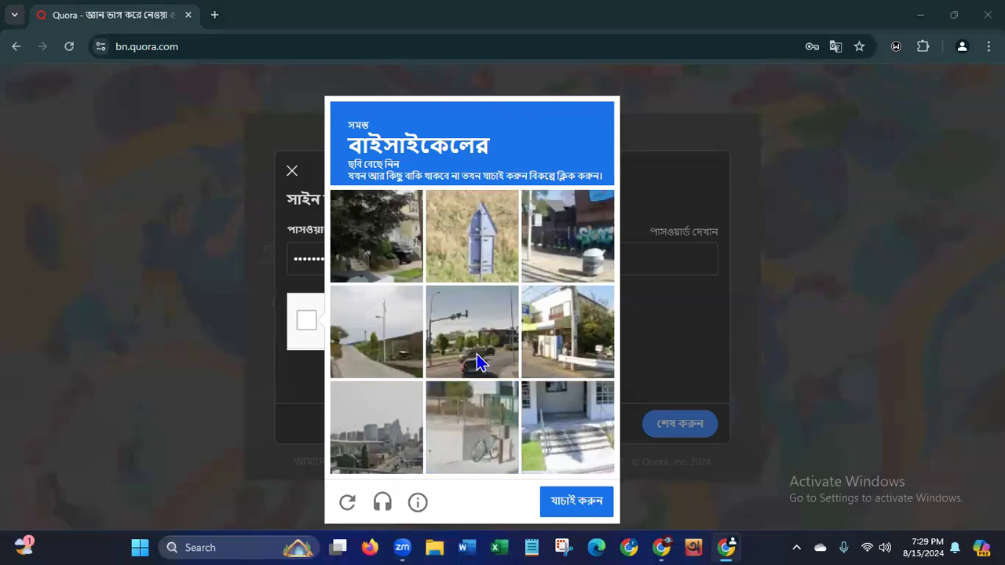
left_click(473, 439)
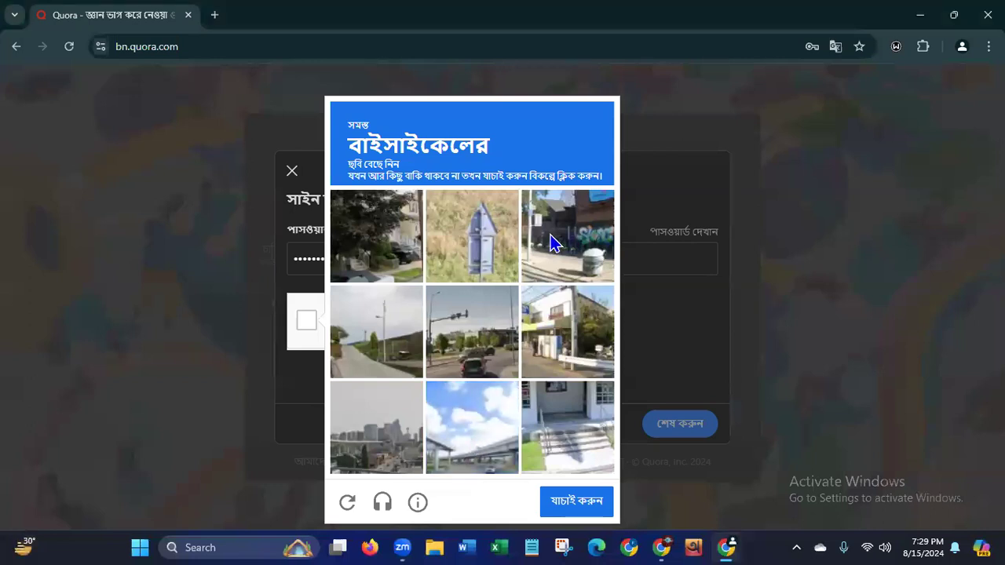
left_click(556, 259)
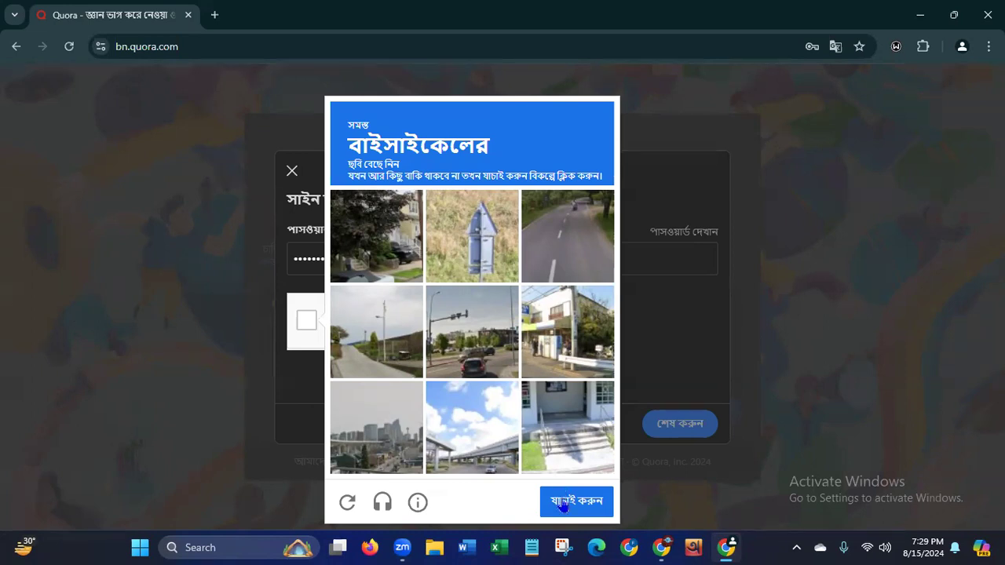
left_click(562, 505)
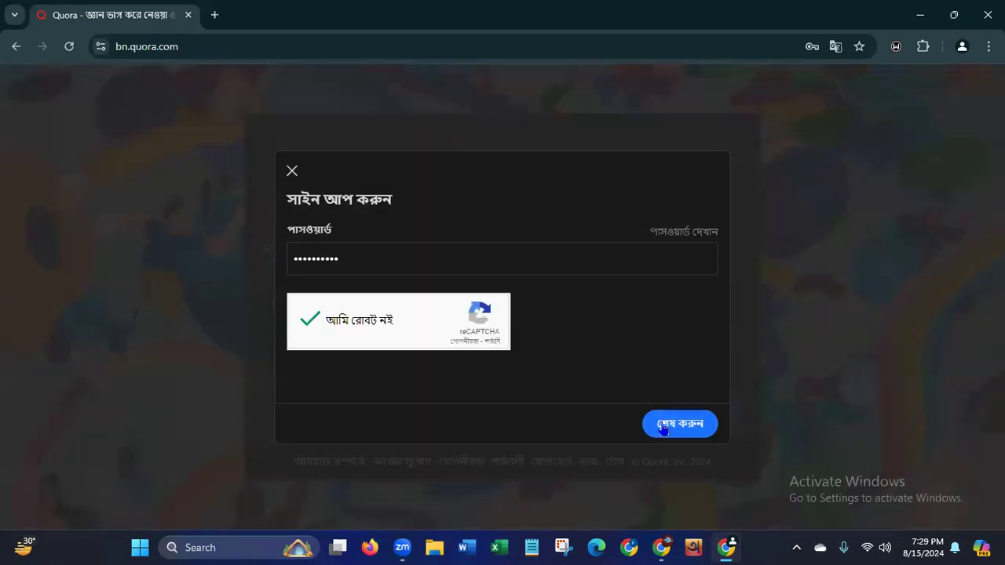
left_click(675, 424)
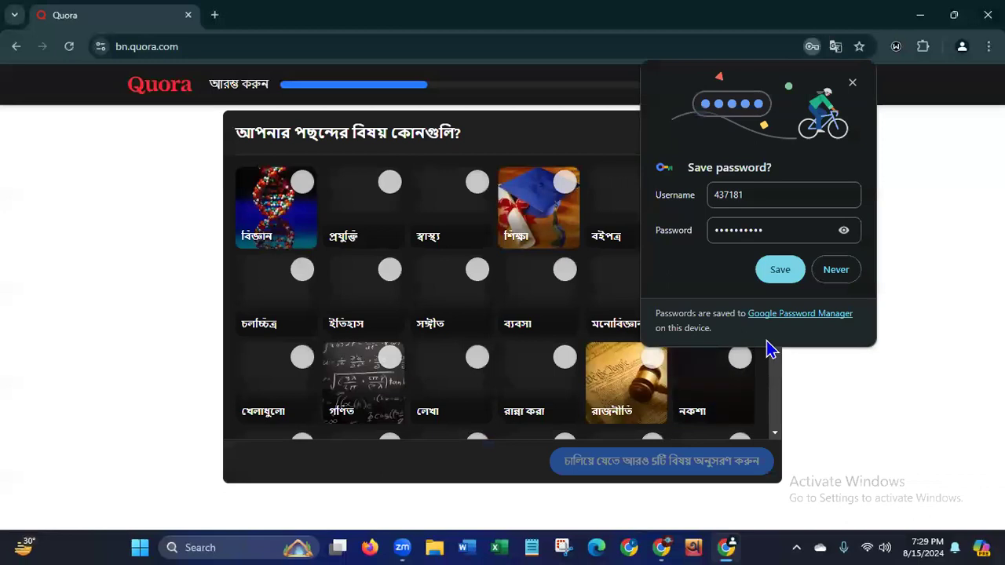
- Dismiss the save-password prompt and follow Marketing, Digital Marketing, Digital Strategy and Social Media Marketing
left_click(832, 270)
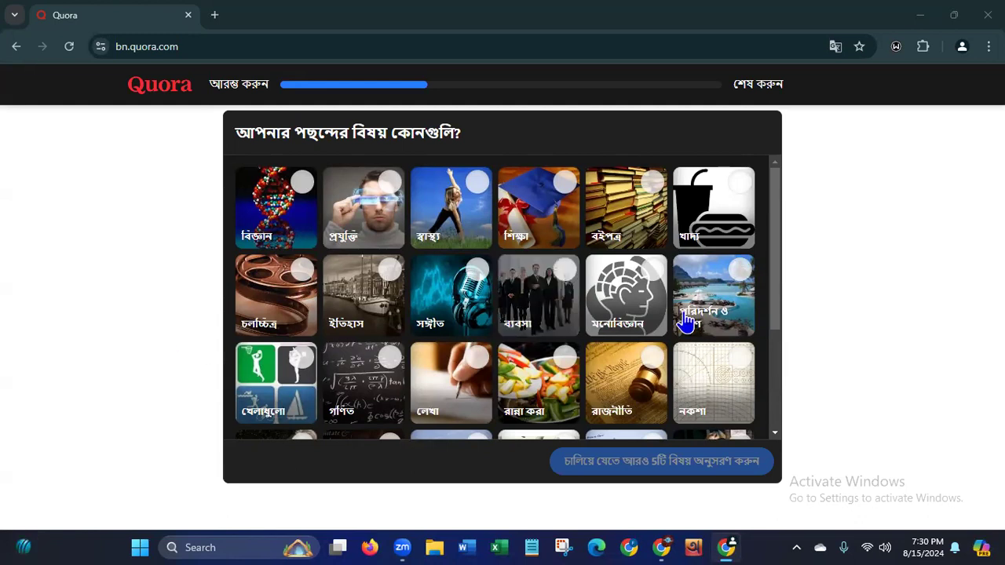
scroll(778, 277, "down", 1)
left_click_drag(778, 277, 791, 369)
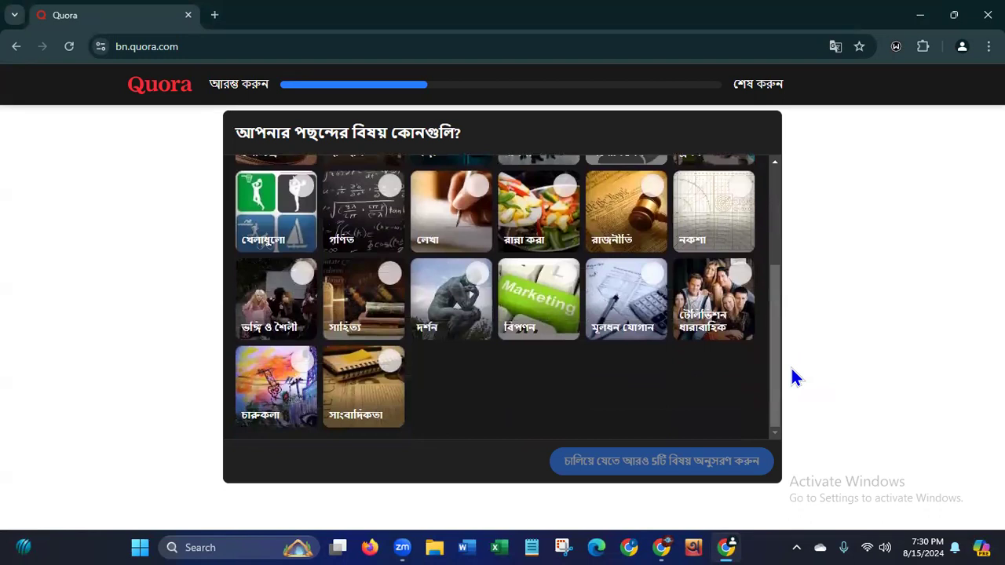
left_click(533, 311)
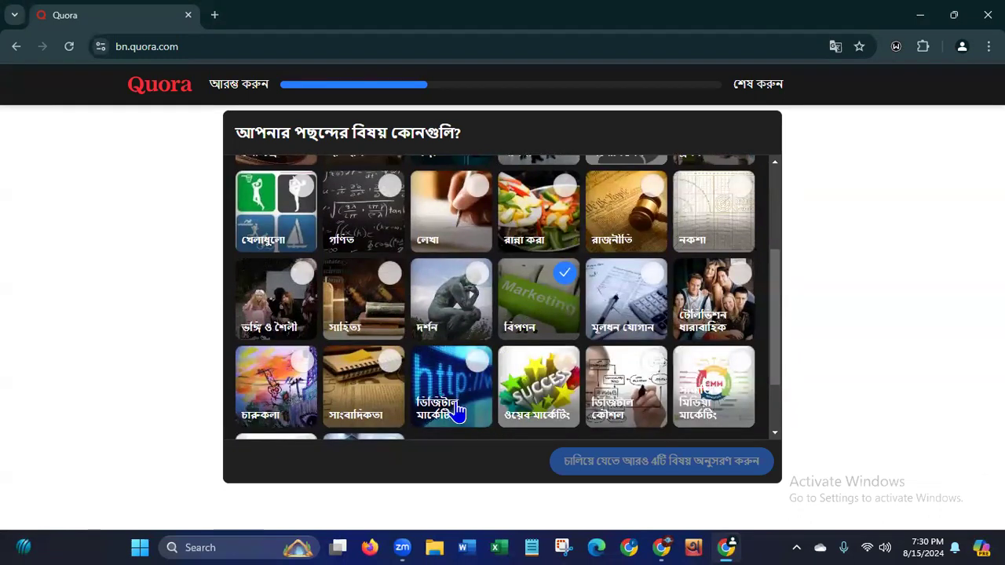
left_click(454, 408)
left_click(628, 400)
left_click(720, 411)
- Also follow Digital Advertising, Digital Marketing Training and Facebook Marketing, then continue
left_click_drag(773, 288, 777, 353)
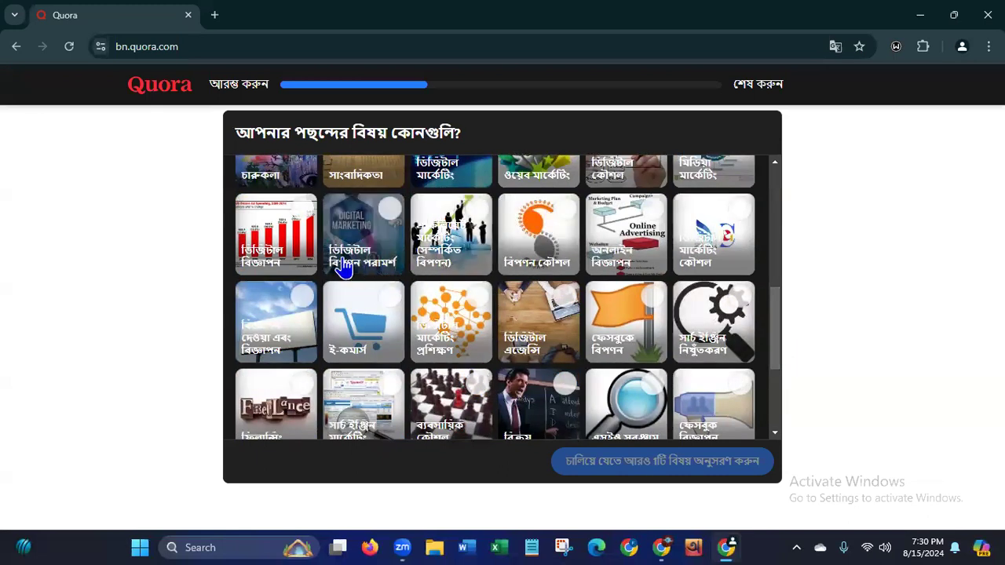
left_click(287, 257)
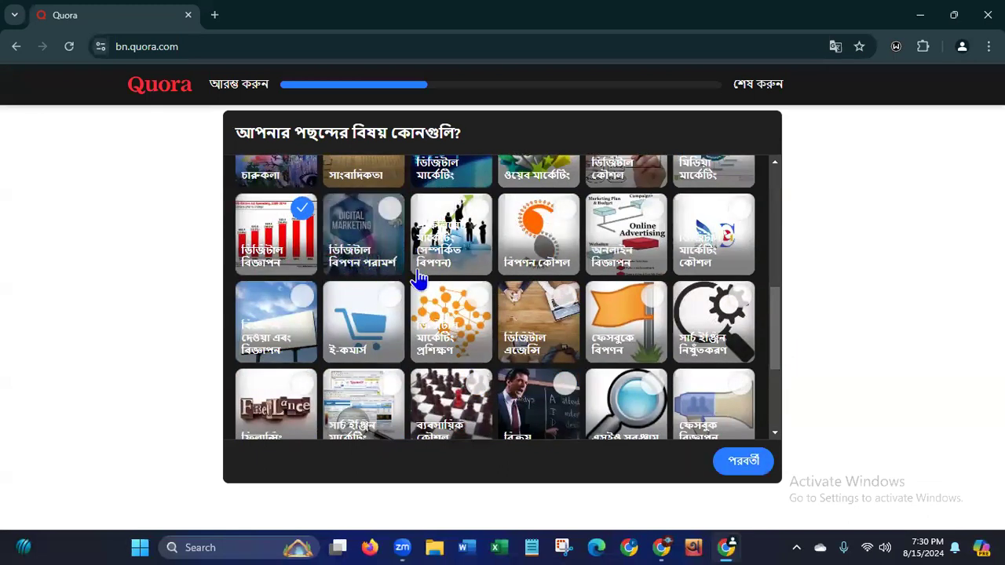
left_click(471, 345)
left_click(632, 357)
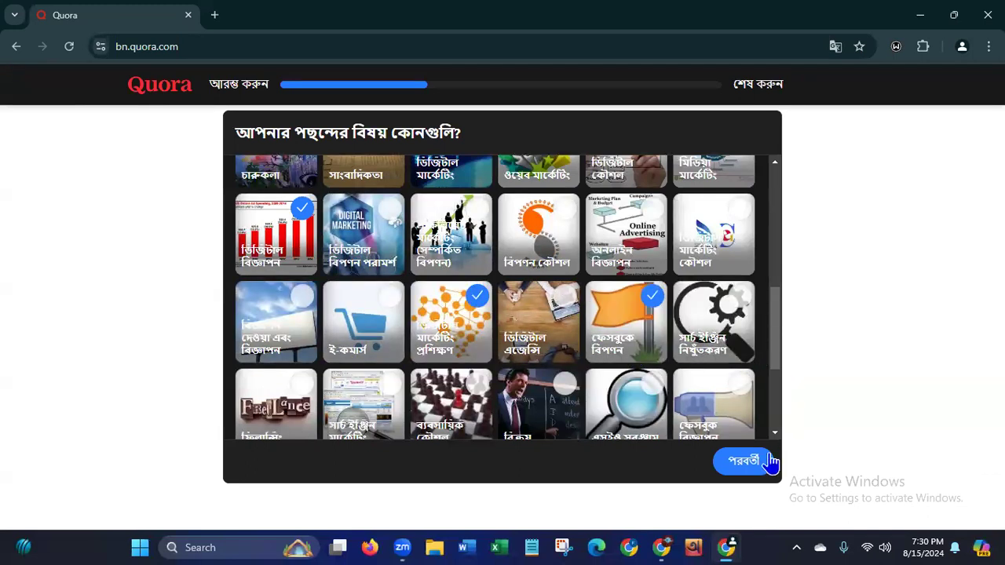
left_click(744, 470)
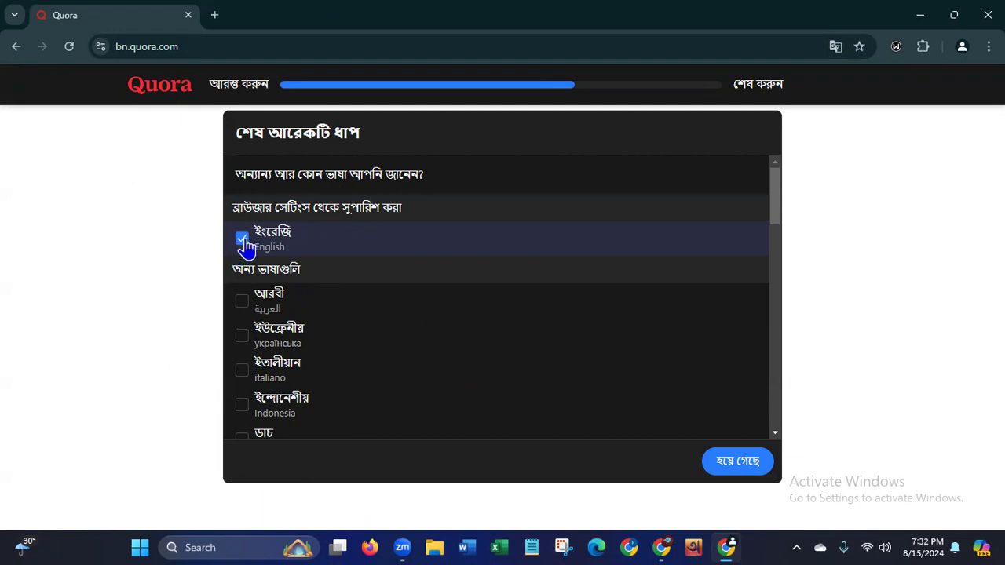
- Keep English as the only known language and finish onboarding with Done
left_click(738, 463)
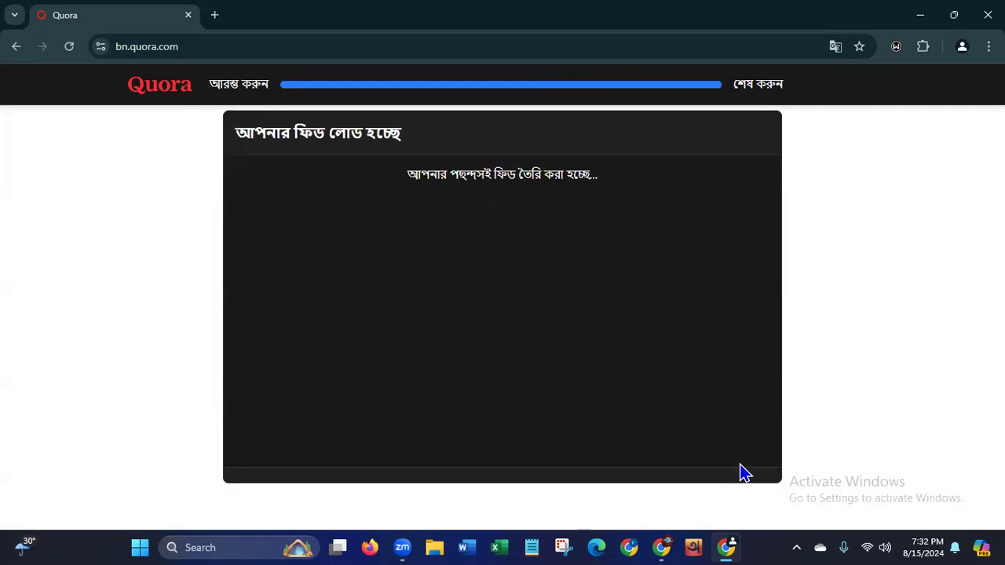
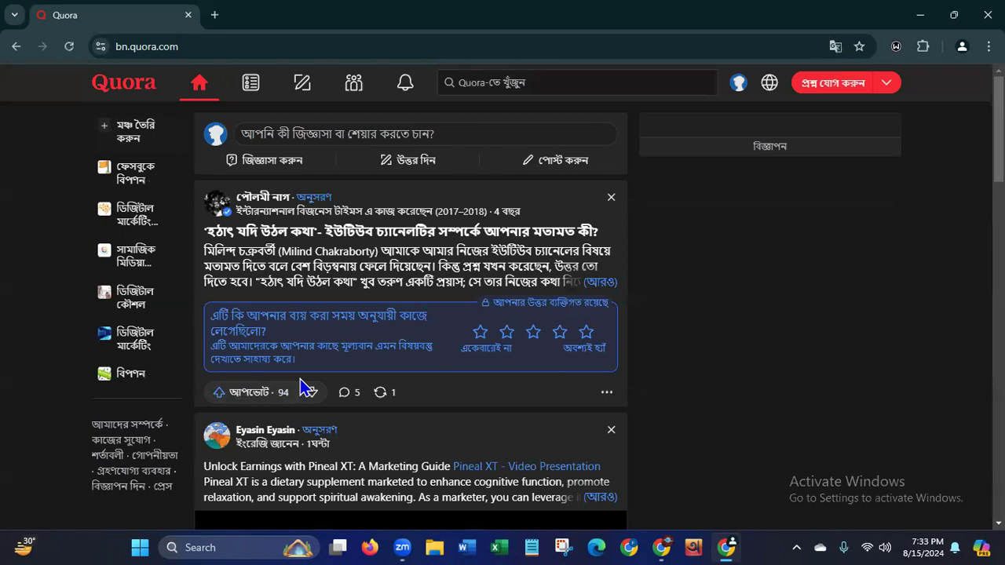
- From the header avatar menu, open your own Quora profile page in a new tab
scroll(411, 314, "down", 3)
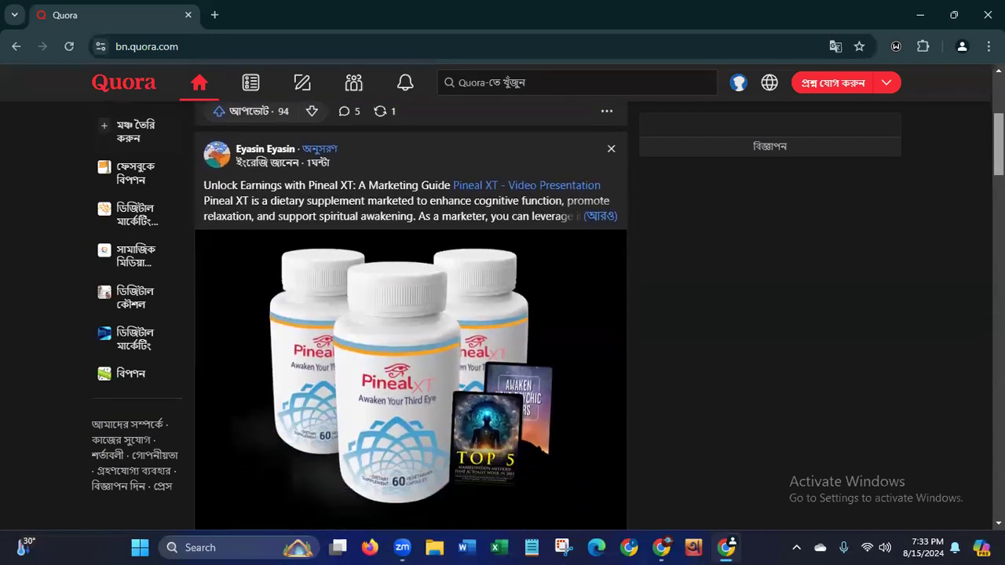
scroll(410, 314, "down", 4)
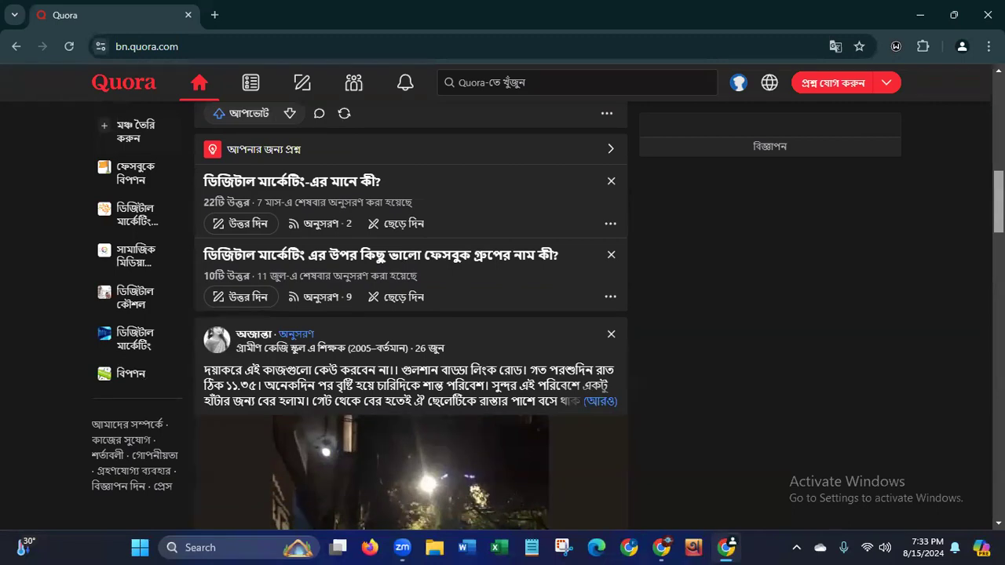
scroll(410, 314, "down", 5)
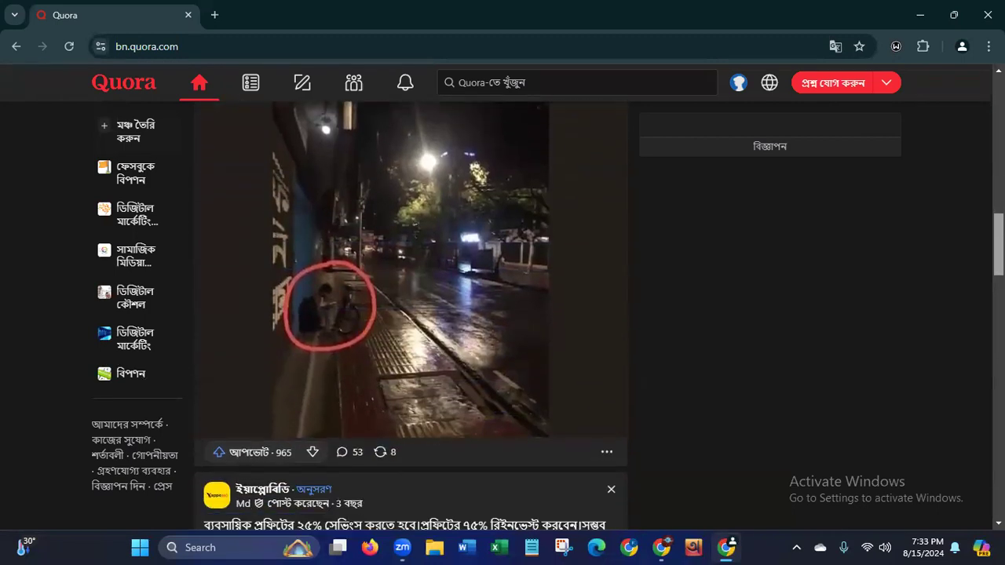
scroll(411, 314, "down", 4)
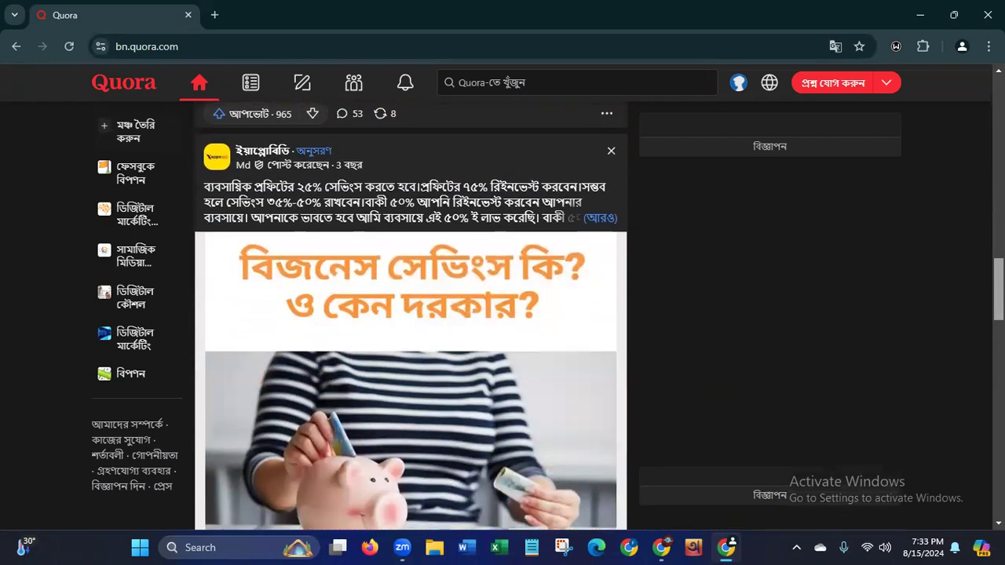
scroll(411, 314, "down", 1)
scroll(410, 314, "down", 1)
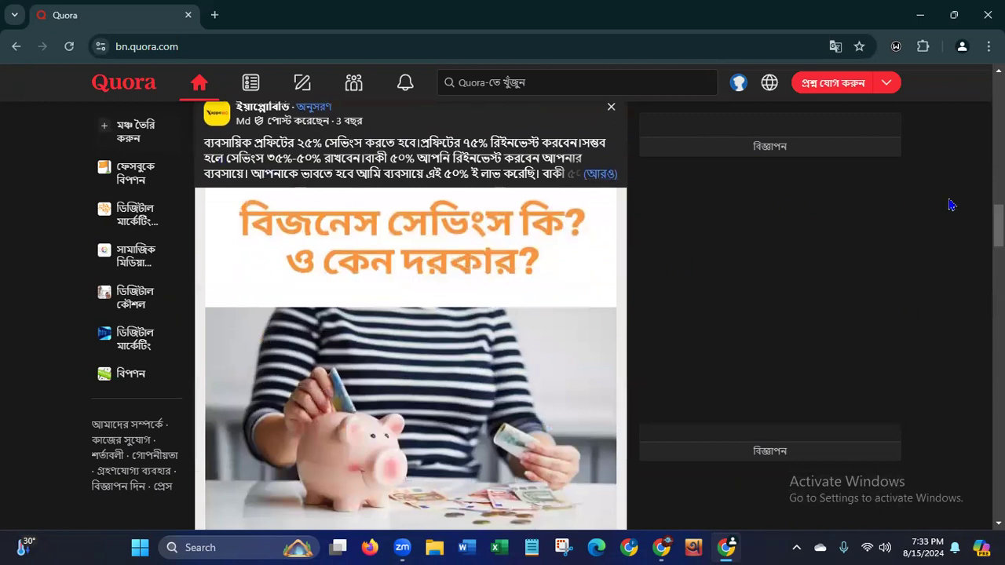
scroll(410, 314, "down", 4)
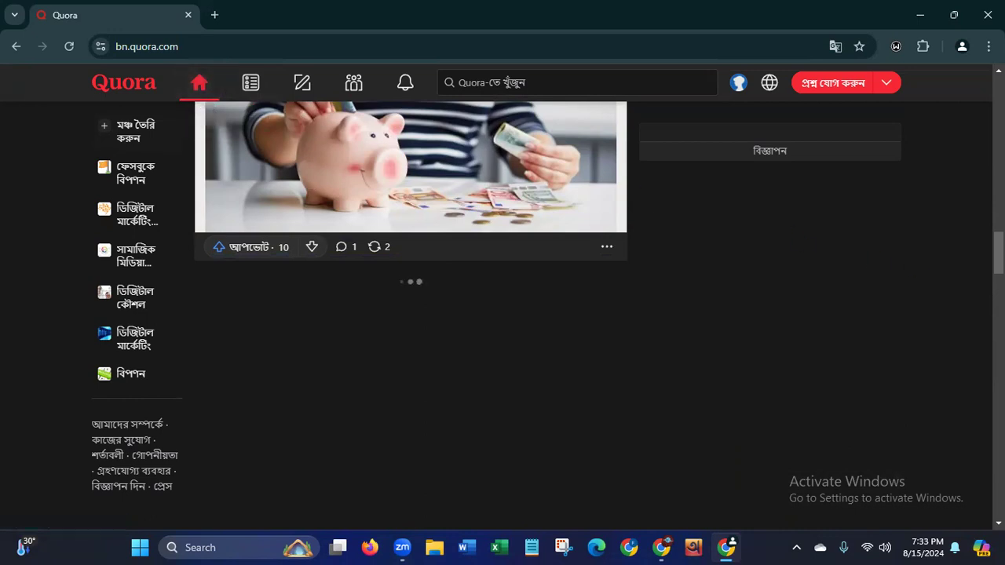
scroll(410, 314, "down", 10)
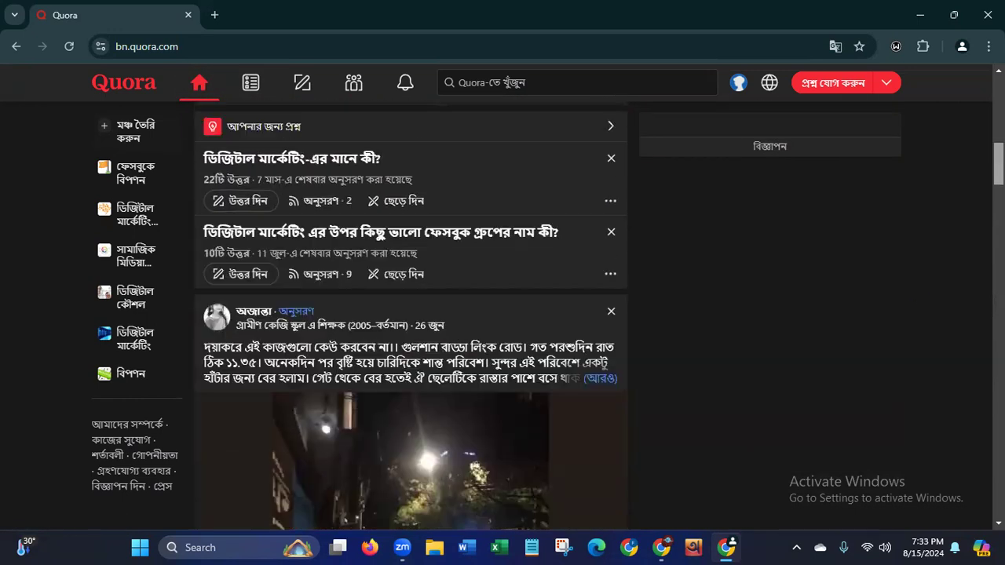
scroll(411, 314, "up", 3)
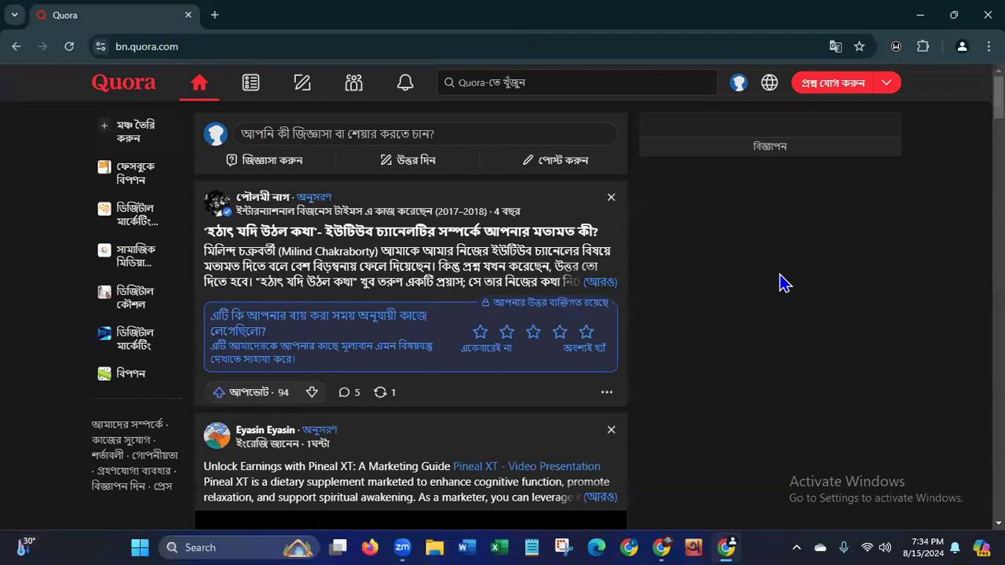
left_click(742, 92)
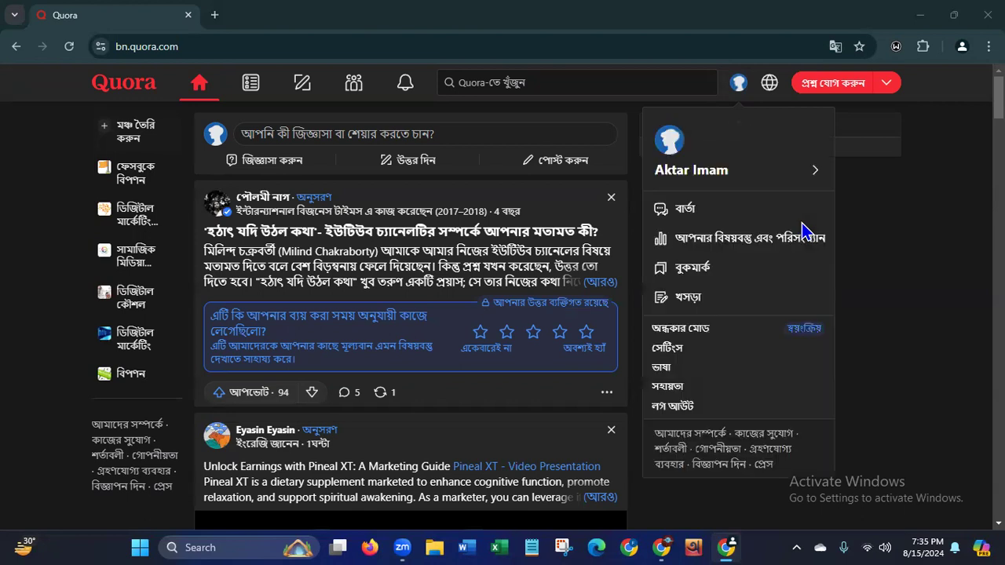
left_click(695, 179)
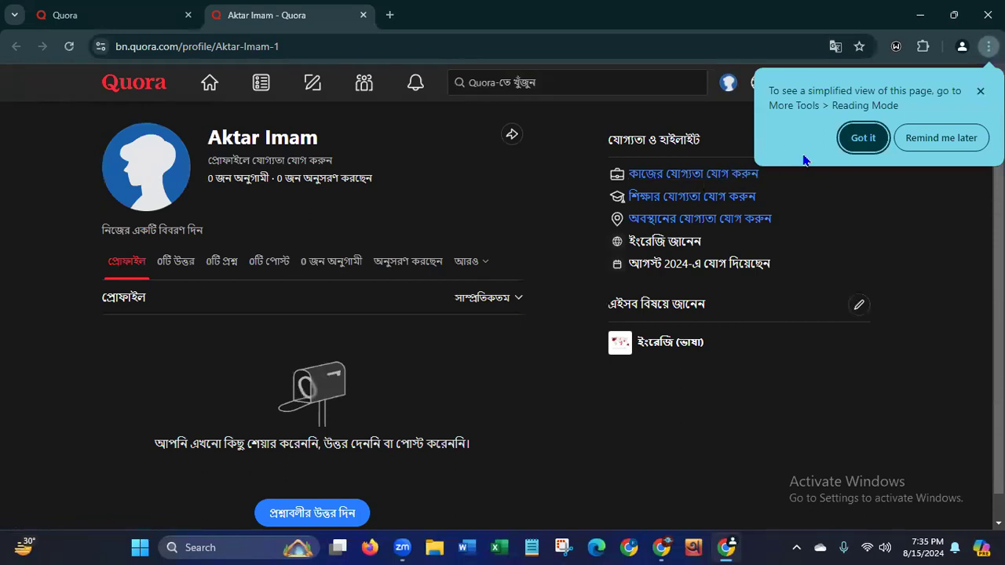
left_click(859, 141)
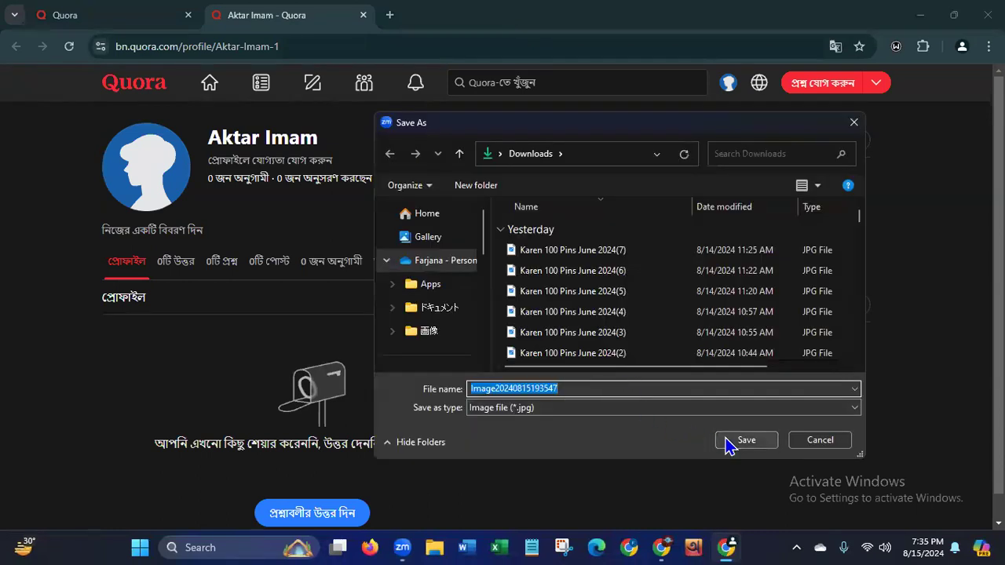
left_click(742, 441)
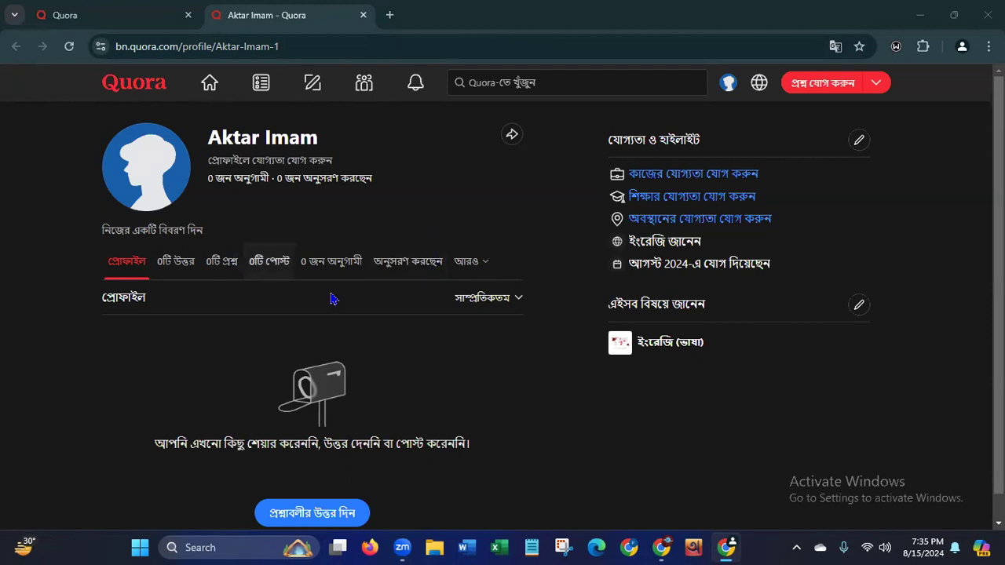
mouse_move(143, 192)
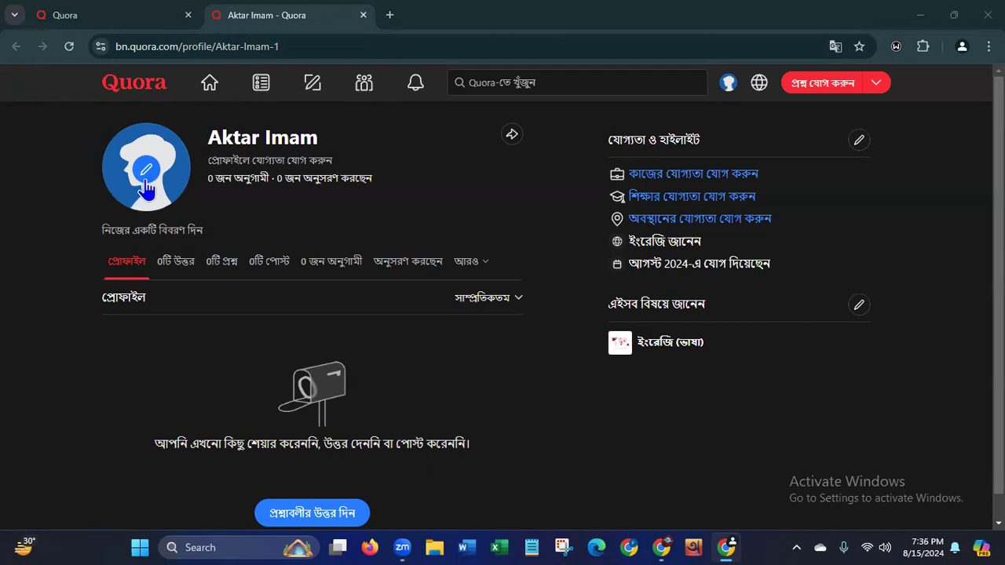
left_click(146, 174)
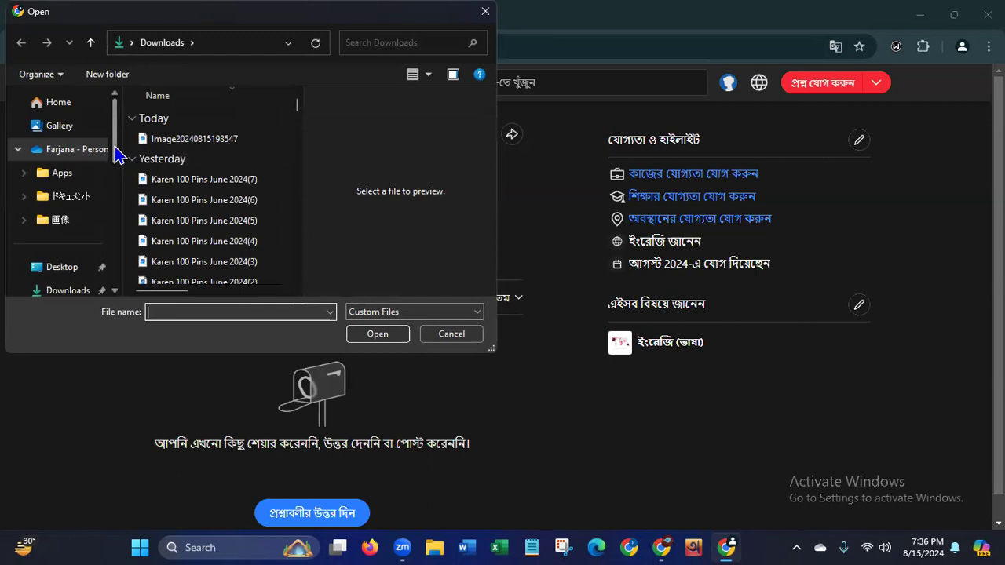
left_click_drag(116, 154, 84, 207)
left_click(71, 217)
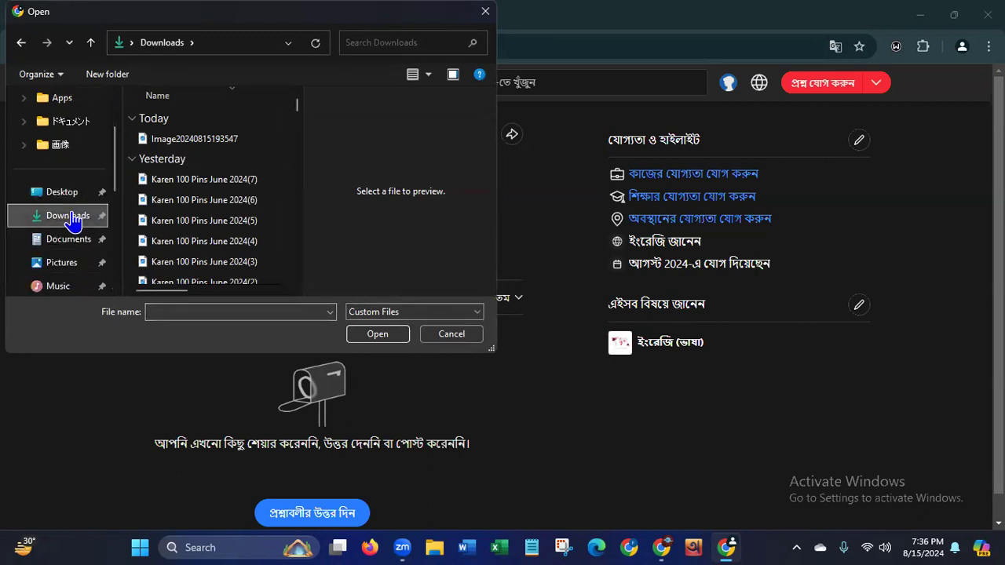
left_click(192, 140)
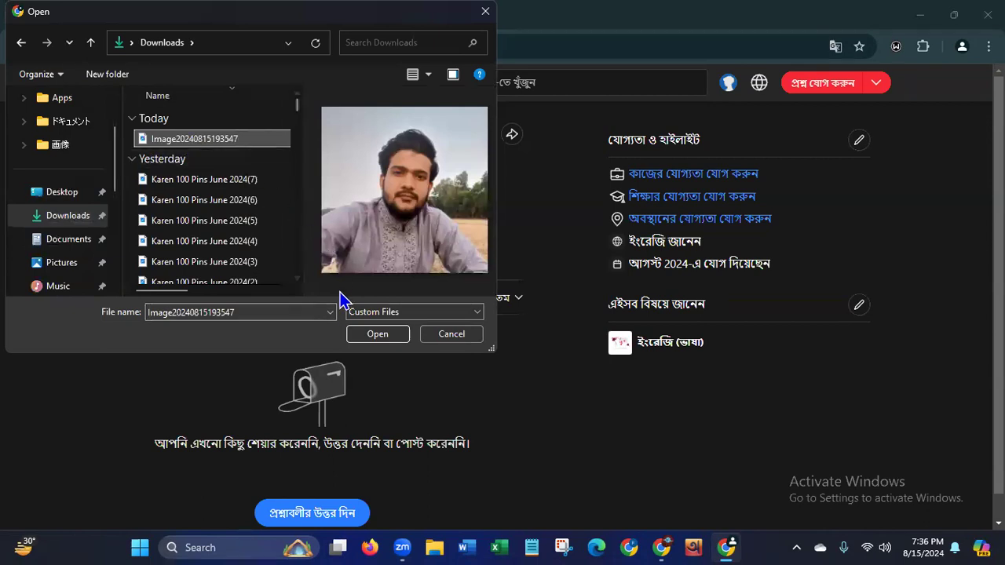
left_click(365, 334)
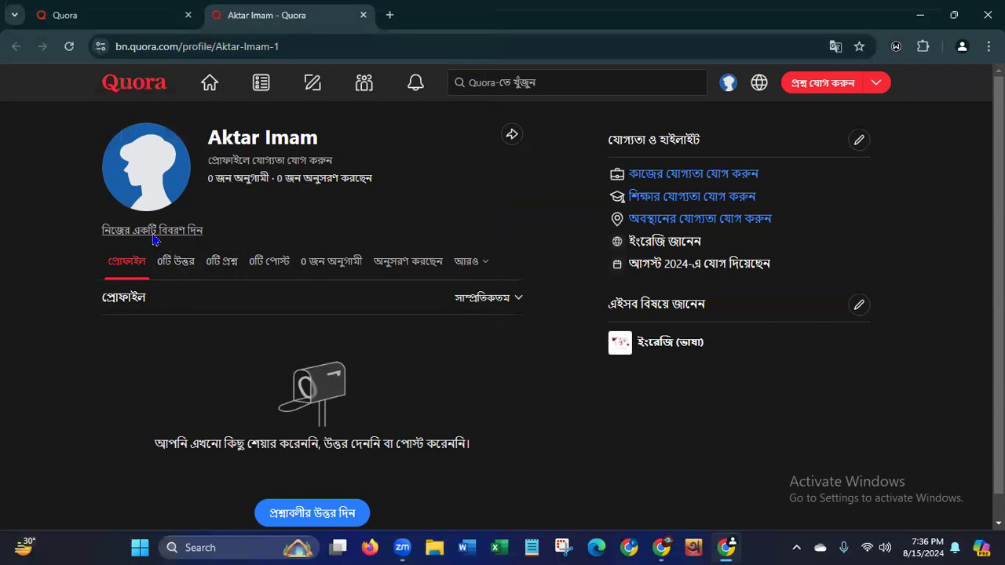
left_click(155, 240)
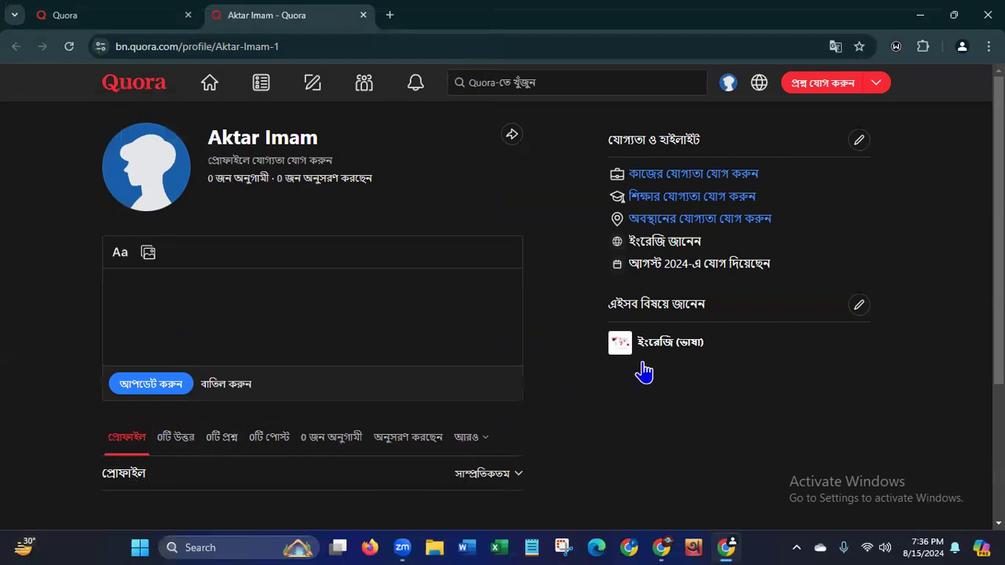
left_click(370, 541)
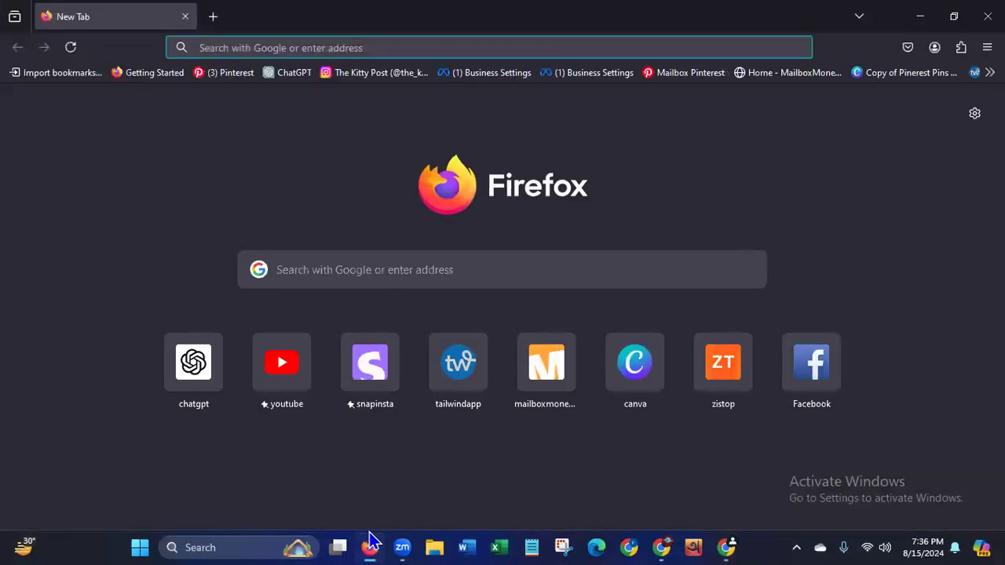
- Ask ChatGPT to write a description of a named digital marketing manager and copy its reply
left_click(197, 374)
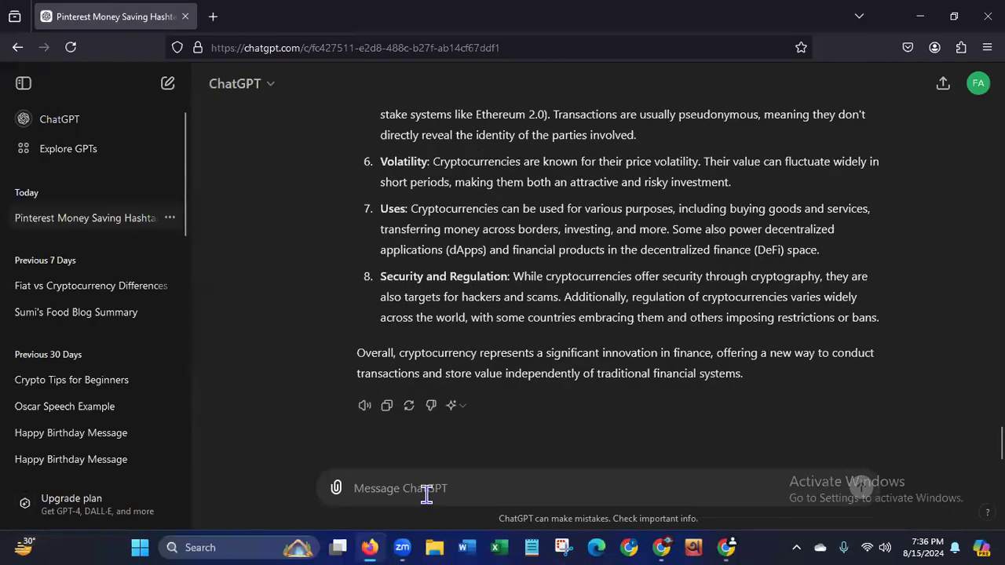
type("wr")
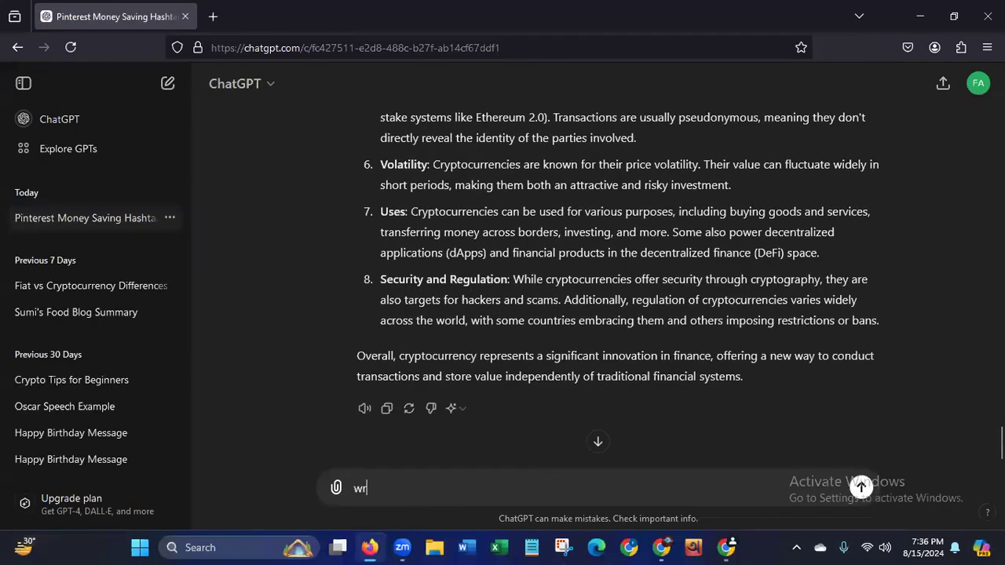
type("ite a description about")
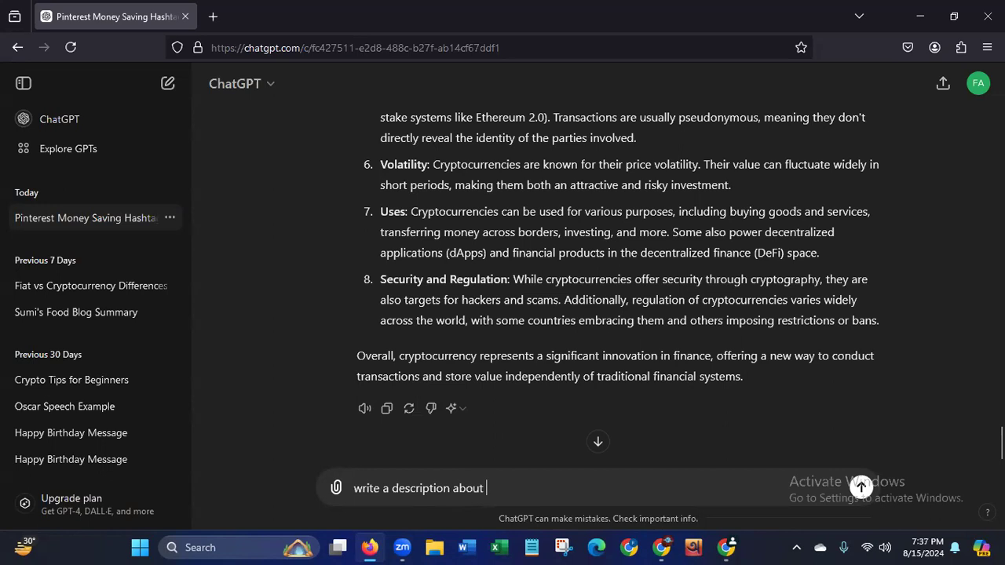
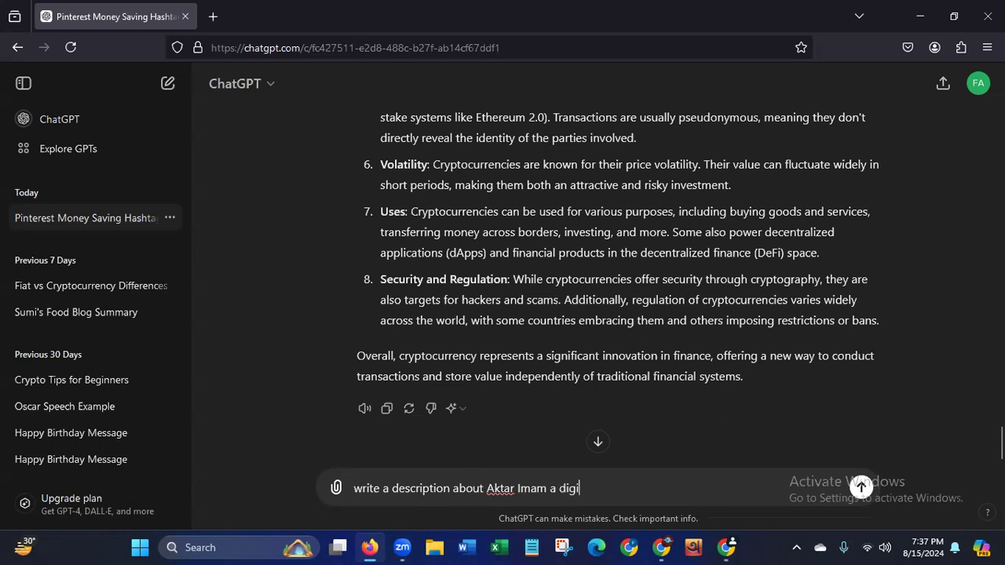
type("tal marketing manager")
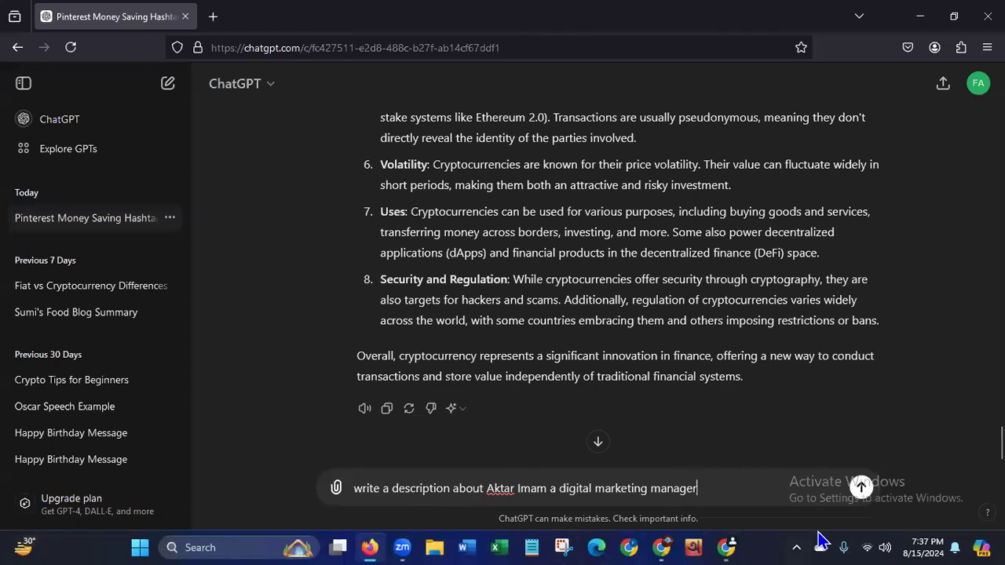
left_click(861, 490)
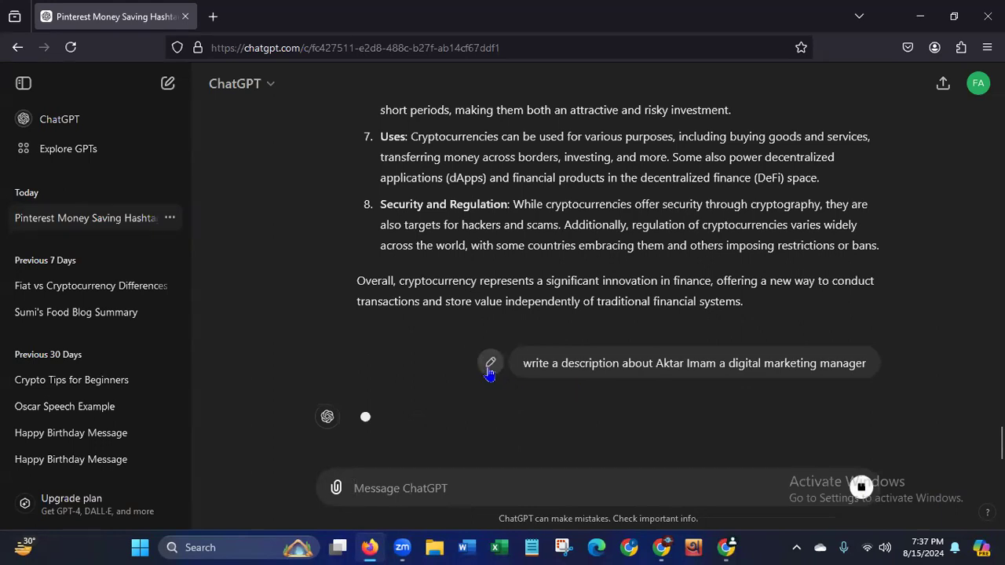
left_click(488, 364)
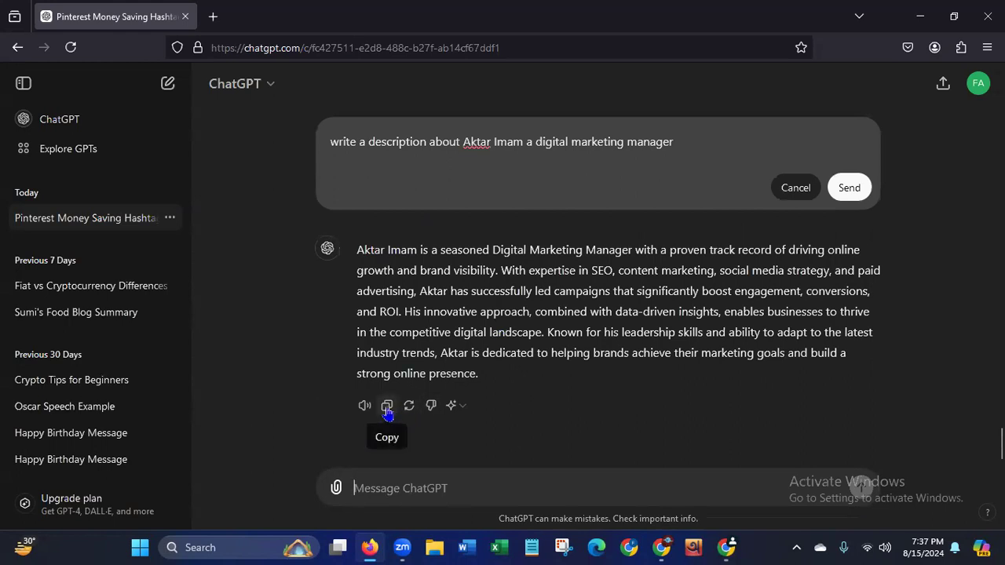
left_click(387, 406)
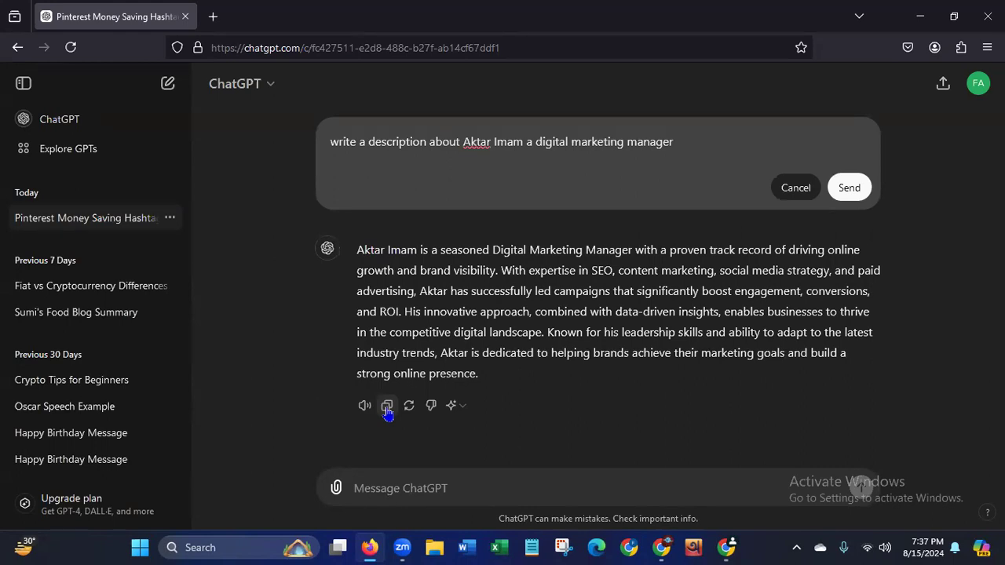
- Paste ChatGPT's bio into a new Notepad tab
left_click(536, 549)
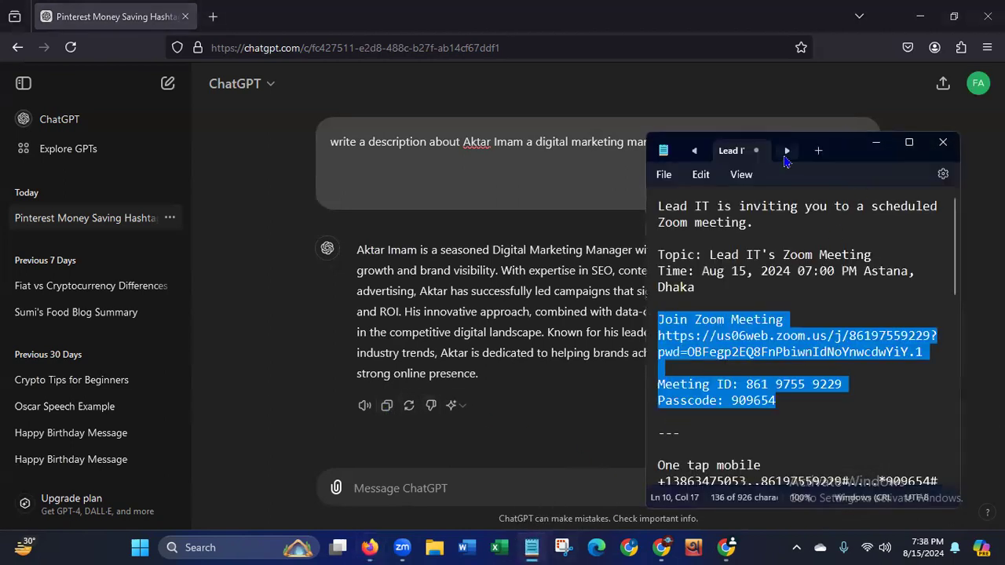
left_click(818, 150)
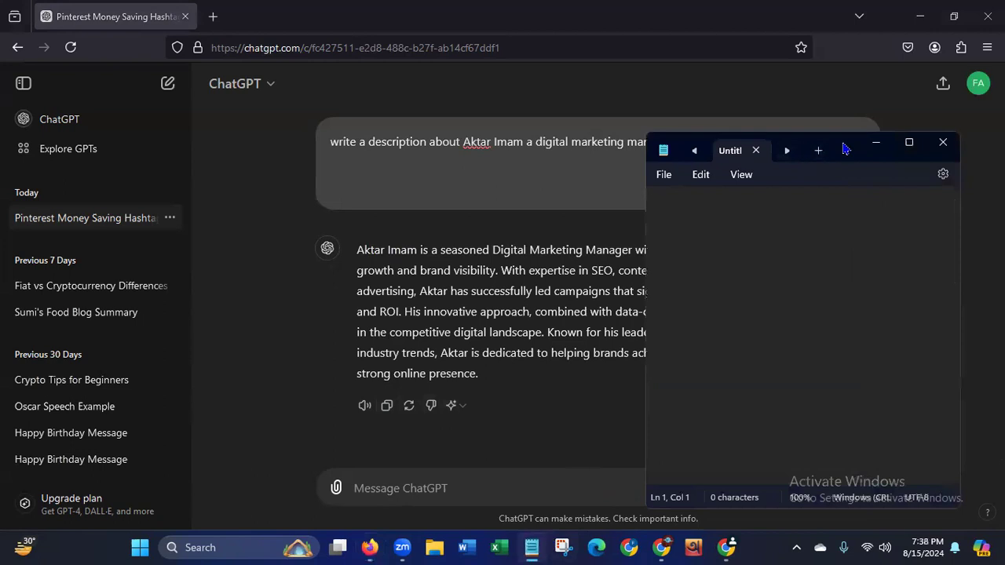
left_click_drag(846, 149, 632, 115)
key("ctrl+v")
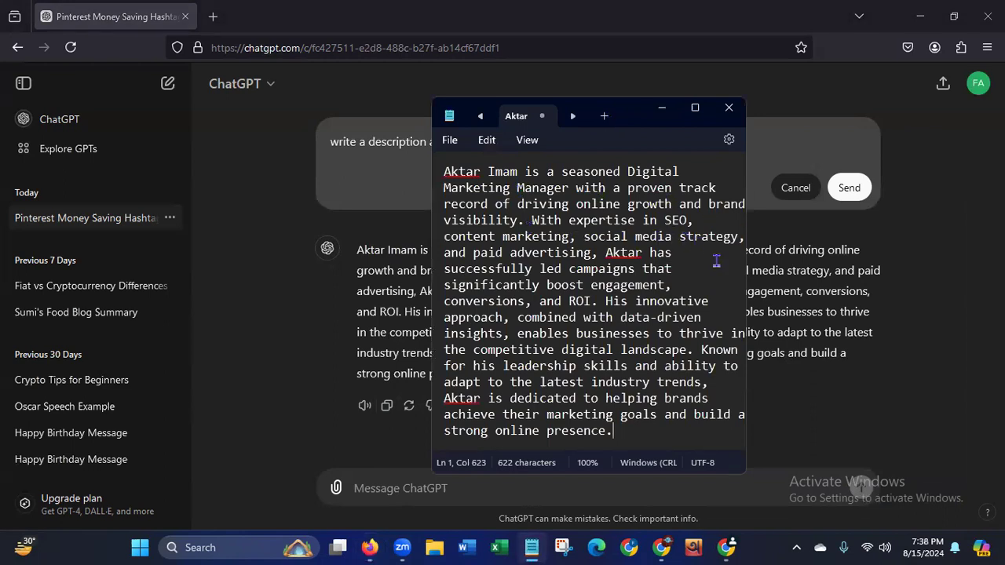
- Replace 'content marketing' with Social Media Management and 'strategy' with marketing in the expertise list
left_click(570, 236)
key("BackSpace")
key("BackSpace")
key("BackSpace")
key("BackSpace")
key("BackSpace")
key("BackSpace")
key("BackSpace")
key("BackSpace")
key("BackSpace")
key("BackSpace")
key("BackSpace")
key("BackSpace")
key("BackSpace")
key("BackSpace")
key("BackSpace")
key("BackSpace")
key("BackSpace")
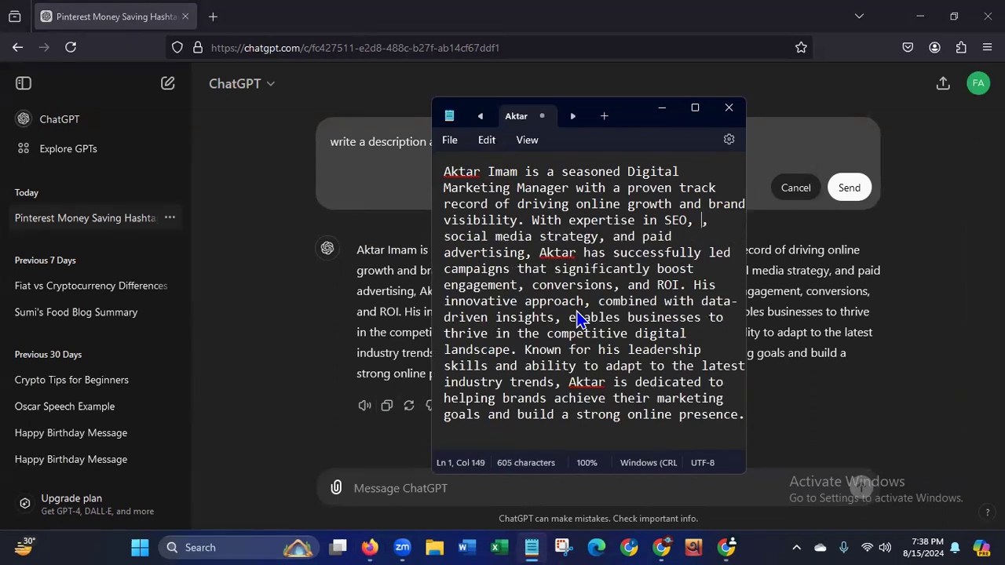
type("Social Me")
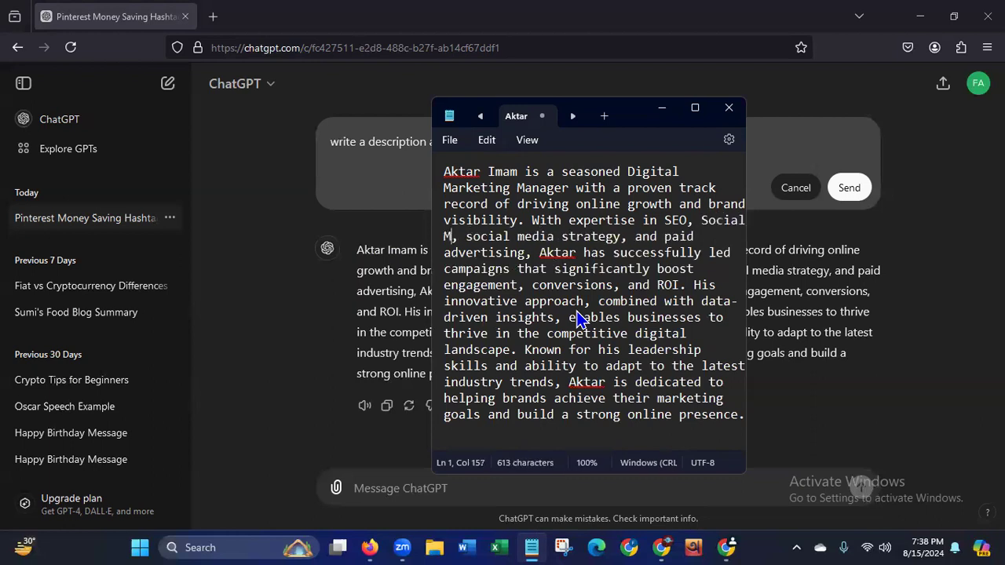
type("dia ")
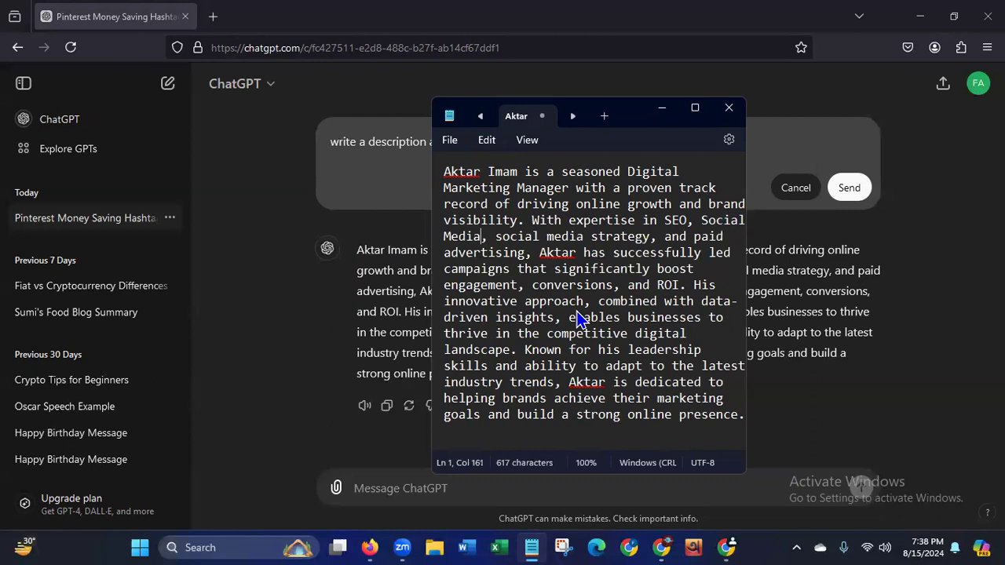
type("Mana")
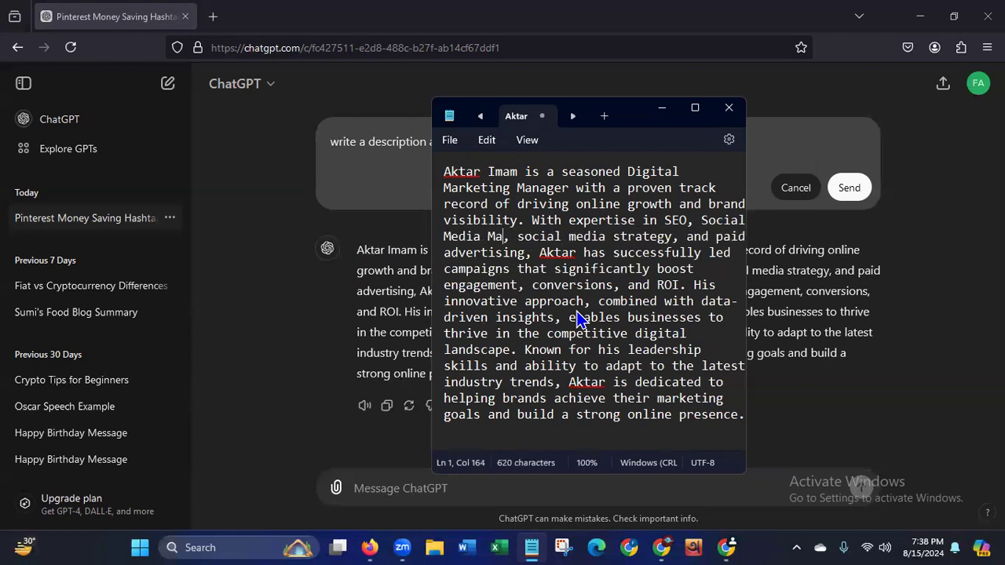
type("gement")
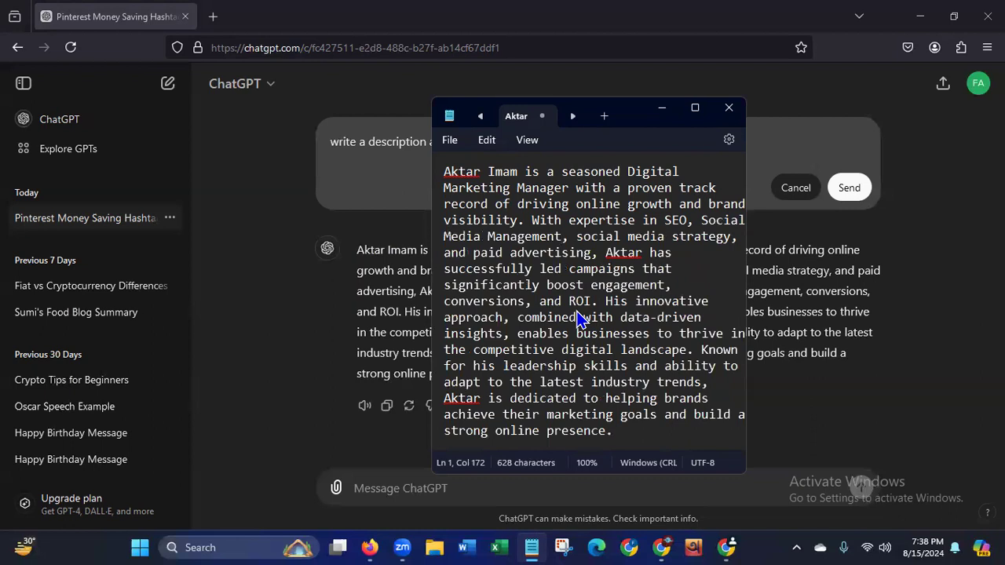
left_click(730, 238)
key("BackSpace")
key("BackSpace")
key("BackSpace")
key("BackSpace")
key("BackSpace")
key("BackSpace")
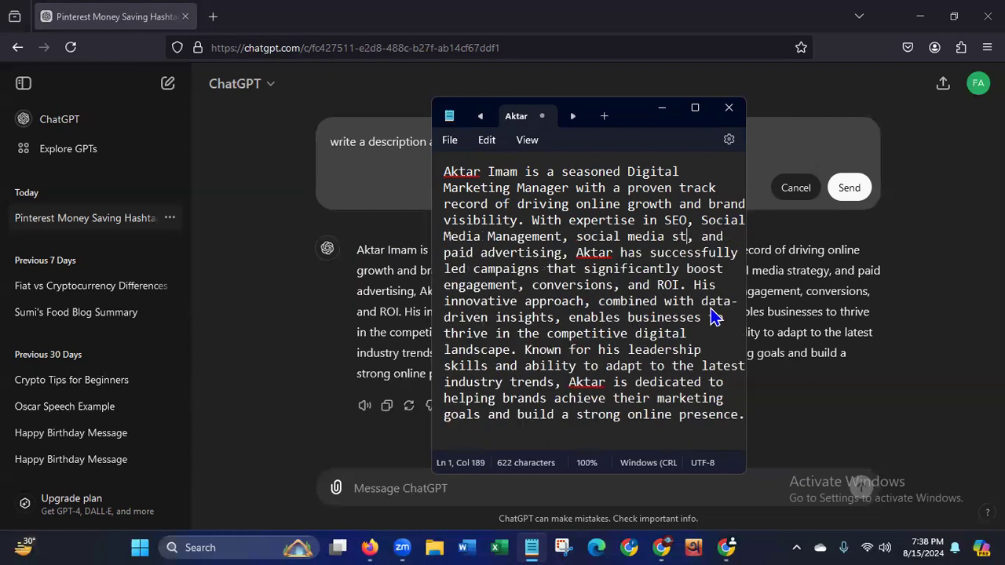
key("BackSpace")
key("BackSpace")
type("marketing")
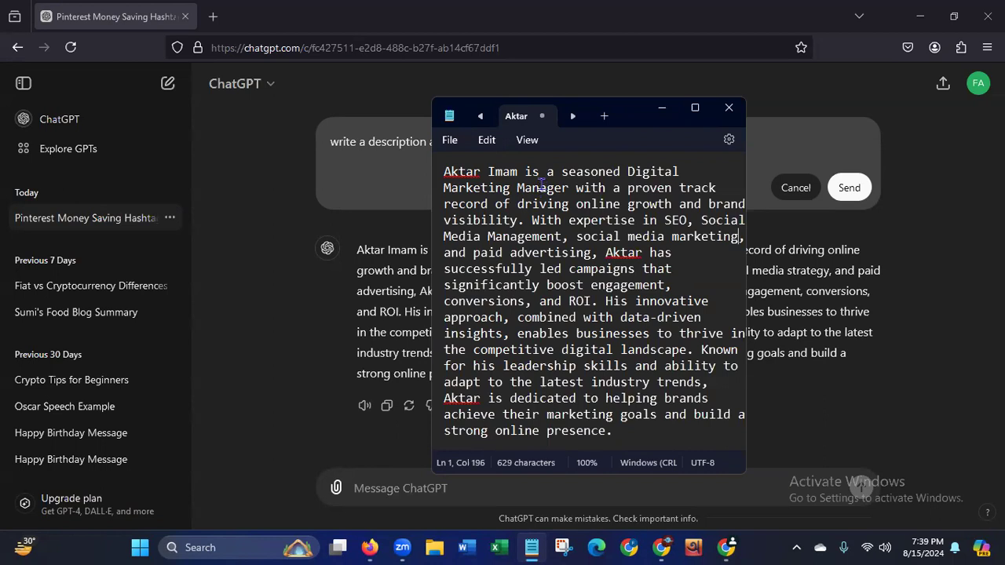
right_click(445, 176)
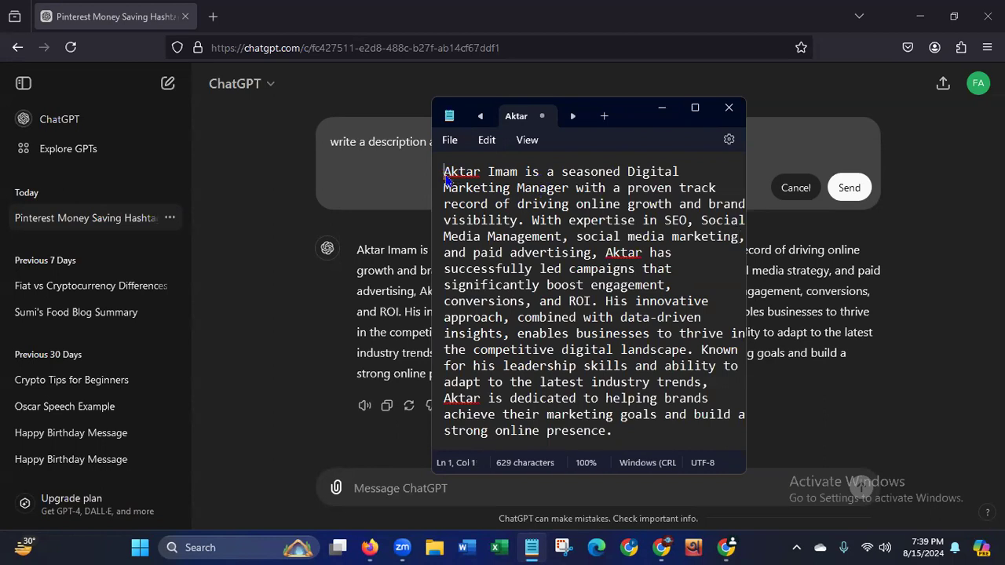
- Start the bio with 'Hello, This is' before the name and drop the following 'is'
type("T")
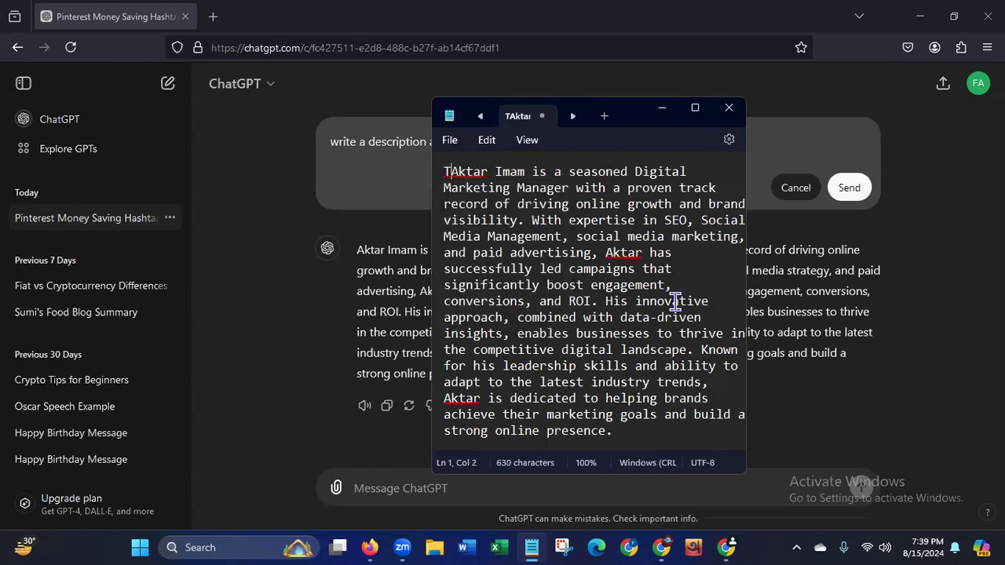
key("BackSpace")
type("Hello, This ")
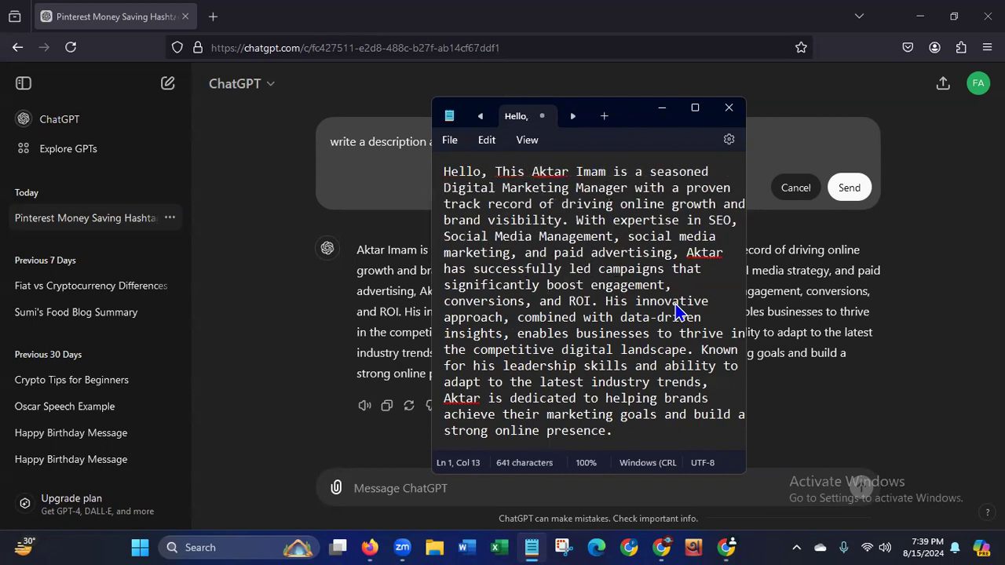
type("is")
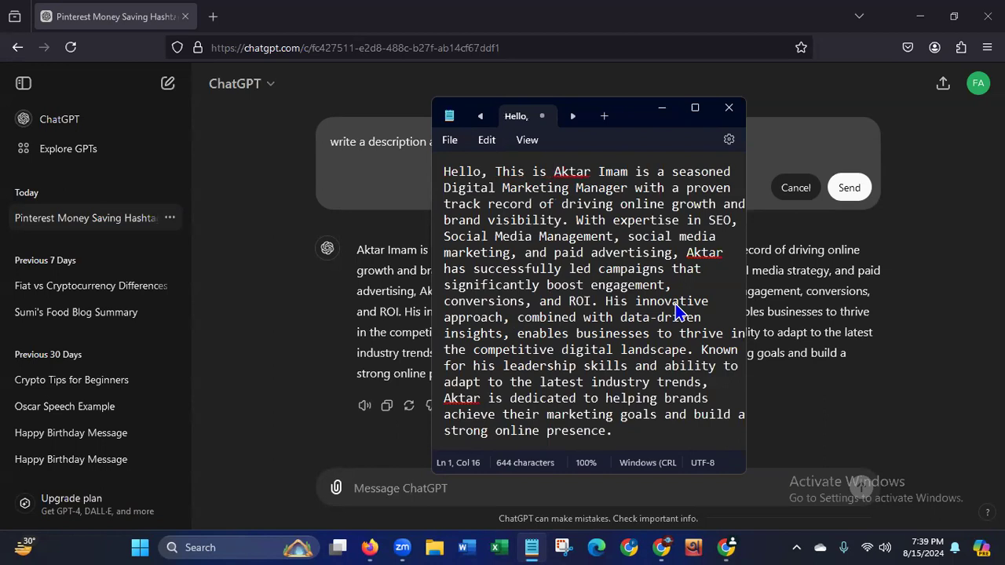
left_click(651, 174)
key("BackSpace")
key("BackSpace")
key("BackSpace")
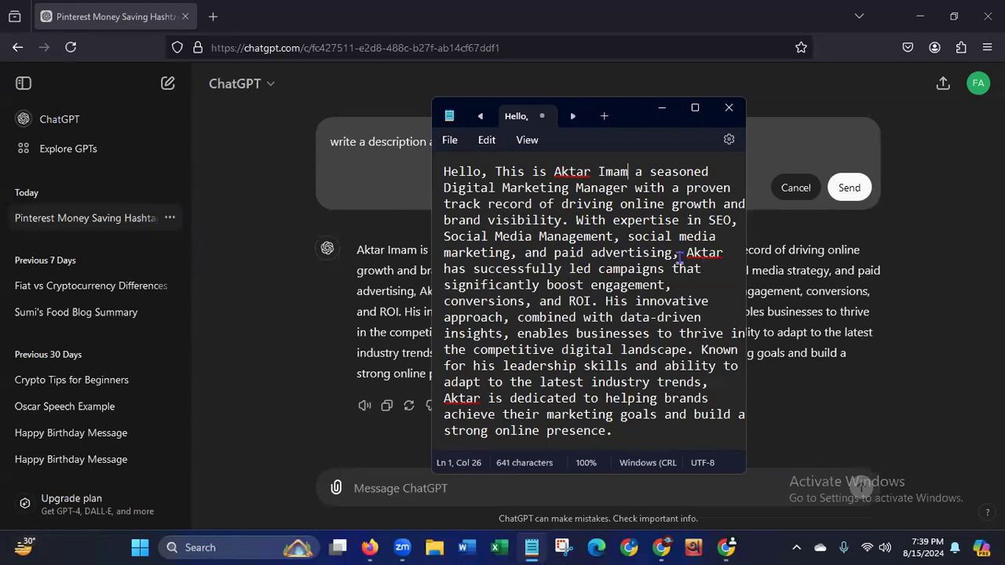
- End the sentence at 'advertising.' and rewrite the next as 'I have successfully led campaigns'
left_click(680, 254)
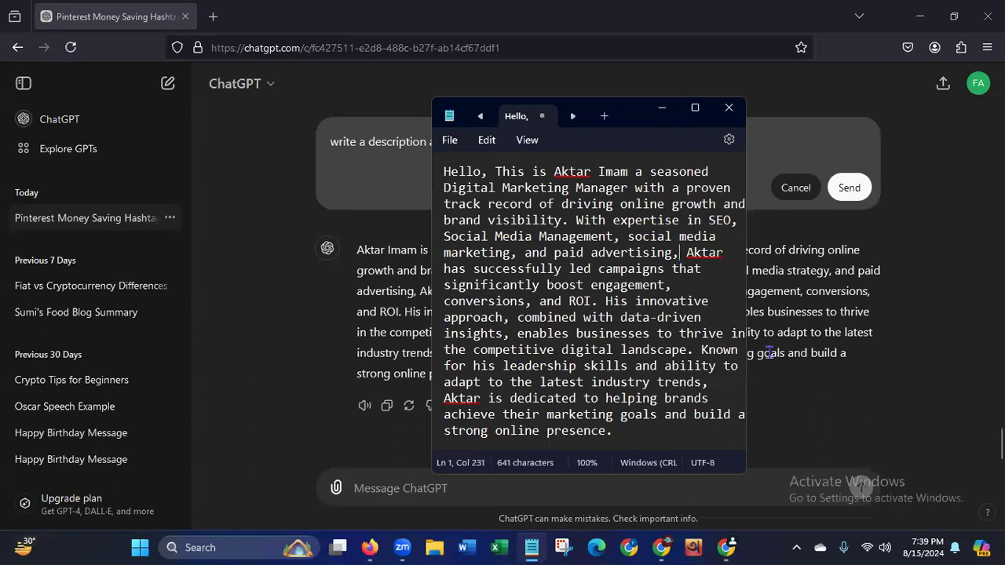
key("BackSpace")
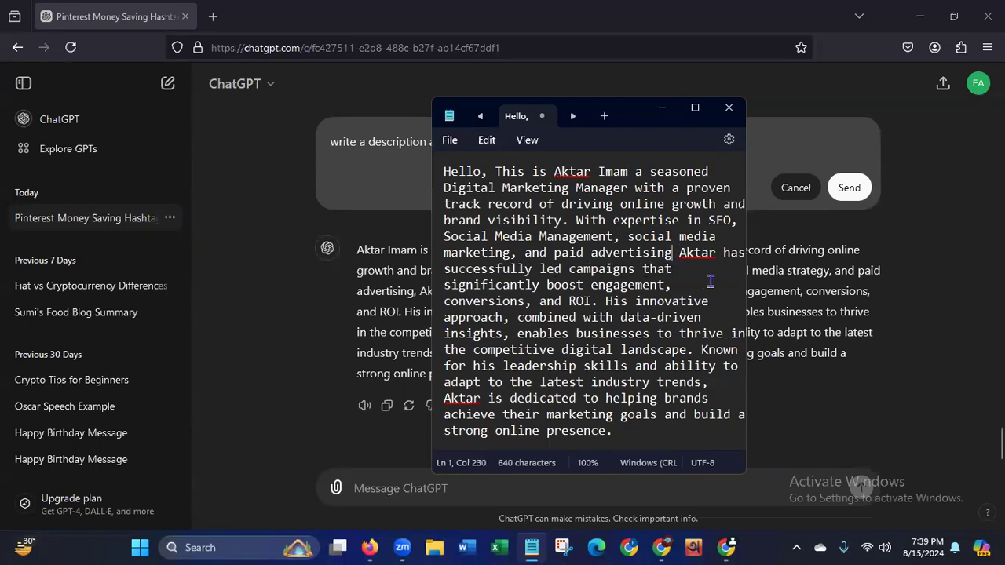
left_click(716, 253)
key("BackSpace")
key("BackSpace")
key("BackSpace")
key("BackSpace")
key("BackSpace")
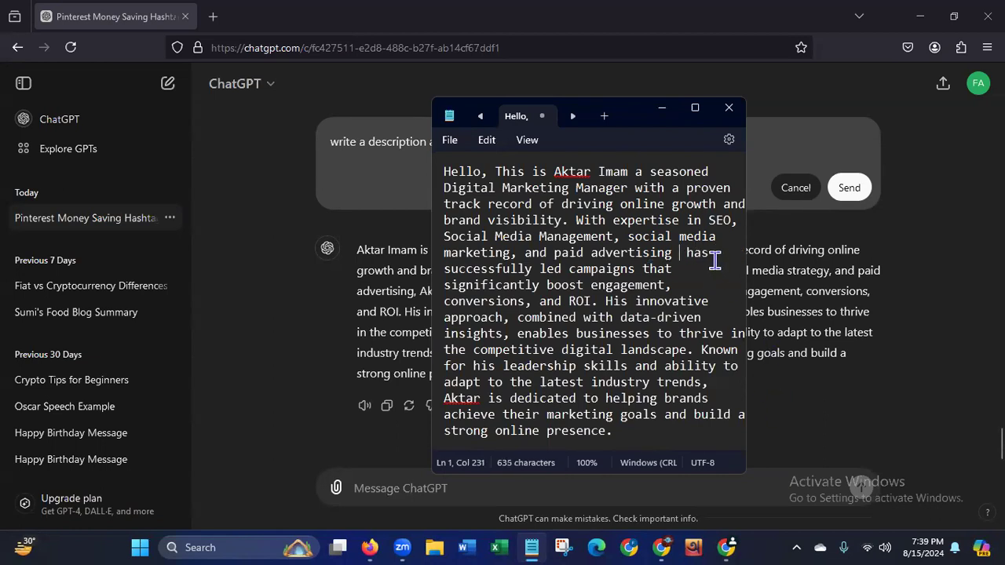
type("I")
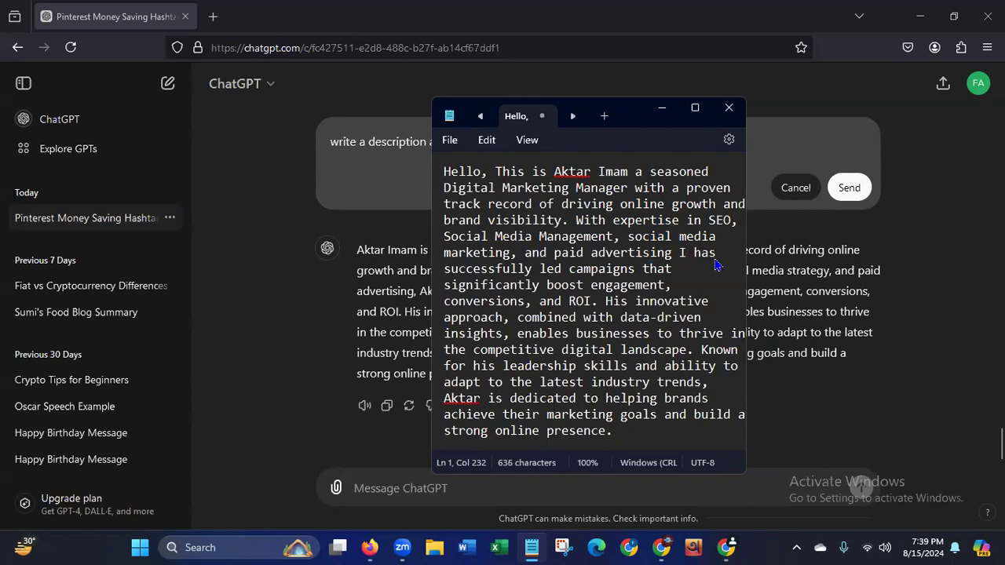
left_click(721, 252)
key("BackSpace")
key("BackSpace")
type("ve")
left_click(673, 252)
type(".")
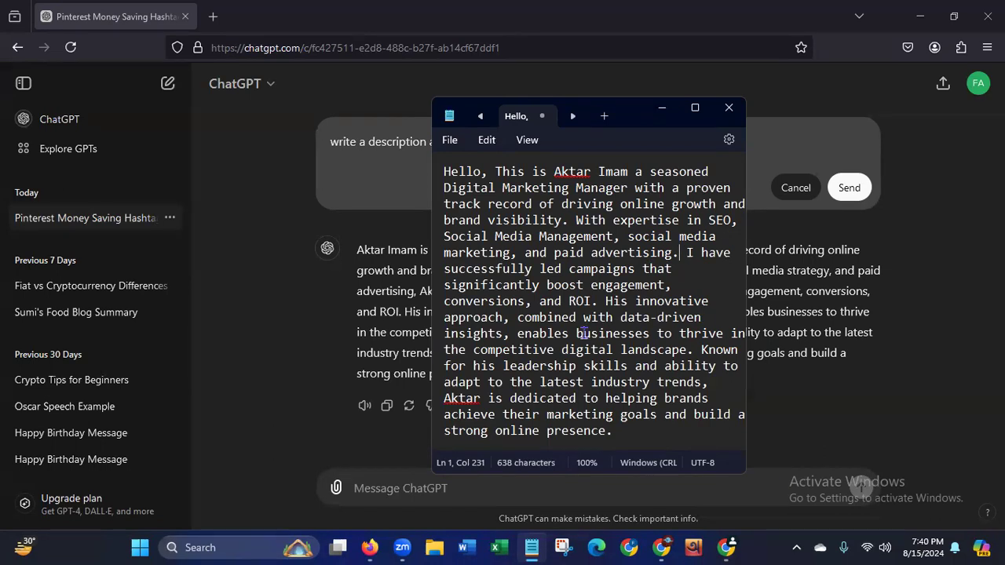
- Maximize Notepad and change 'His' to 'I am', adding 'in' before 'approach'
left_click(695, 108)
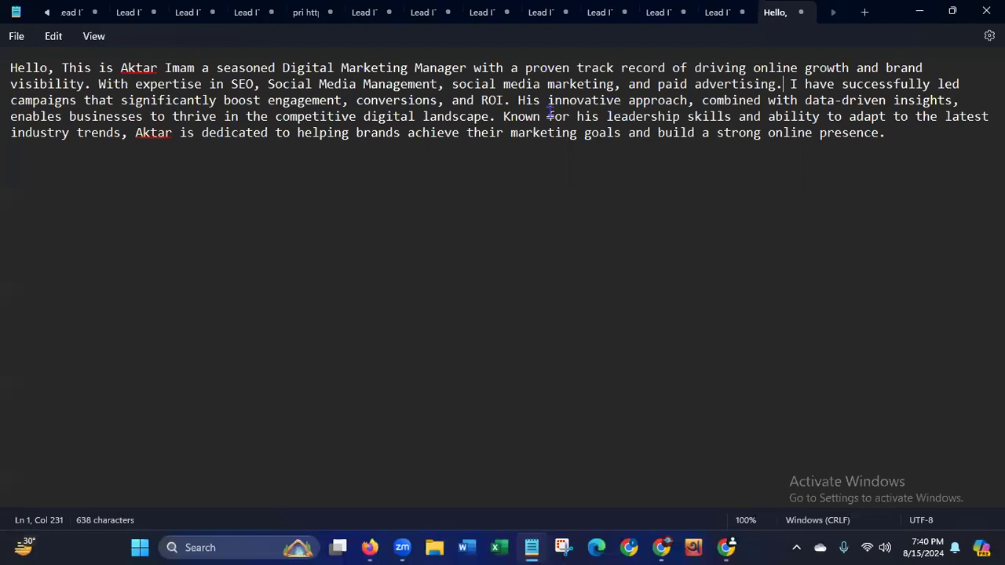
left_click(540, 102)
key("BackSpace")
key("BackSpace")
key("BackSpace")
key("BackSpace")
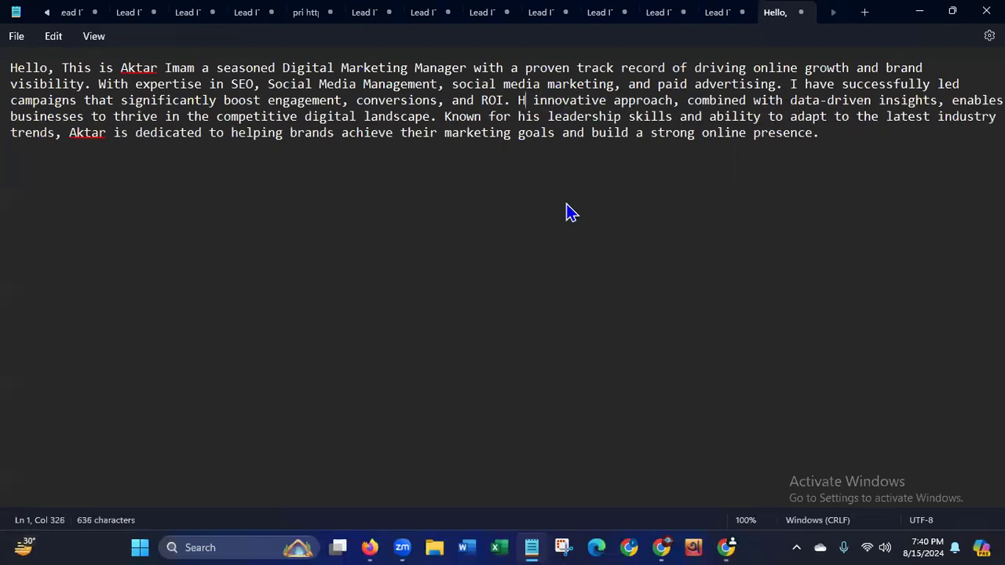
type("I am")
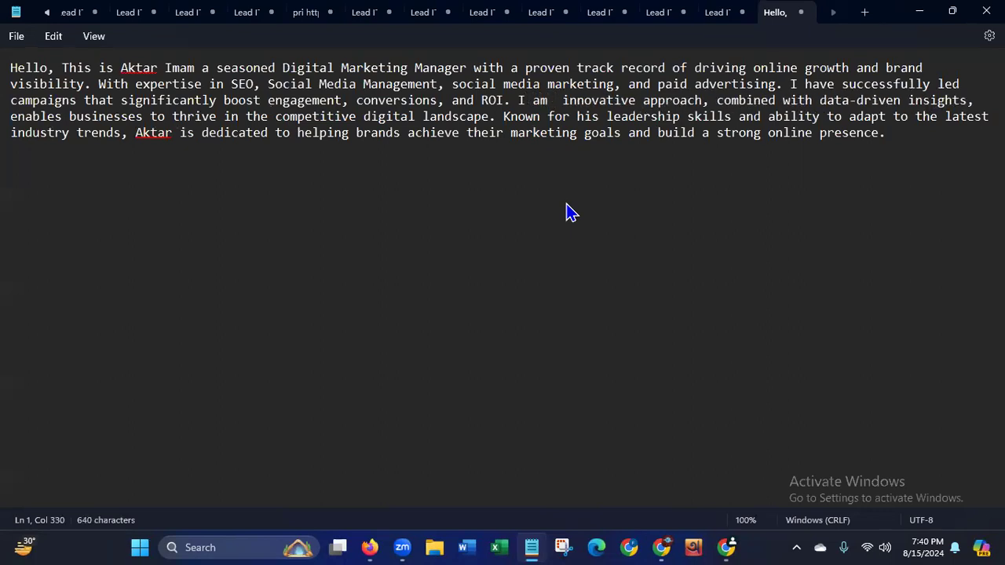
left_click(642, 102)
type("in")
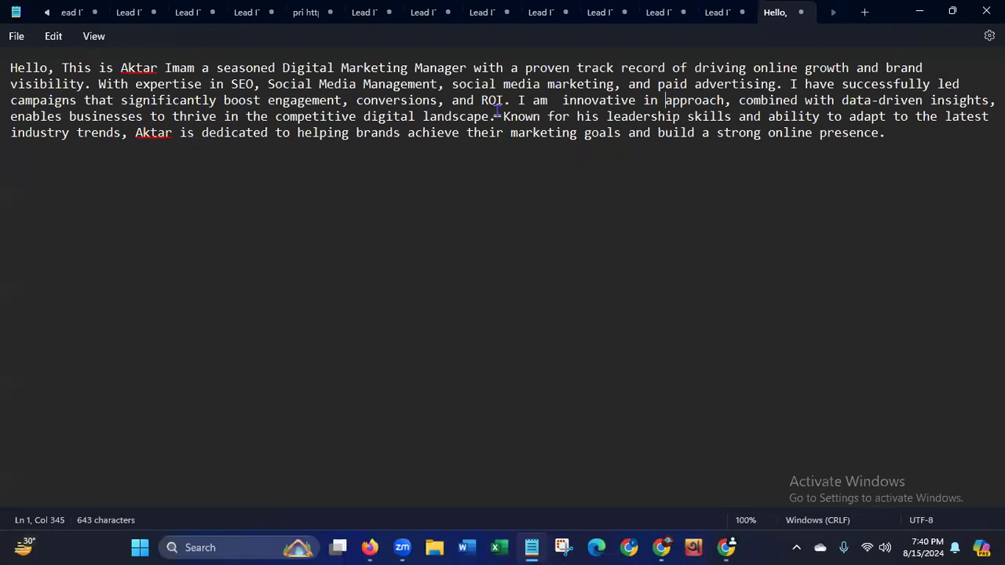
- Delete the 'Known for his leadership' sentence, rewrite the name before 'dedicated' as 'I am', and select the closing sentence
left_click_drag(503, 118, 126, 136)
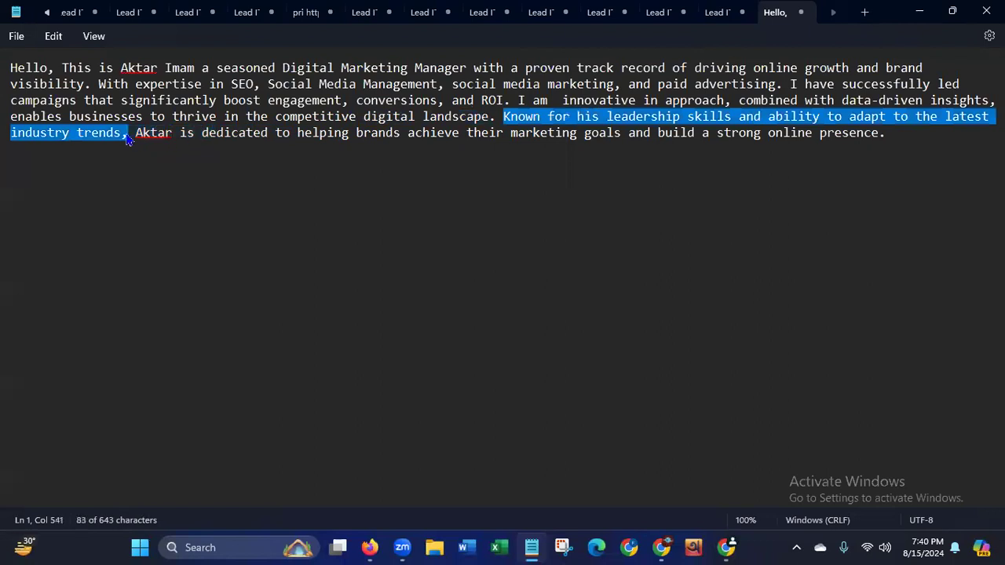
key("BackSpace")
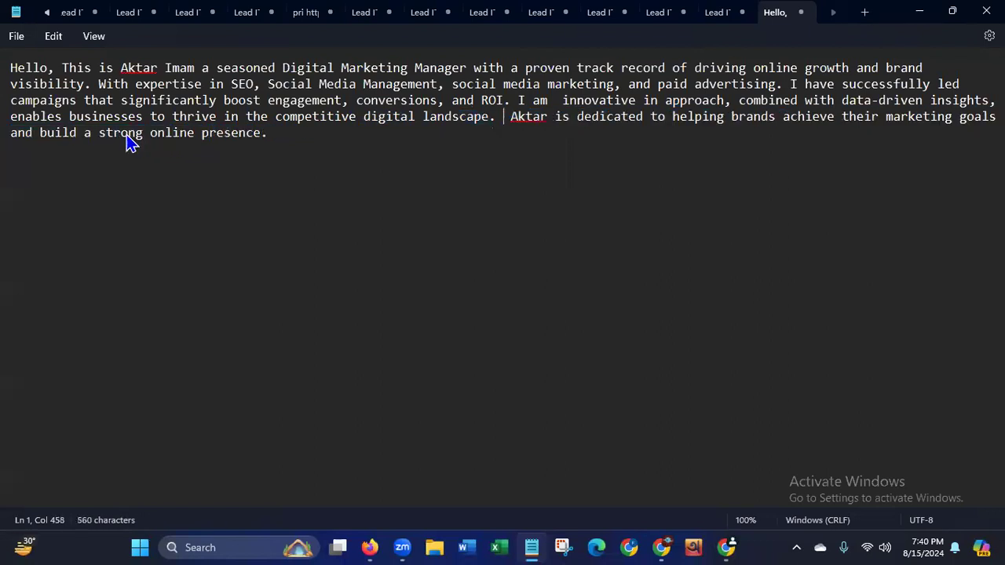
key("BackSpace")
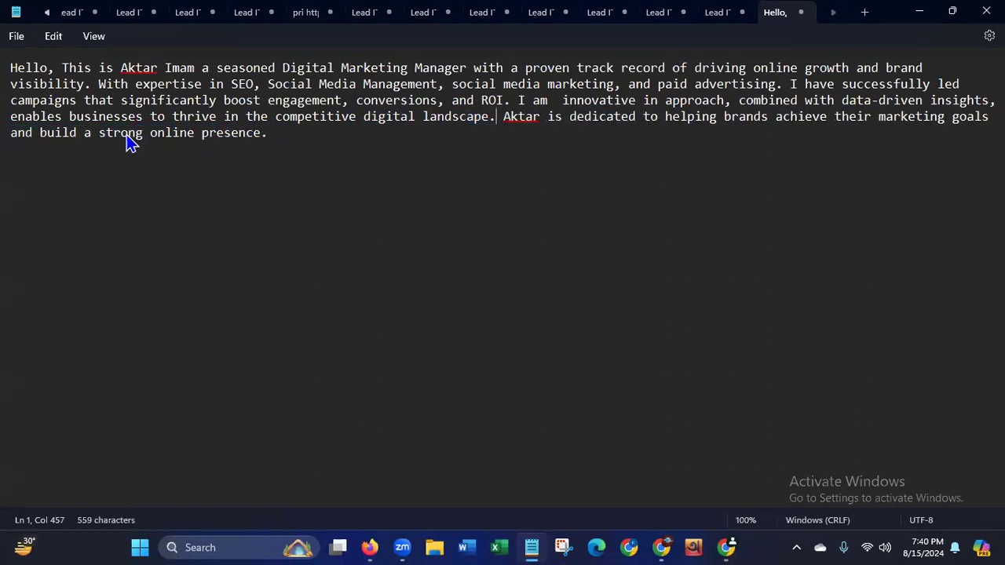
left_click(560, 118)
key("BackSpace")
key("BackSpace")
key("BackSpace")
key("BackSpace")
key("BackSpace")
key("BackSpace")
key("BackSpace")
key("BackSpace")
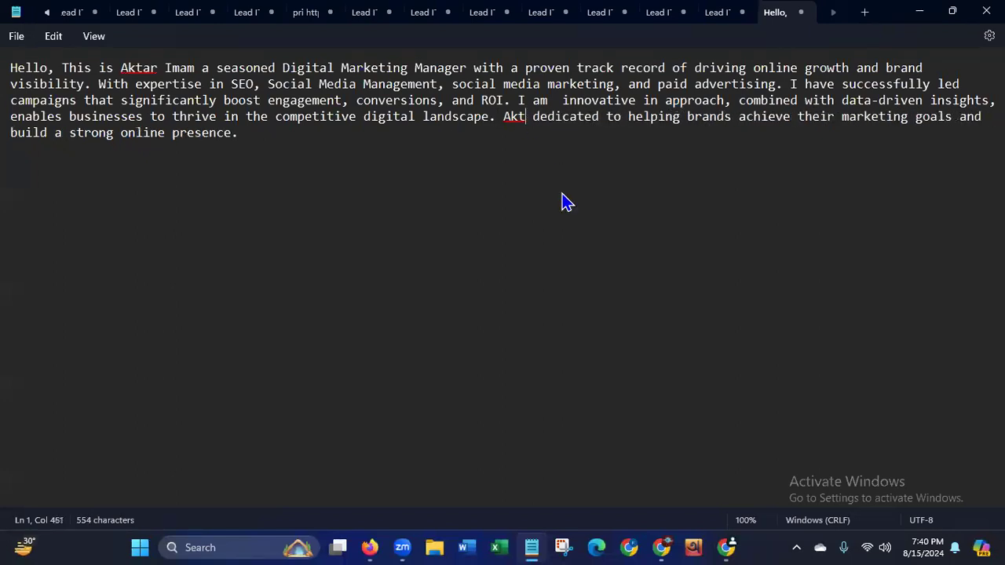
type("I am")
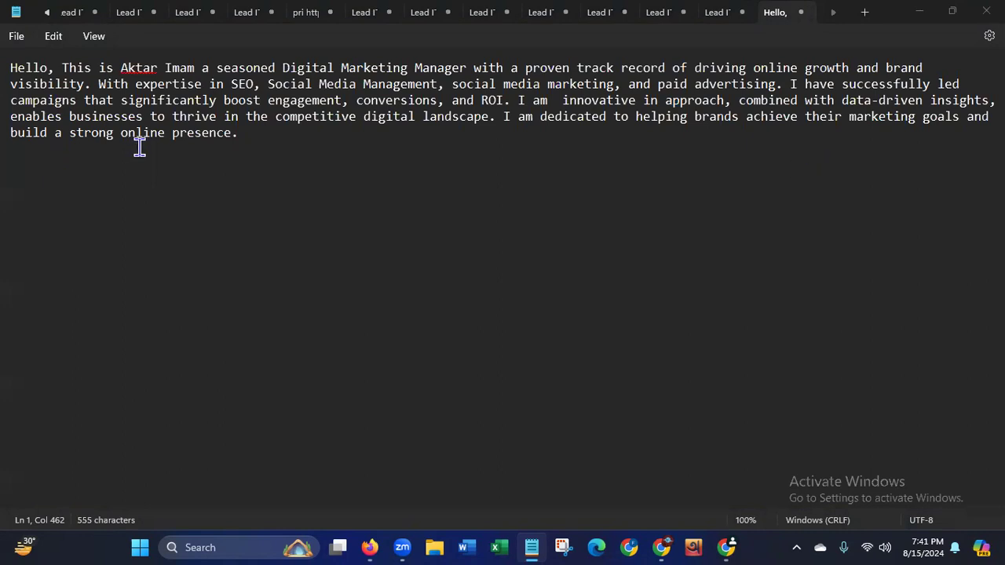
left_click(505, 118)
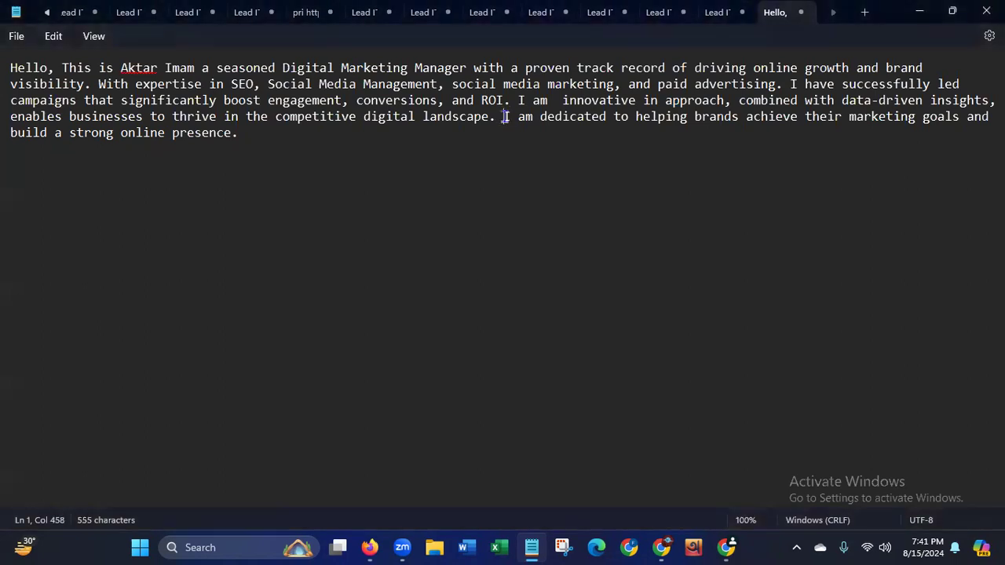
left_click(260, 141)
left_click_drag(503, 116, 516, 149)
- Replace the selected closing sentence with 'For more information of my services,'
key("BackSpace")
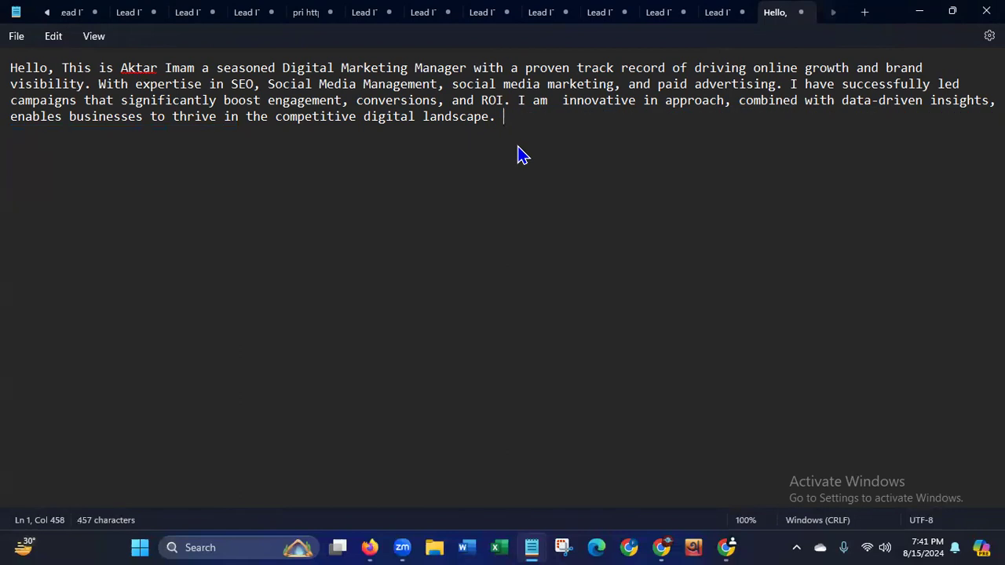
type("For")
type("you")
key("BackSpace")
key("BackSpace")
key("BackSpace")
type("more information ")
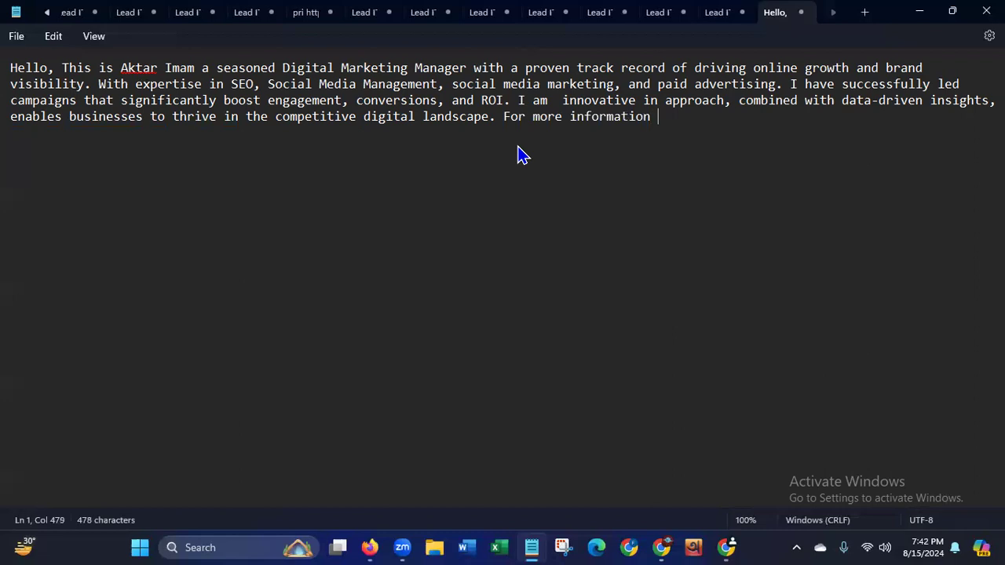
type("of ")
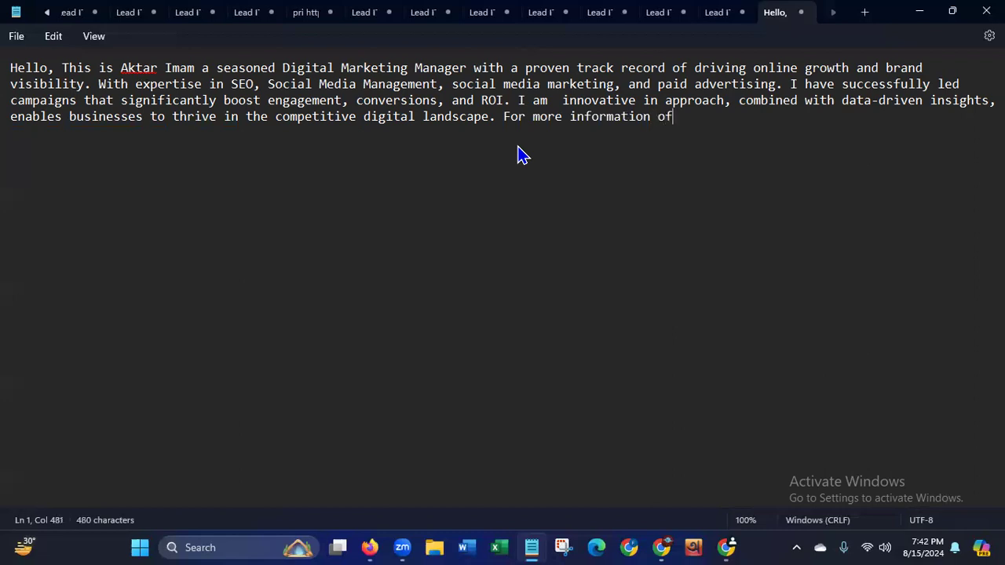
type("my se")
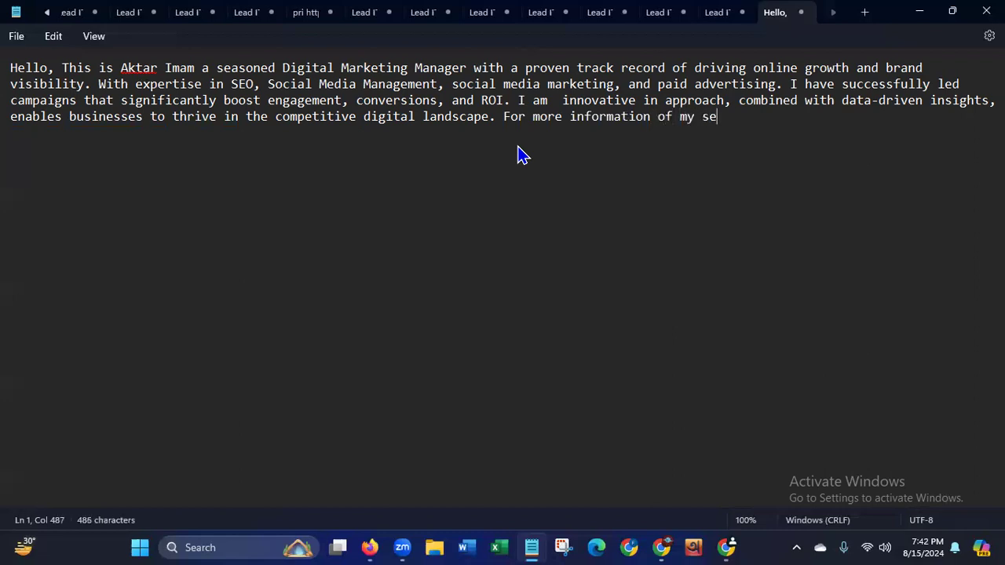
type("rvices, pl")
- Finish the sentence with 'please visit my fiverr profile' without a full stop, then close the Fiverr browser
key("BackSpace")
key("BackSpace")
type("here is ")
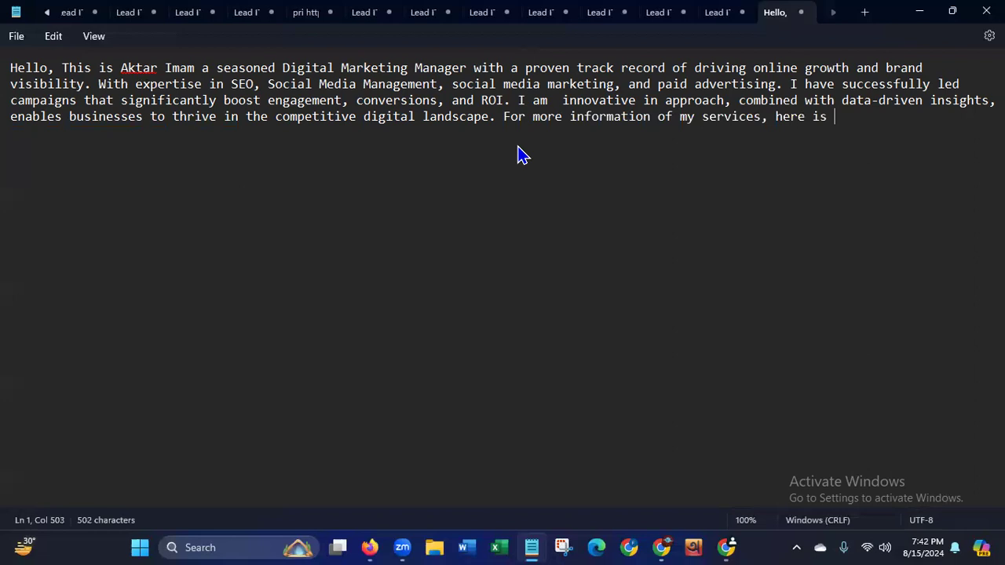
type("my")
key("BackSpace")
key("BackSpace")
key("BackSpace")
key("BackSpace")
key("BackSpace")
key("BackSpace")
key("BackSpace")
key("BackSpace")
key("BackSpace")
key("BackSpace")
key("BackSpace")
type("please visitmy")
key("Left")
key("Left")
key("Right")
key("Right")
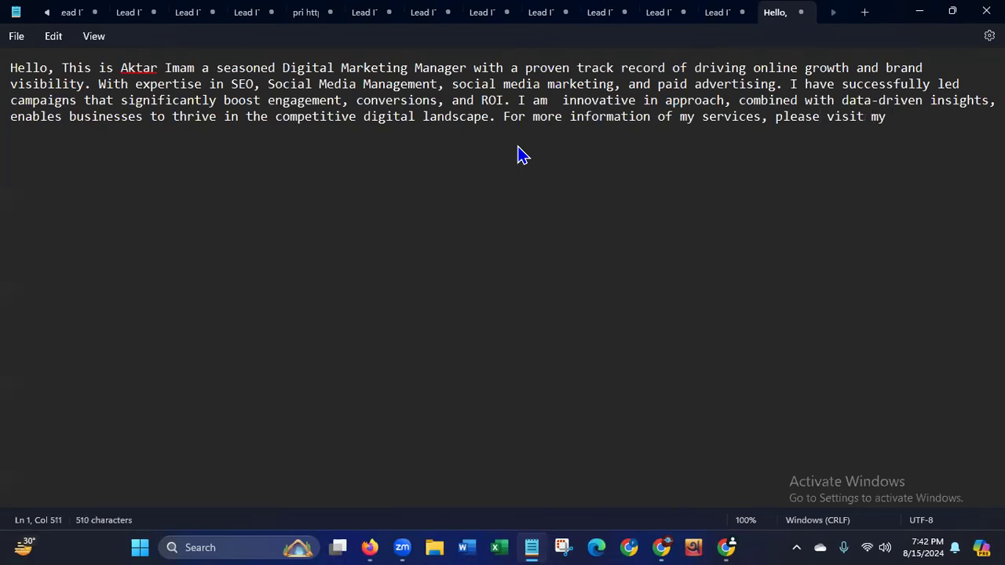
type("fiverr profile.")
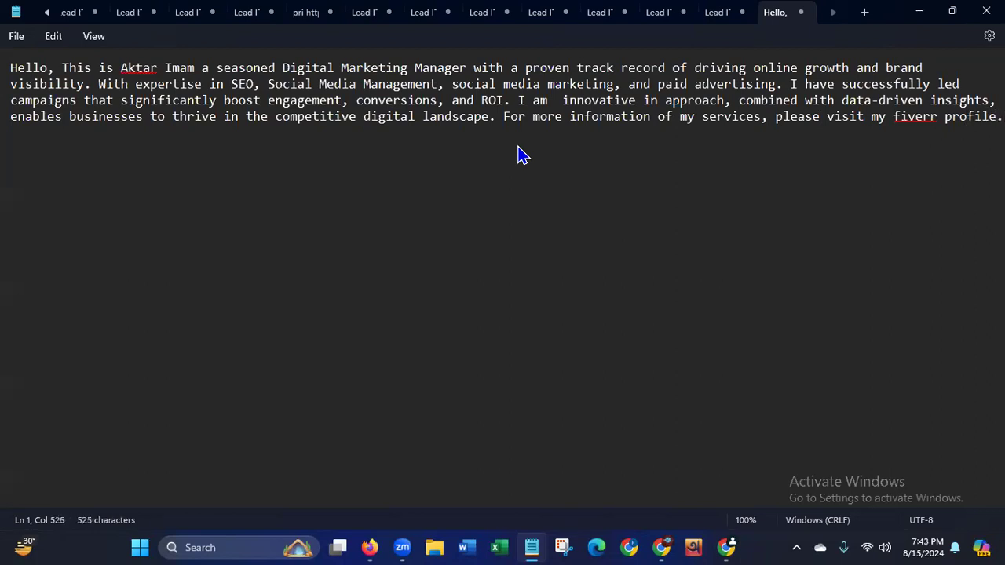
key("BackSpace")
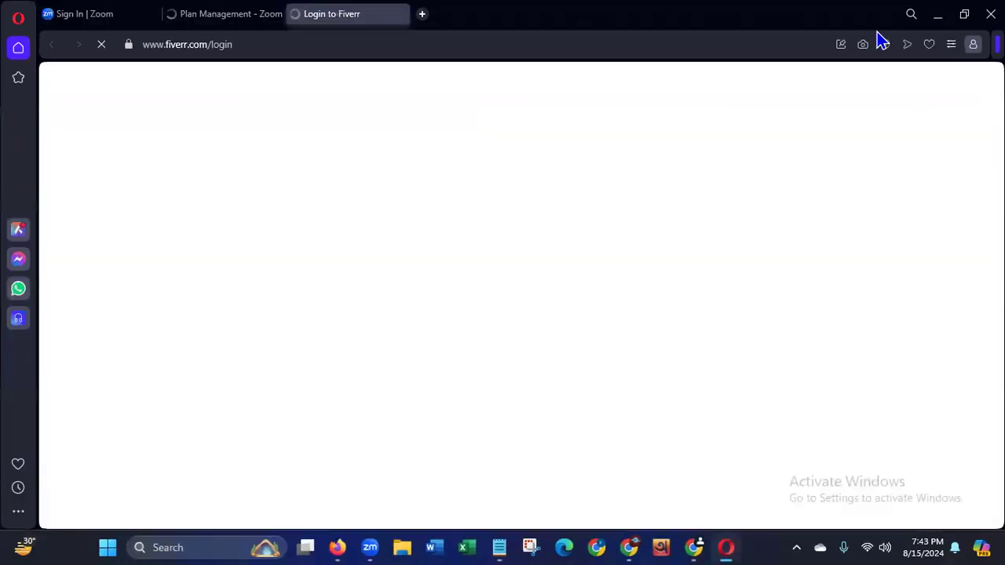
left_click(991, 13)
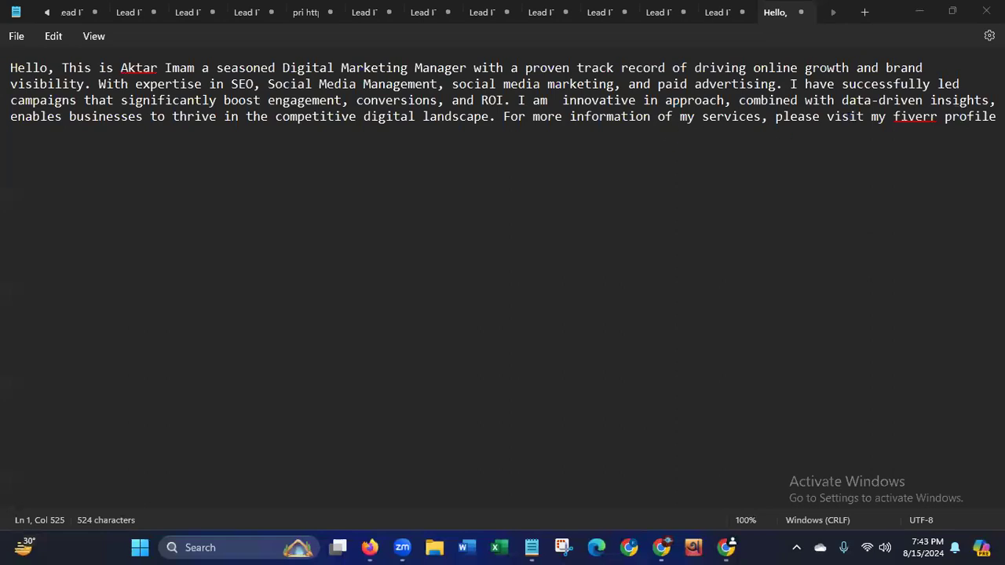
- Append ':' and the Fiverr profile URL, trimming its /buying?source=avatar_menu_profile tail
left_click(976, 150)
type(":")
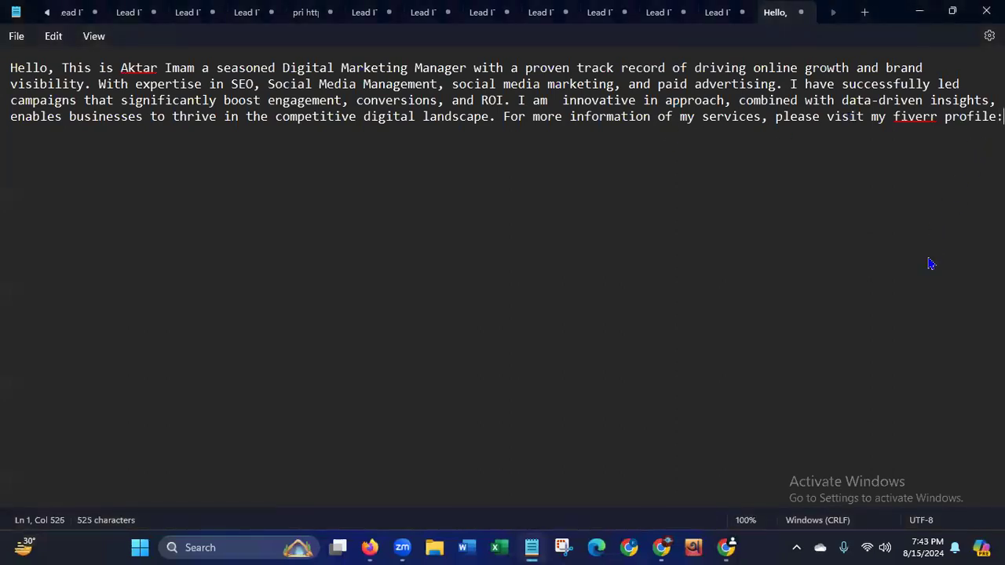
type("https://www.fiverr.com/ainowrose/buying?source=avatar_menu_profile")
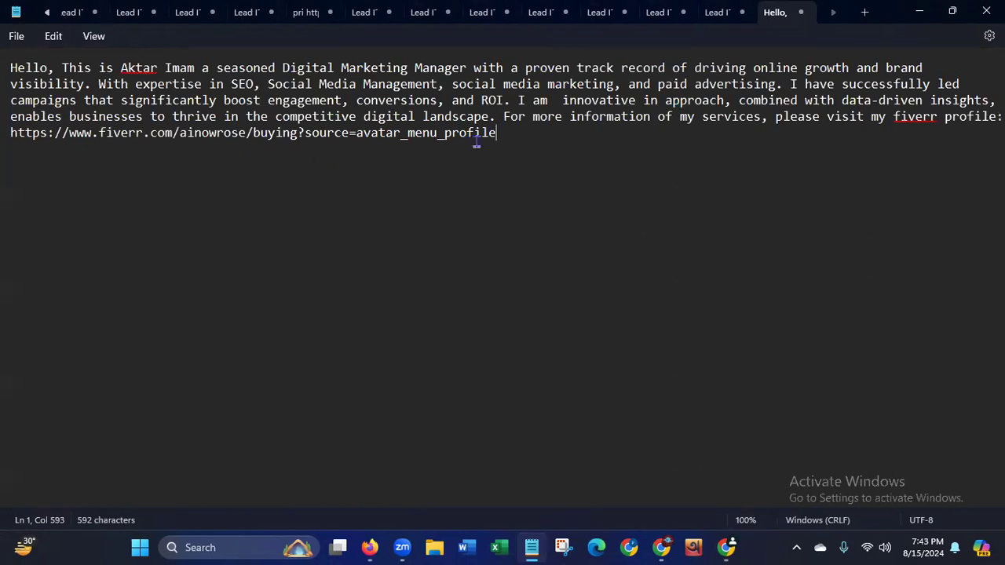
left_click_drag(506, 135, 246, 148)
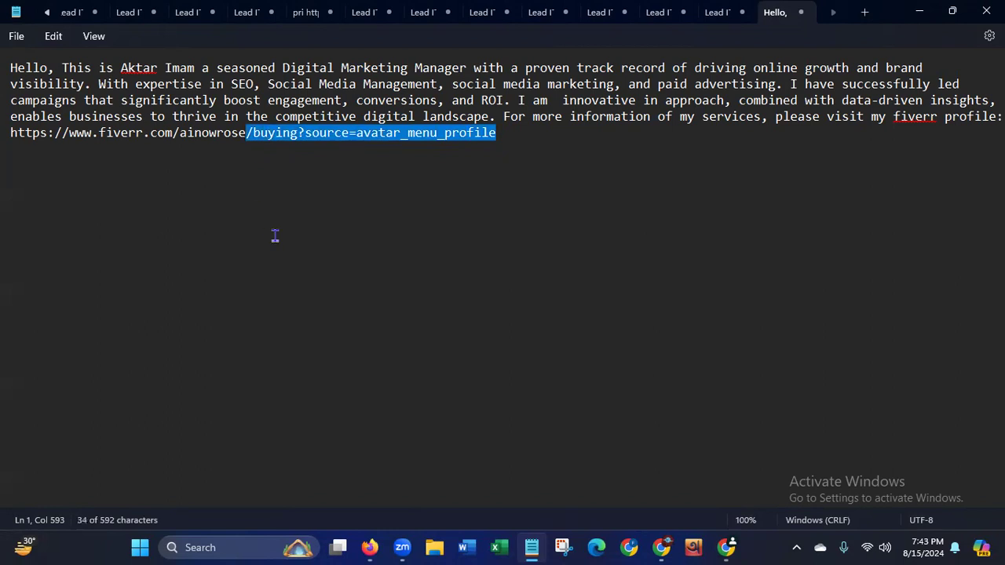
key("BackSpace")
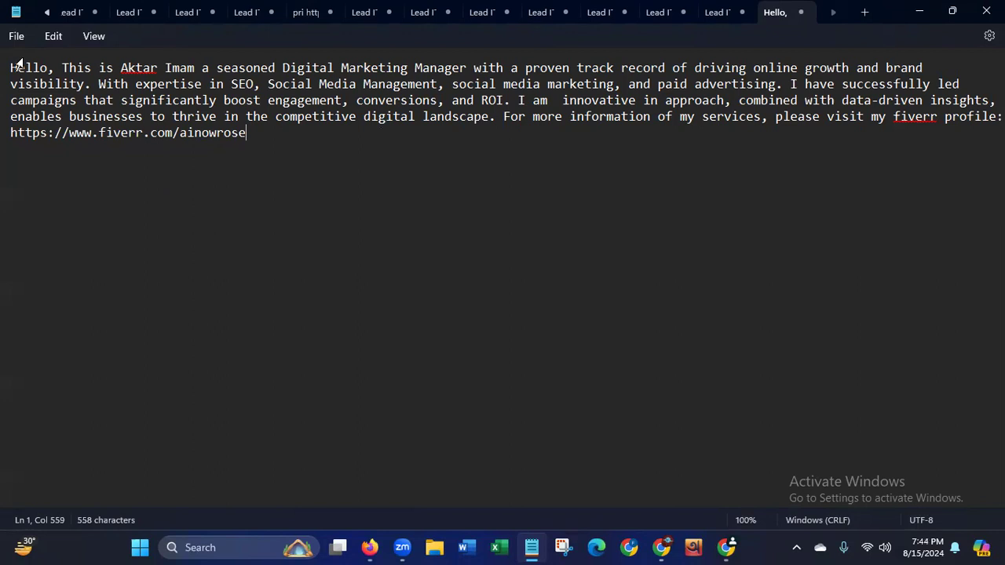
left_click_drag(13, 68, 258, 137)
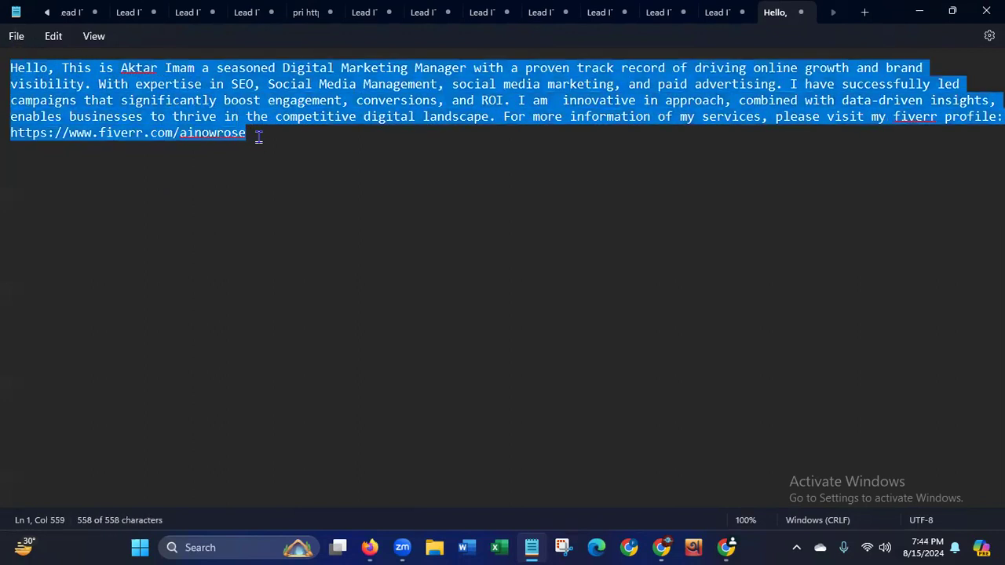
right_click(202, 116)
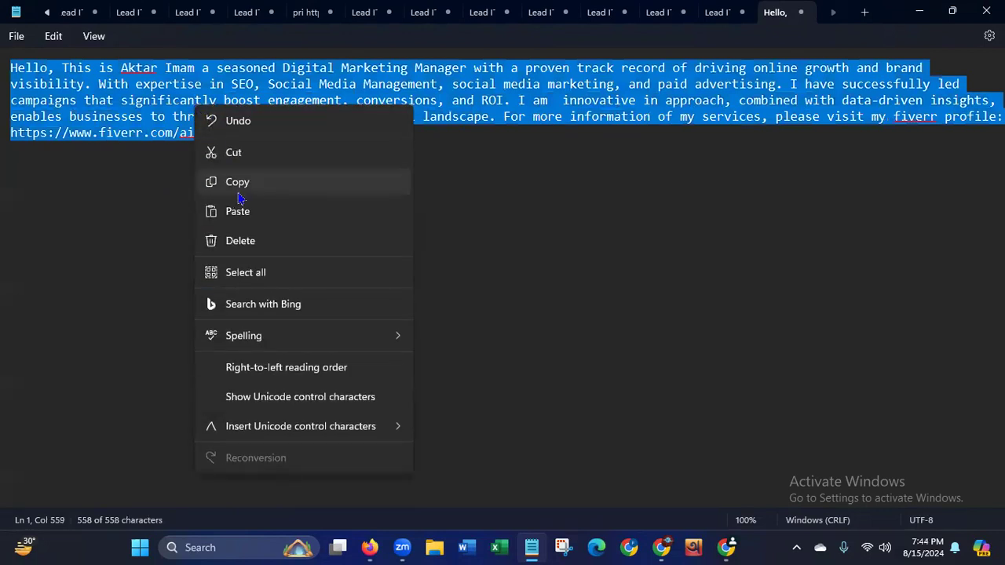
left_click(247, 184)
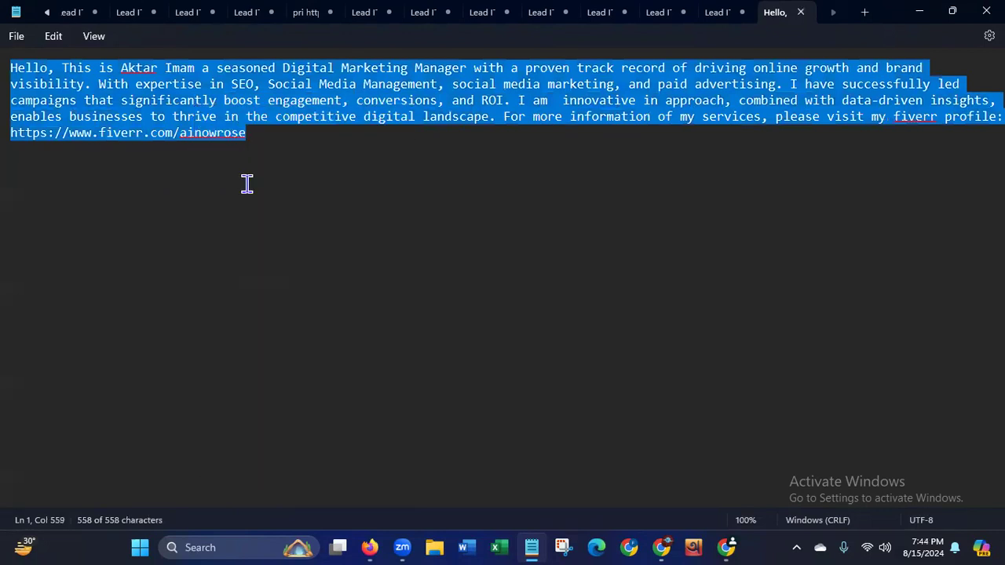
double_click(905, 22)
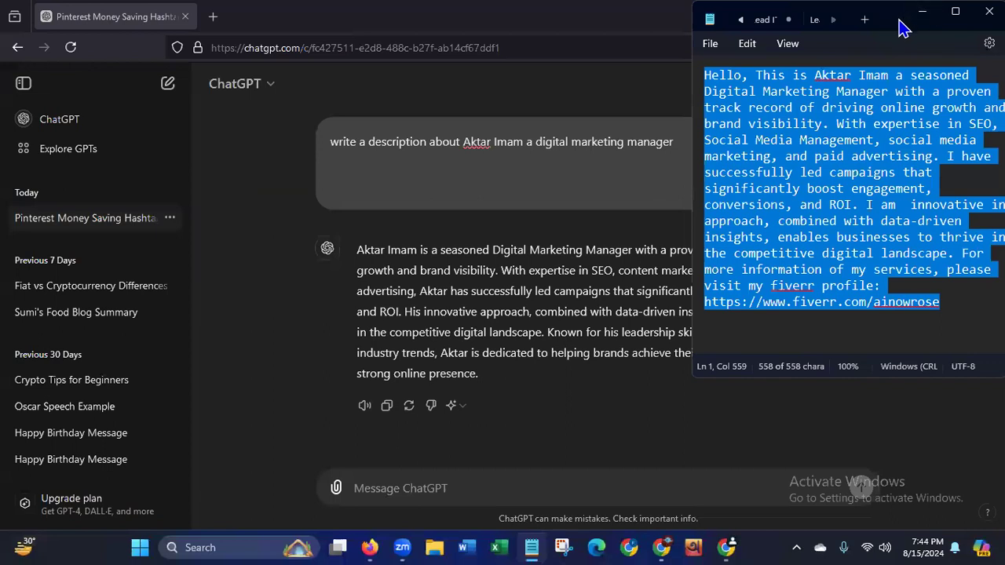
left_click_drag(901, 28, 890, 157)
left_click(890, 154)
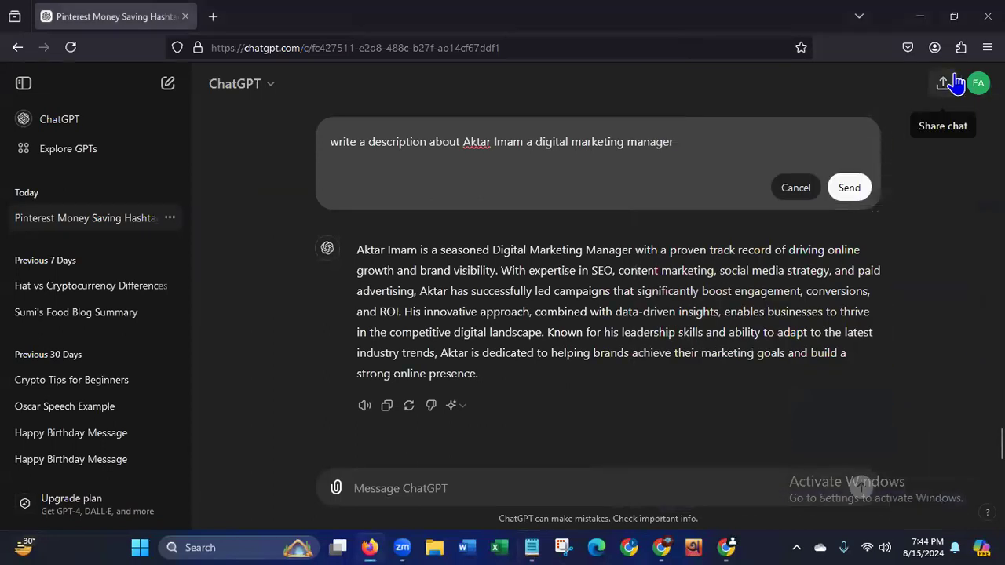
left_click(919, 17)
left_click(182, 291)
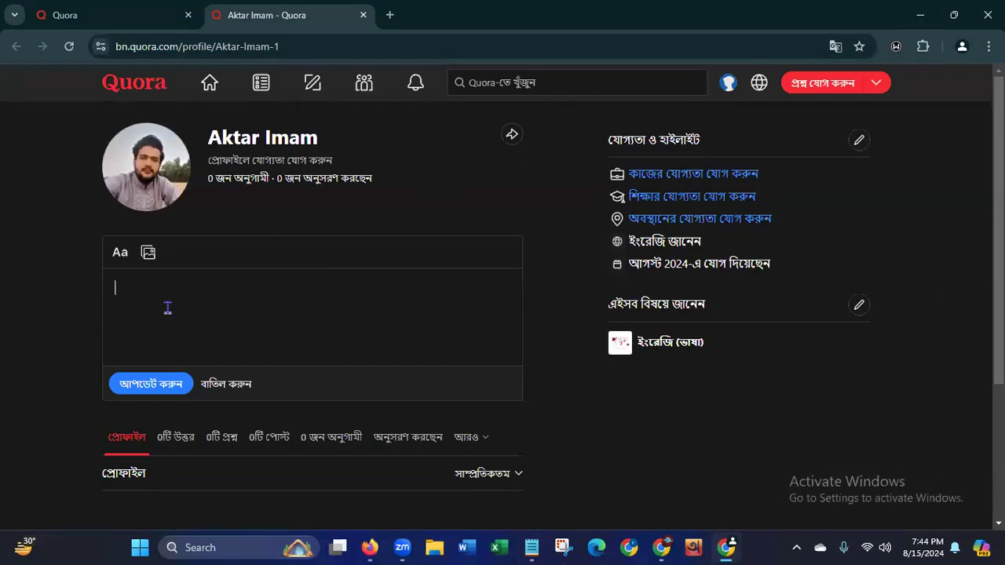
key("ctrl+v")
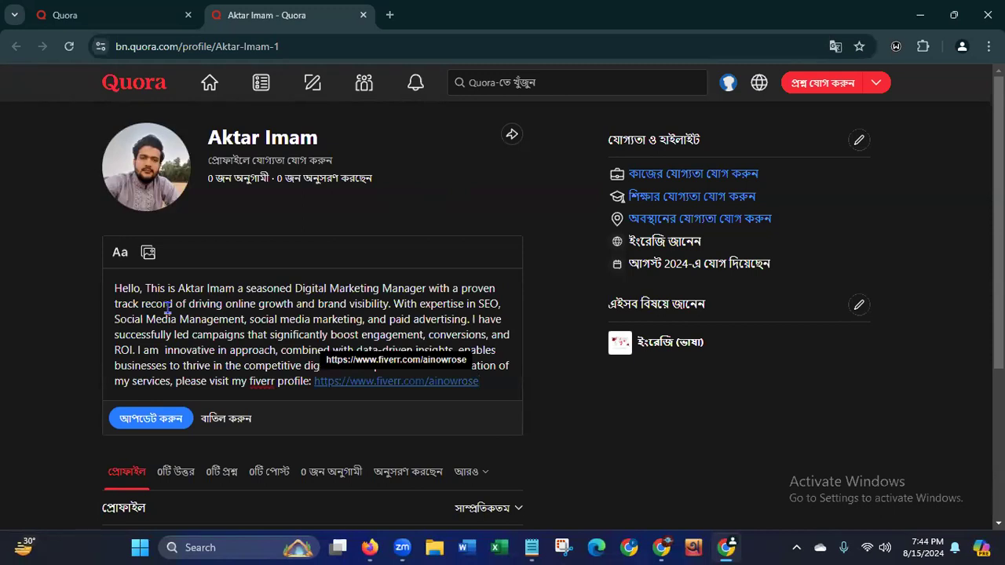
left_click(133, 424)
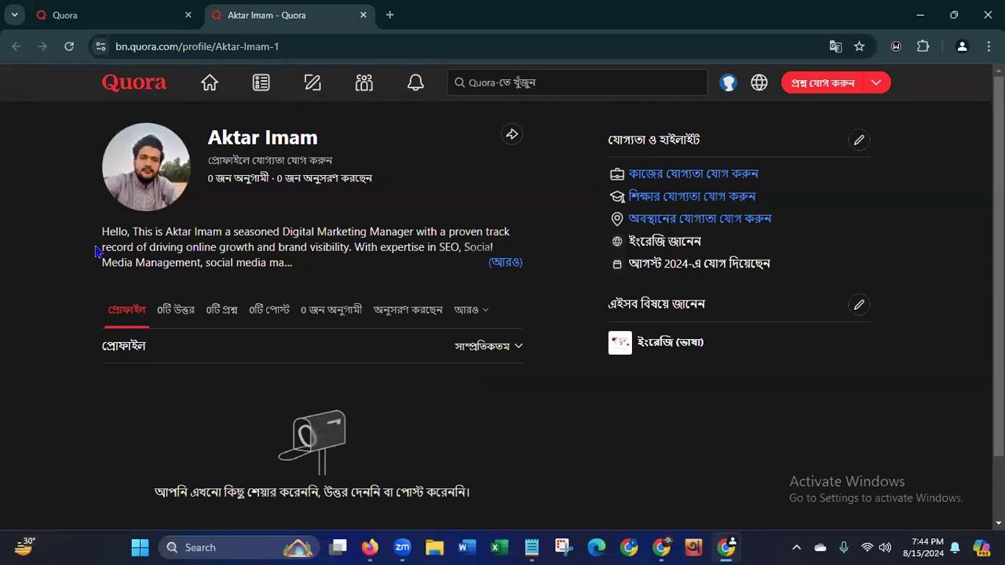
- Expand the profile bio to its full text and open the credentials and highlights editor
mouse_move(240, 230)
left_click(503, 265)
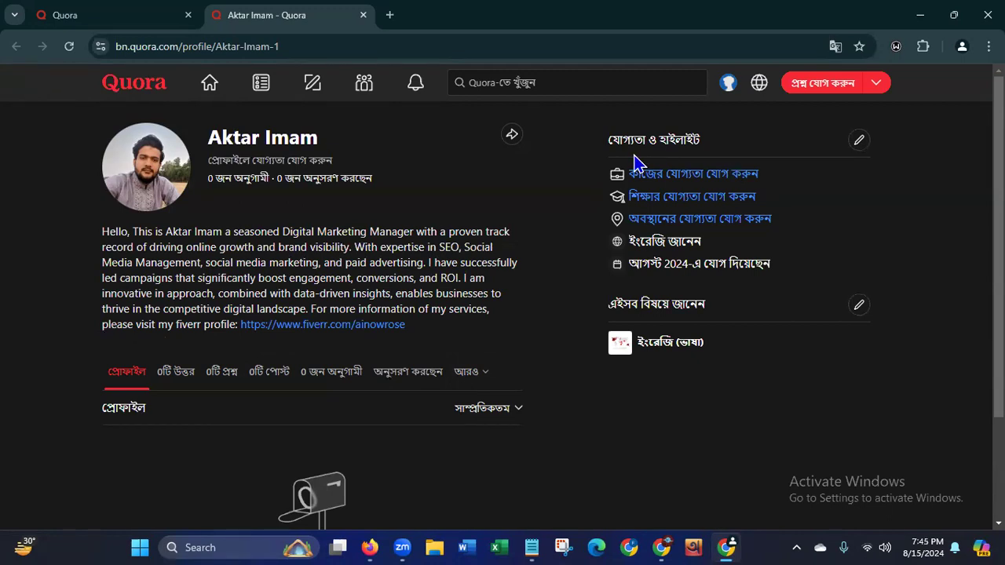
left_click(859, 142)
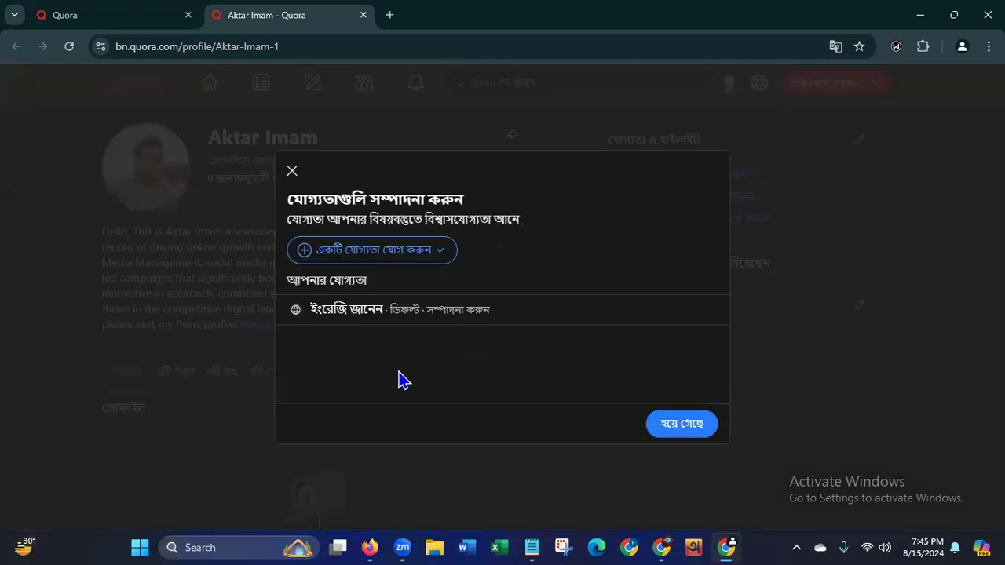
- Add an employment credential and enter 'Digital Marketing Manager' as the position
left_click(436, 252)
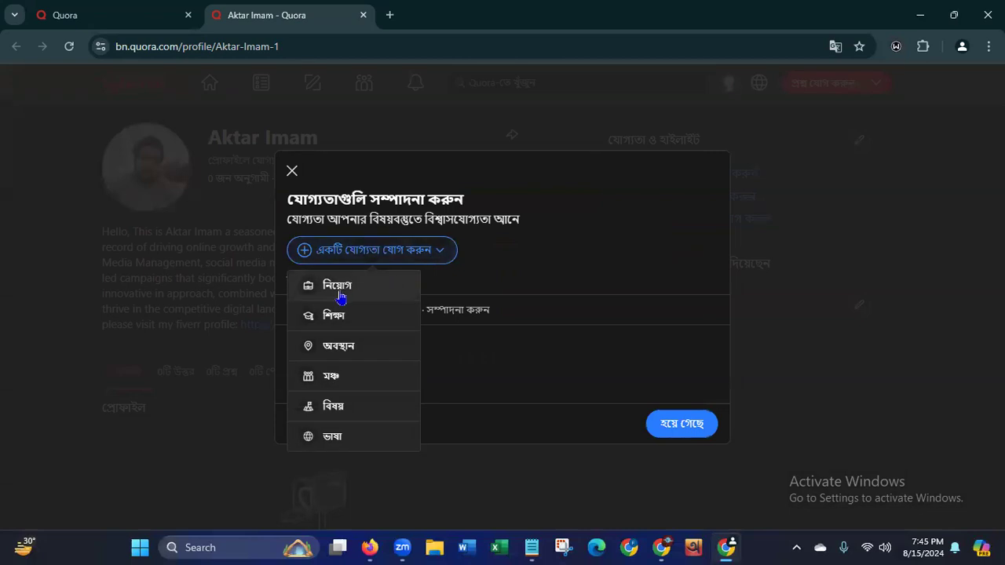
left_click(339, 290)
left_click(424, 263)
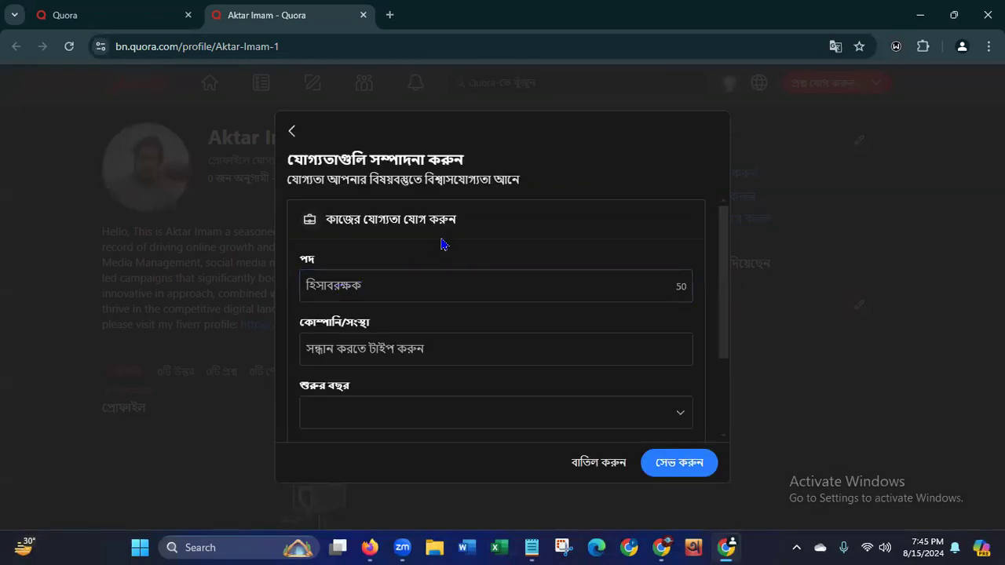
left_click(433, 290)
scroll(727, 338, "down", 1)
scroll(724, 390, "down", 1)
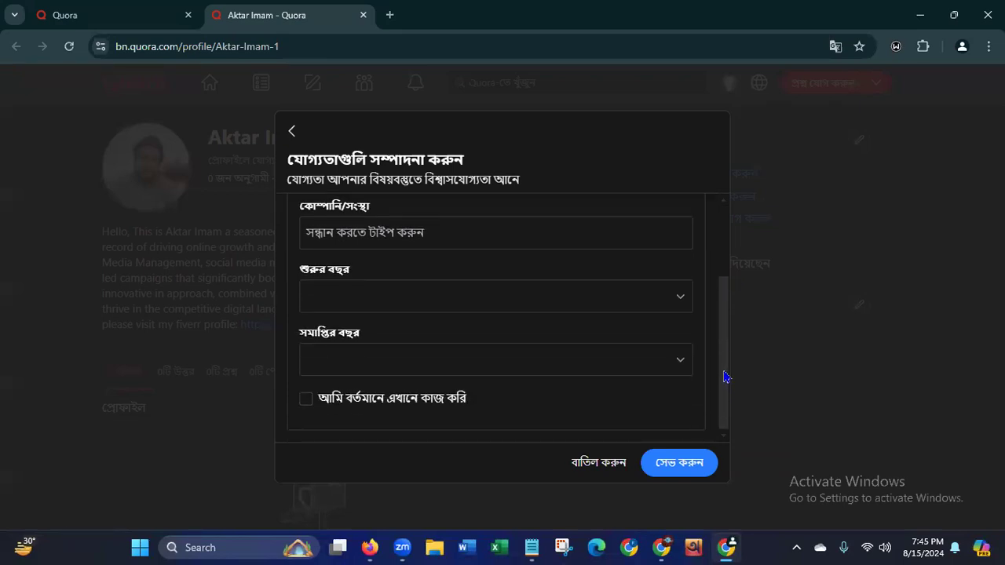
scroll(723, 369, "up", 2)
left_click(442, 285)
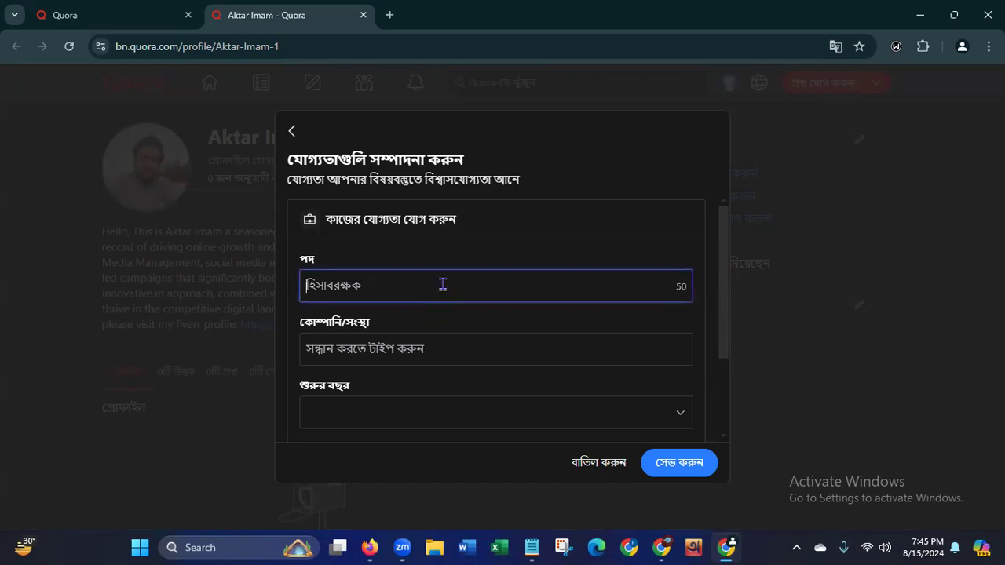
type("Digita")
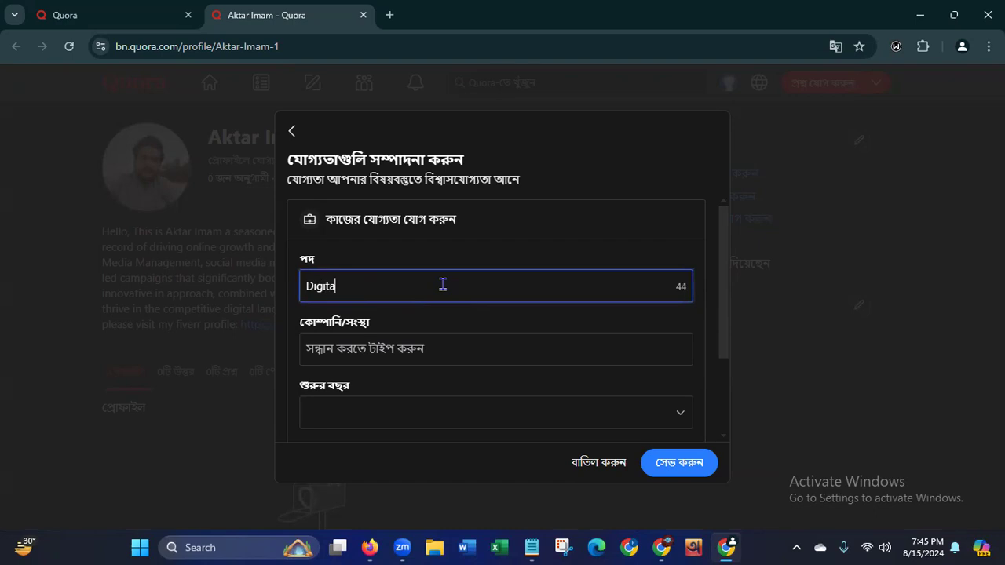
type("l Marketing ")
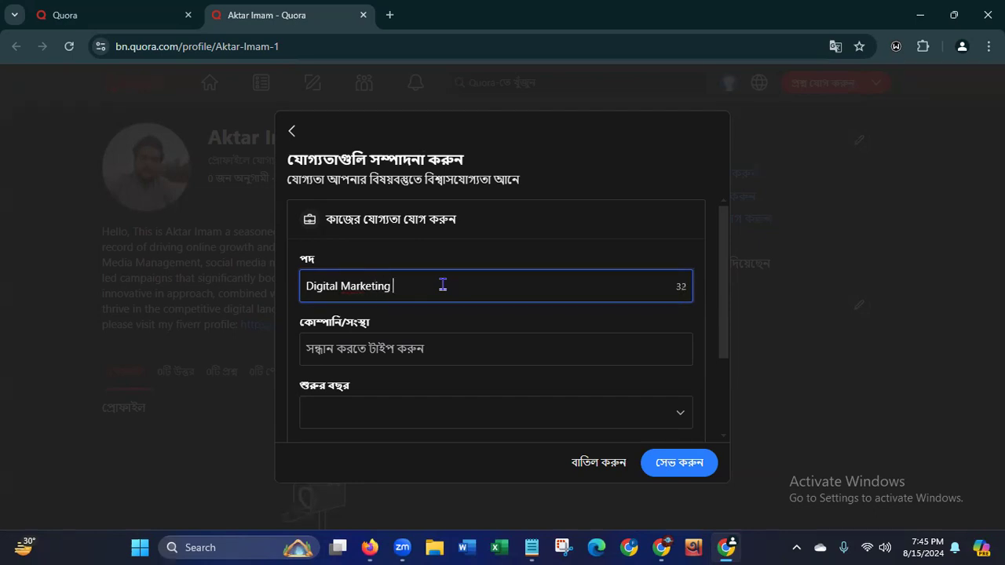
type("Manager")
left_click(407, 349)
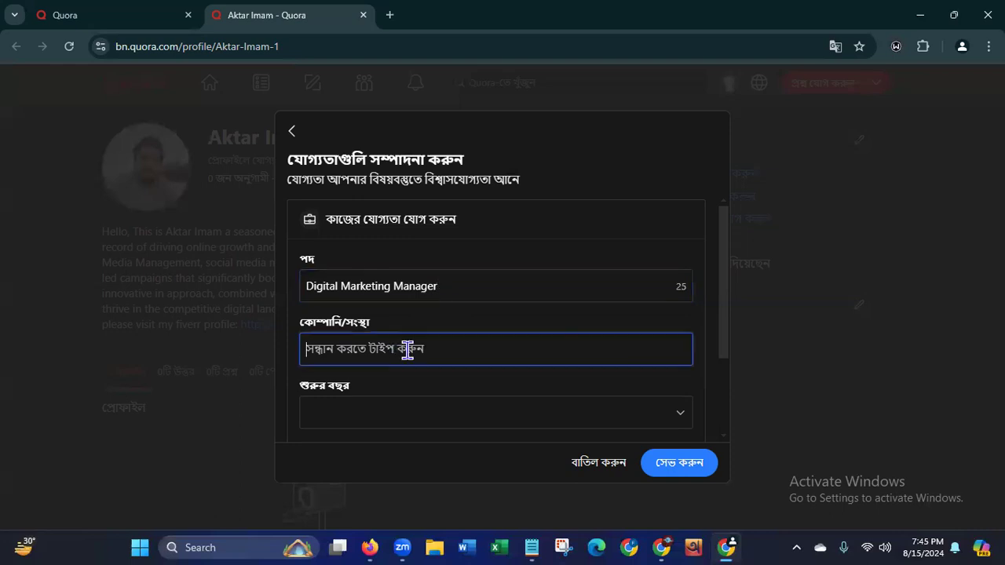
- Enter 'Fiverr' as the company, correcting its capitalisation
type("Fiverr")
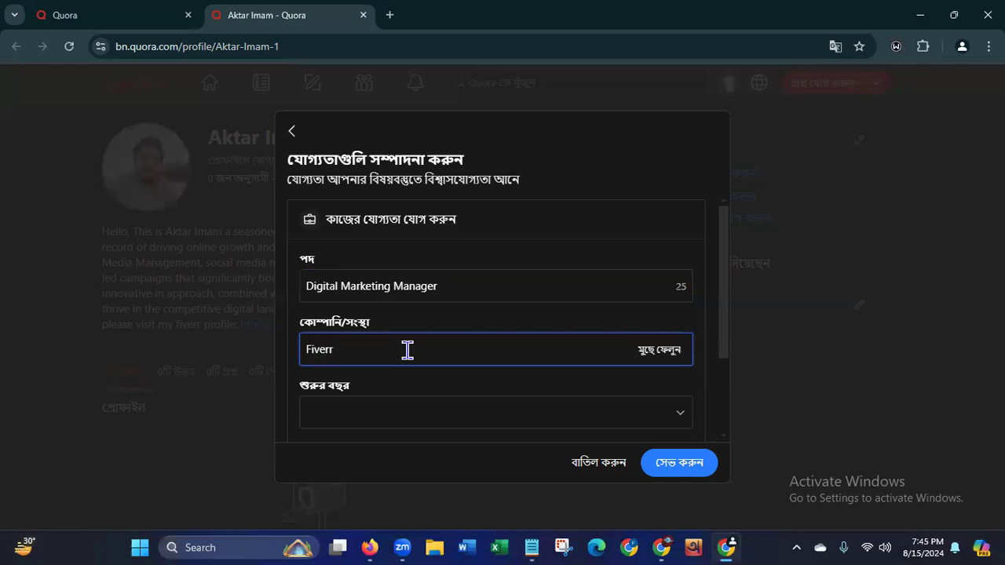
key("BackSpace")
key("BackSpace")
key("BackSpace")
key("BackSpace")
key("BackSpace")
key("BackSpace")
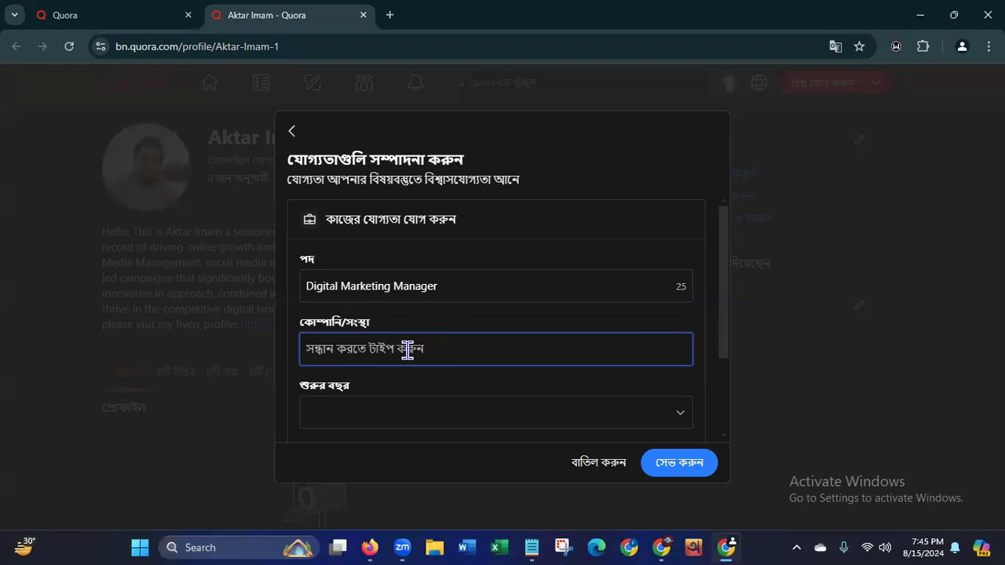
type("f")
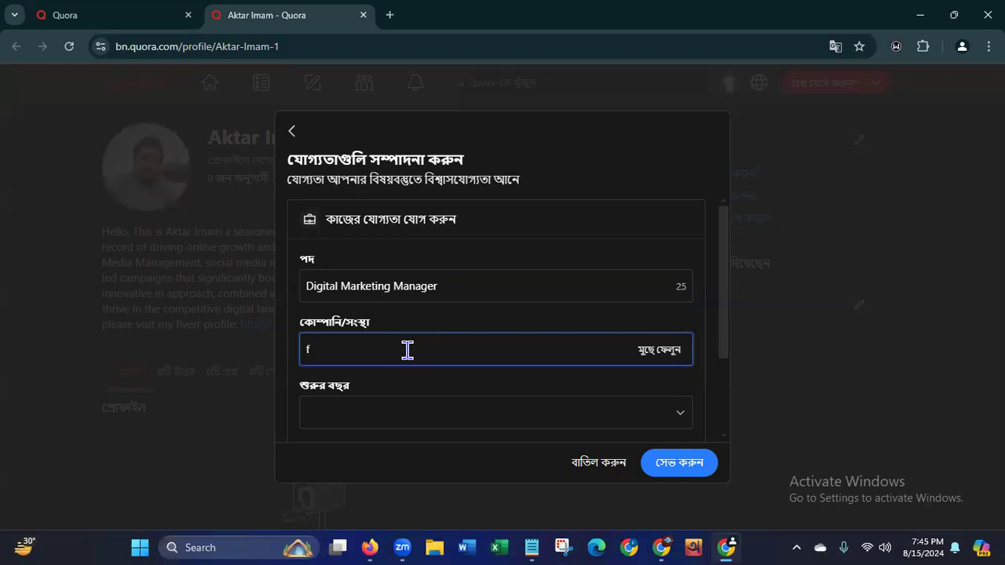
type("iverr")
left_click(310, 350)
key("BackSpace")
type("F")
- Set the start year to 2024, mark it as a current job, and save
left_click_drag(723, 319, 718, 385)
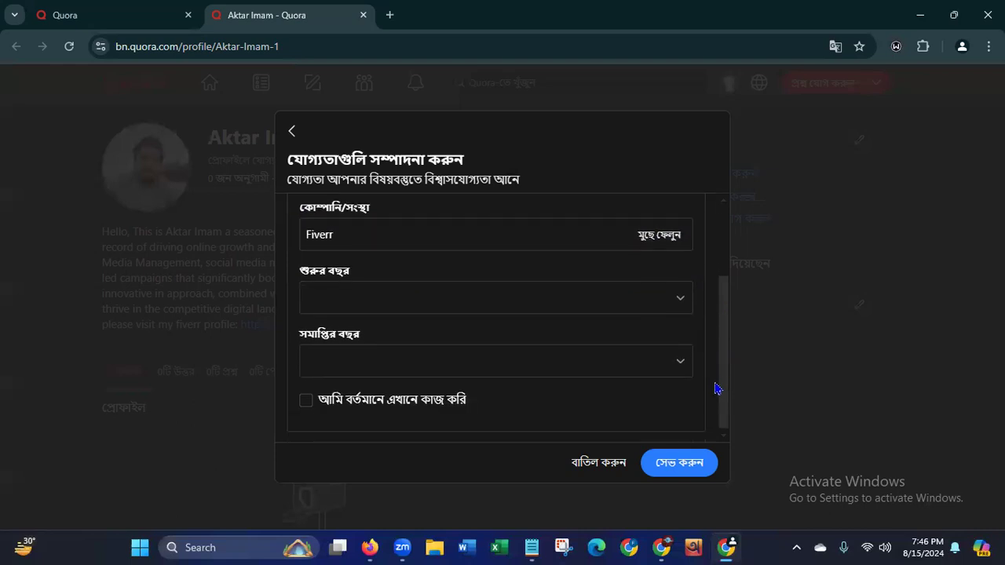
left_click(676, 300)
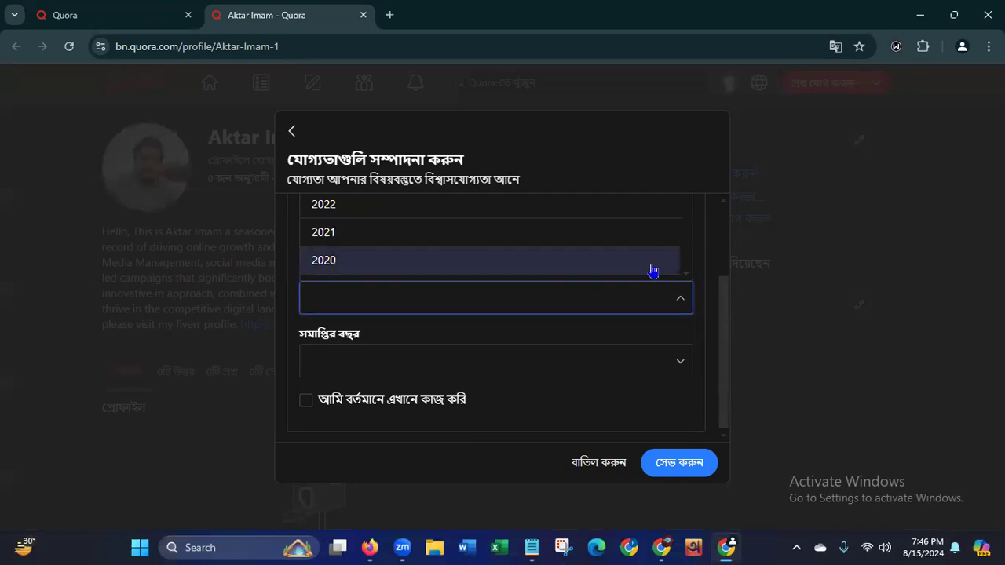
left_click_drag(699, 254, 724, 253)
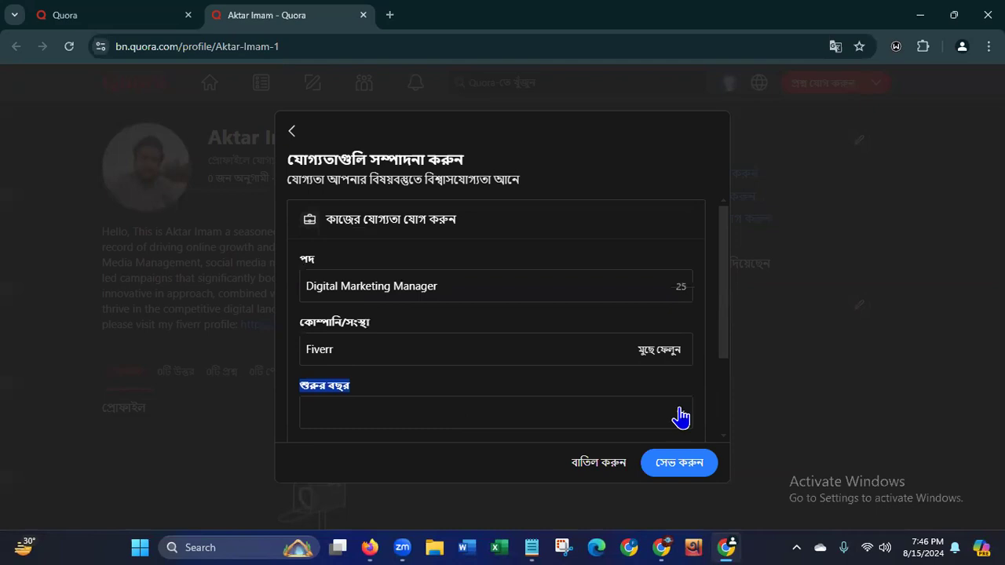
left_click(680, 418)
scroll(687, 278, "down", 2)
mouse_move(687, 282)
left_mouse_down()
mouse_move(686, 307)
mouse_move(686, 269)
left_mouse_up()
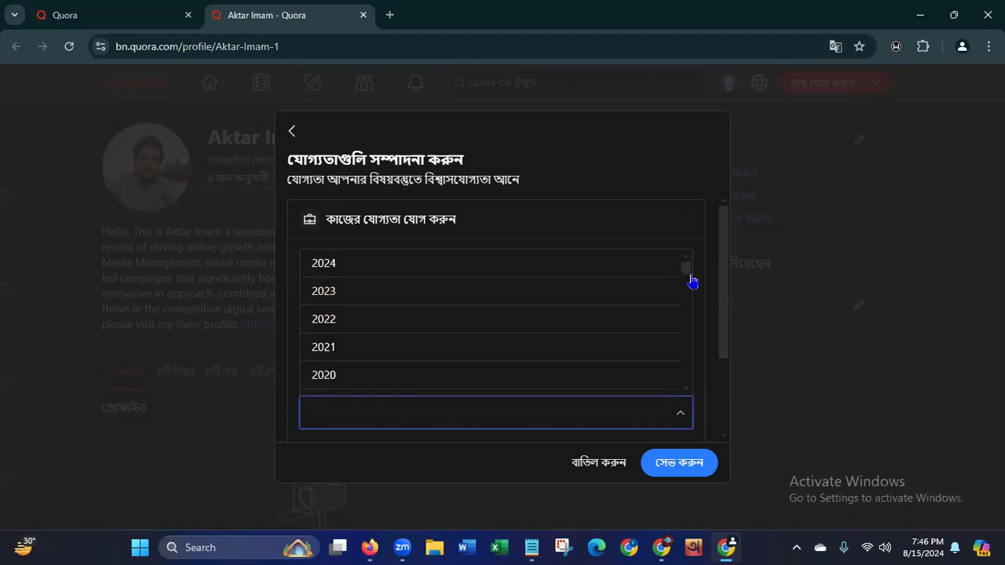
left_click(358, 275)
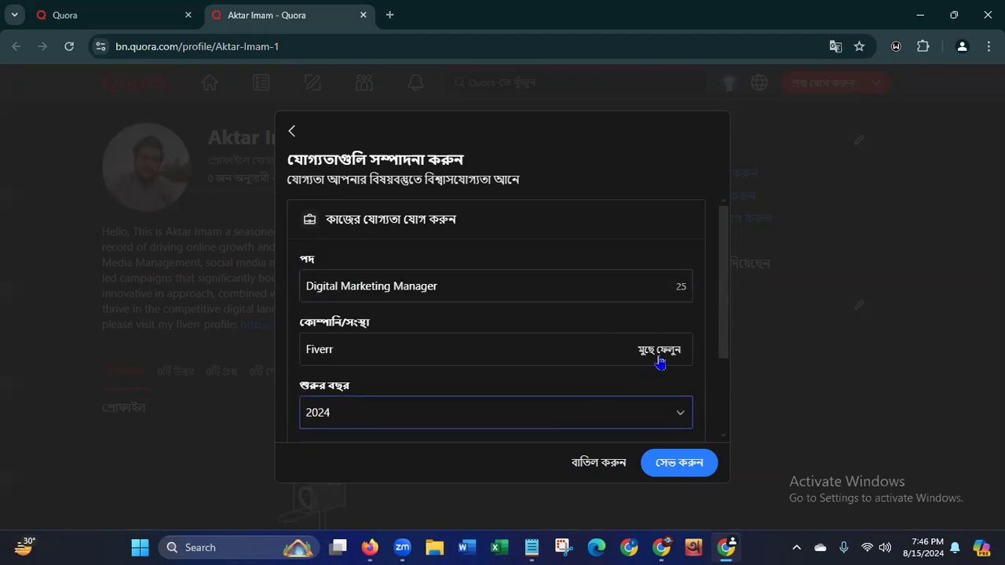
left_click_drag(722, 353, 727, 438)
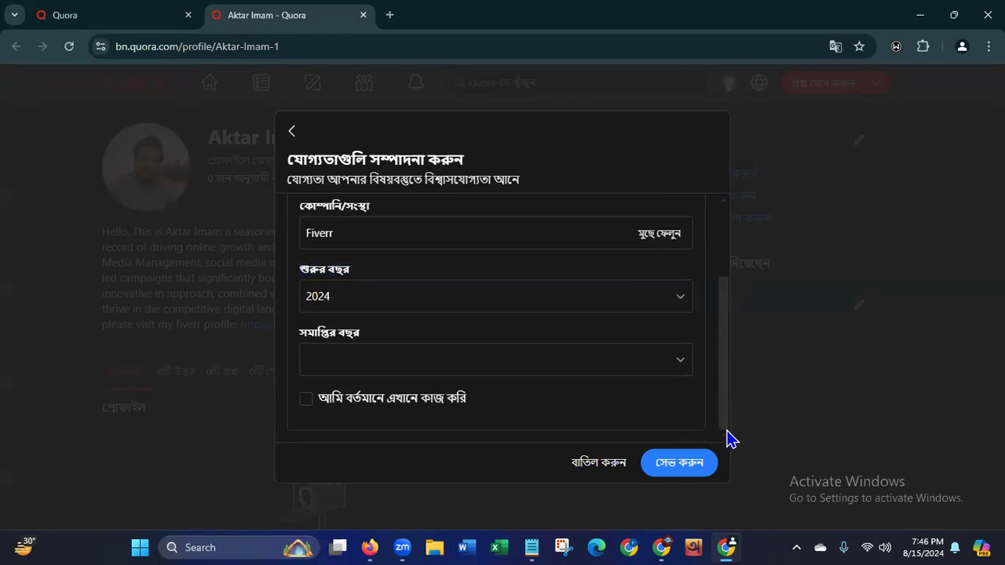
left_click(305, 406)
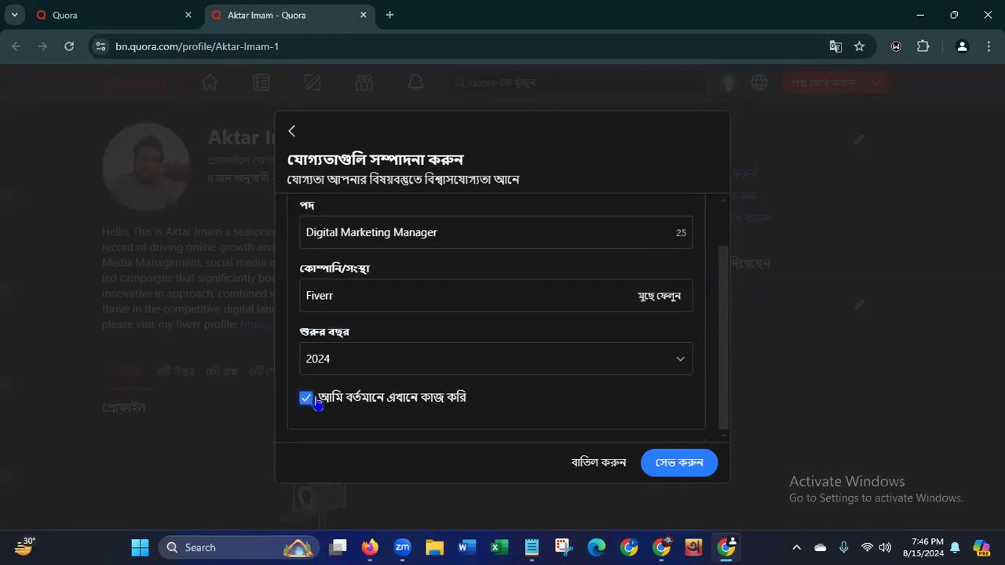
left_click(691, 469)
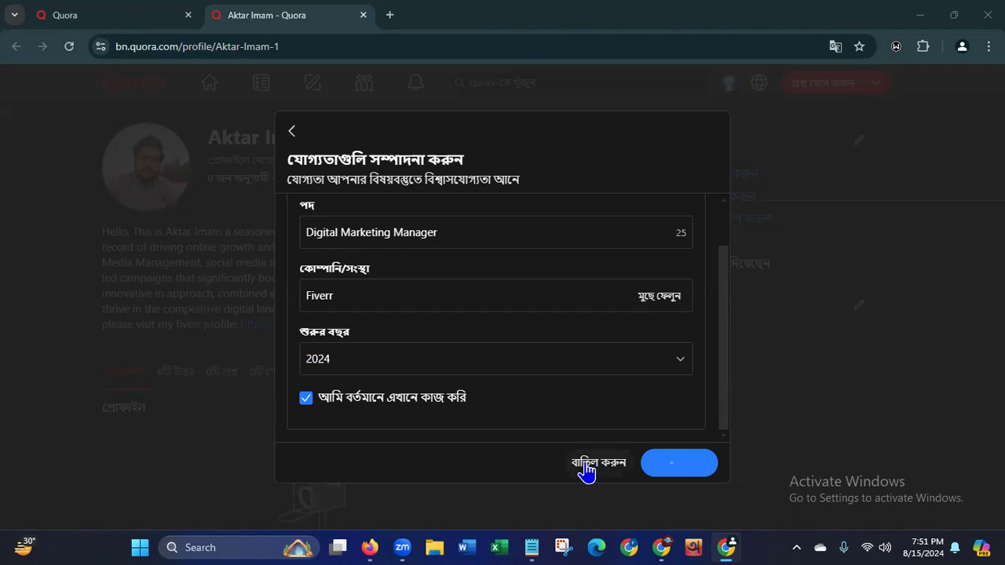
- Cancel the unfinished employment form and choose Education (শিক্ষা) as the new credential type
left_click(587, 467)
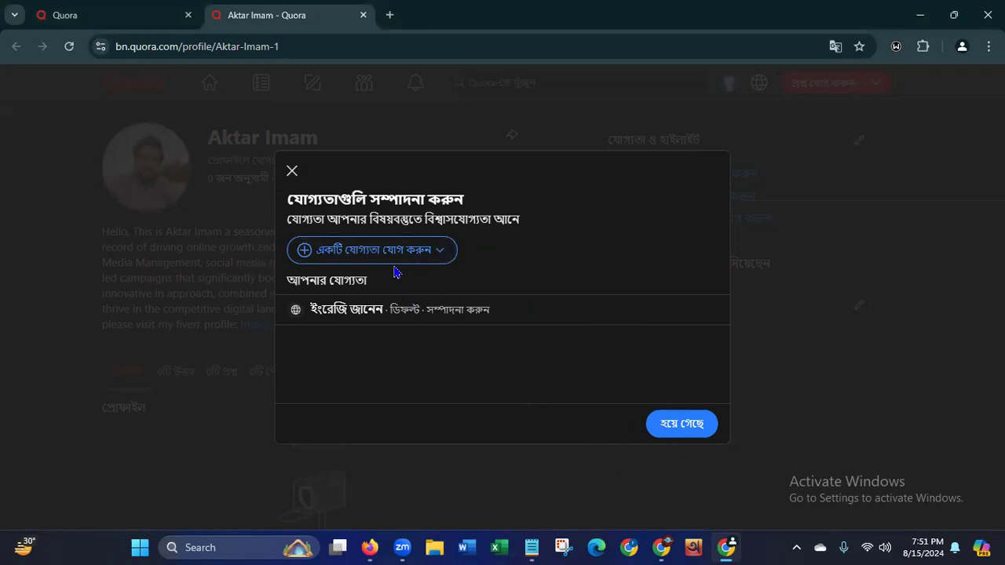
left_click(431, 261)
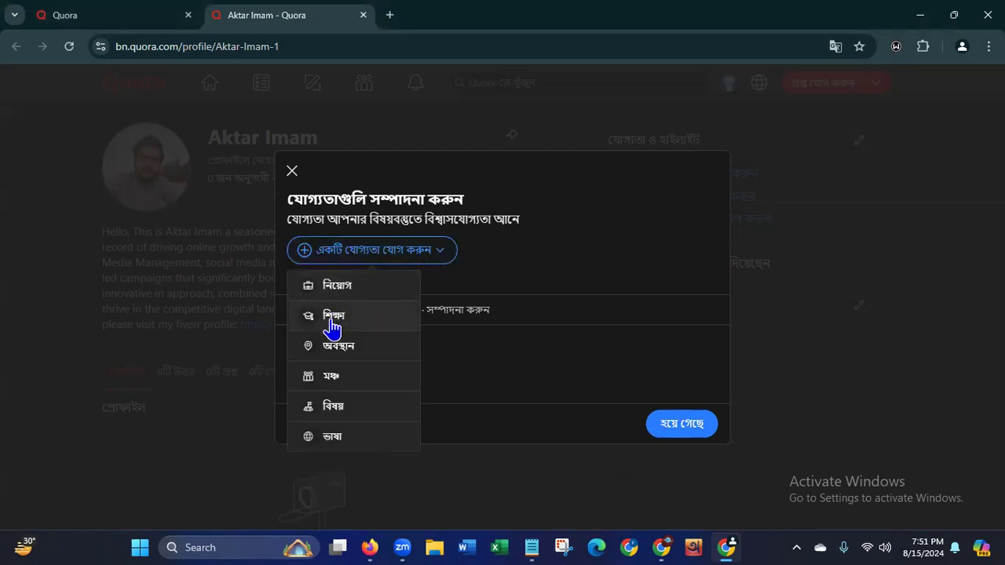
left_click(334, 317)
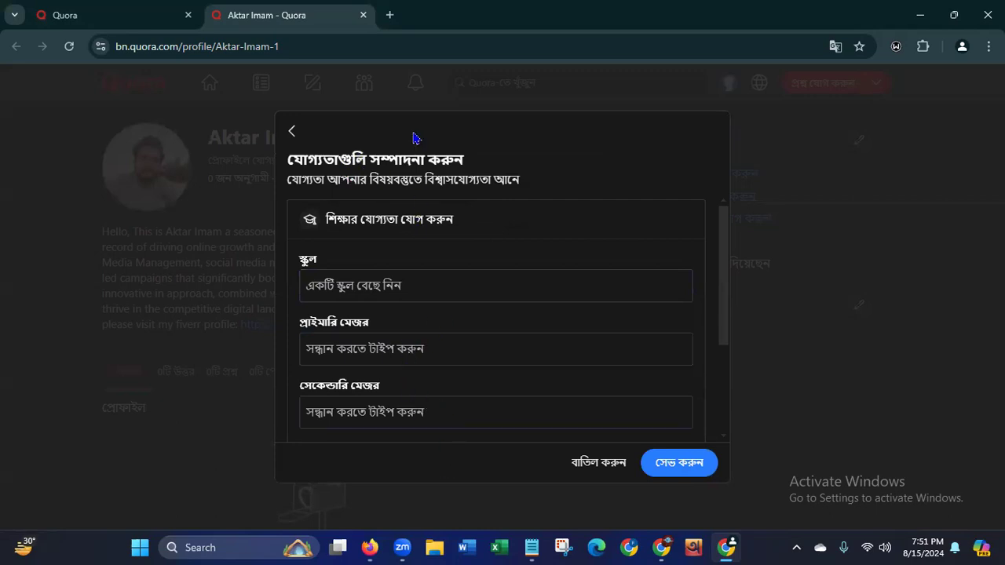
- Search 'Govt Bl Co' and choose Govt.BL college as the school
left_click_drag(725, 247, 720, 347)
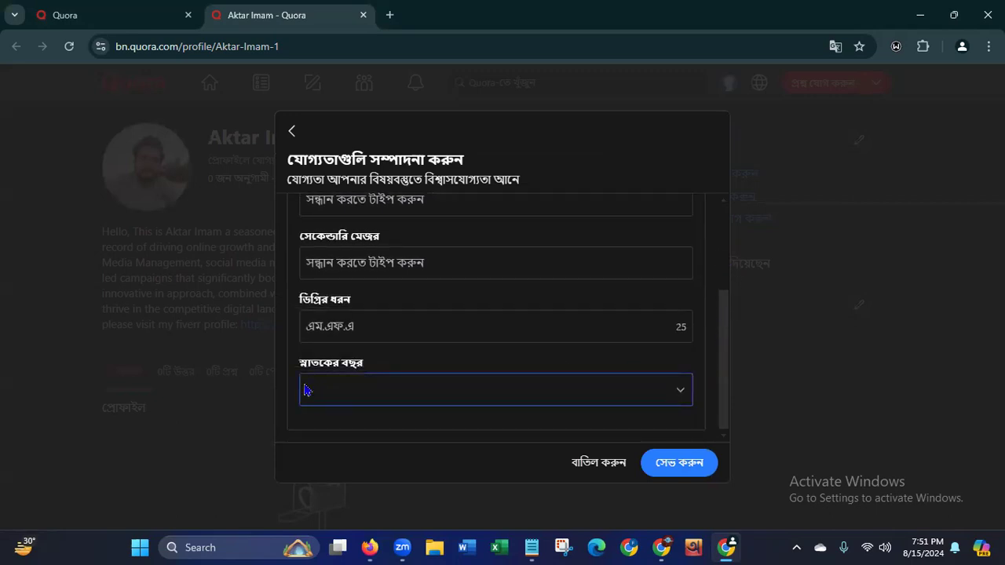
left_click(333, 256)
left_click_drag(723, 336, 709, 259)
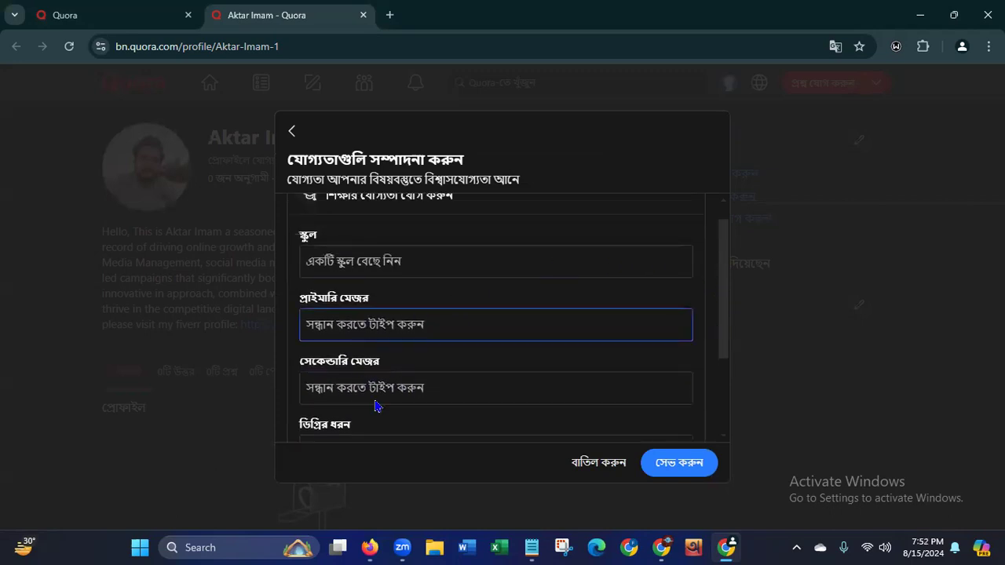
left_click_drag(720, 299, 711, 240)
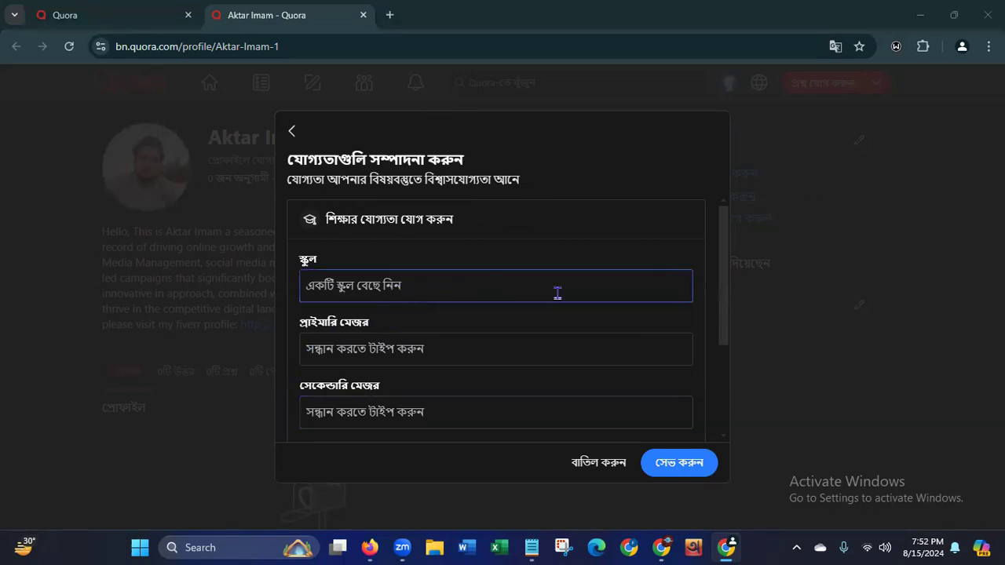
scroll(723, 321, "down", 2)
scroll(724, 322, "down", 3)
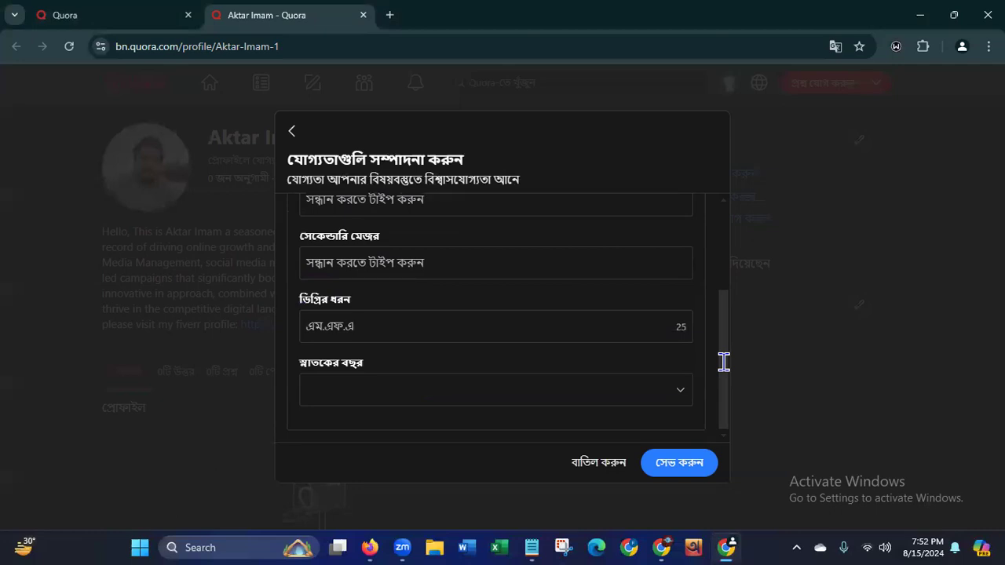
scroll(724, 361, "up", 5)
left_click(410, 289)
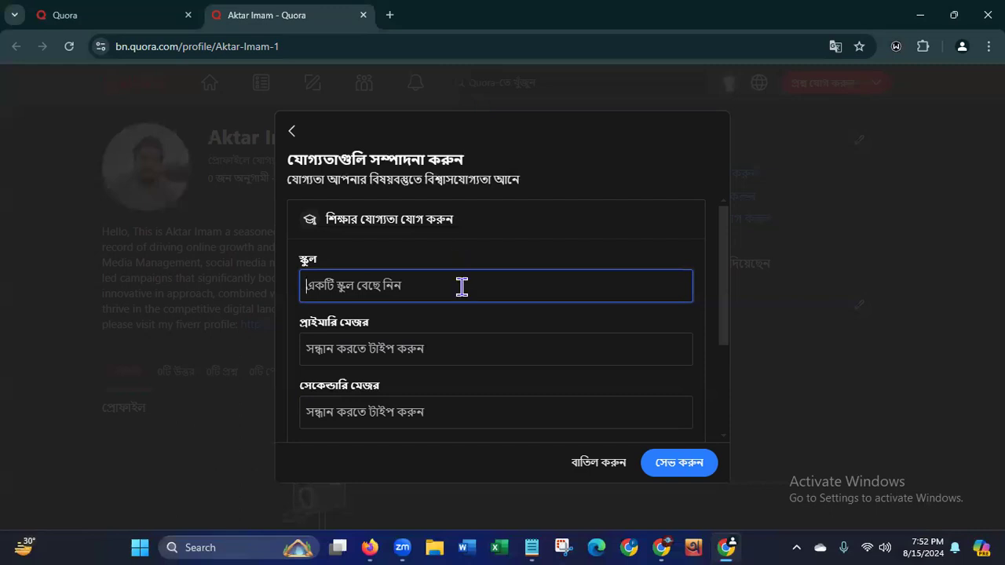
type("Gov")
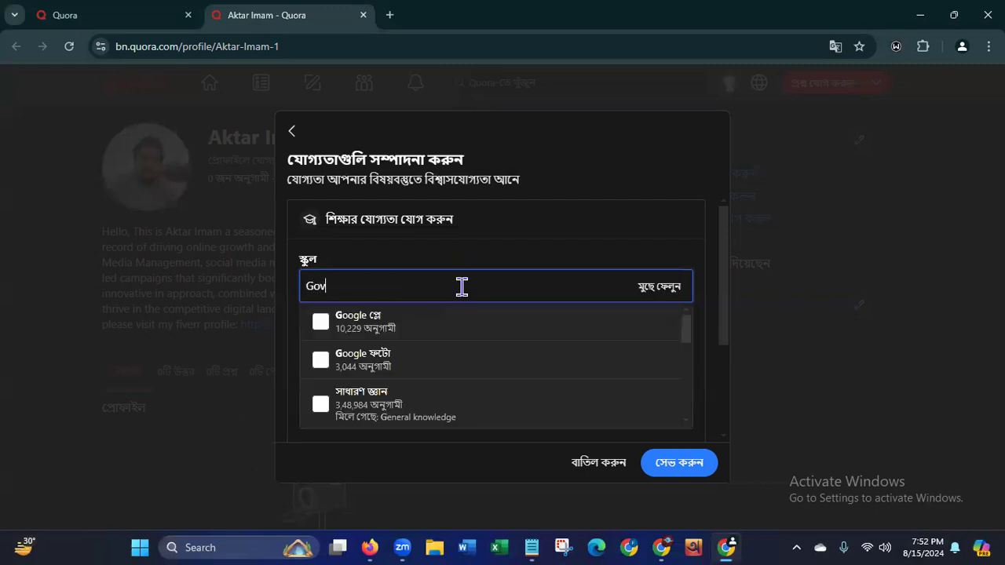
type("t Bl")
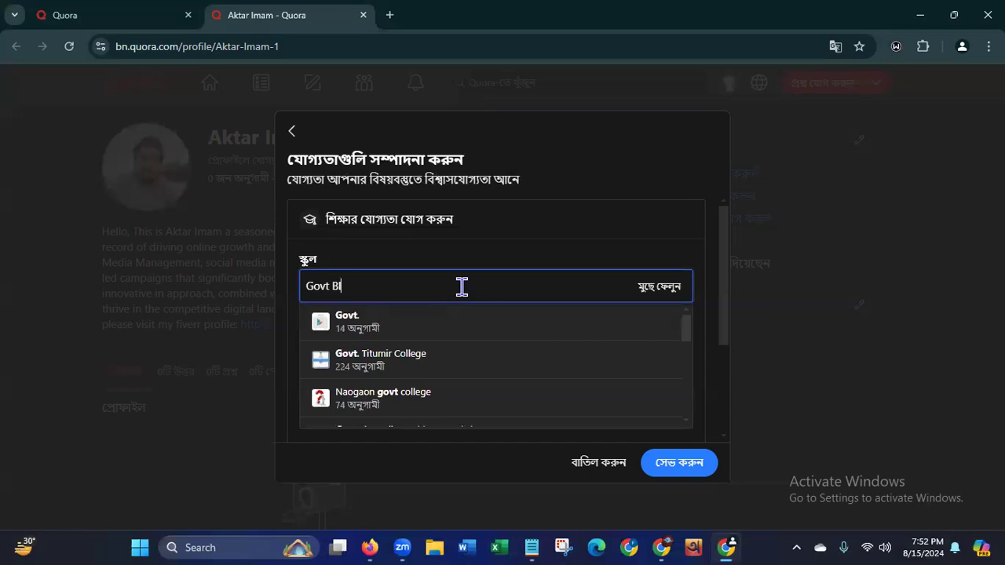
type(" Co")
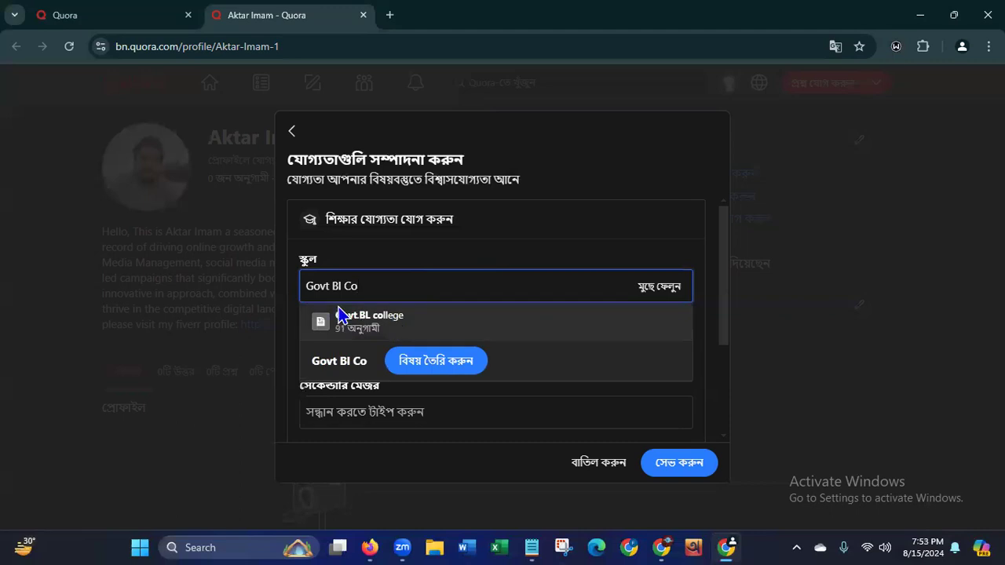
left_click(373, 306)
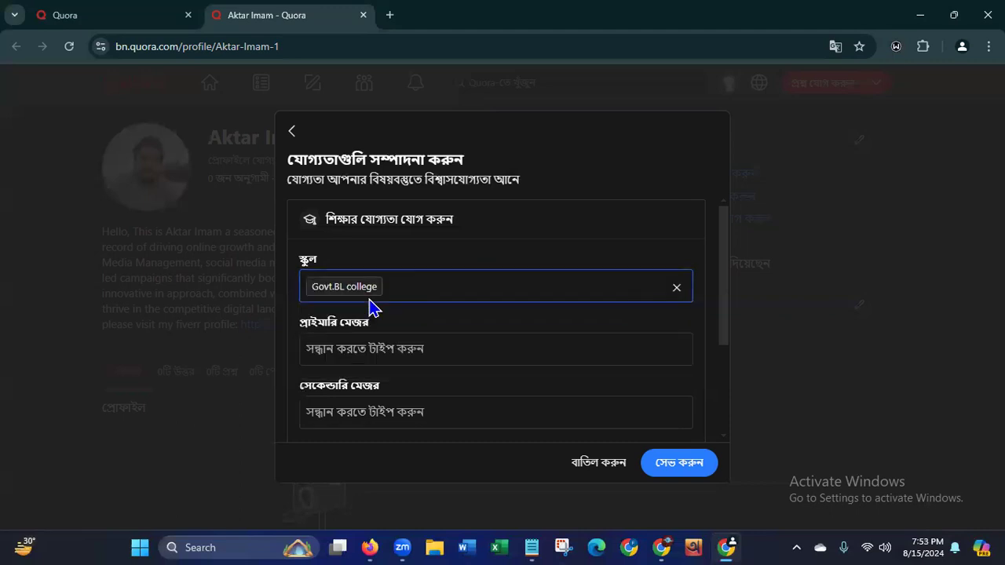
- Replace the degree type text with 'BA'
left_click(730, 284)
scroll(726, 310, "down", 3)
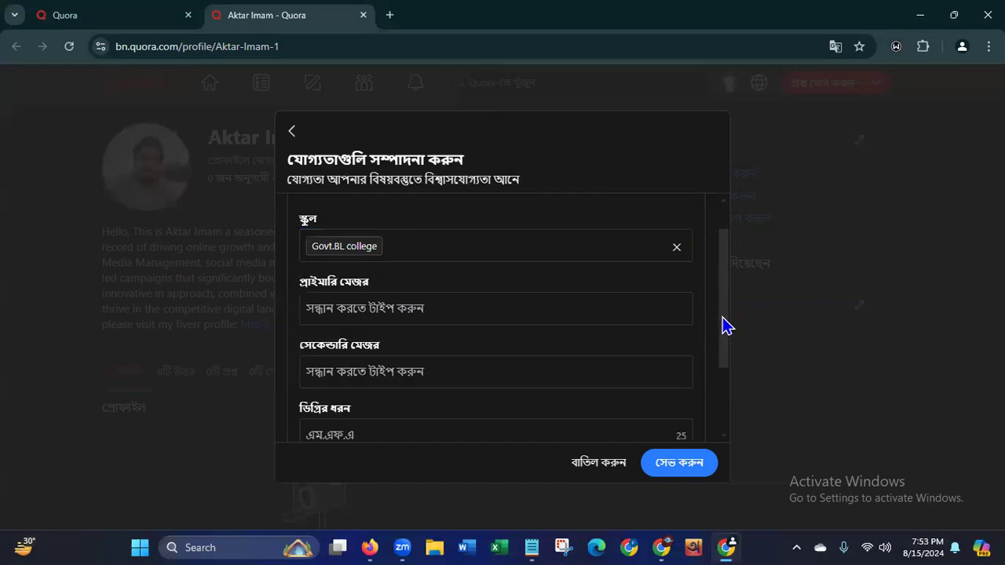
left_click_drag(719, 332, 722, 355)
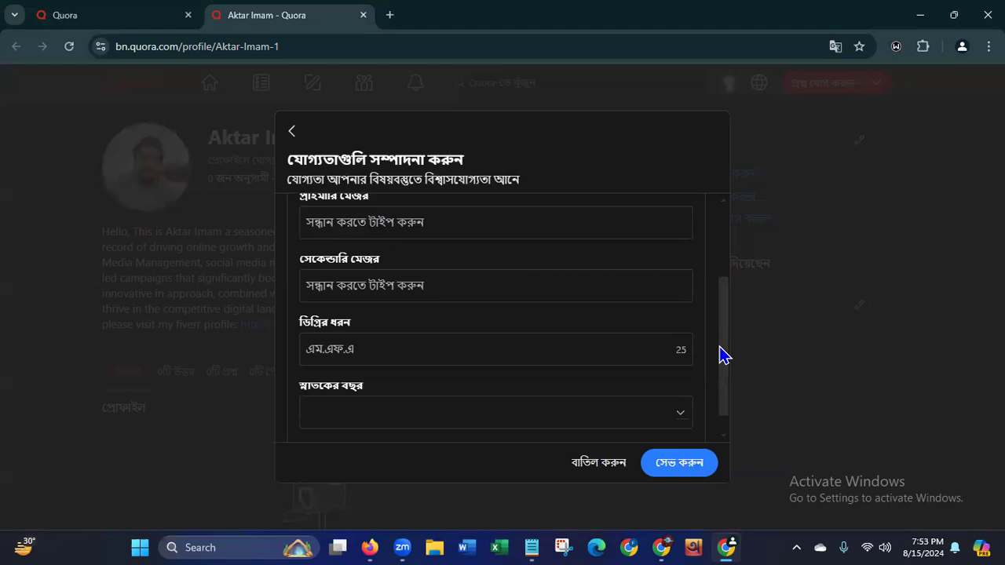
left_click(482, 351)
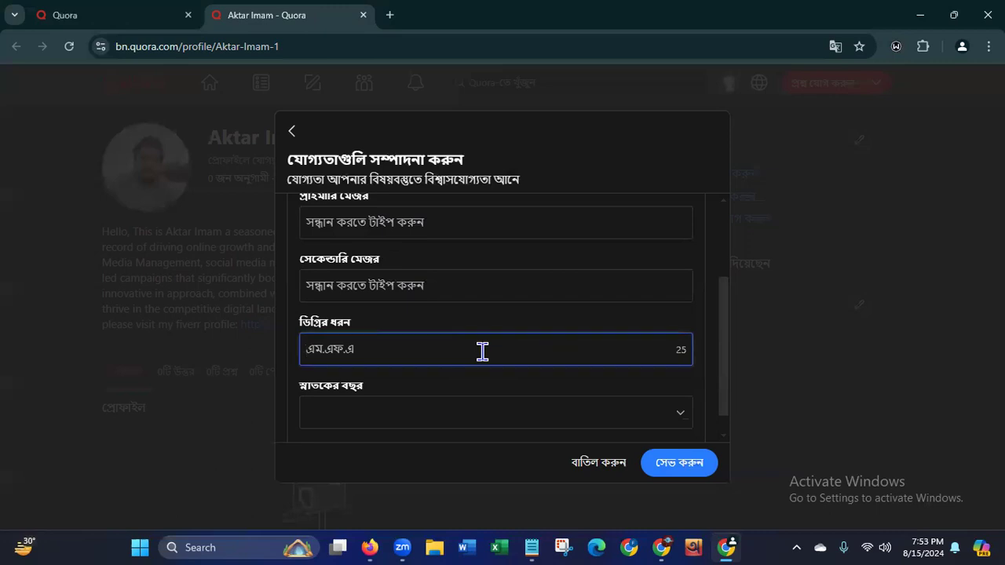
key("ctrl+a")
type("BA")
- Search 'Islamic' and choose Islamic History and Culture as the primary major, leaving secondary empty
left_click_drag(726, 323, 717, 283)
left_click(485, 297)
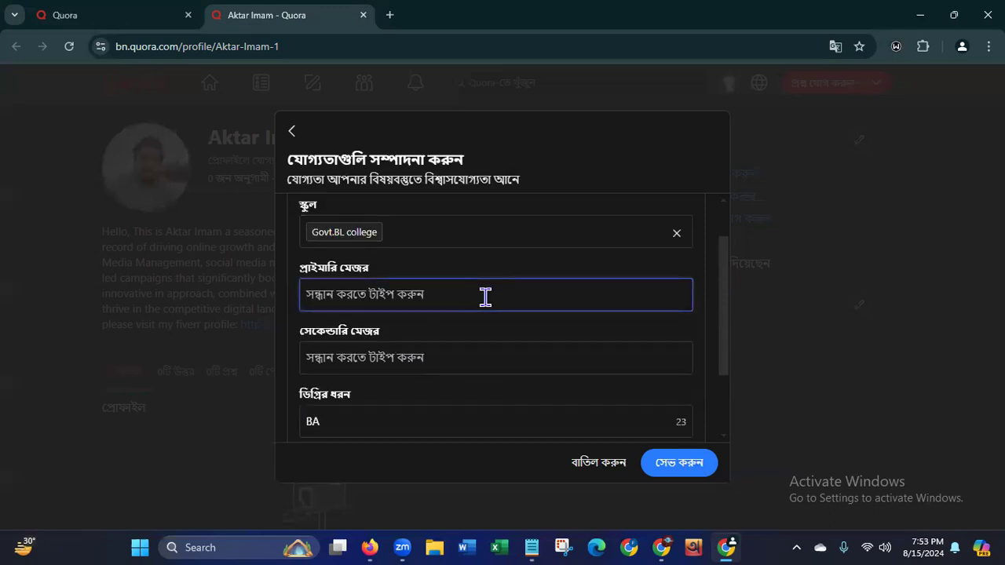
type("Islamic")
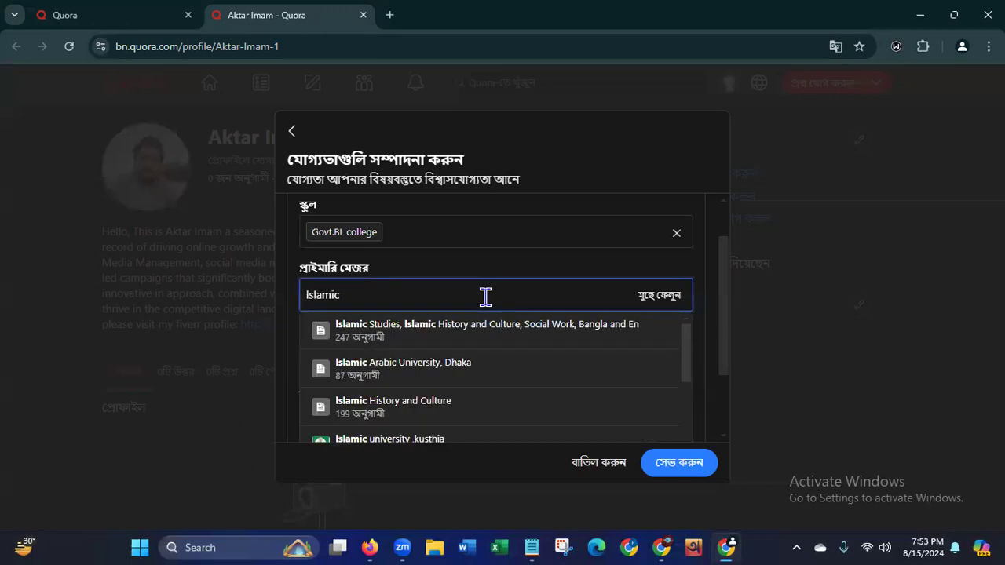
left_click(370, 414)
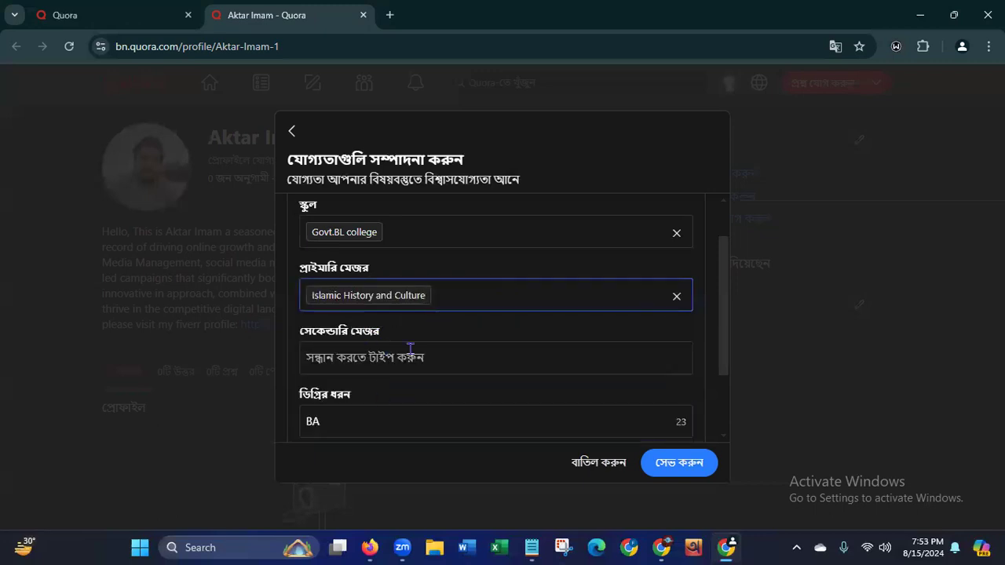
left_click(421, 357)
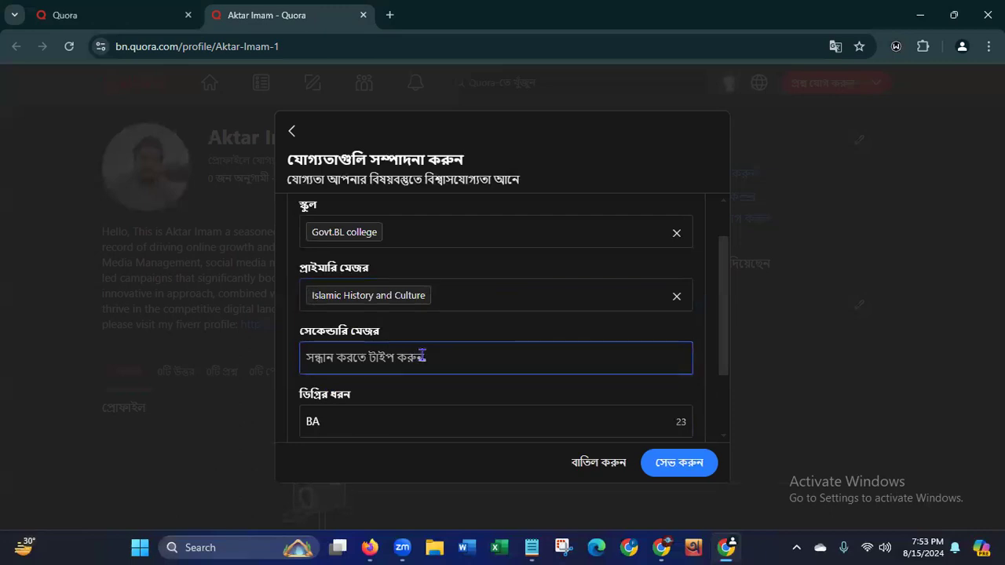
left_click_drag(722, 326, 720, 378)
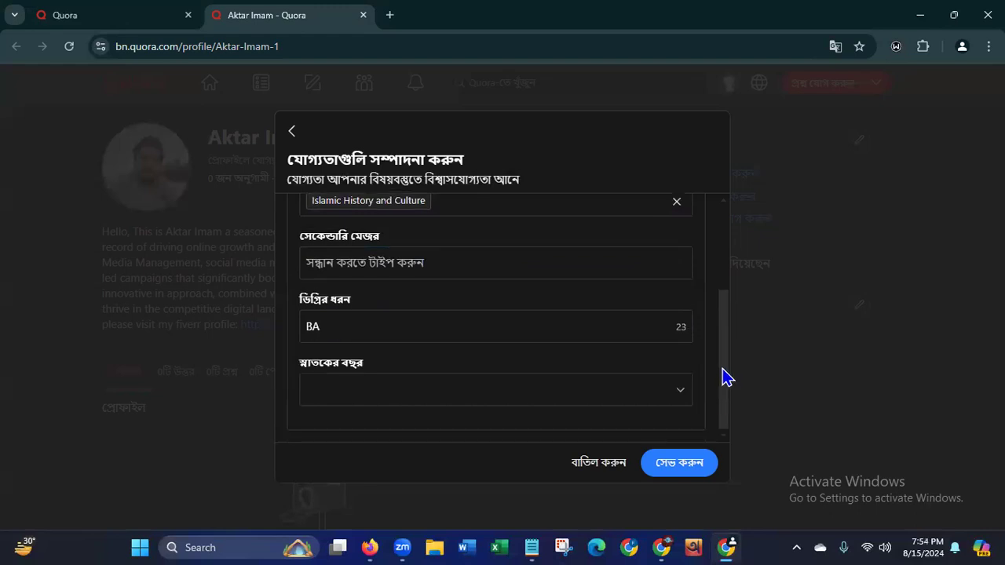
scroll(725, 345, "up", 1)
left_click(607, 338)
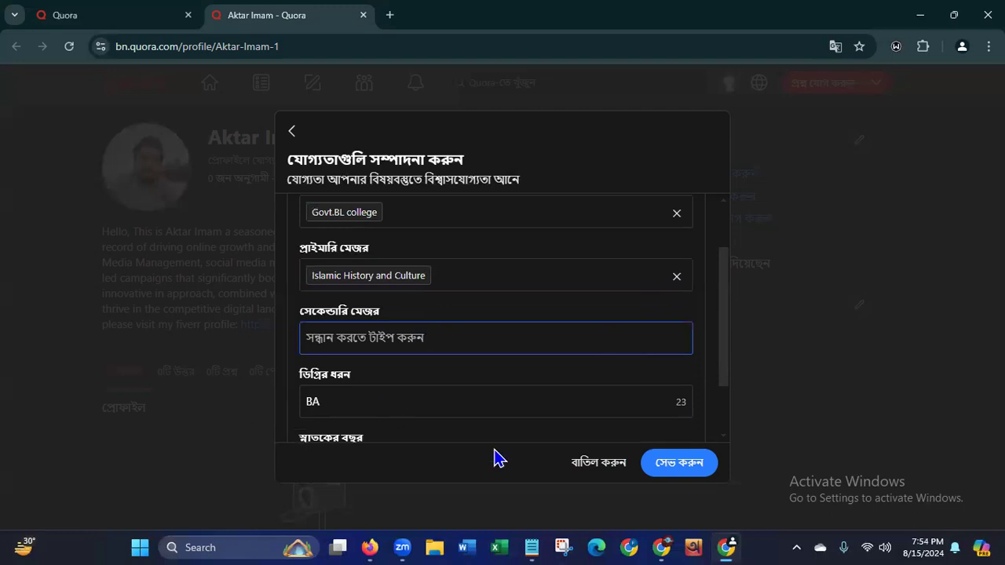
left_click(307, 279)
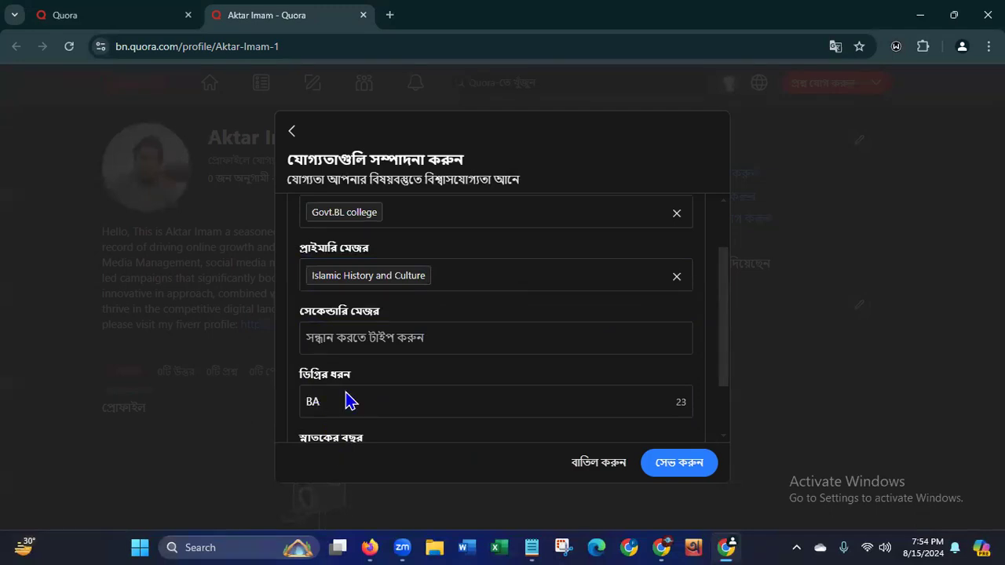
- Save the BA education credential and add a location credential for Khulna
left_click(666, 469)
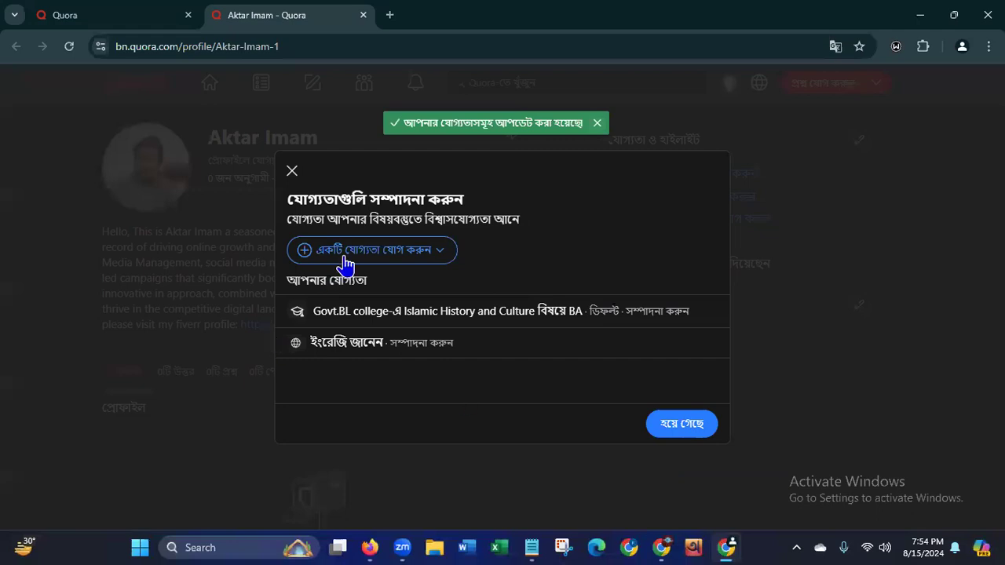
left_click(389, 260)
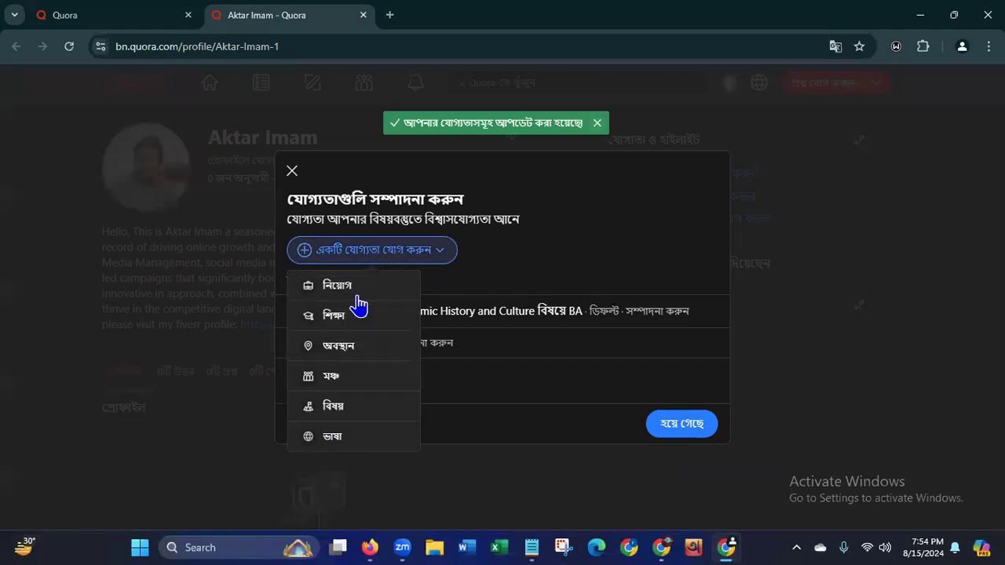
left_click(332, 353)
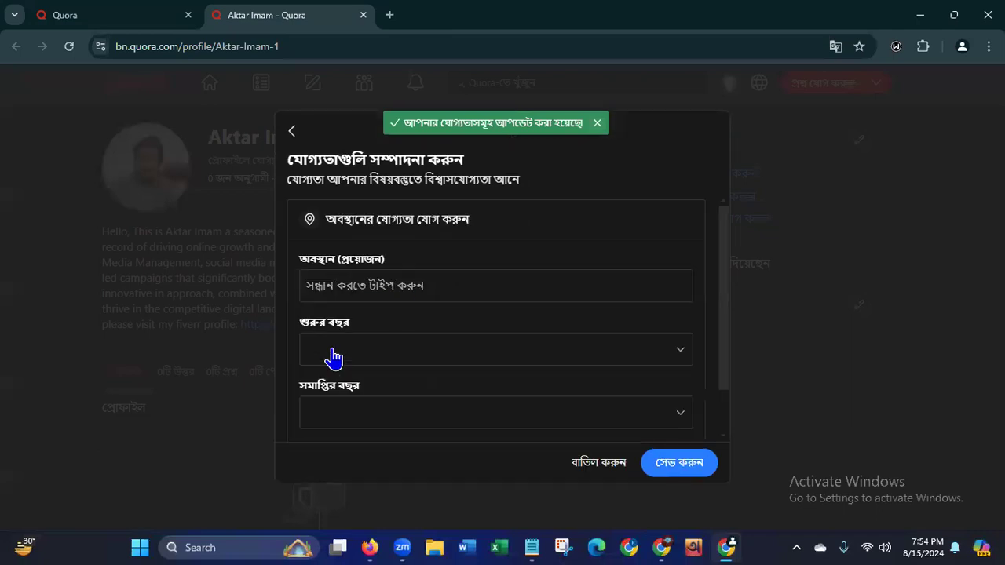
left_click(519, 285)
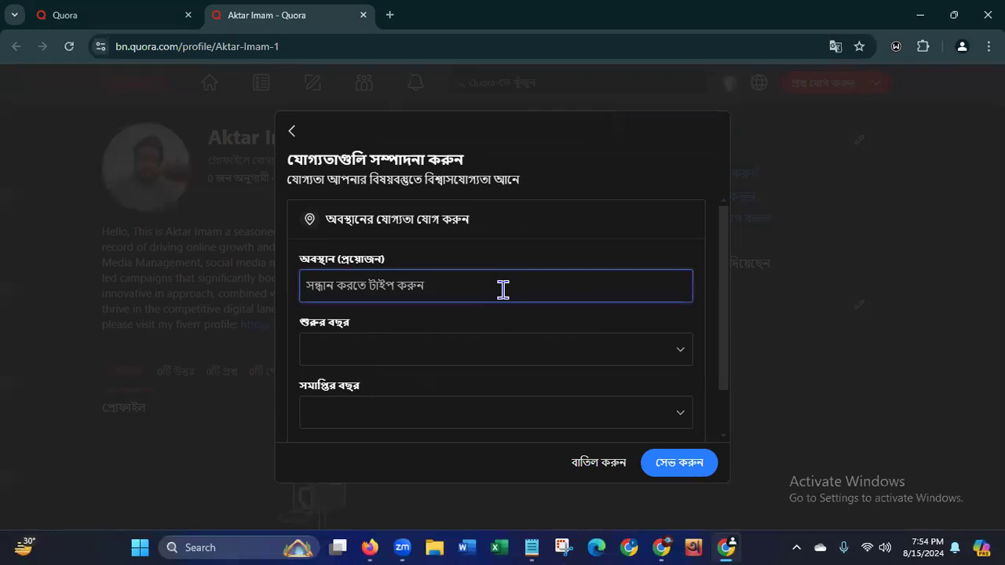
type("K")
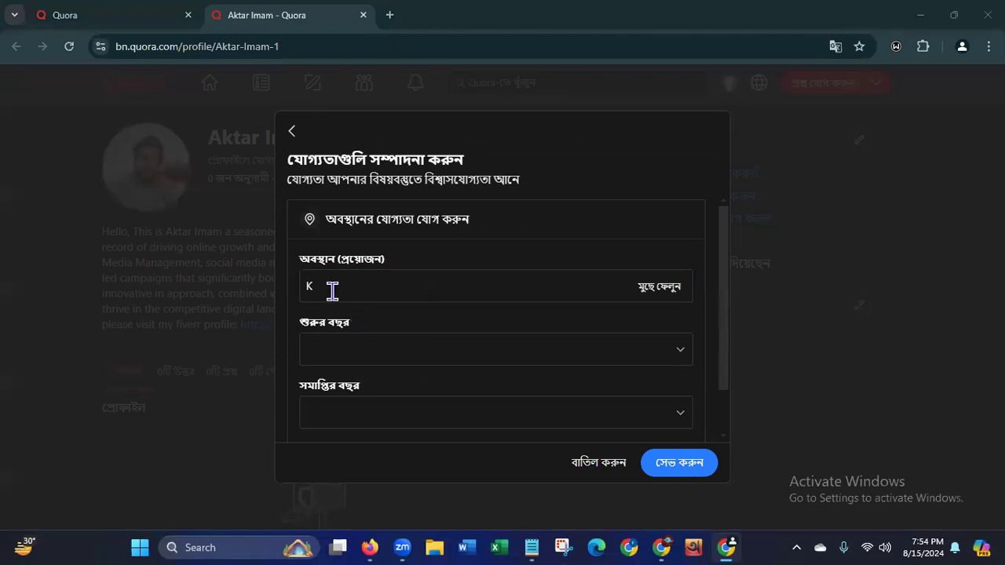
left_click(375, 282)
type("h")
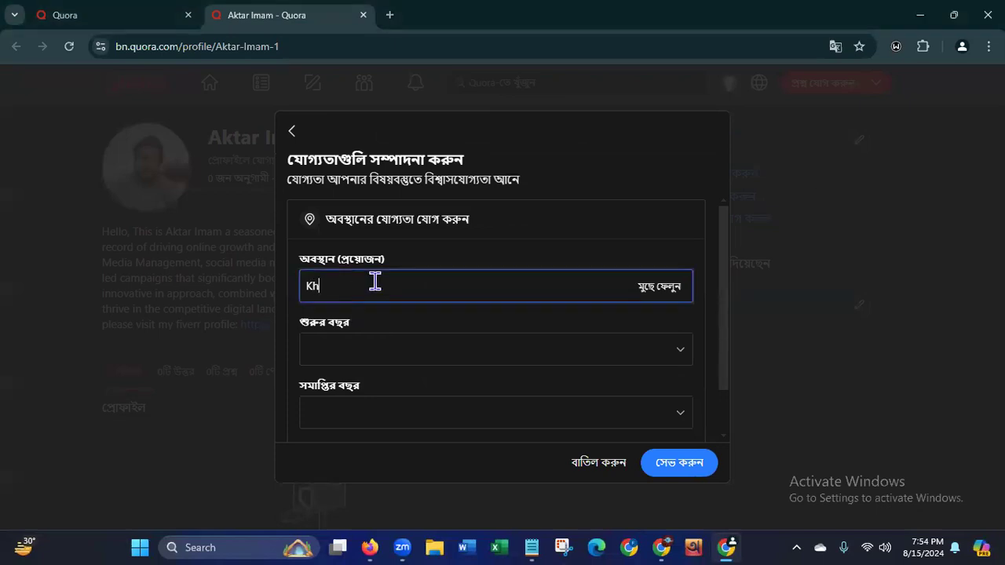
type("ulna")
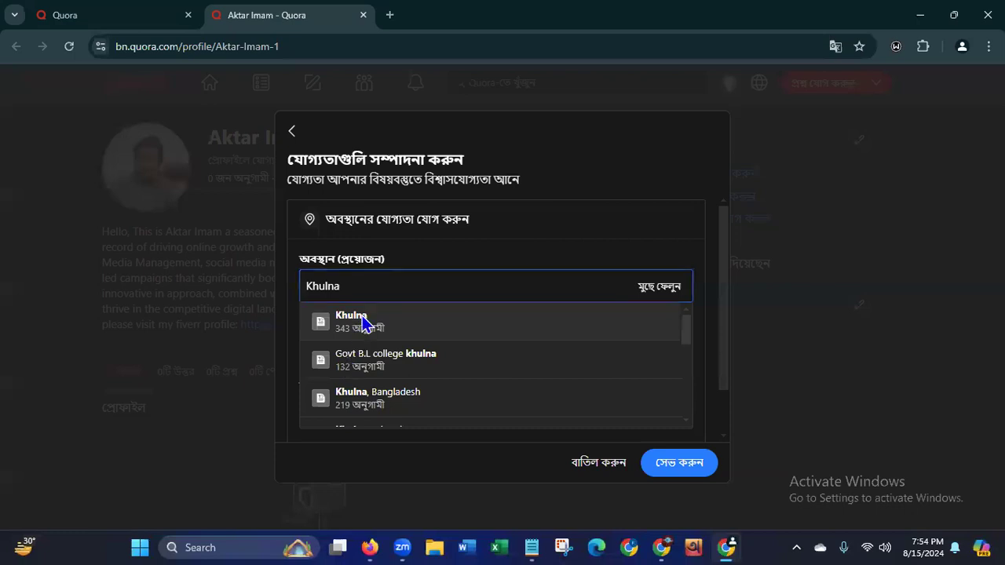
left_click(359, 322)
- Set the Khulna start year to 2023, mark it as current home, and save
left_click(343, 356)
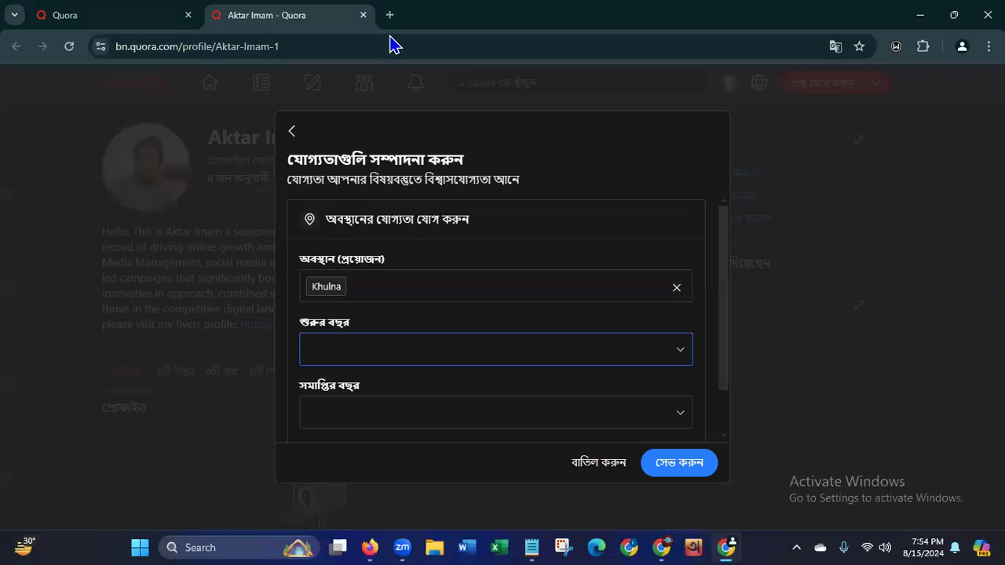
left_click(452, 347)
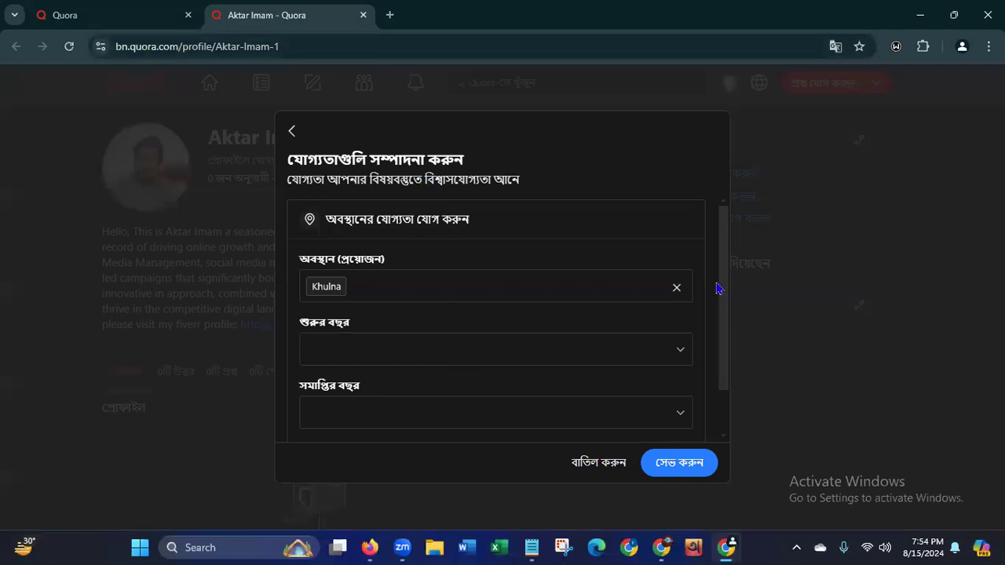
scroll(720, 359, "down", 2)
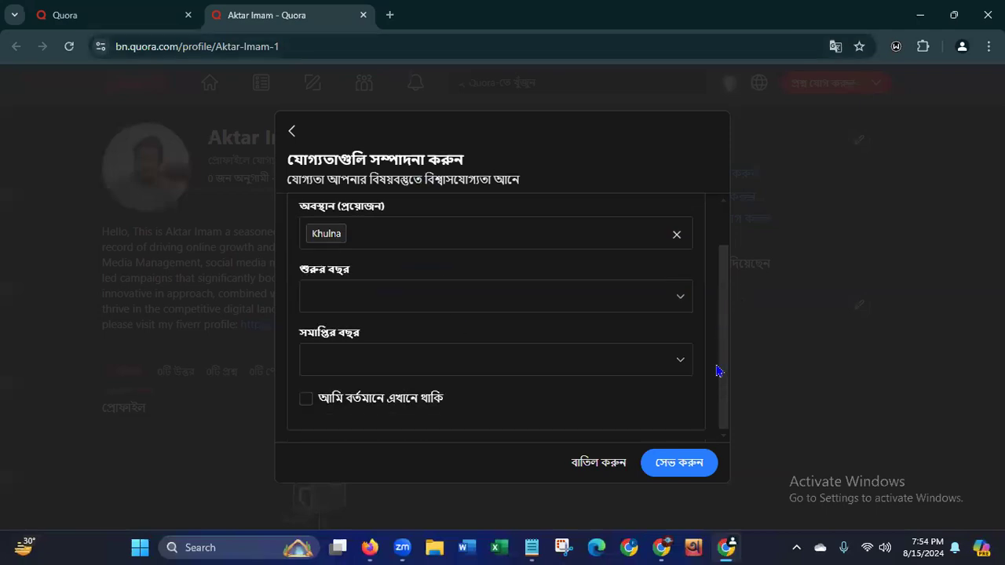
scroll(720, 346, "up", 2)
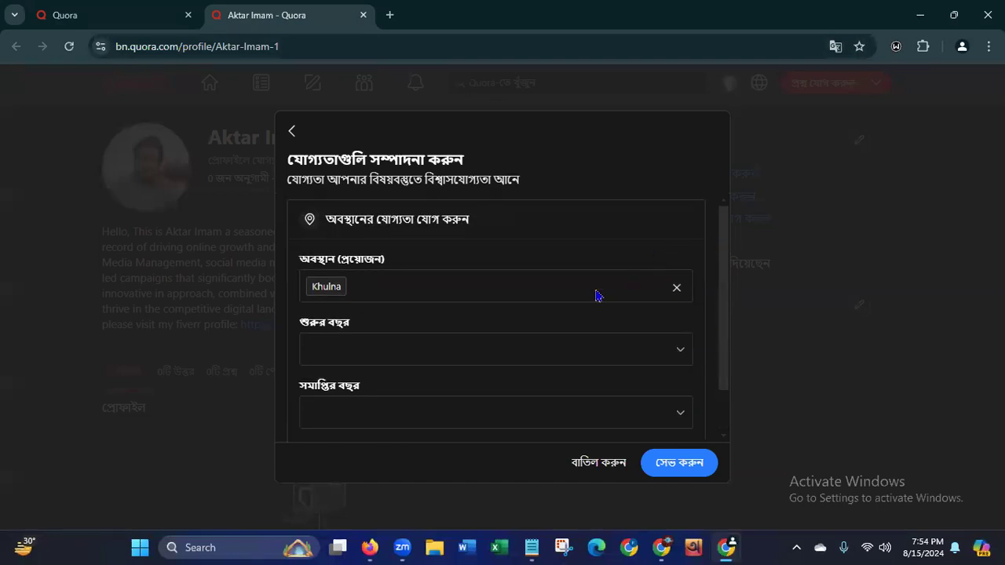
left_click(370, 354)
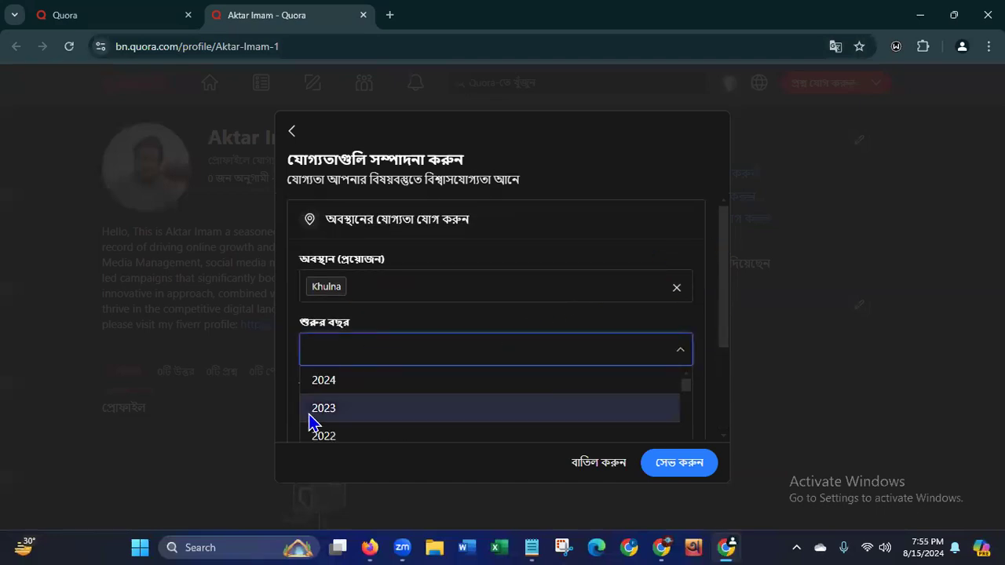
left_click(319, 417)
left_click(716, 340)
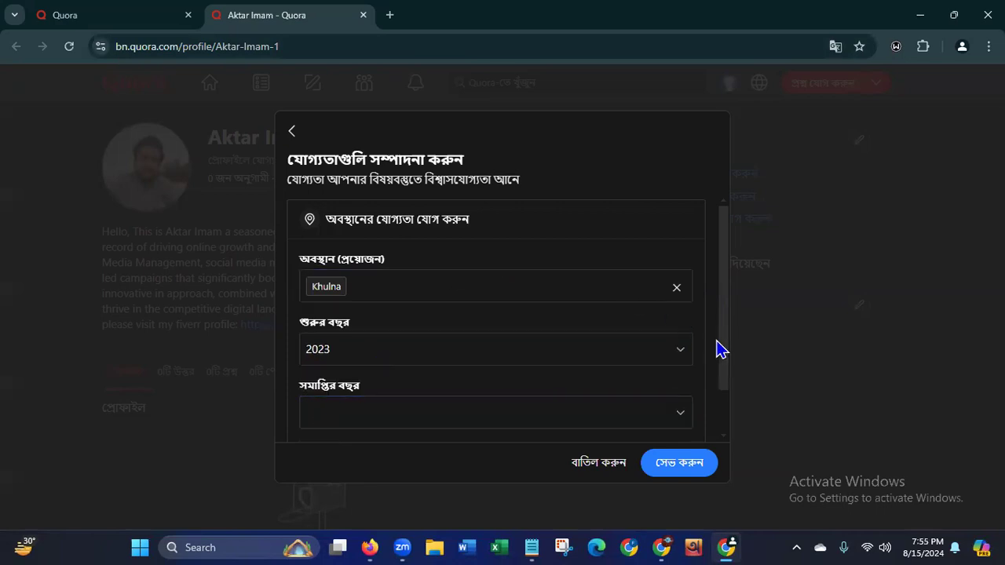
left_click_drag(724, 362, 714, 437)
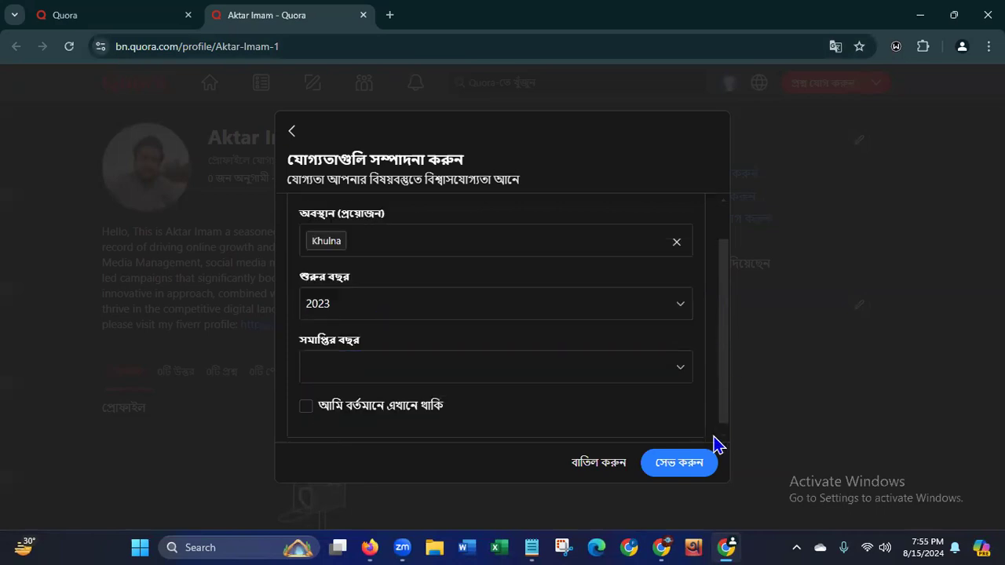
left_click(305, 399)
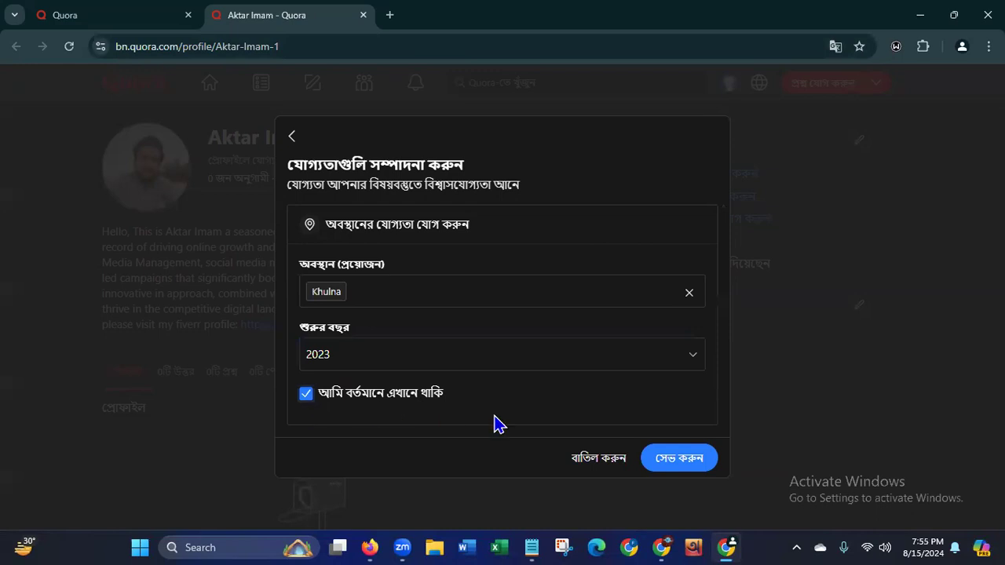
left_click(681, 461)
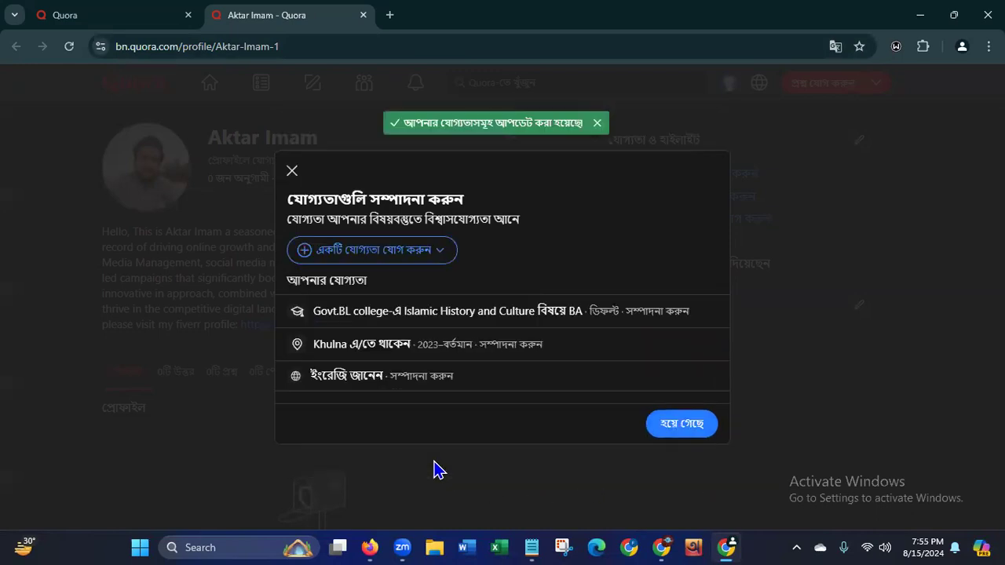
- Start a Quora space credential and enter 'Digital Marketing' as the space
left_click(392, 251)
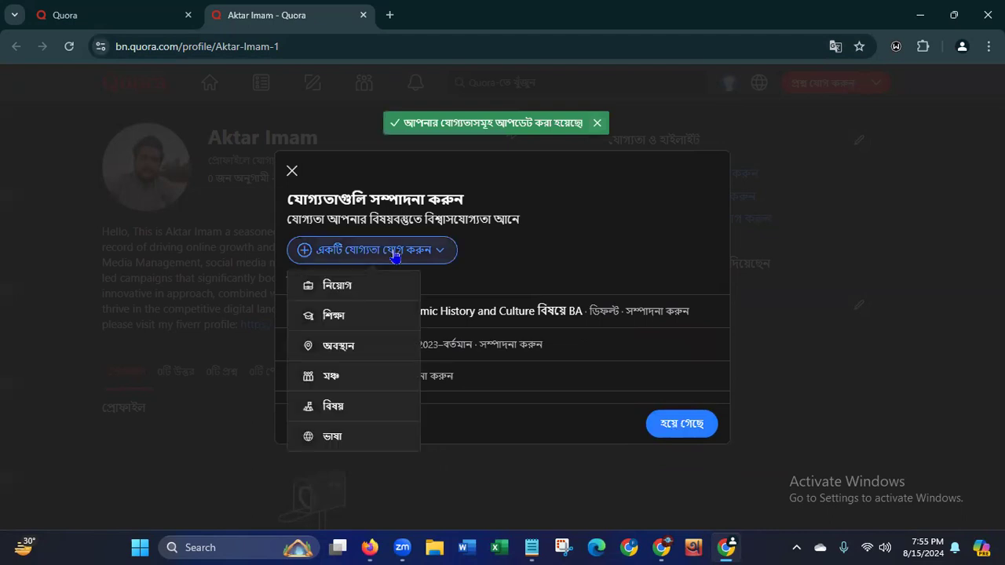
left_click(331, 378)
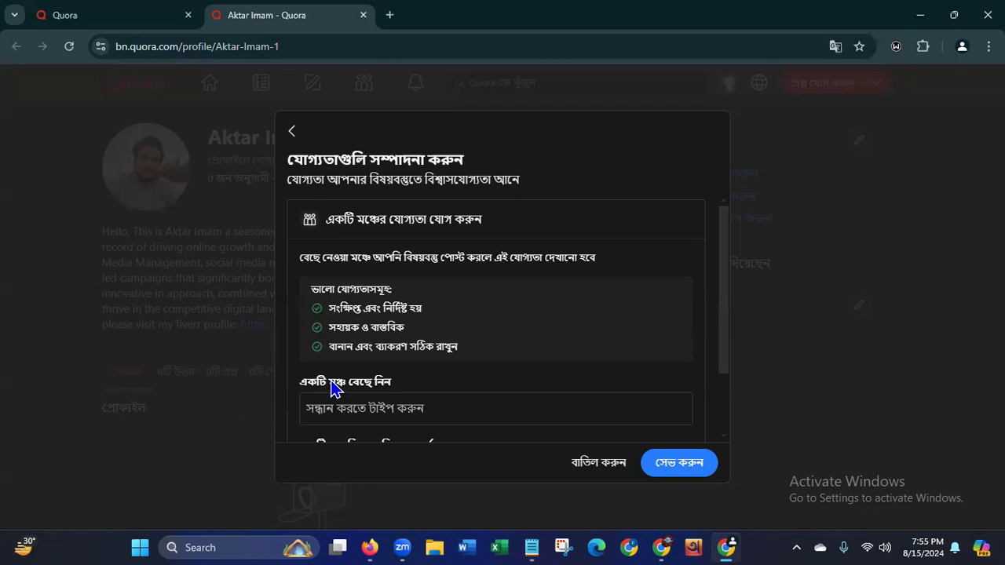
left_click_drag(331, 387, 357, 388)
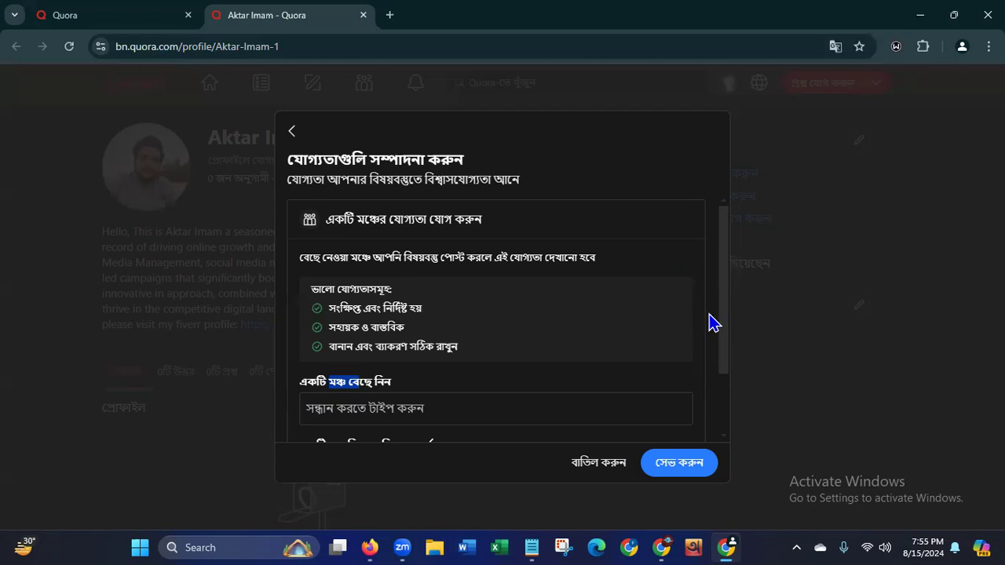
scroll(702, 373, "down", 2)
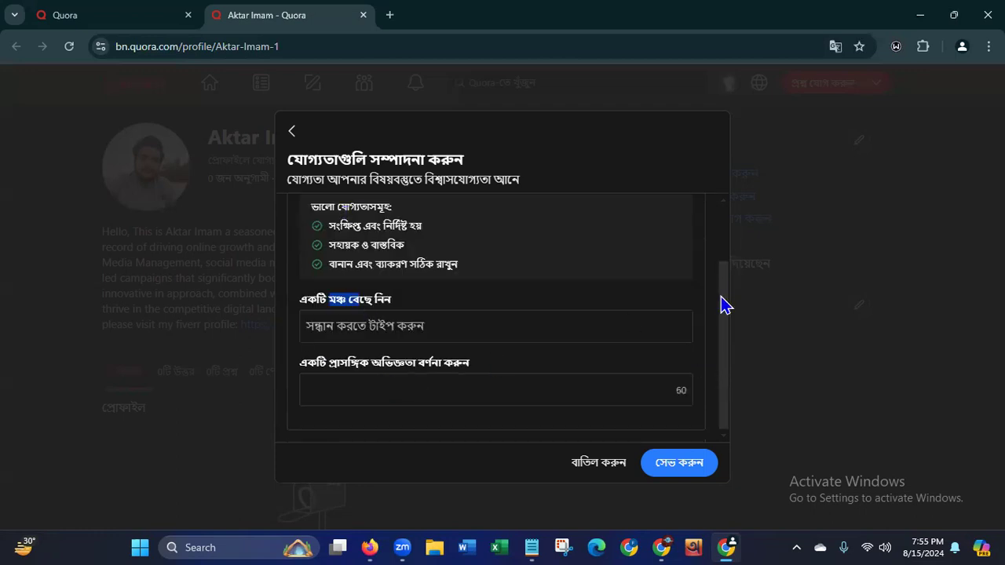
left_click(402, 328)
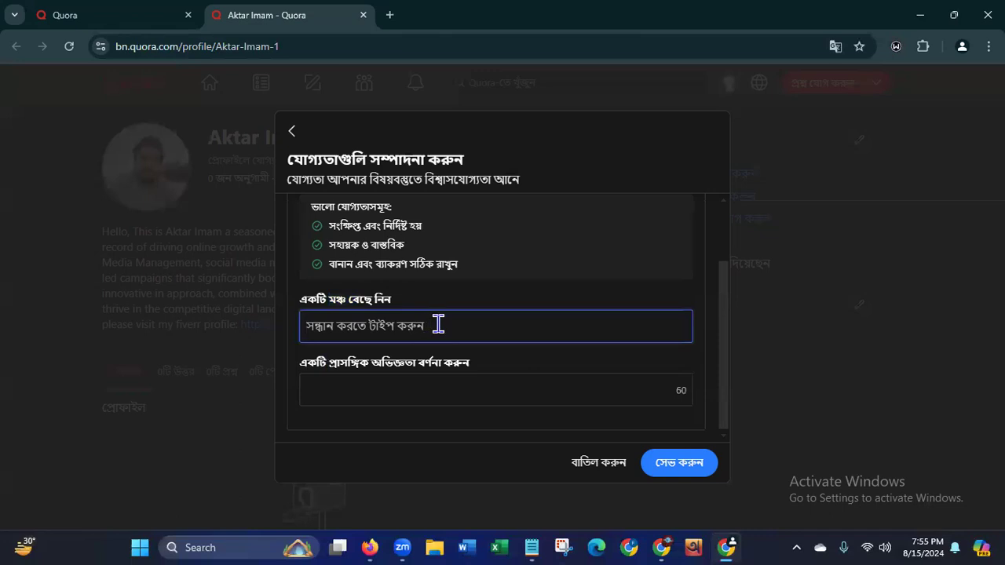
type("Digita")
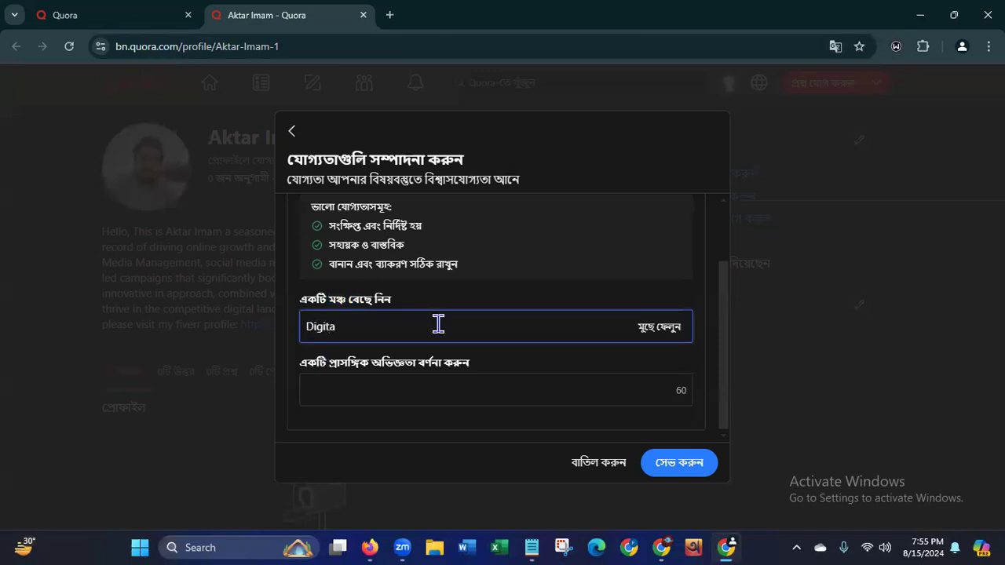
type("l Marketing")
- Discard the Digital Marketing space credential and reopen the credential type list
left_click_drag(724, 308, 718, 226)
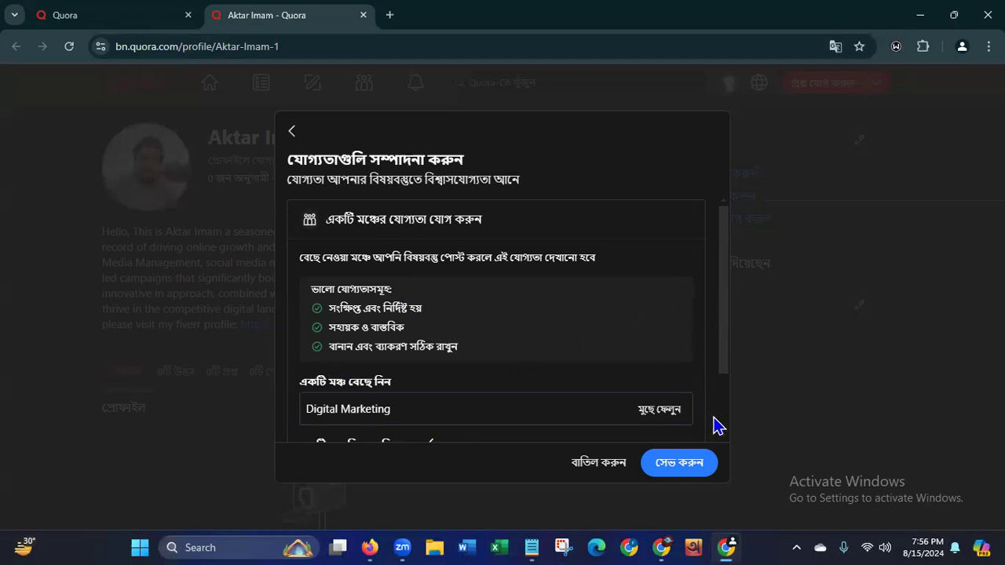
scroll(716, 425, "down", 1)
left_click(408, 325)
left_click(589, 466)
left_click(380, 258)
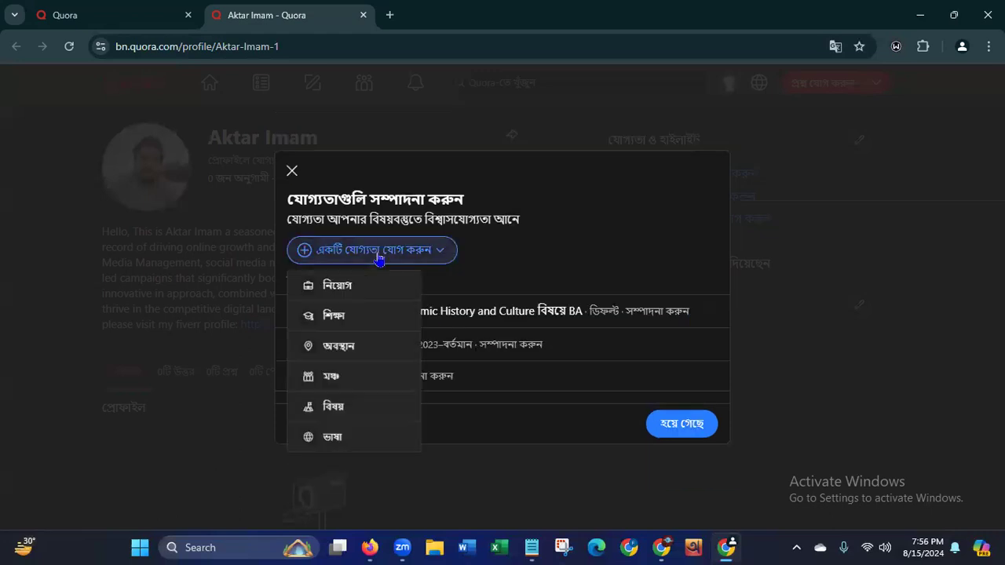
left_click(332, 412)
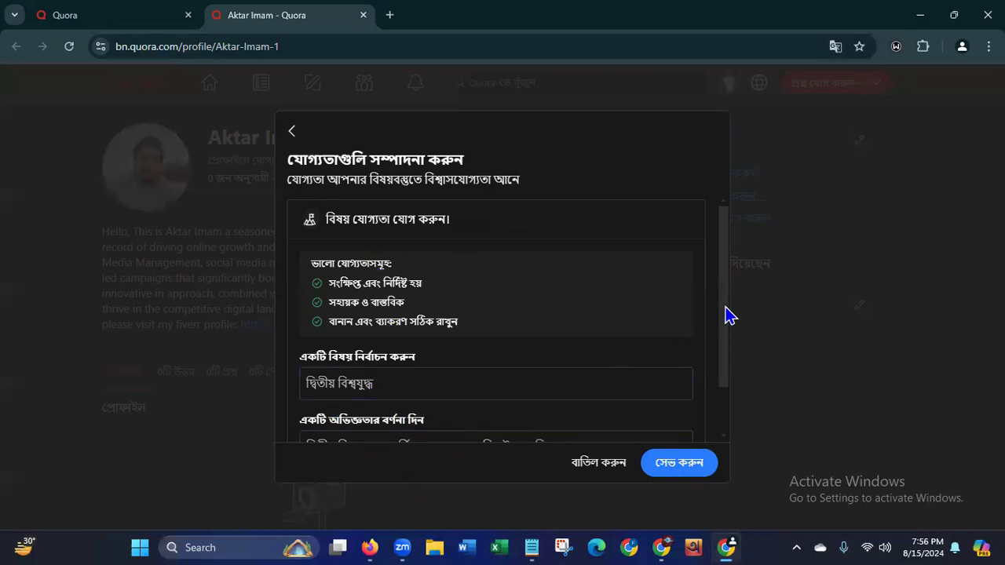
scroll(738, 369, "down", 2)
left_click(408, 324)
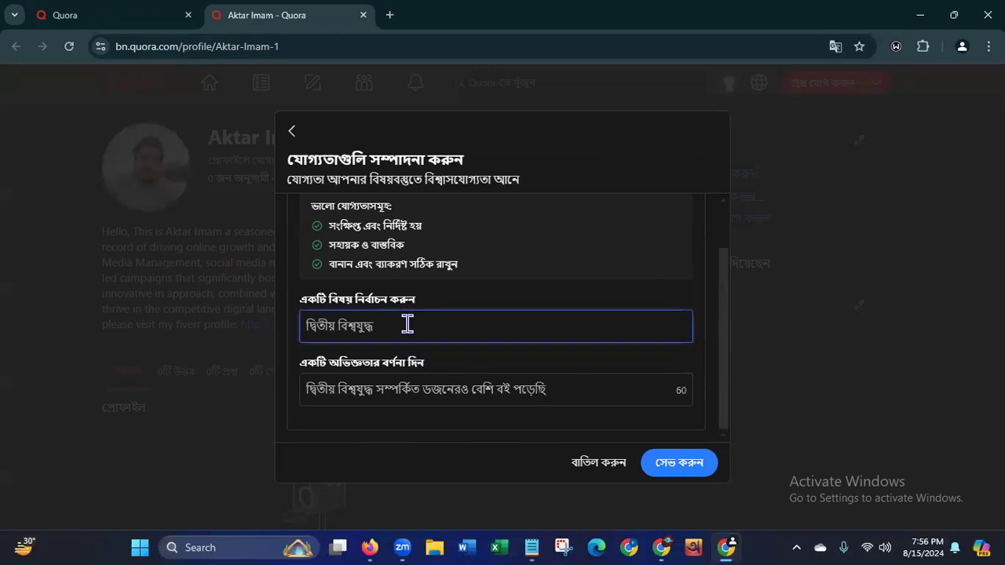
type("Di")
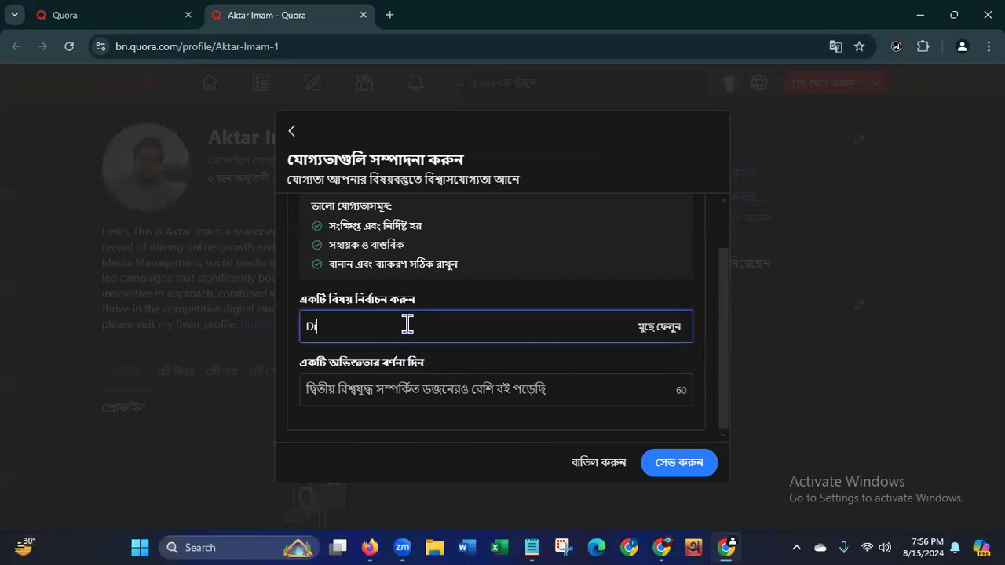
type("gital Marketing")
left_click(658, 468)
left_click(329, 384)
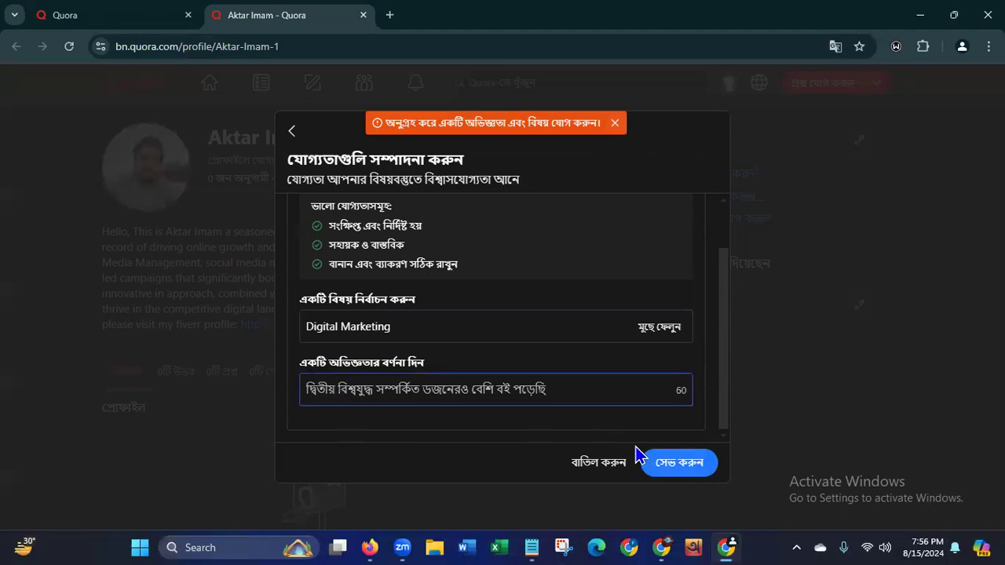
left_click(601, 464)
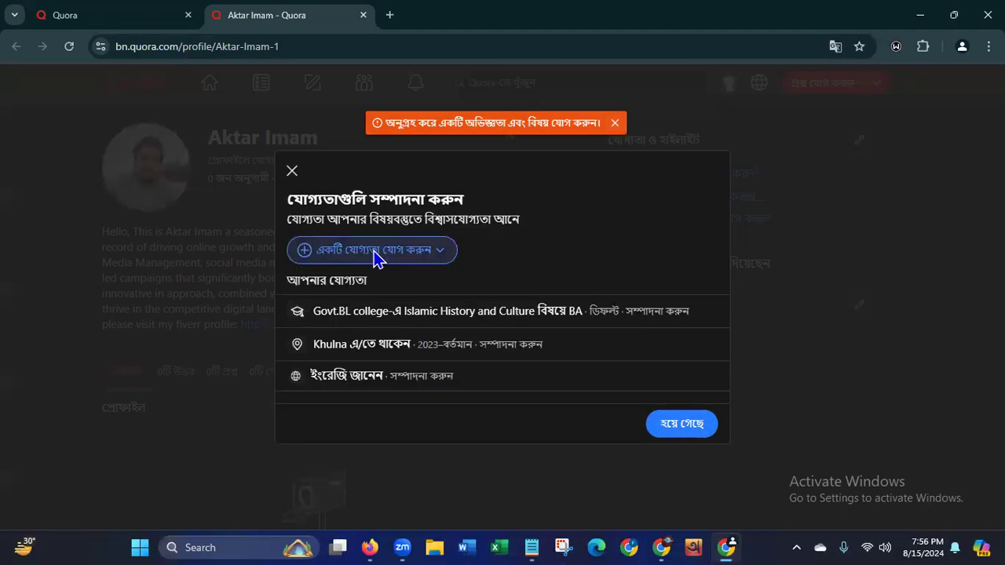
left_click(374, 250)
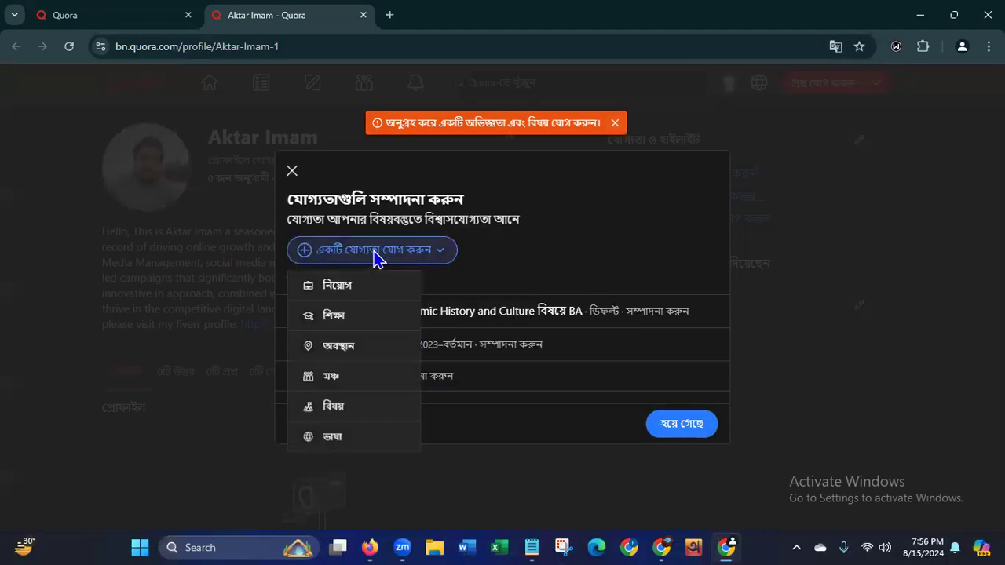
left_click(338, 440)
- Search for a language credential and try saving it as 'Begali'
left_click(441, 283)
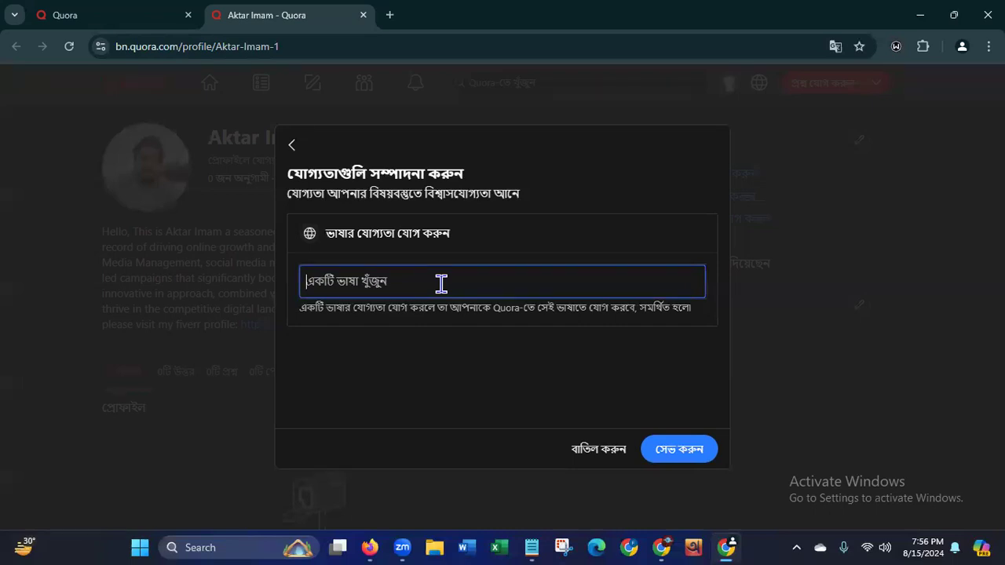
type("En")
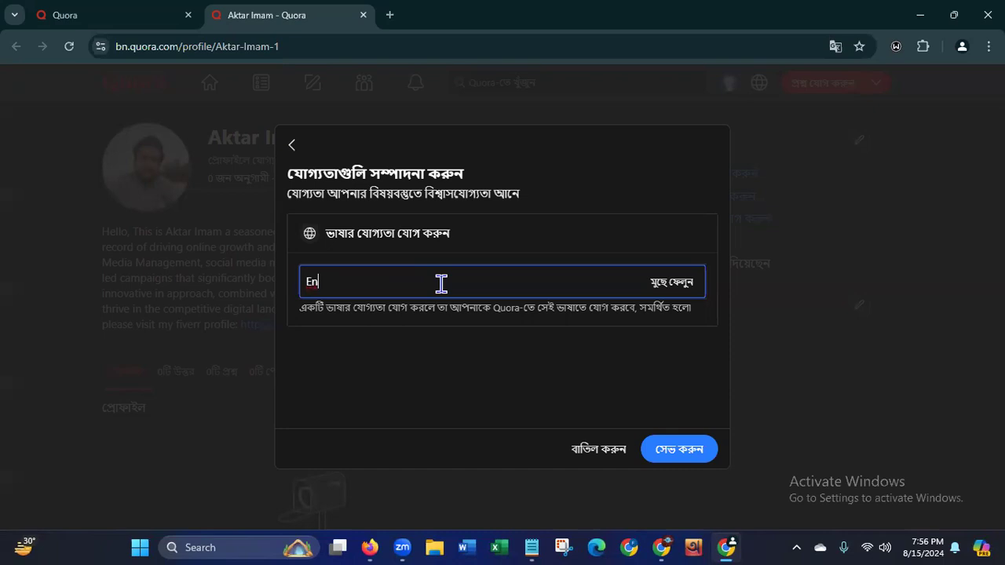
key("BackSpace")
key("BackSpace")
type("ba")
key("BackSpace")
key("BackSpace")
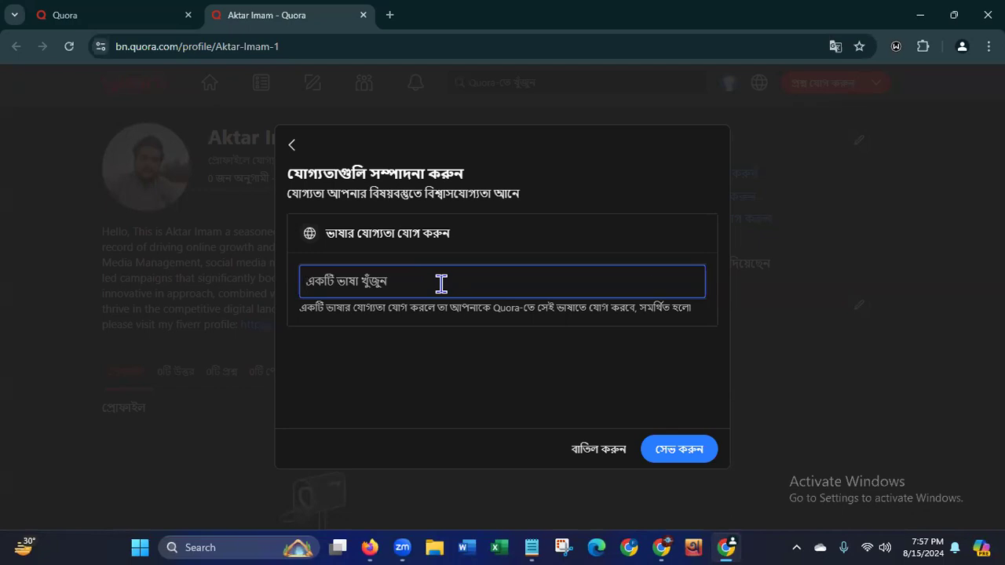
type("Beg")
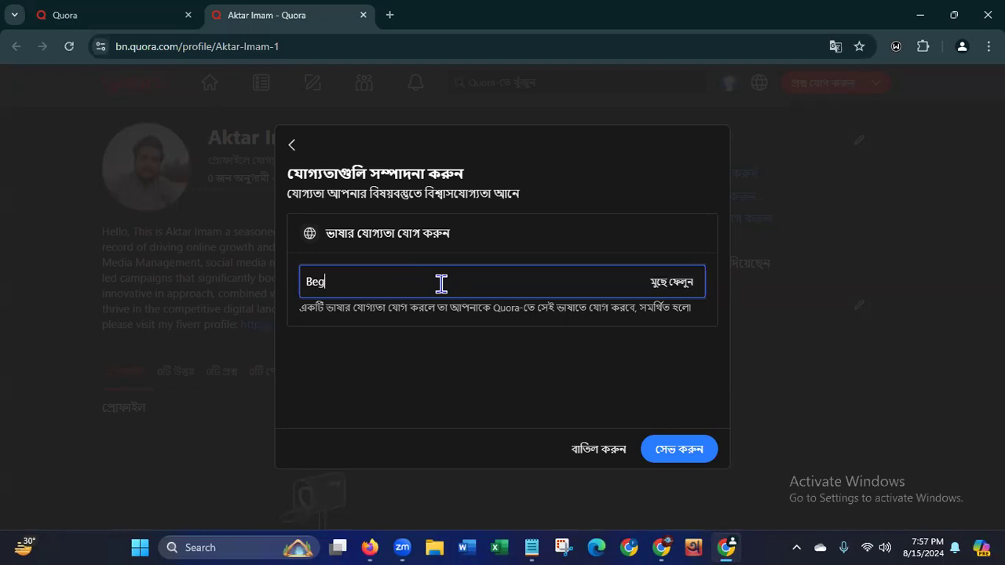
type("ali")
left_click(677, 454)
- Try saving the language as 'Bengali' and then as 'Bangla'
left_click(329, 279)
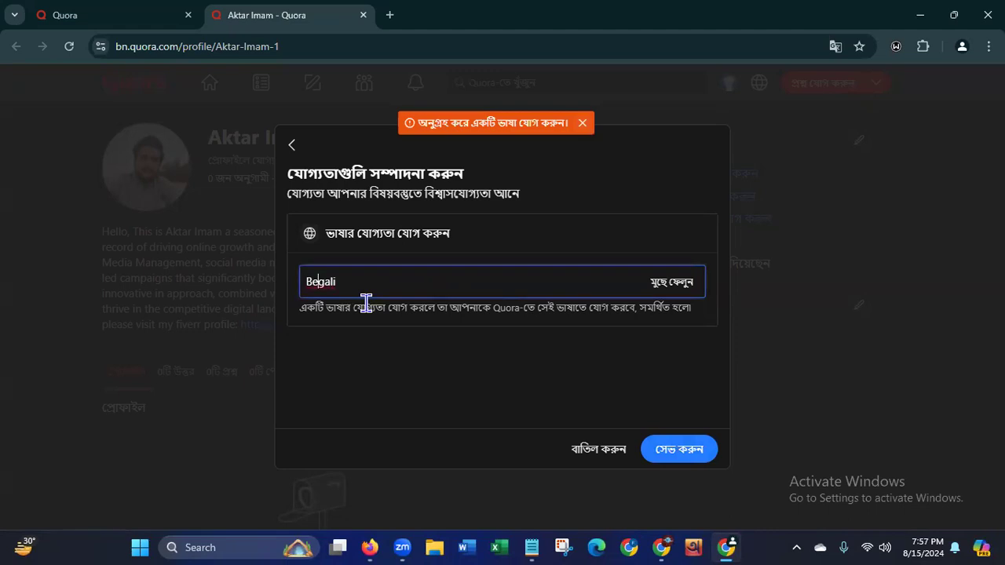
type("n")
left_click(695, 462)
left_click(352, 285)
key("BackSpace")
key("BackSpace")
key("BackSpace")
key("BackSpace")
key("BackSpace")
key("BackSpace")
key("BackSpace")
type("Bangla")
left_click(684, 461)
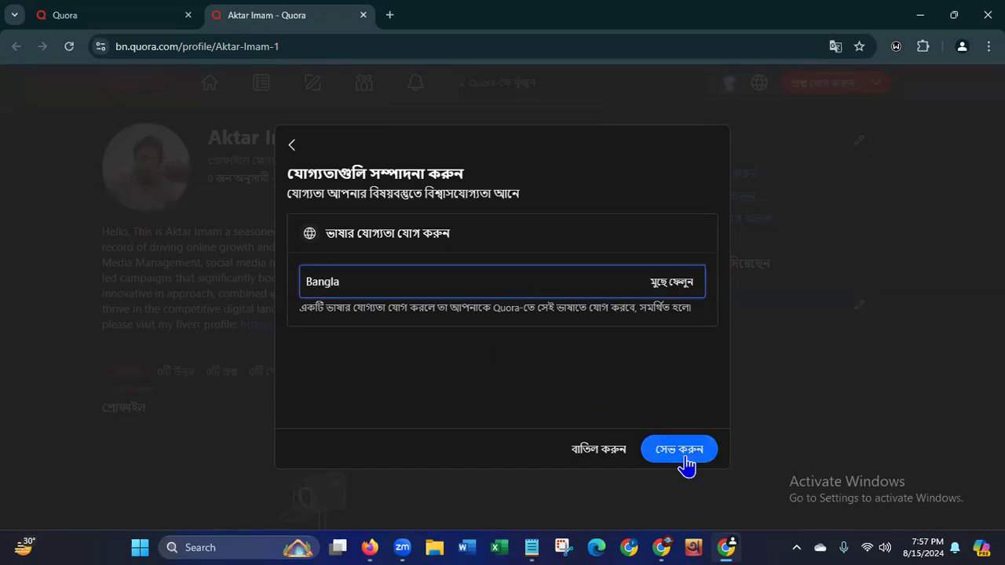
- Replace the language with 'English' and try saving it
left_click(351, 281)
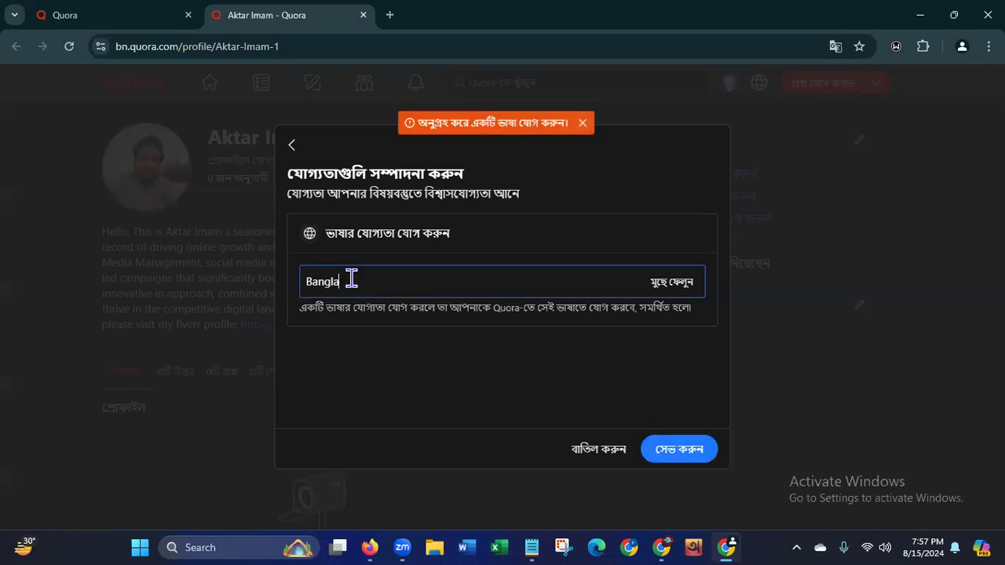
key("BackSpace")
key("BackSpace")
key("BackSpace")
key("BackSpace")
key("BackSpace")
key("BackSpace")
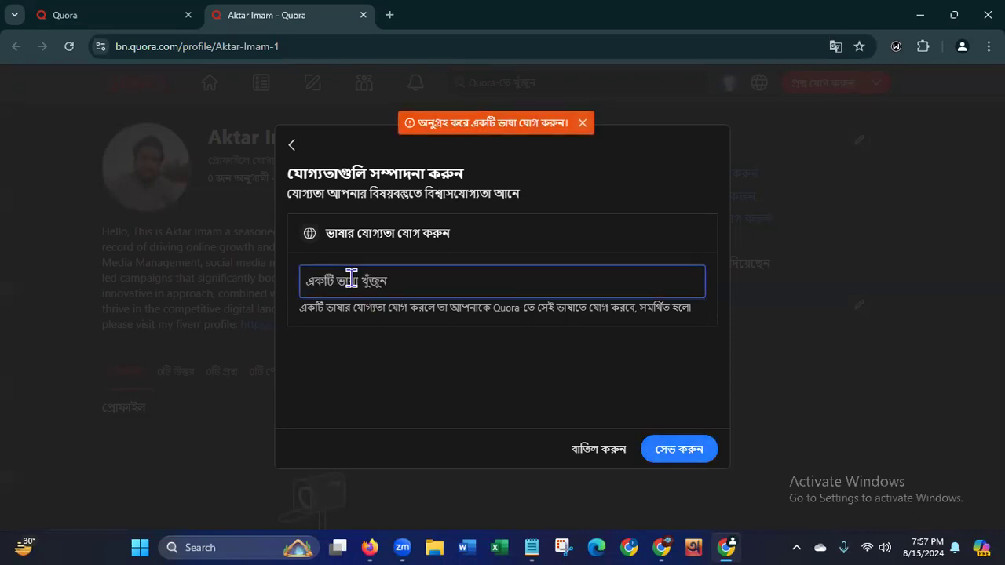
type("English")
left_click(663, 455)
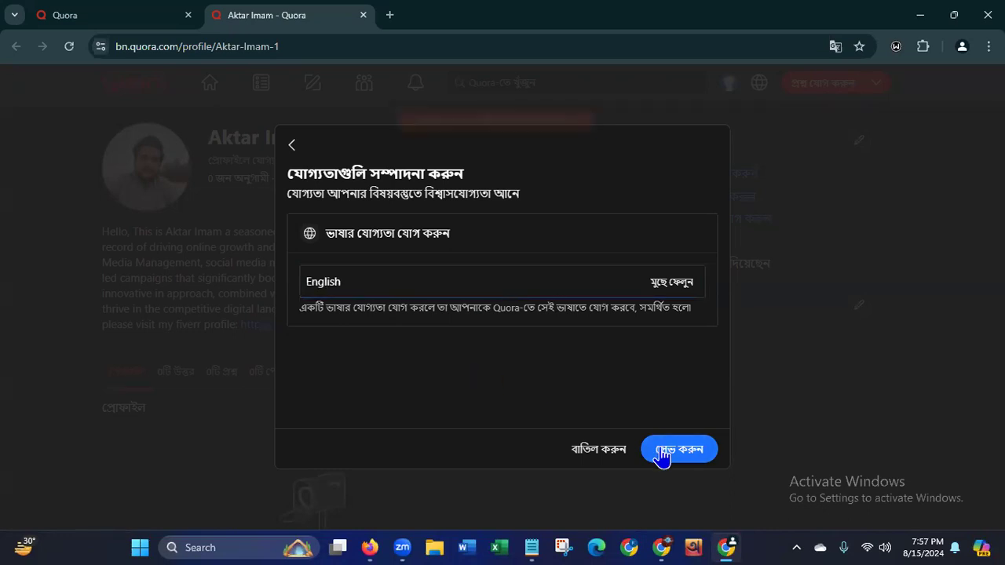
- Abandon the language form, close the credentials editor, and start a new employment credential
left_click(581, 449)
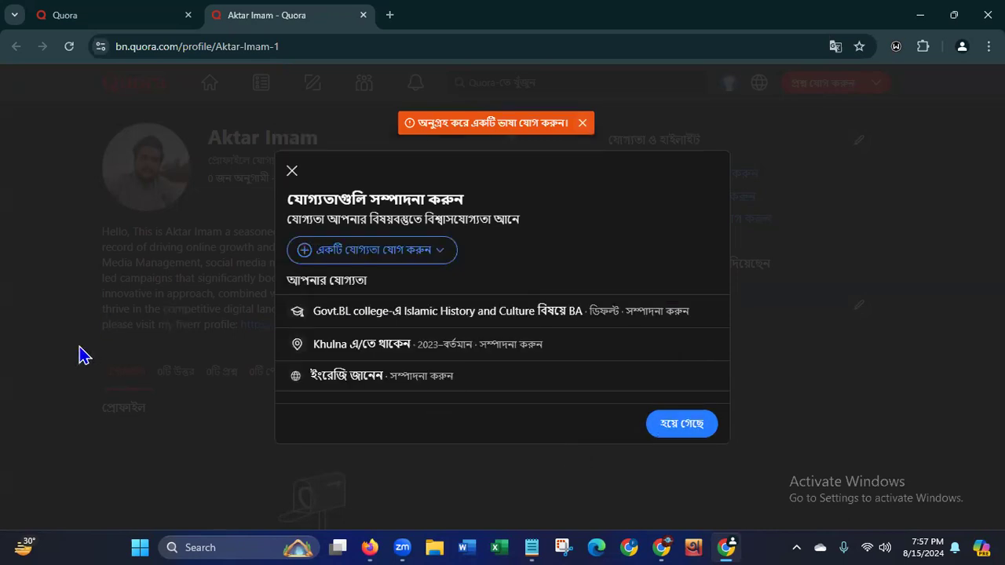
left_click(668, 431)
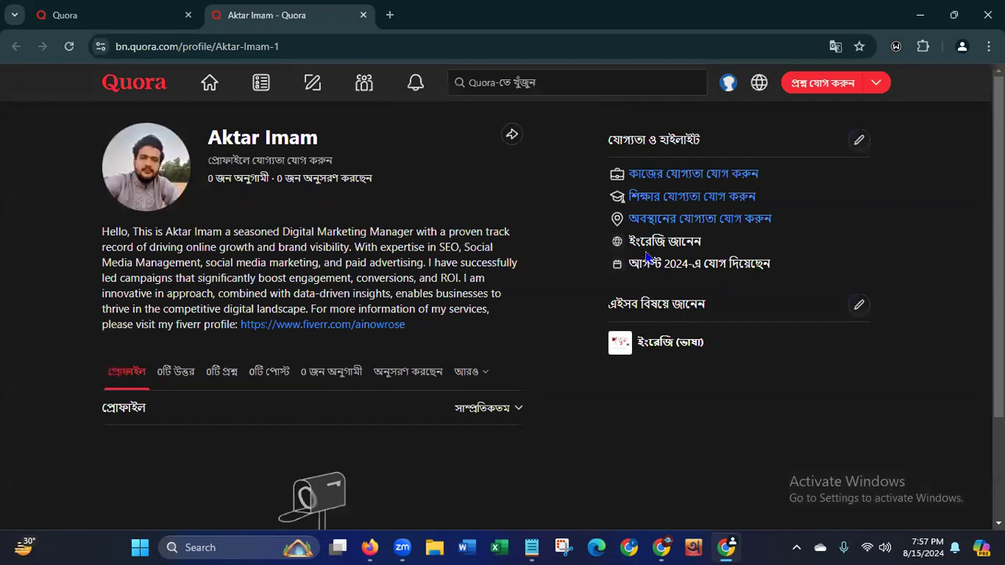
left_click_drag(628, 244, 802, 276)
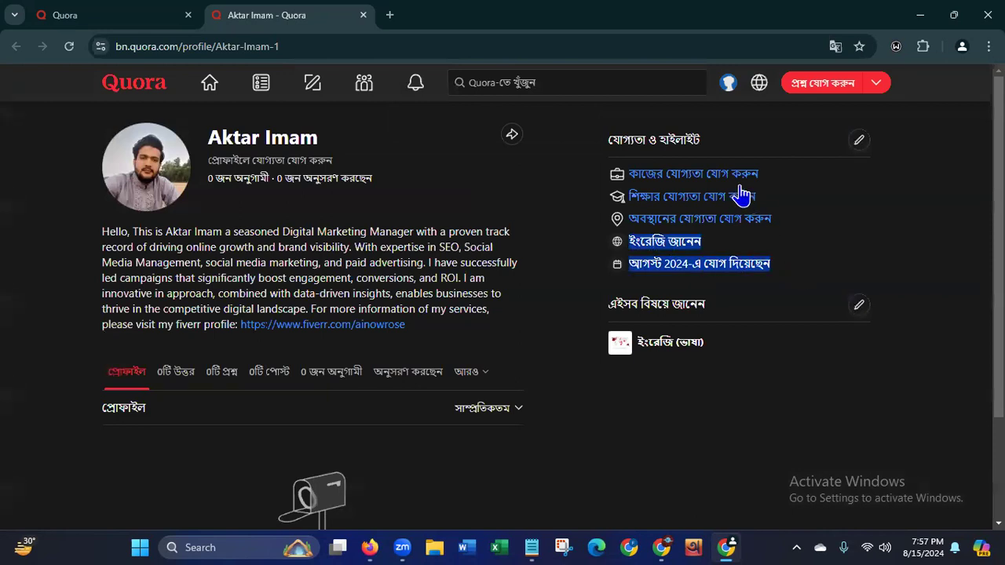
left_click(708, 178)
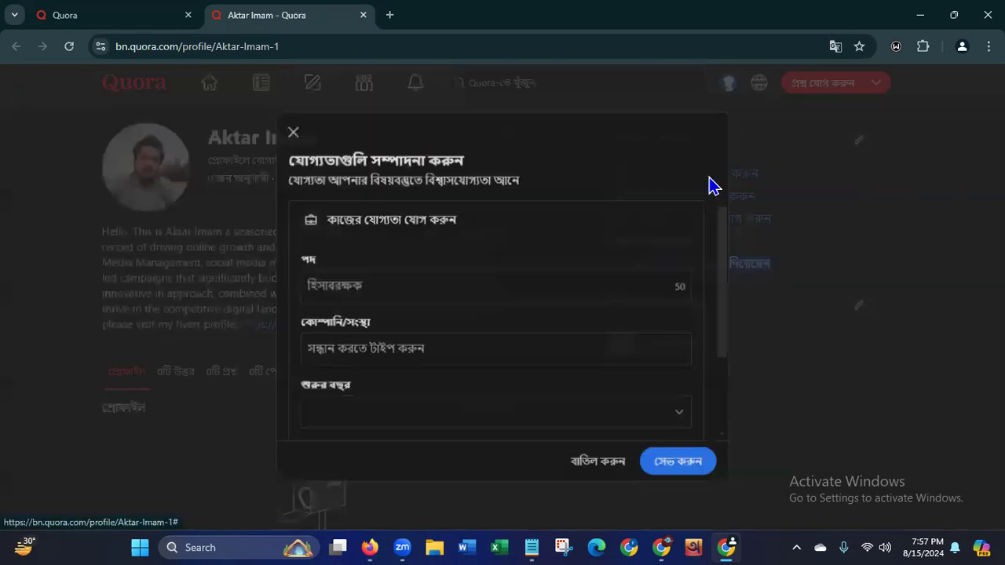
- Enter Digital Marketing Manager at Fiverr, starting 2024, marked current, and save the credential
left_click(437, 289)
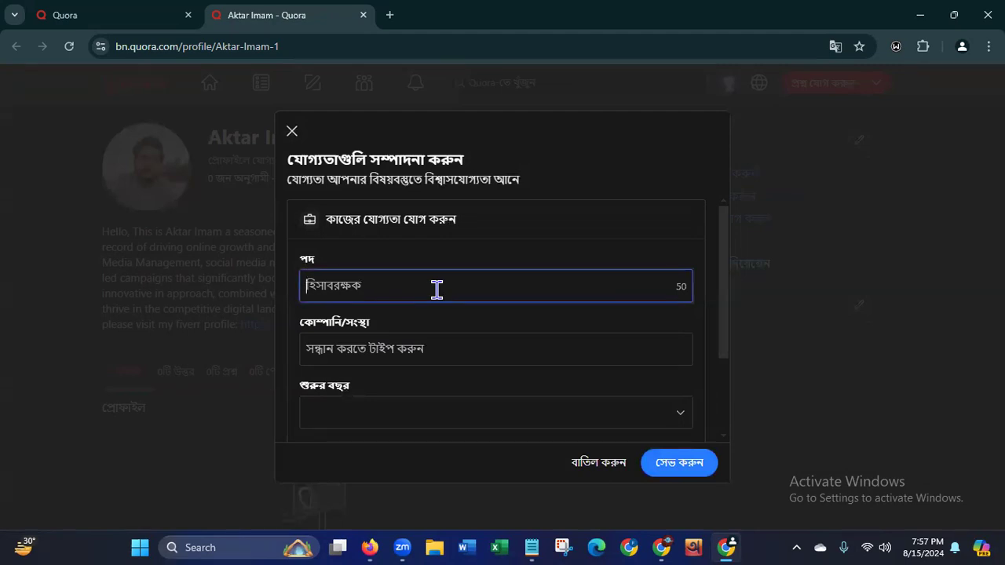
type("Dig")
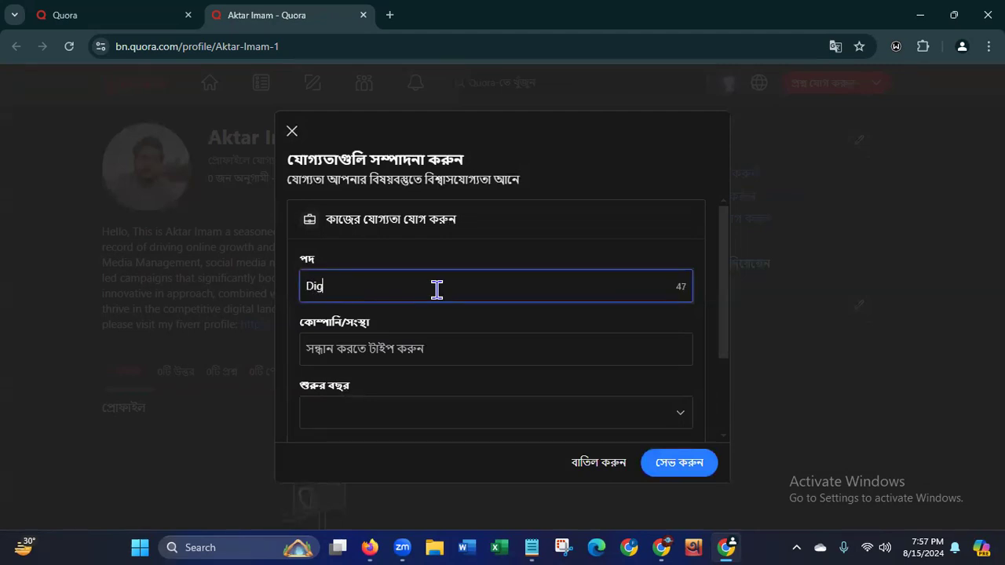
type("ital Marketing Manager")
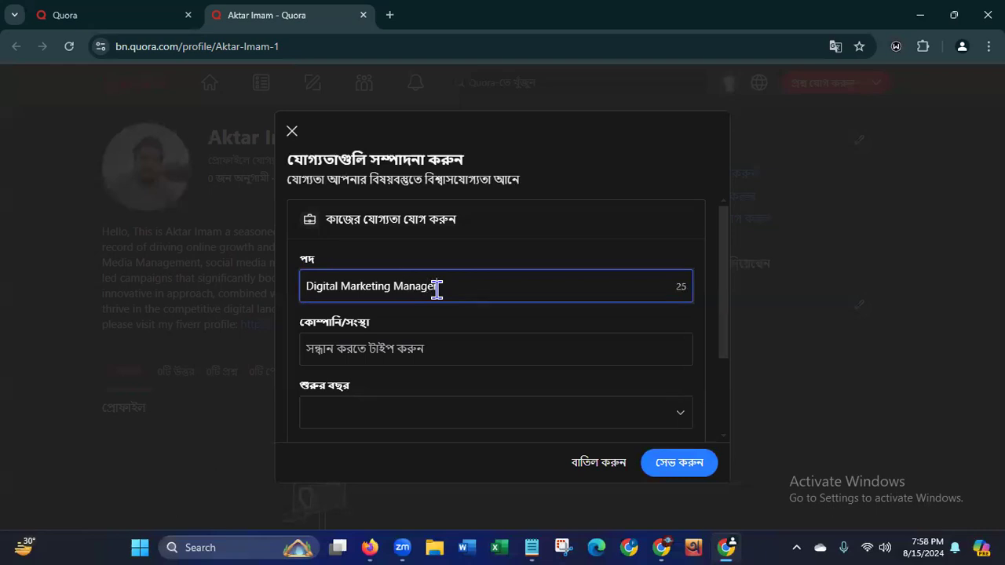
left_click(400, 353)
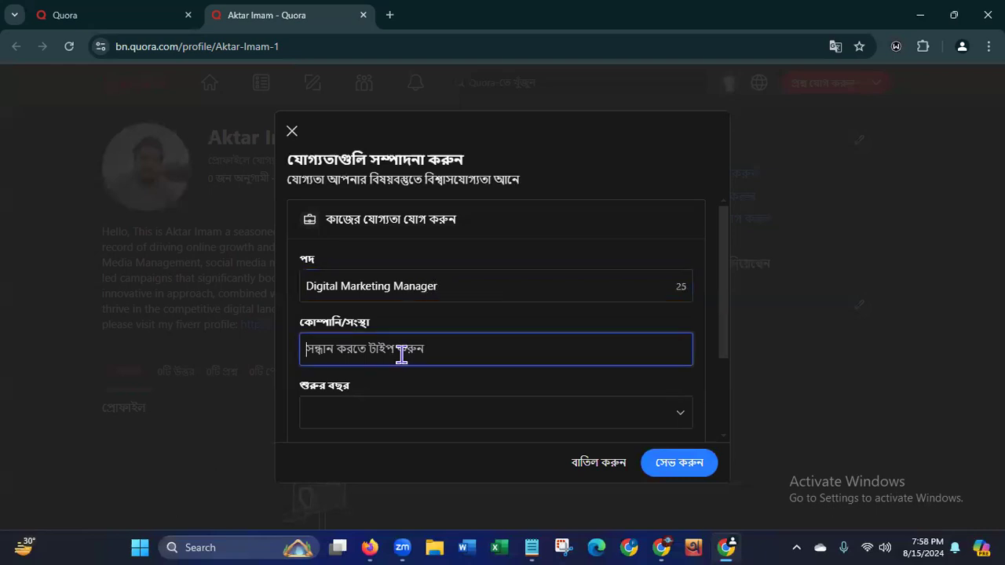
type("Fi")
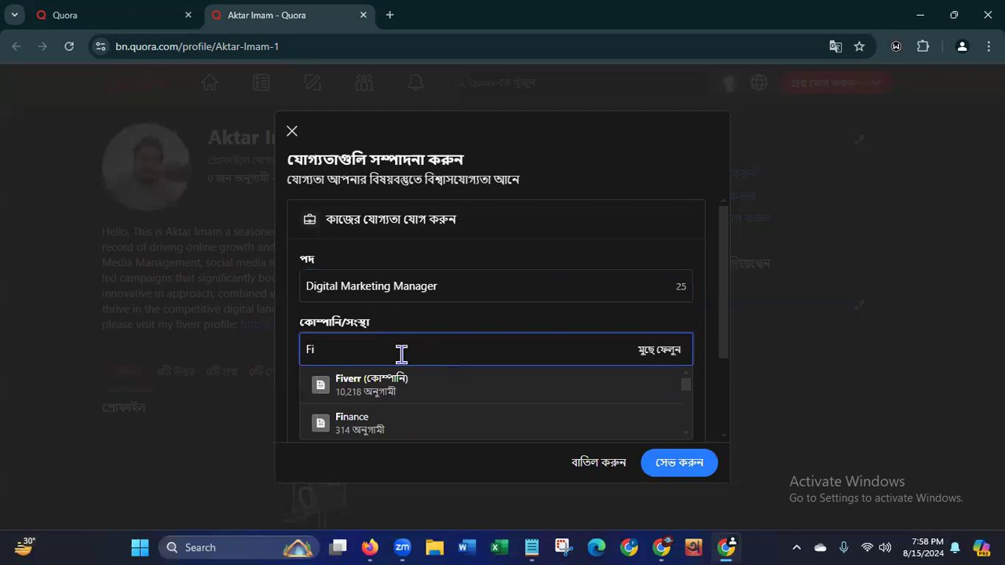
left_click(386, 391)
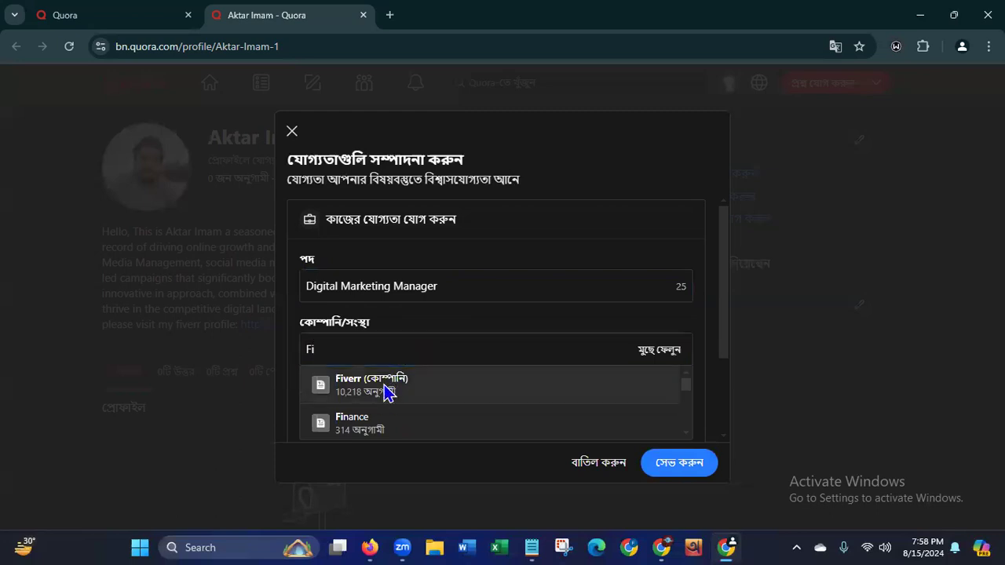
left_click(424, 418)
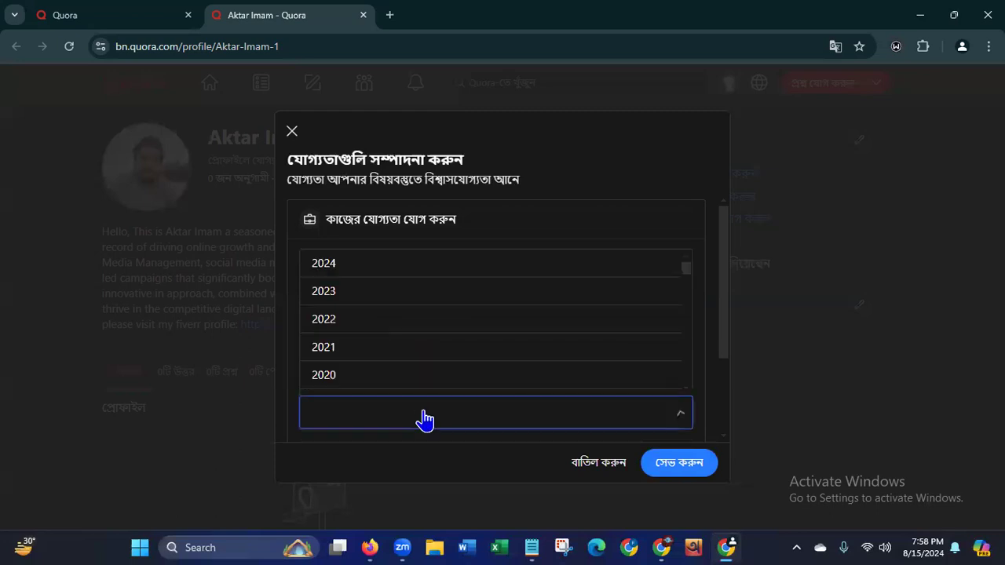
left_click(369, 267)
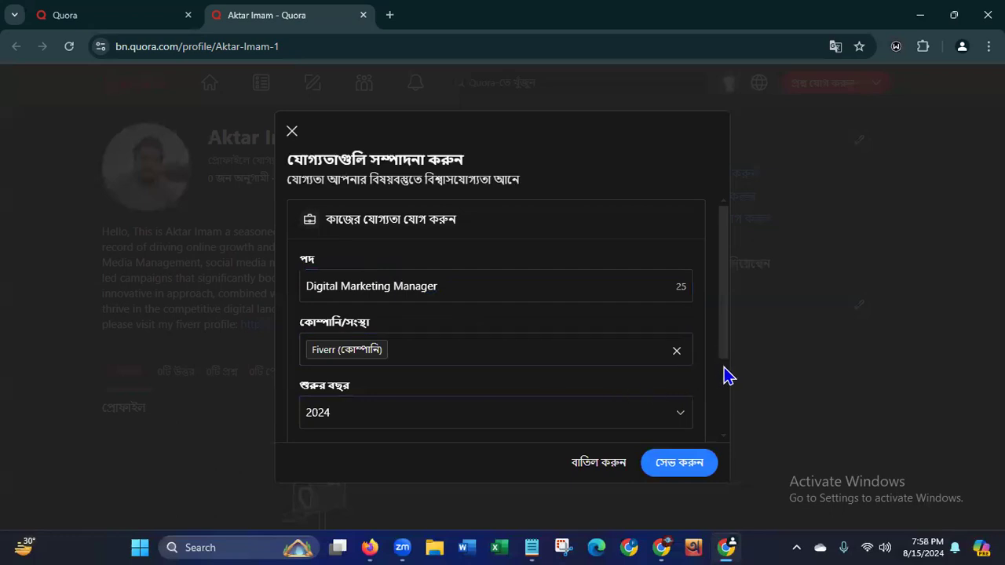
left_click_drag(725, 375, 726, 447)
left_click(305, 399)
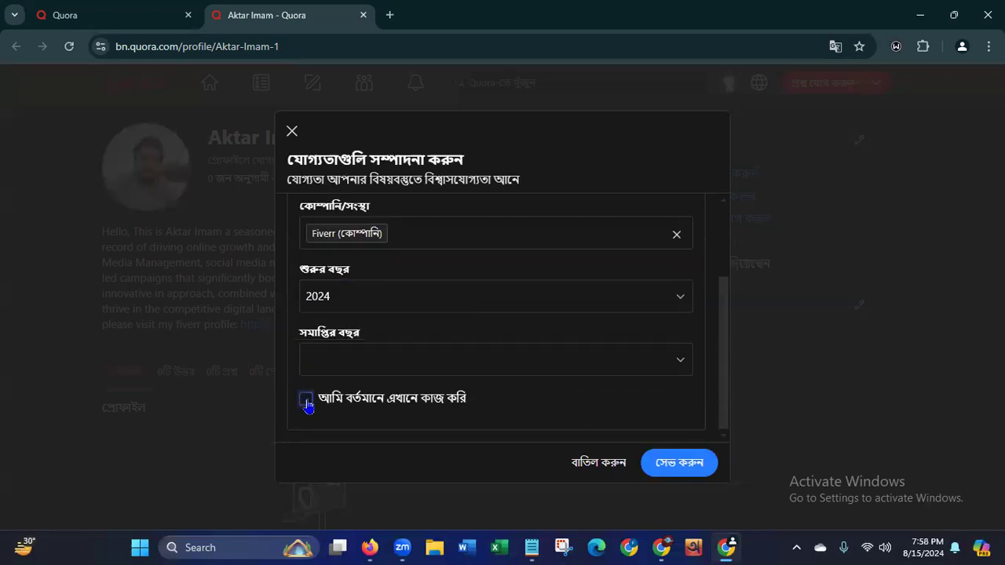
left_click(680, 468)
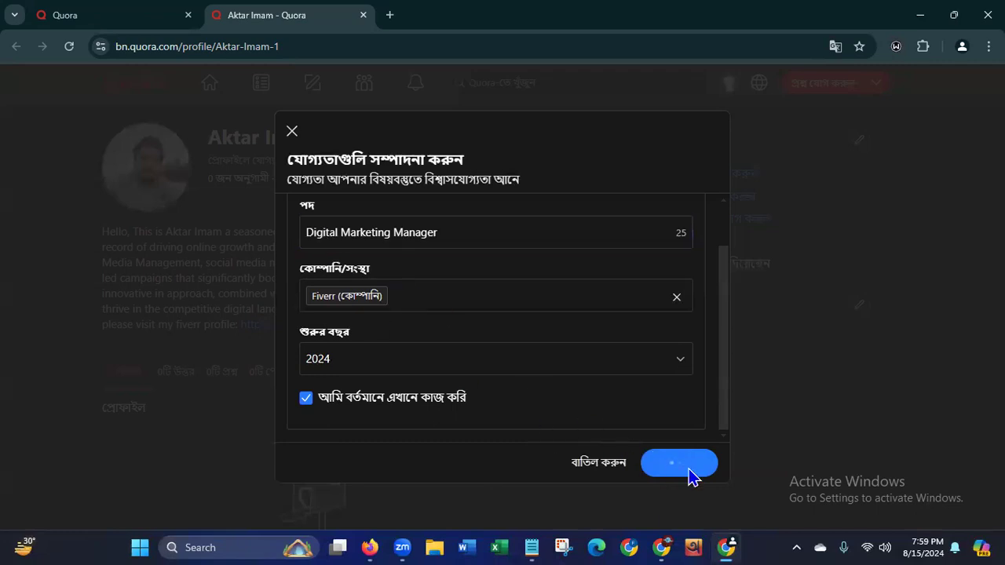
- Close the credentials editor to return to the profile page
left_click(590, 466)
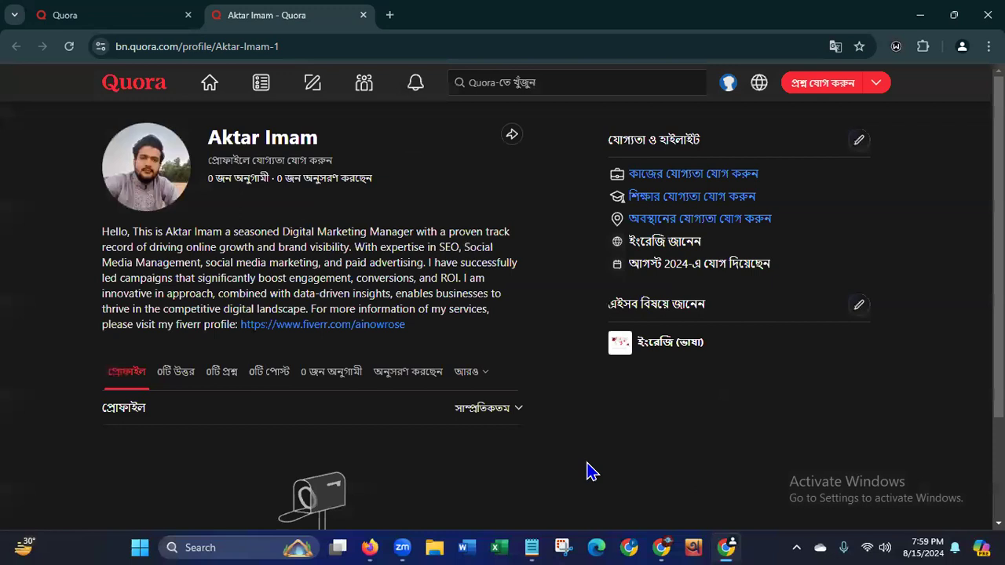
- Reload the profile, close the extra Quora tab, check the Fiverr highlight, and return home
left_click(69, 46)
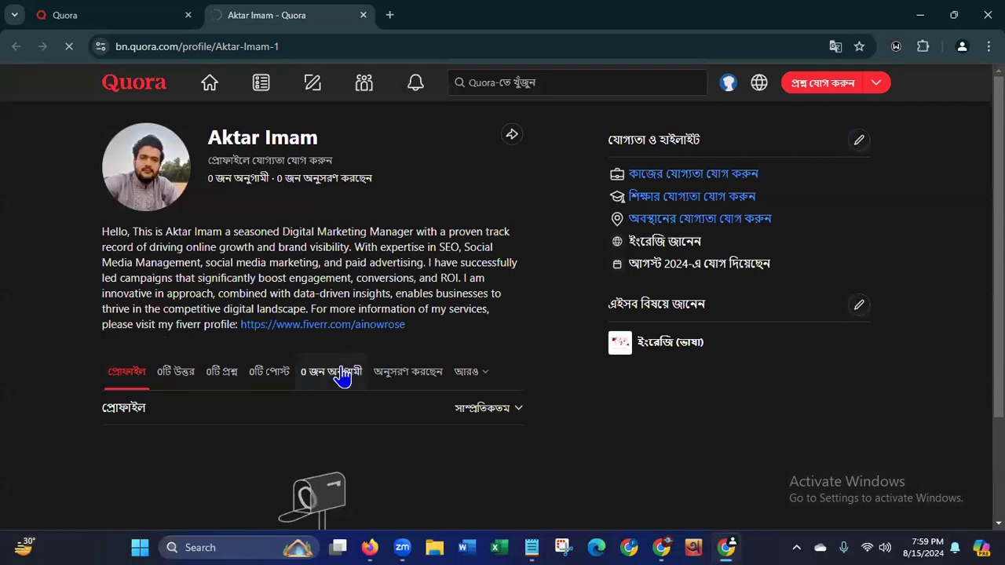
left_click(188, 16)
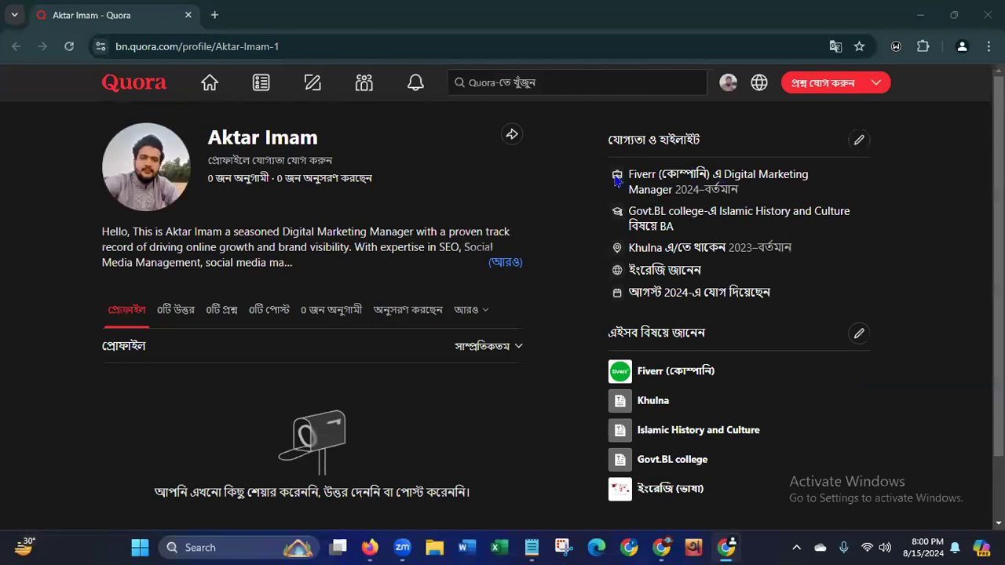
left_click_drag(628, 172, 812, 300)
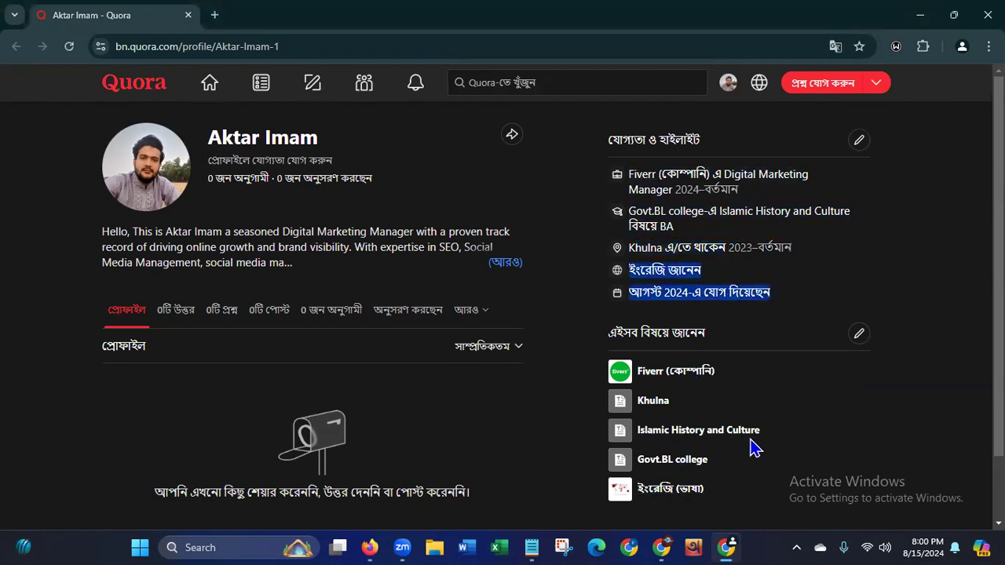
left_click(72, 444)
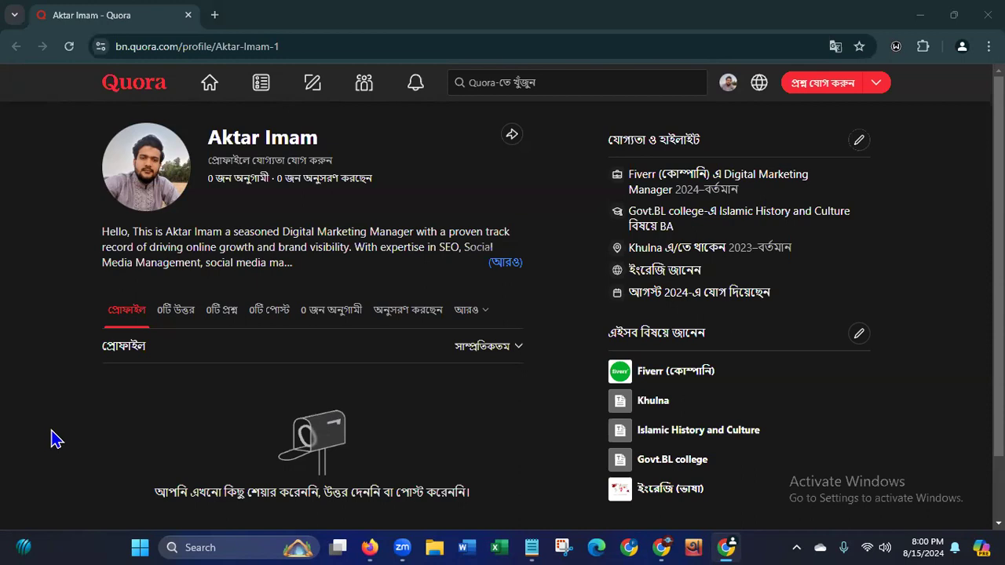
left_click(219, 89)
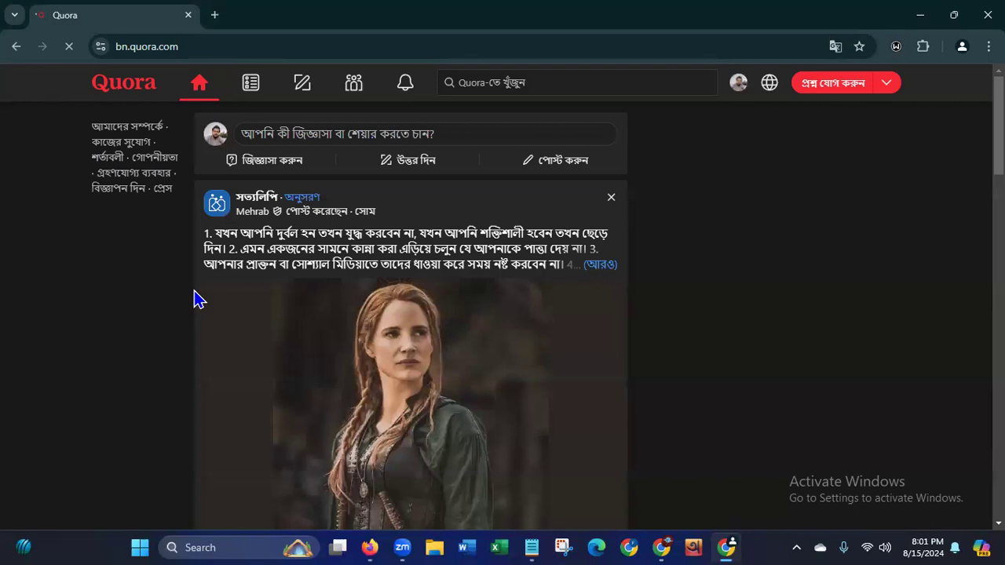
- Expand the numbered-list advice post with (আরও) and scroll down the feed to read it
left_click(601, 266)
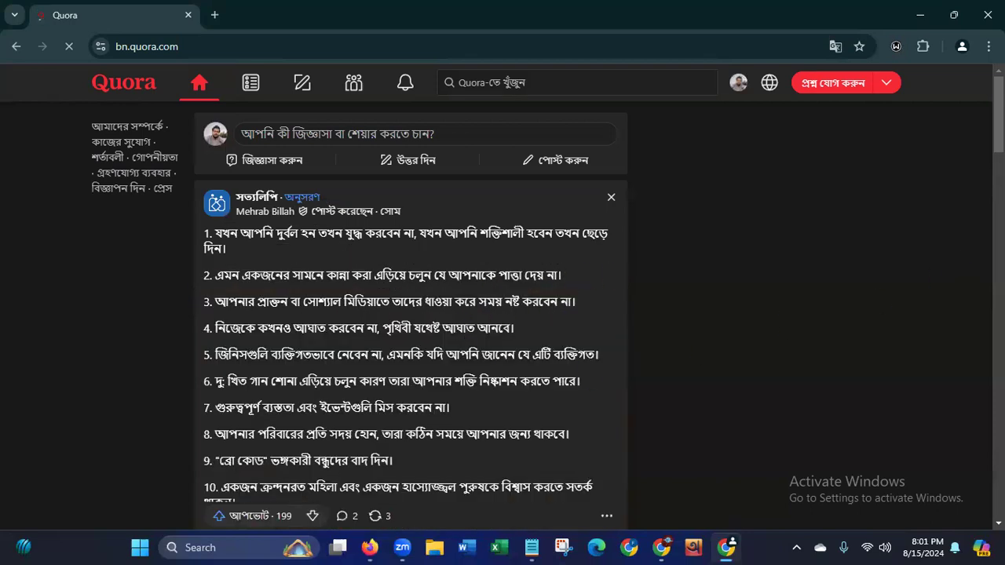
scroll(411, 303, "down", 8)
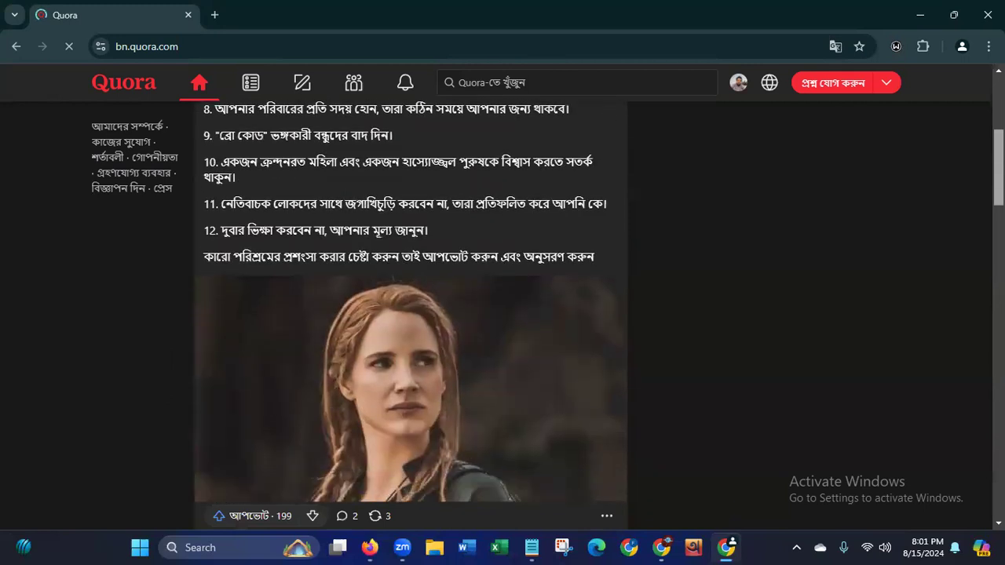
scroll(969, 282, "down", 3)
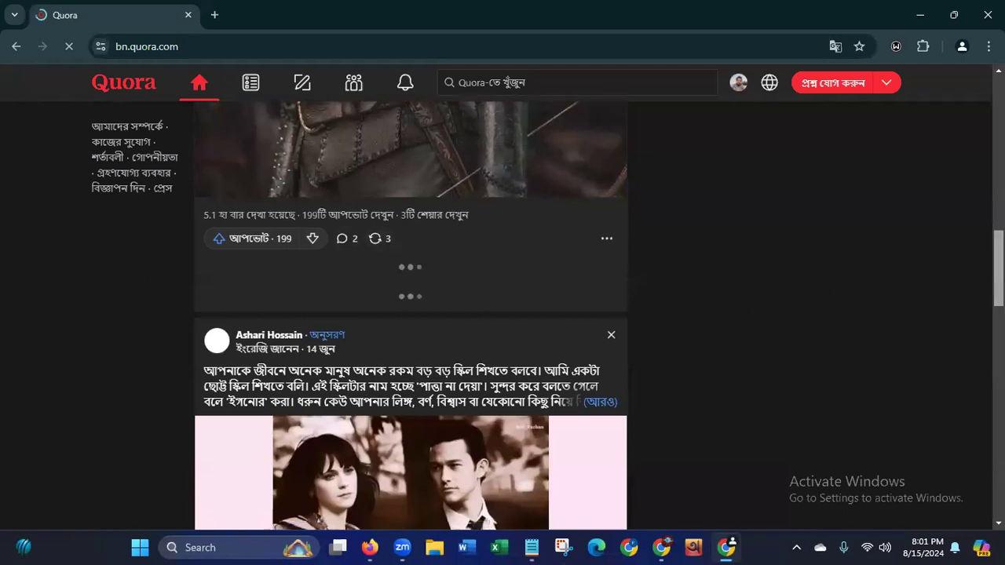
scroll(410, 315, "down", 2)
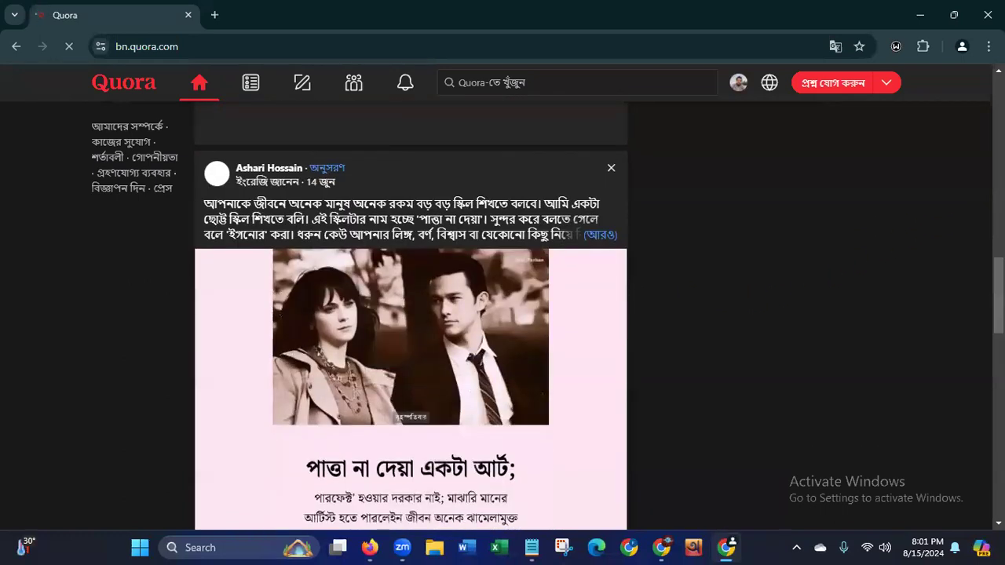
scroll(410, 314, "down", 4)
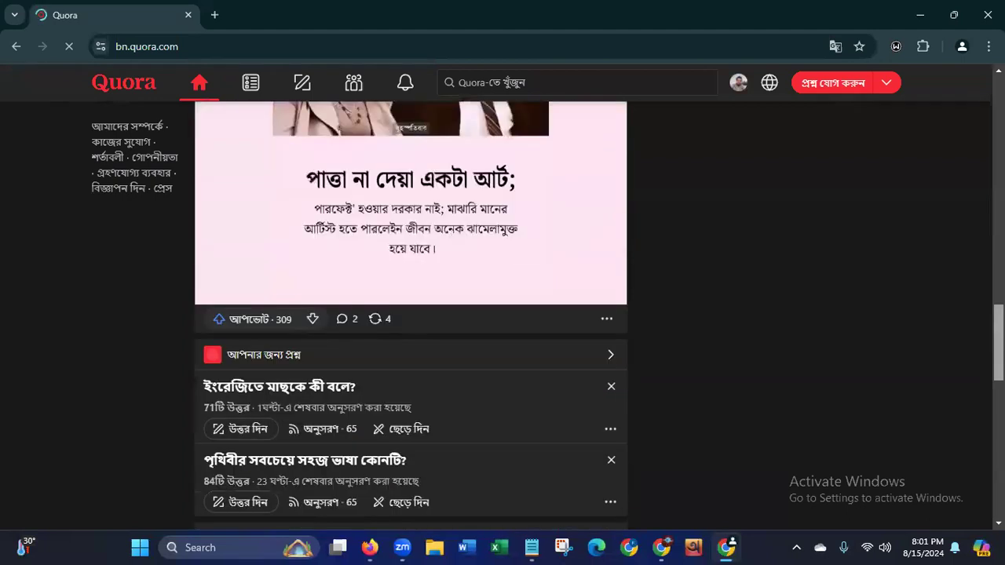
scroll(411, 314, "down", 2)
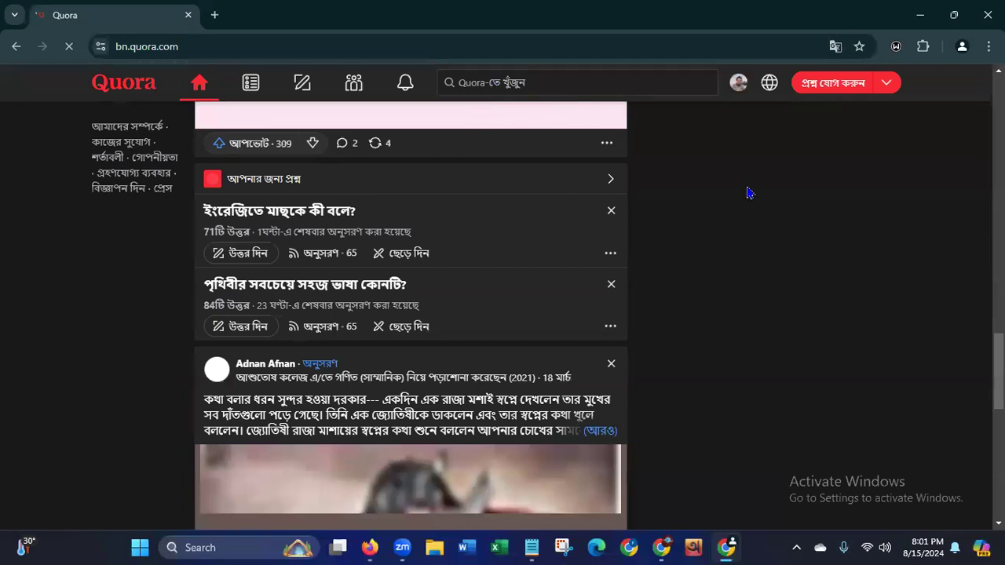
scroll(998, 377, "down", 2)
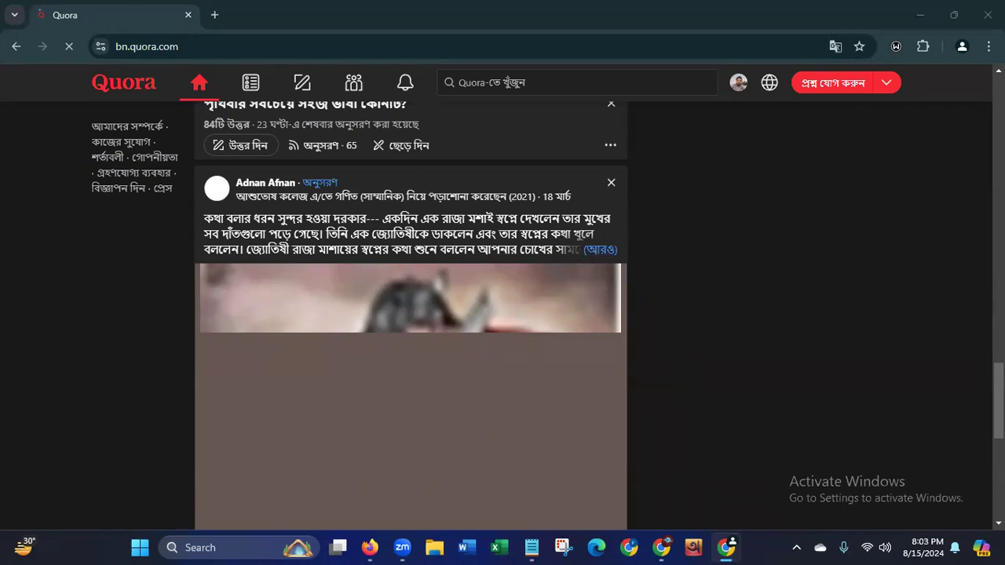
scroll(411, 314, "up", 15)
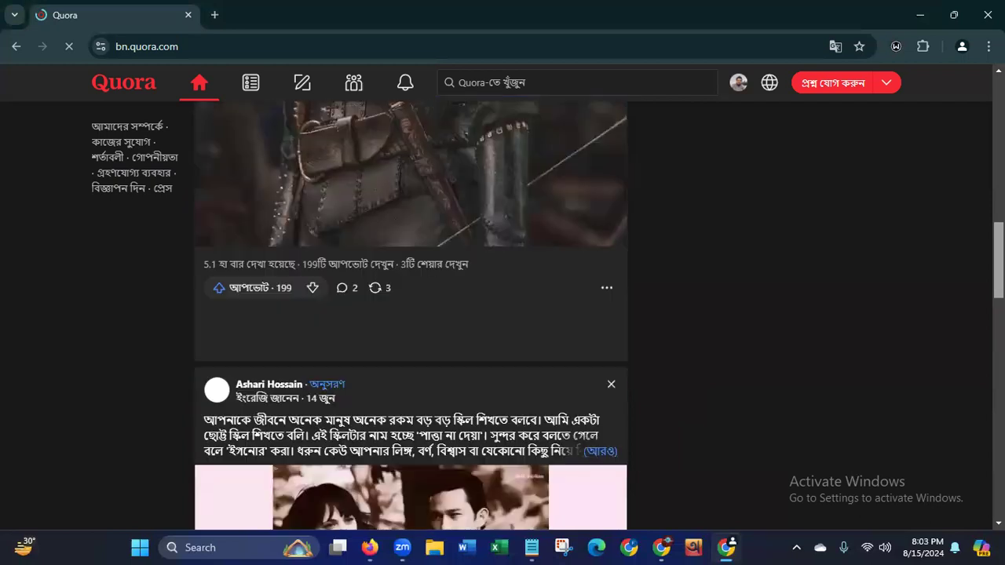
scroll(411, 314, "up", 3)
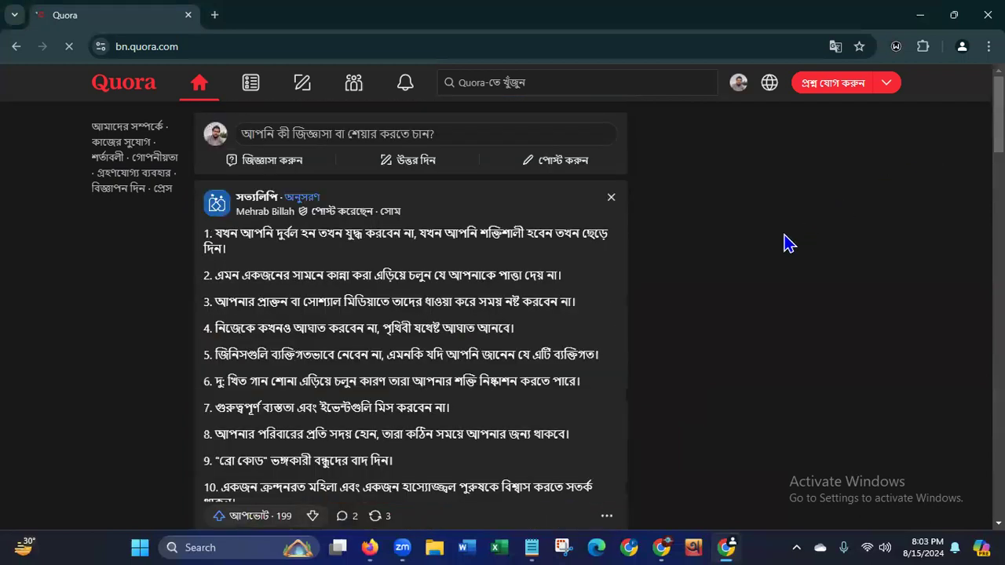
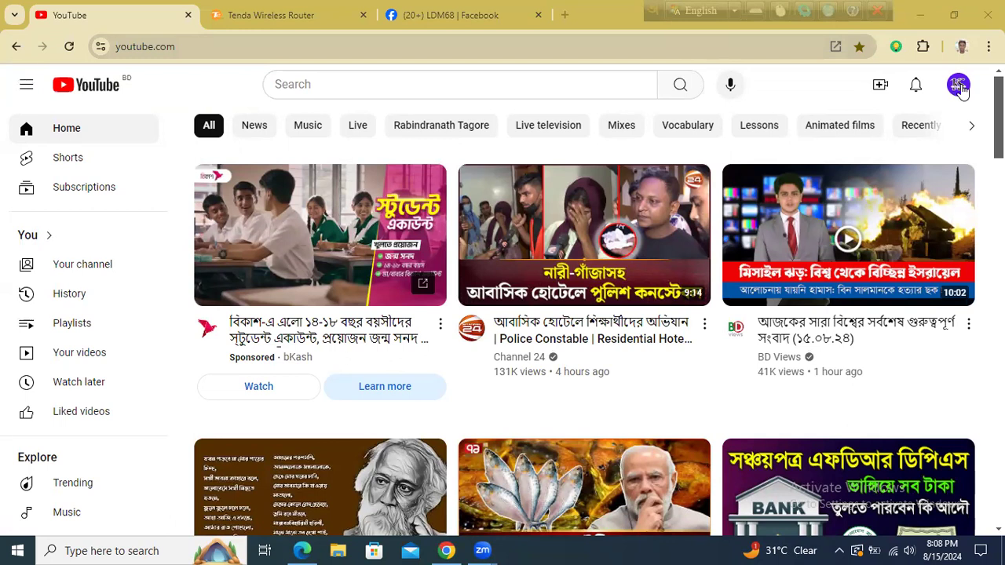
- Visit the current channel page, then open View all channels and choose Create a channel
left_click(958, 88)
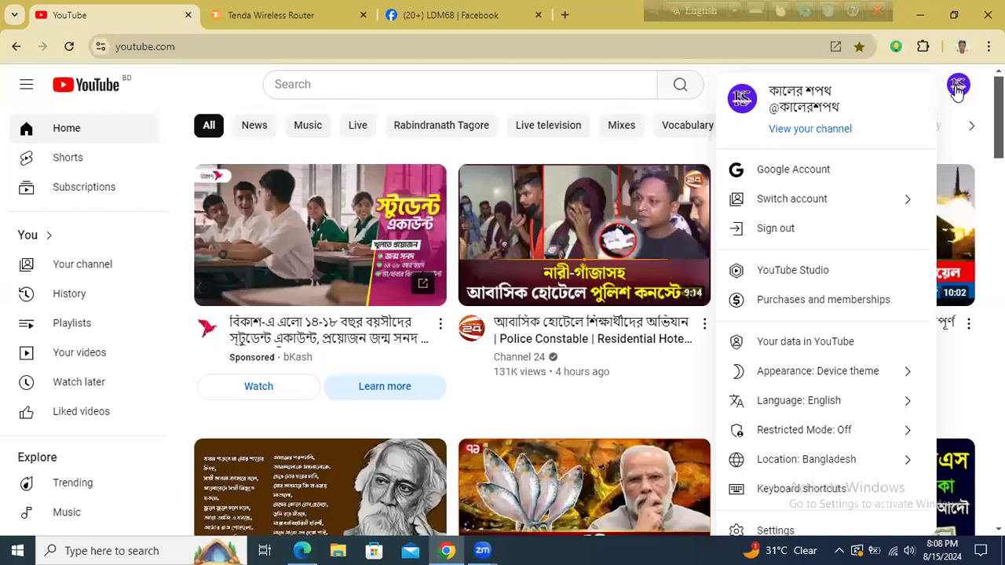
left_click(818, 133)
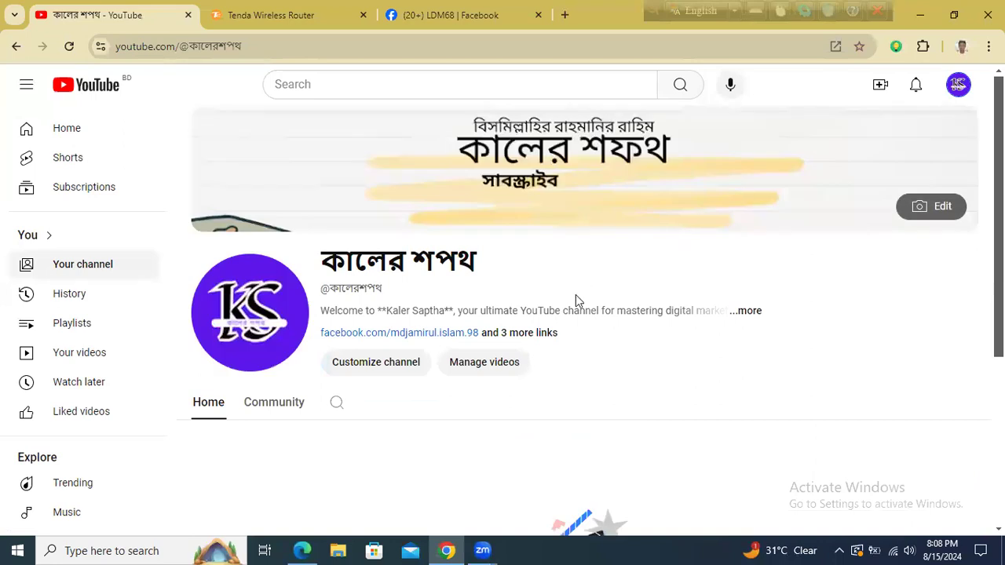
left_click(956, 91)
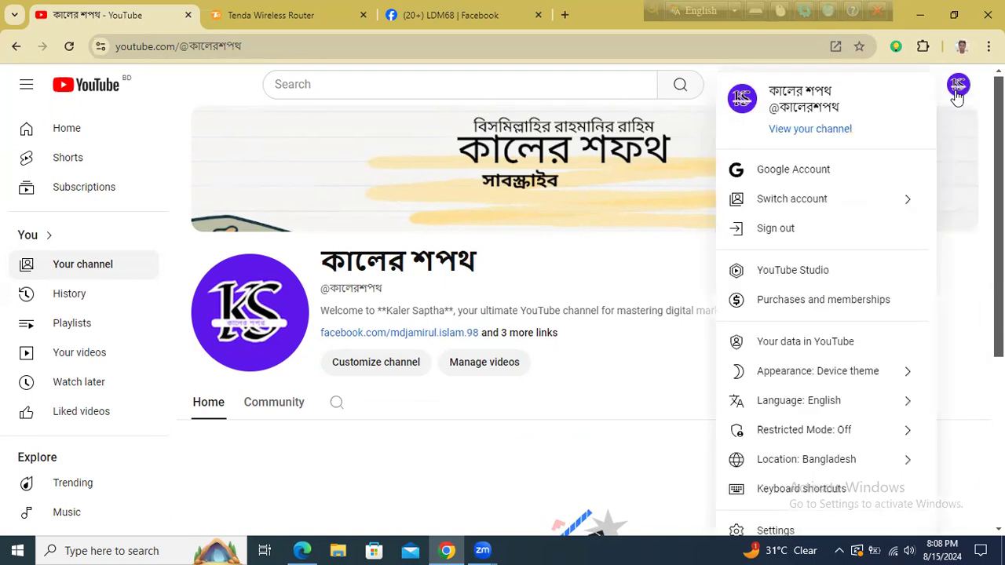
left_click(815, 206)
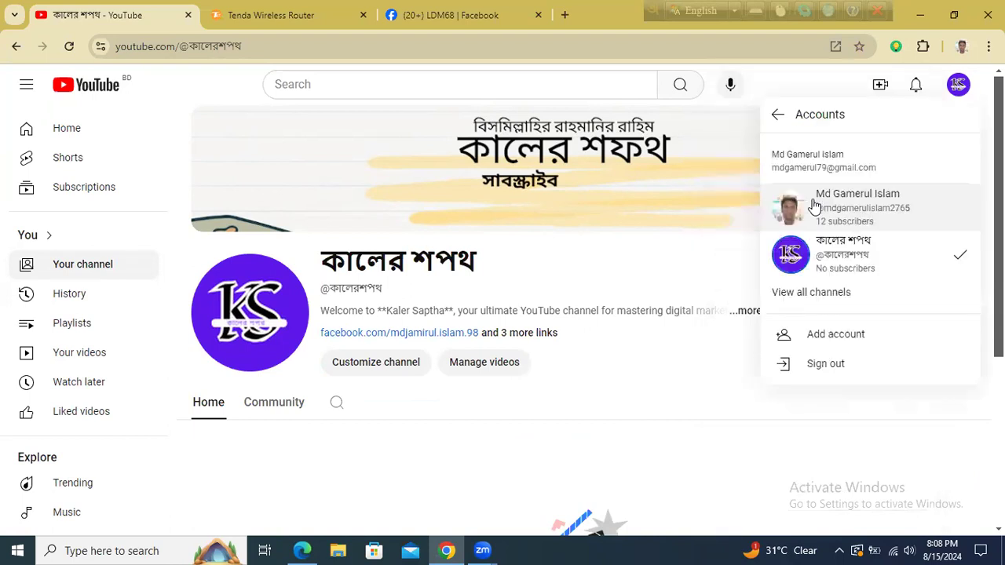
left_click(799, 296)
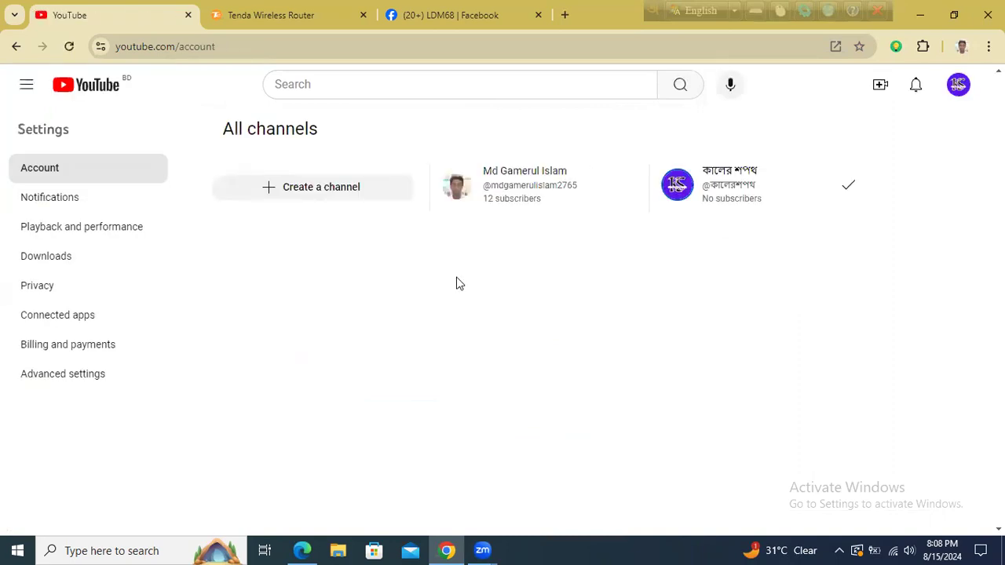
left_click(321, 188)
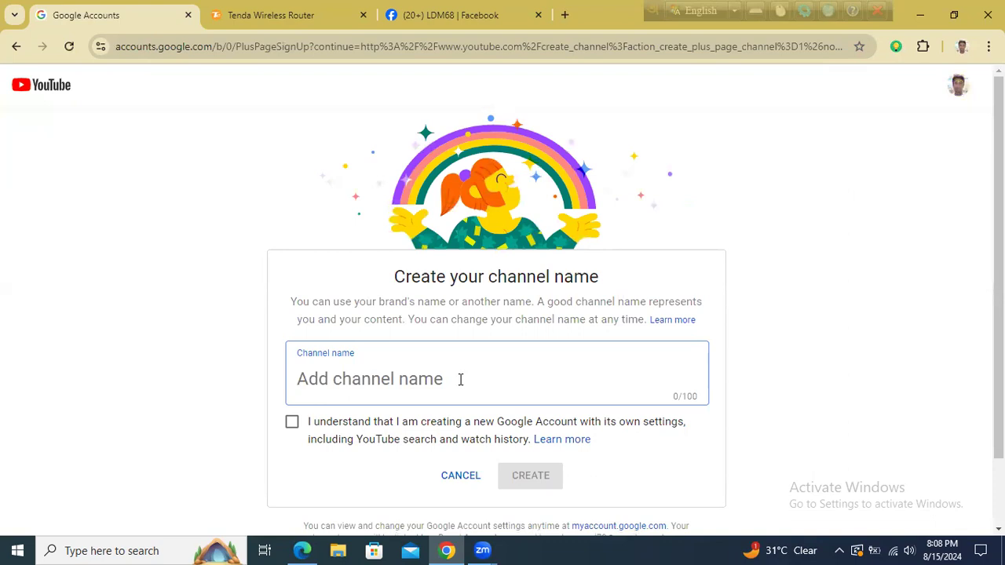
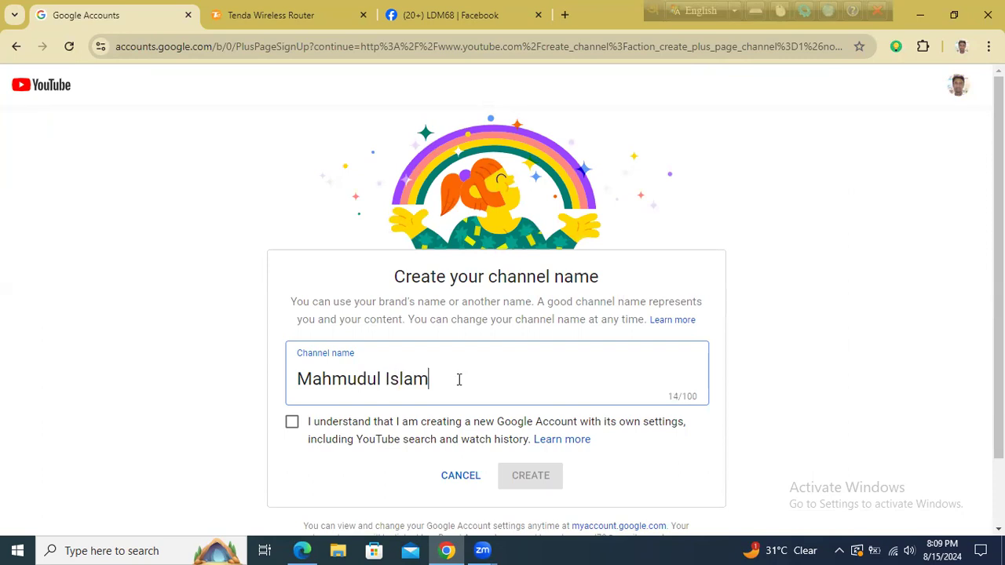
- Name the channel with the owner's full name, acknowledge the new Google Account, and create it
left_click(291, 425)
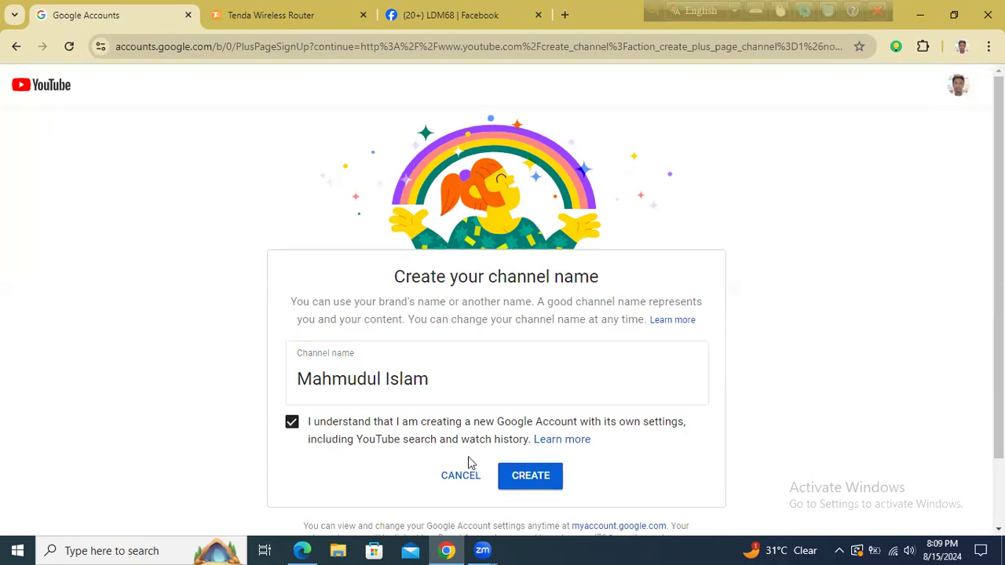
left_click(547, 482)
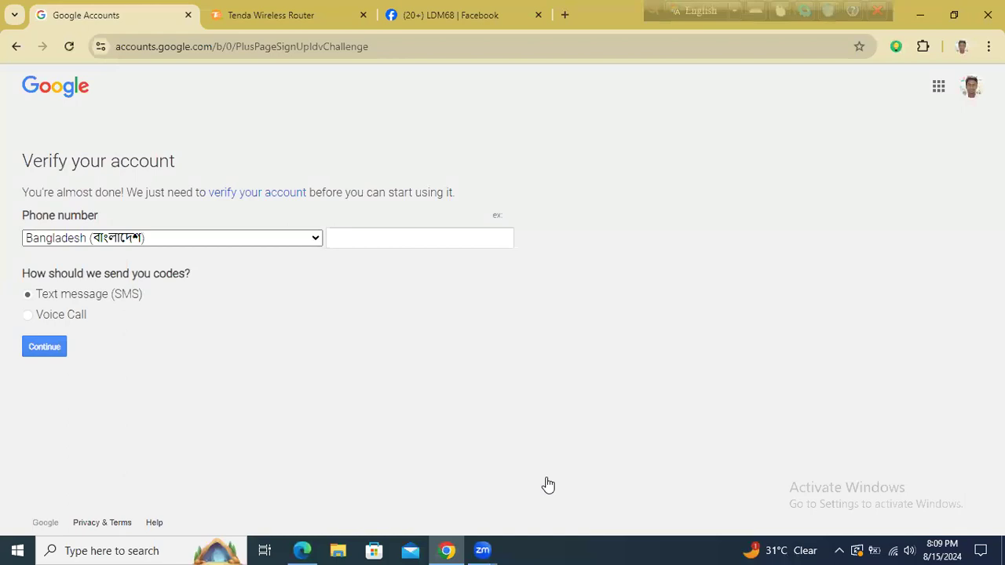
- Enter a Bangladesh mobile number for SMS verification codes, fixing a mistyped digit
left_click(385, 237)
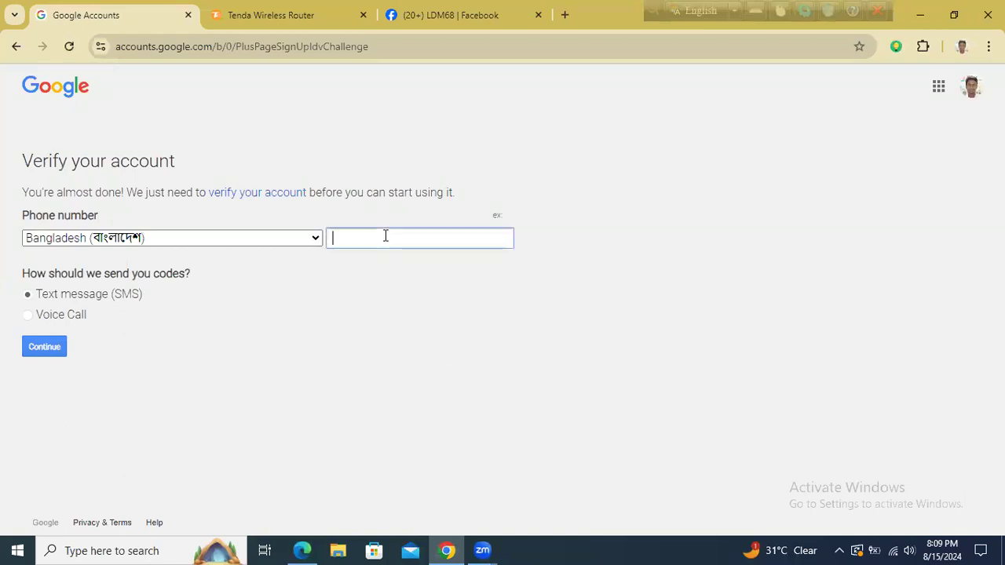
left_click(385, 237)
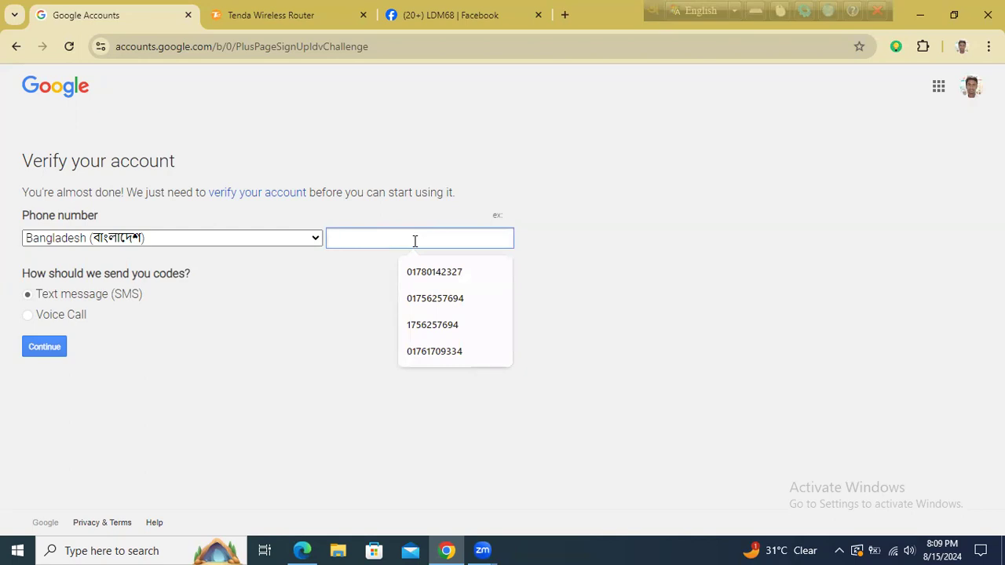
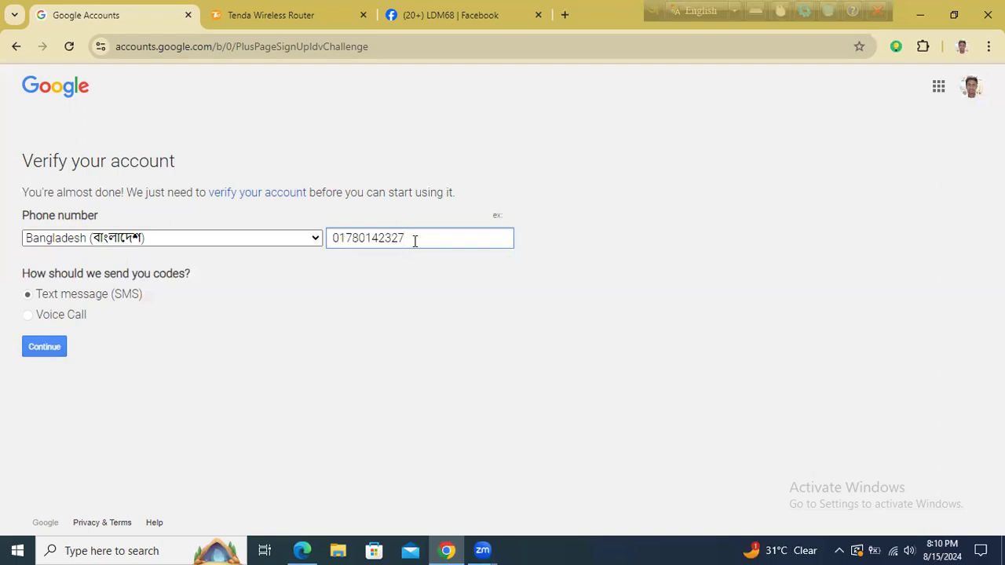
- Open the 'Verify your account' help article in a new tab and scroll through it
left_click(259, 195)
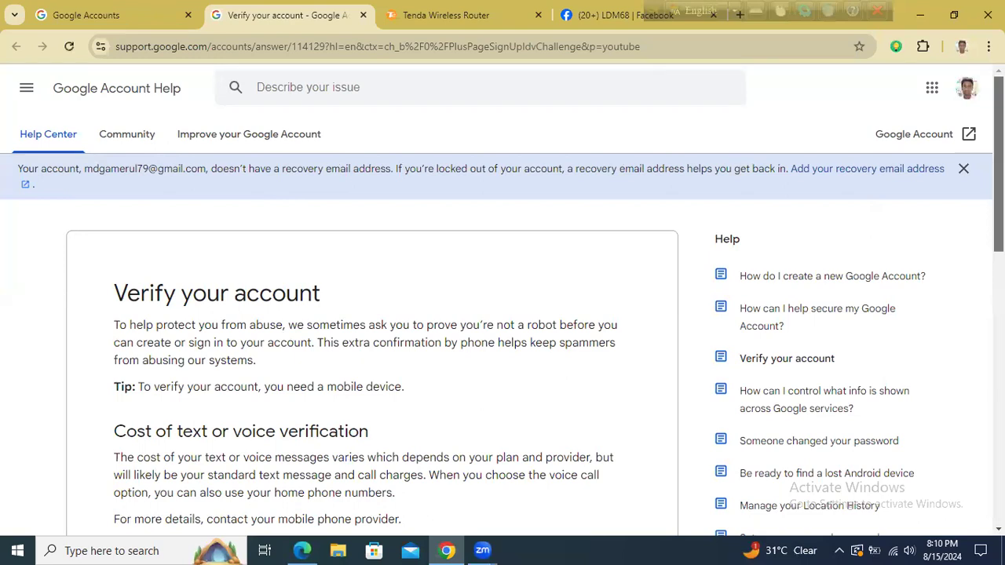
scroll(997, 196, "down", 3)
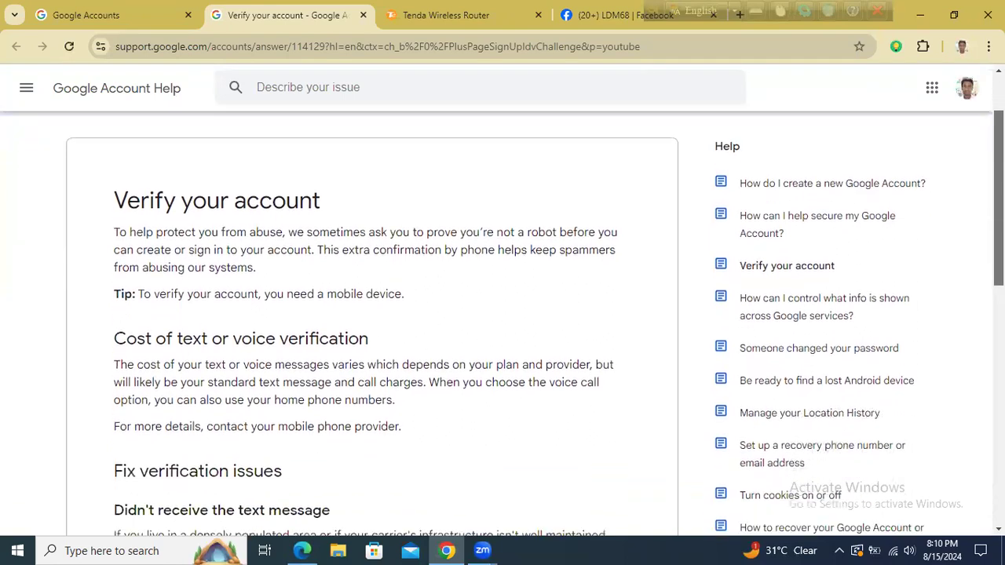
scroll(998, 196, "down", 1)
scroll(998, 196, "down", 1)
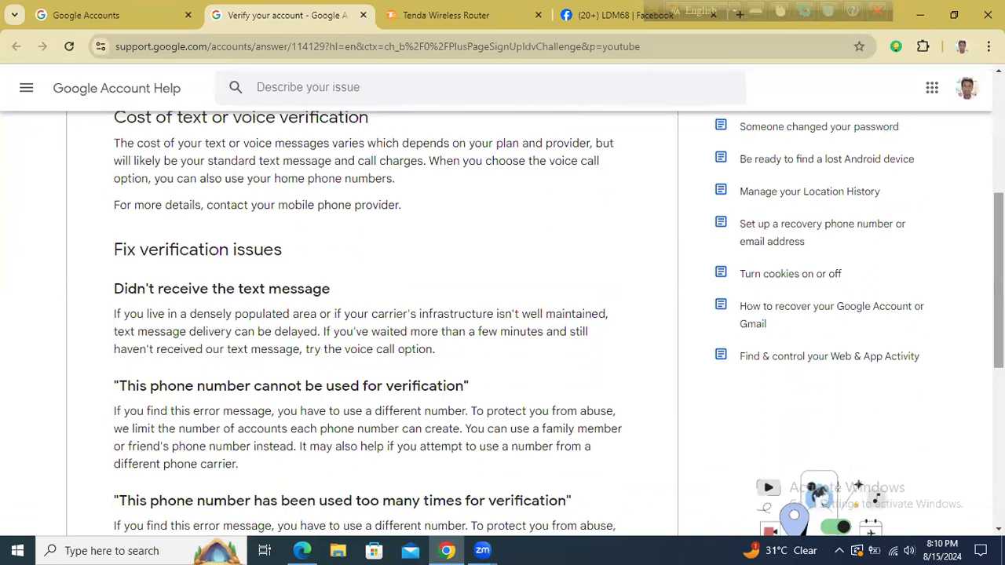
scroll(534, 323, "down", 3)
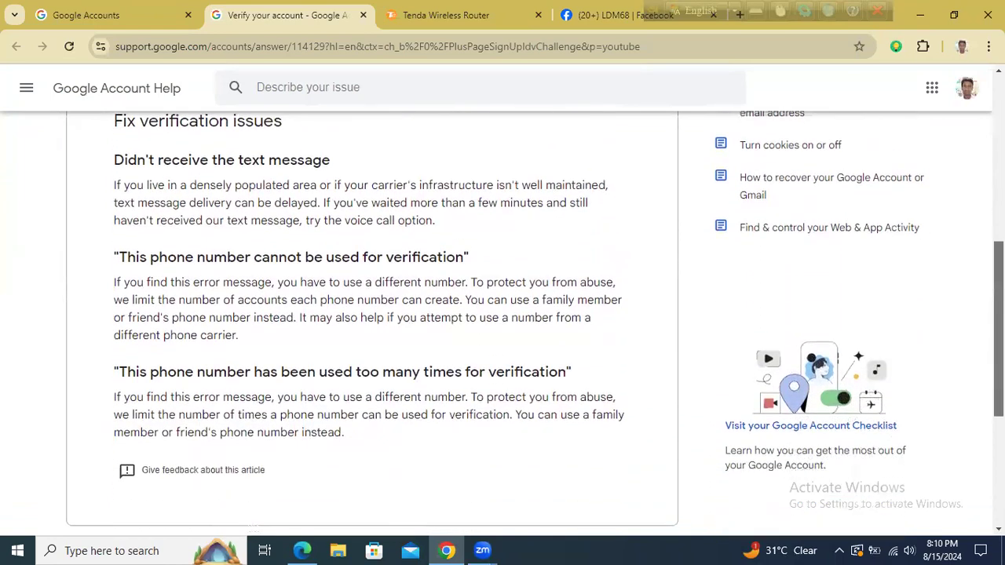
scroll(535, 324, "down", 3)
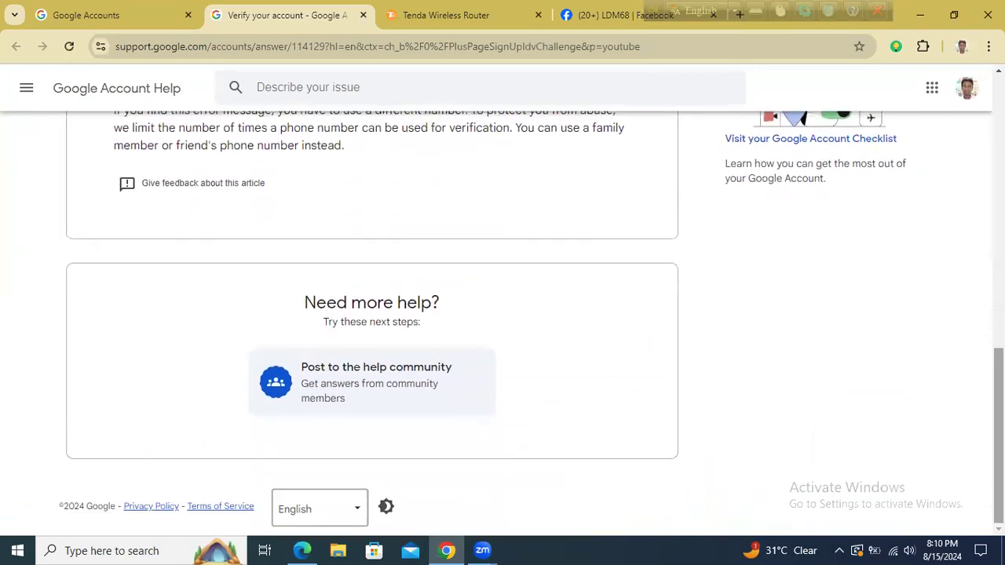
scroll(532, 323, "up", 2)
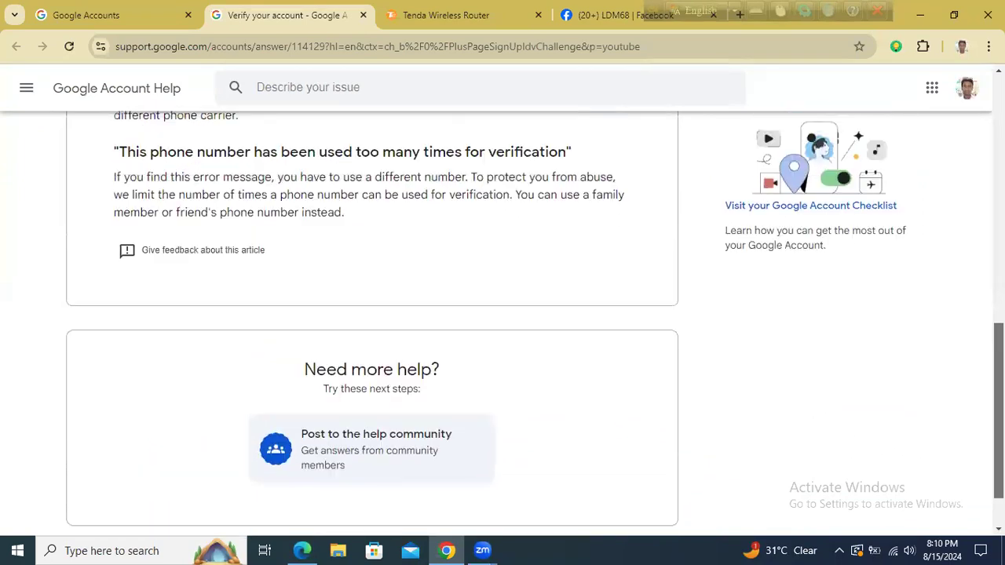
scroll(531, 323, "up", 3)
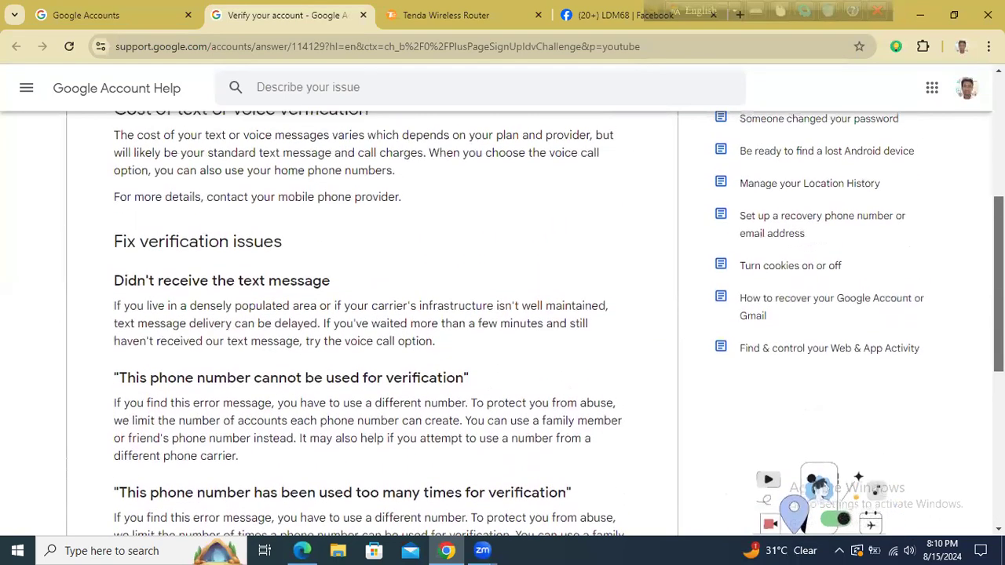
scroll(532, 323, "up", 1)
scroll(503, 323, "up", 2)
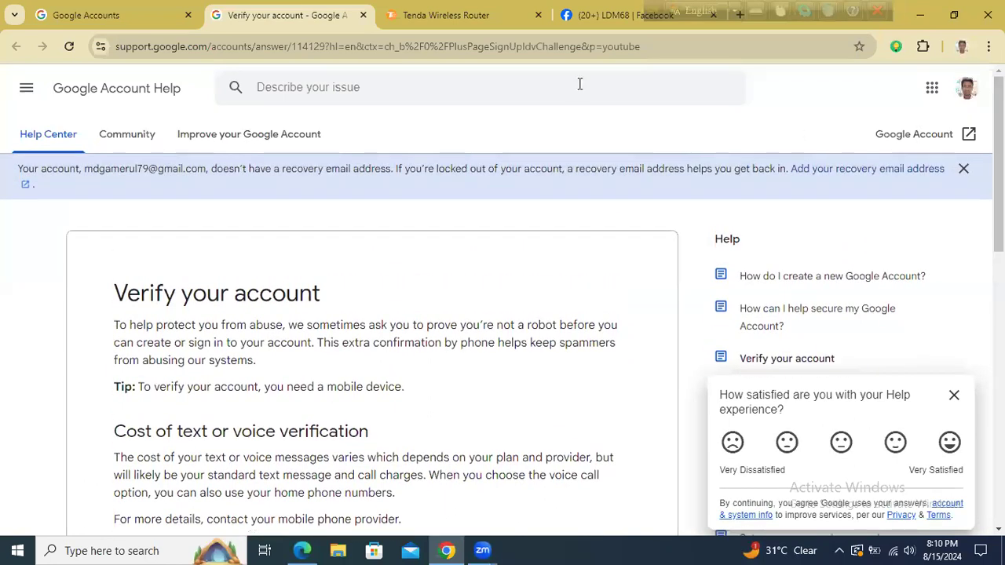
- Return to the verification form and keep Bangladesh as the phone country
left_click(128, 13)
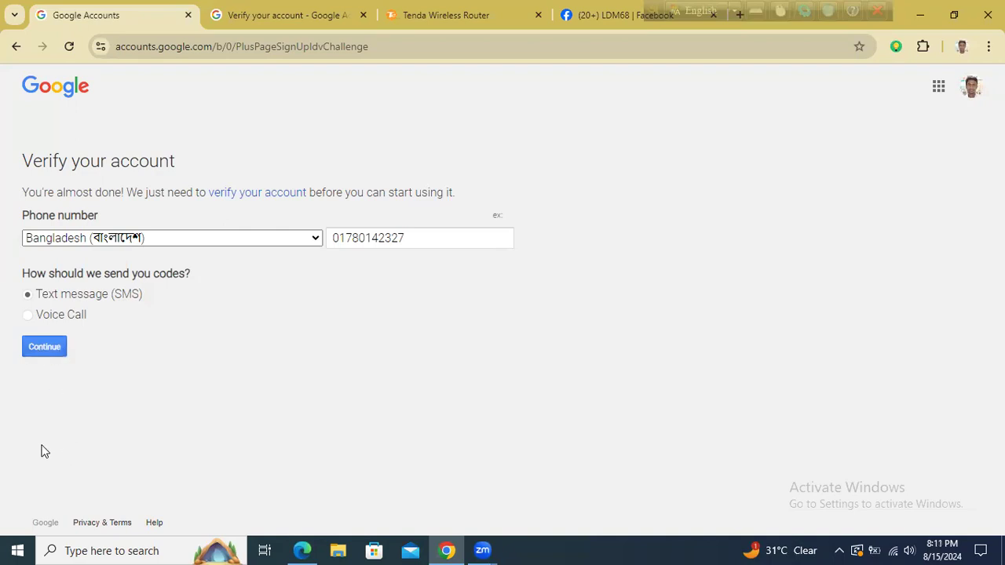
left_click(45, 349)
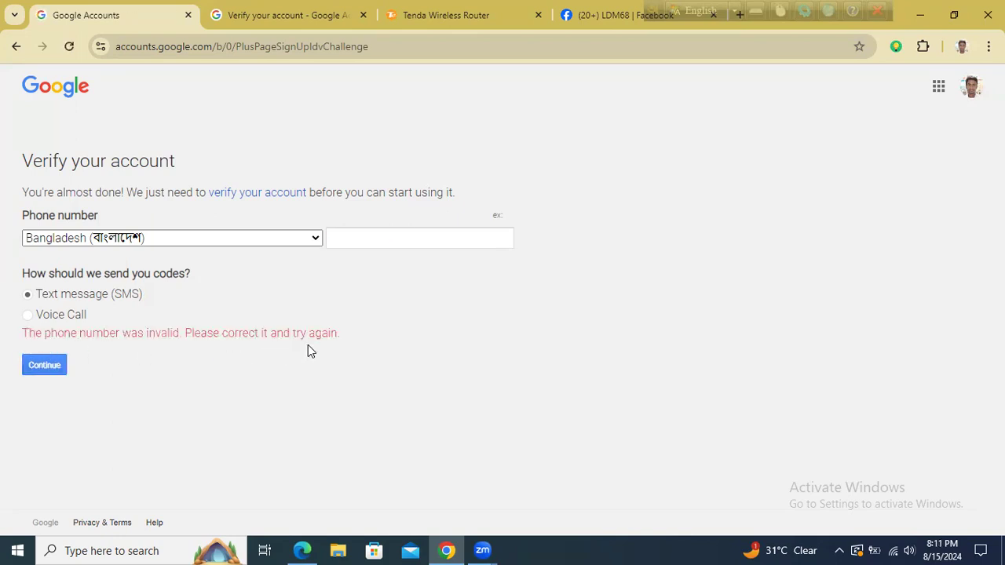
left_click(351, 238)
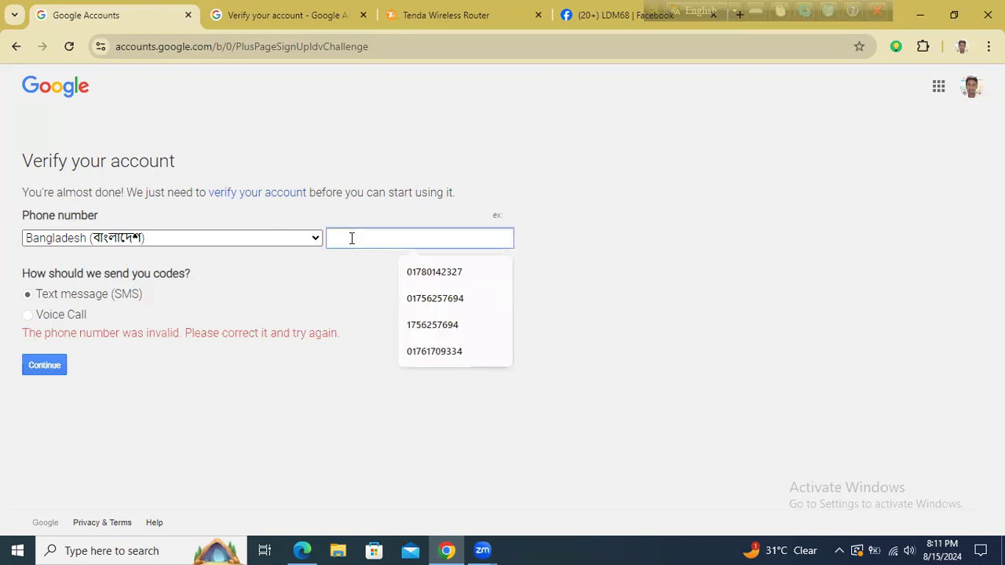
left_click(311, 239)
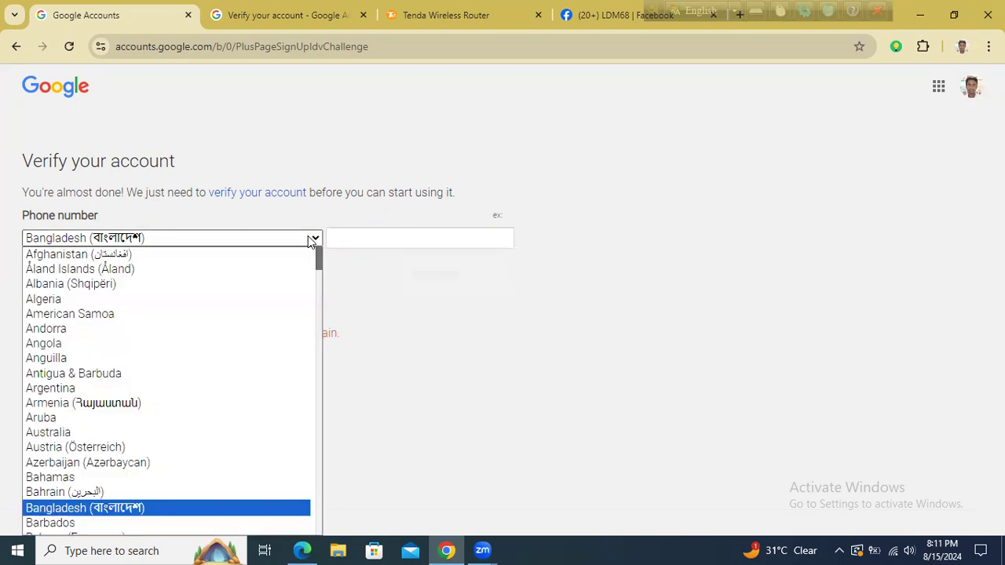
left_click(131, 505)
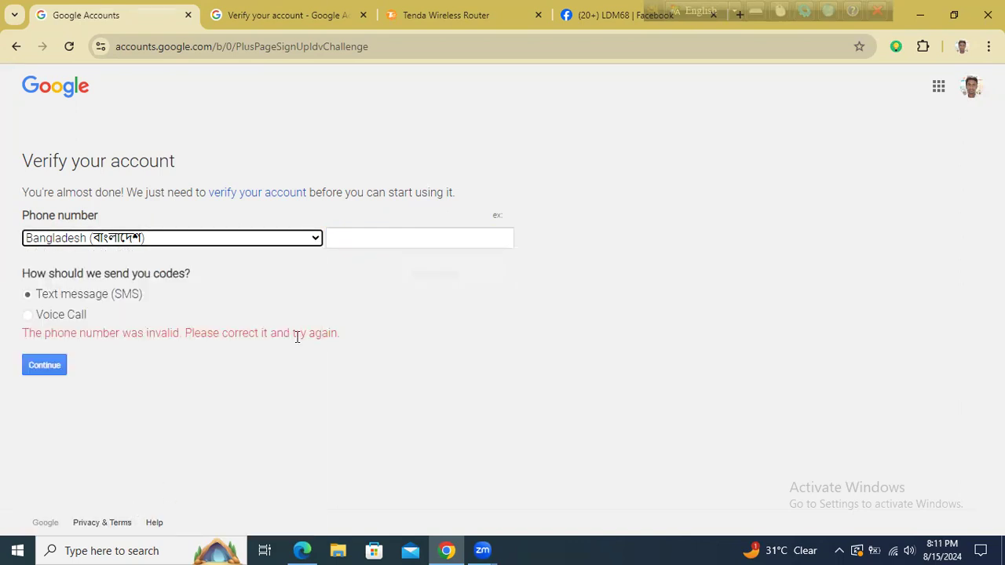
- Enter the mobile number, choose Voice Call, and submit it for verification
left_click(389, 239)
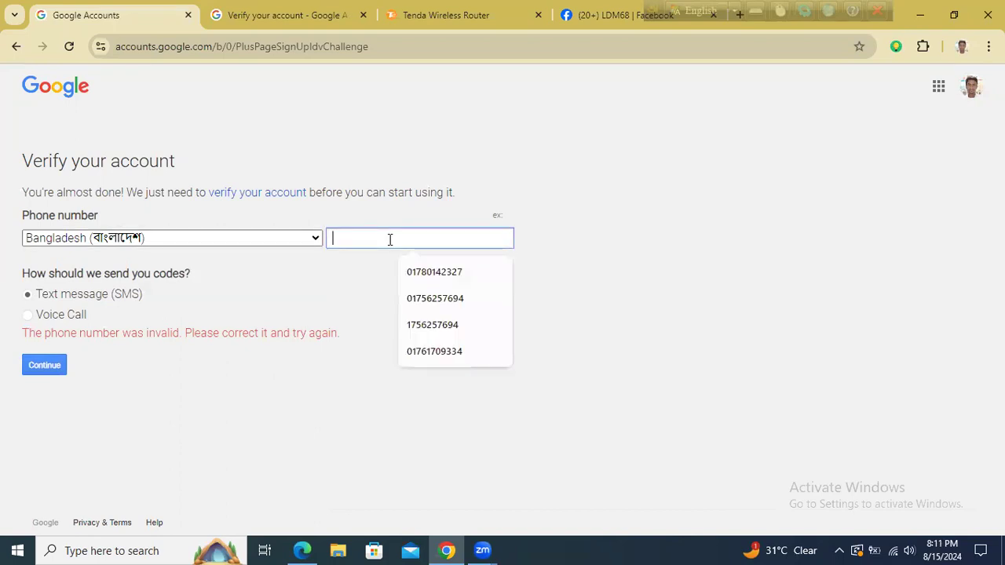
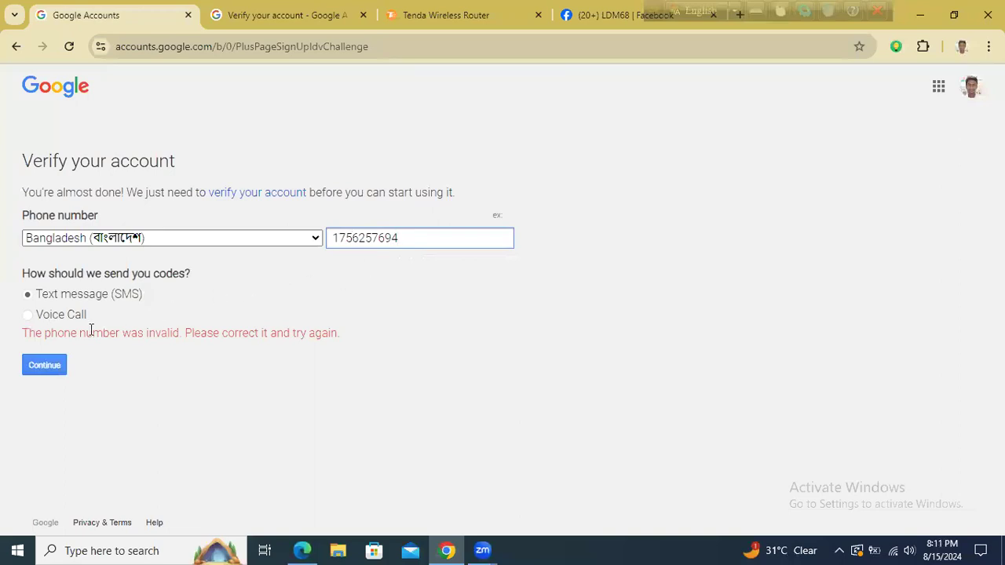
left_click(27, 315)
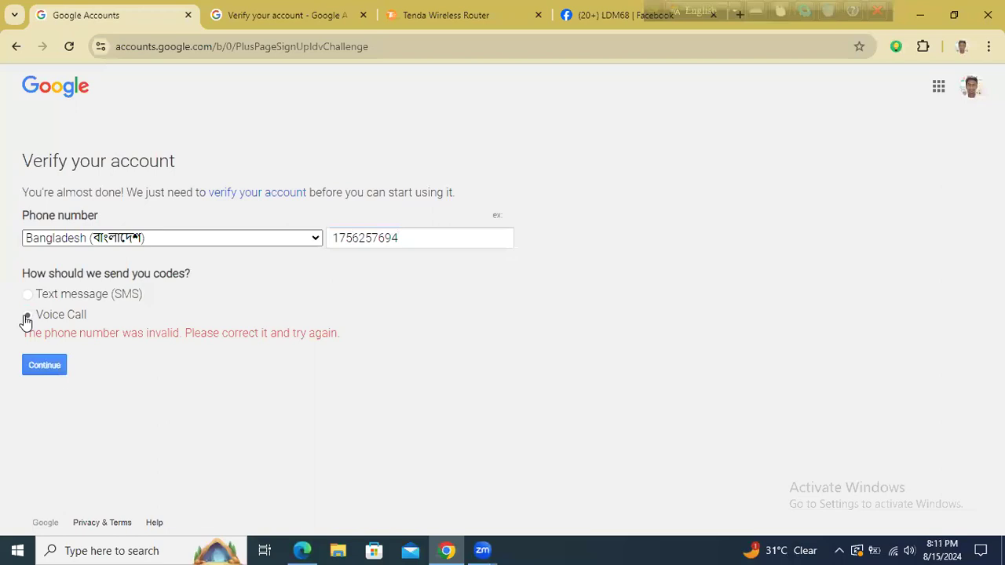
left_click(45, 366)
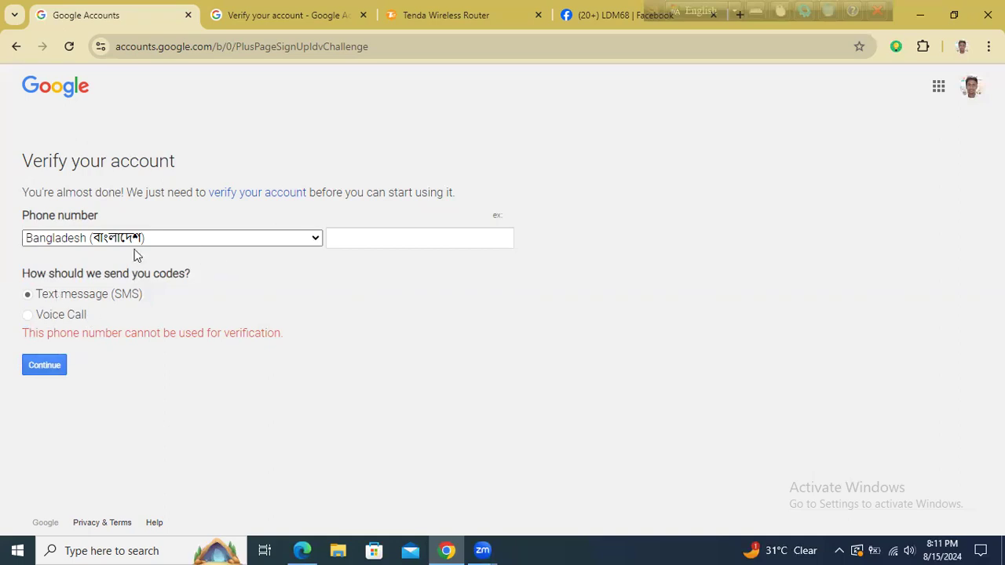
- Minimize Chrome and refresh the Windows desktop
left_click(921, 15)
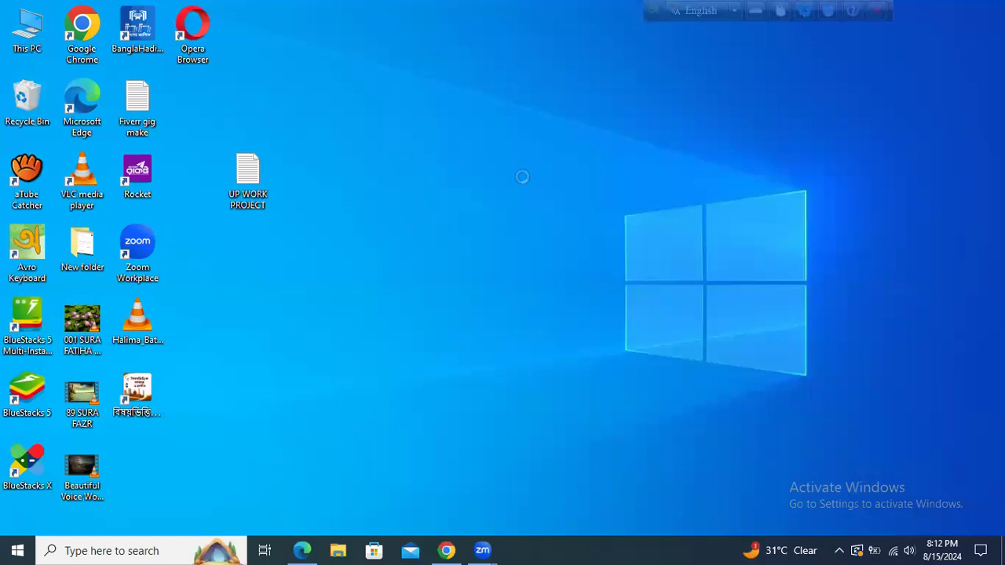
right_click(523, 182)
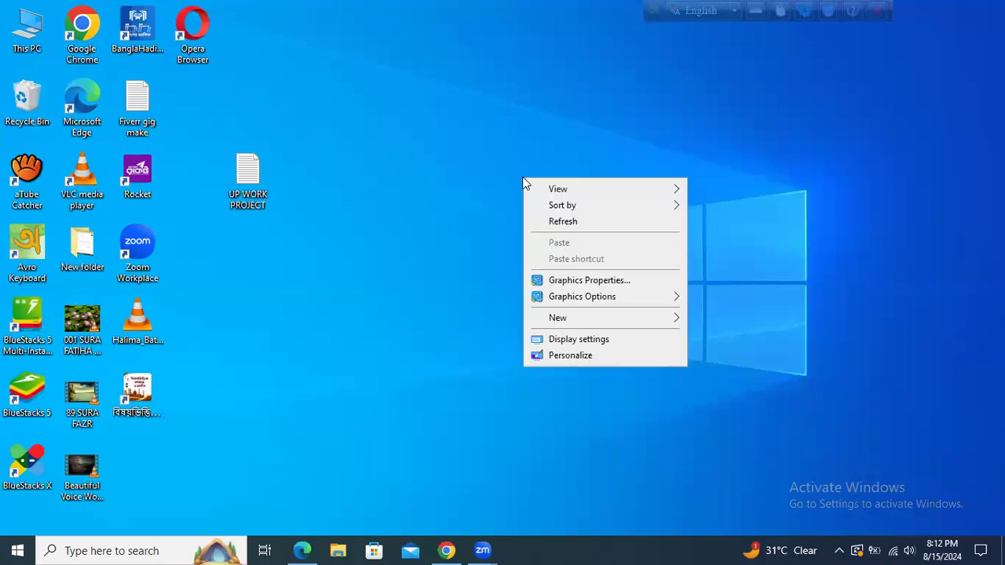
left_click(556, 224)
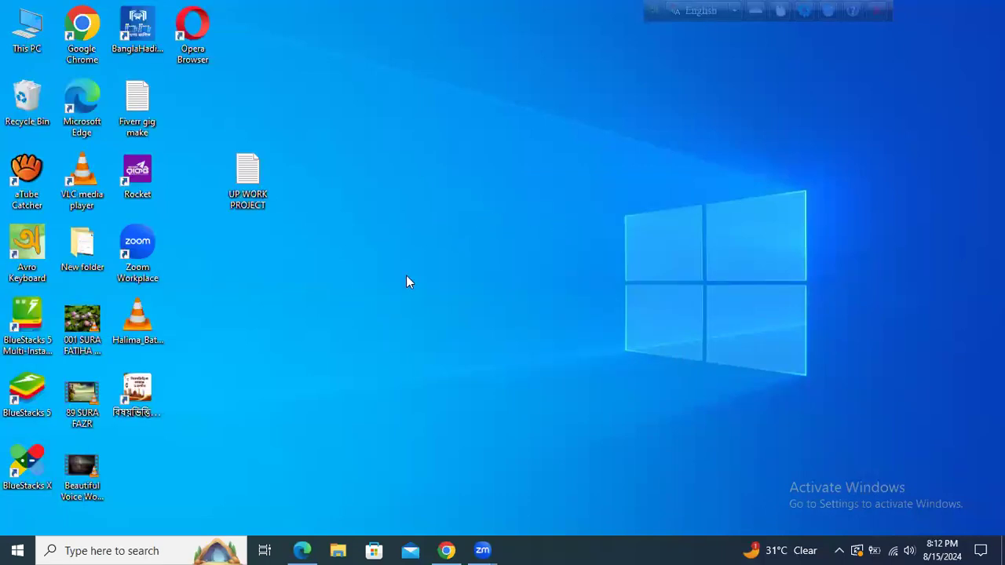
- Launch Chrome in a maximized window and choose Add account from the profile panel
double_click(98, 52)
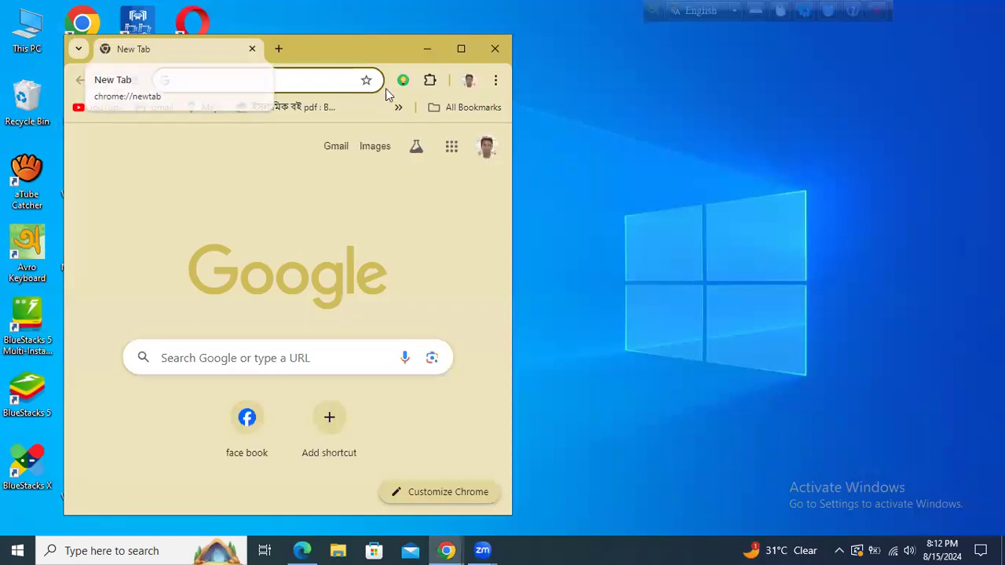
left_click(462, 49)
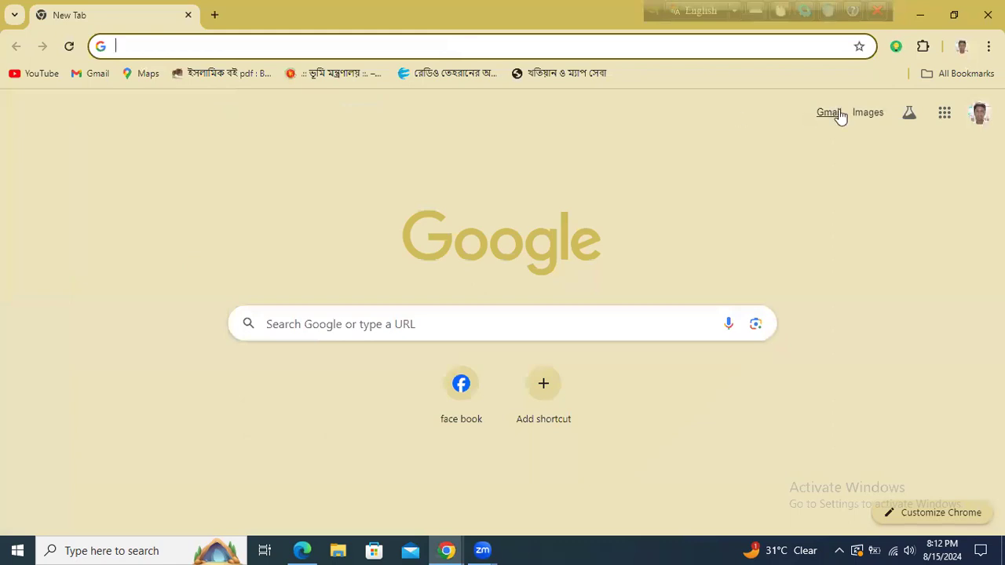
left_click(979, 123)
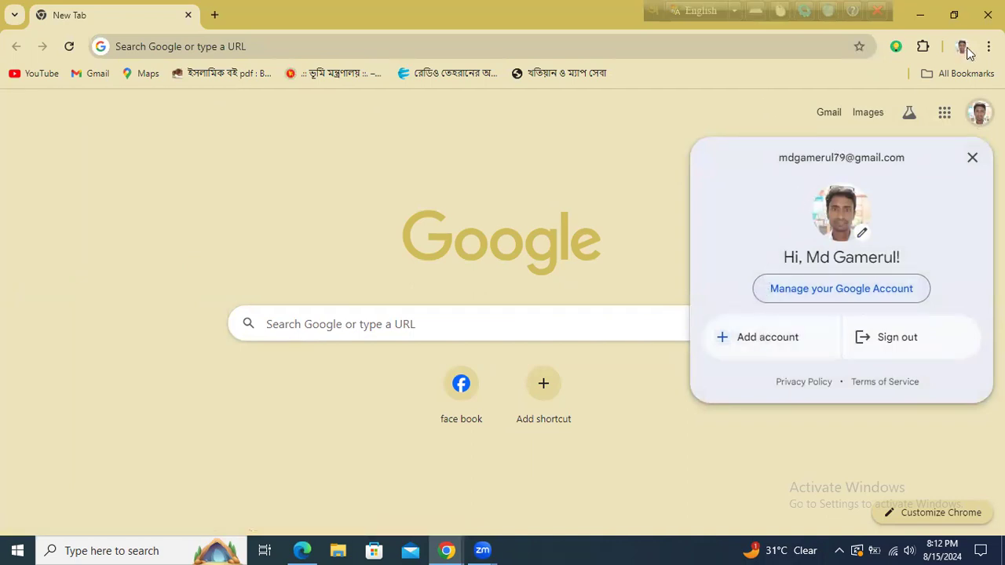
left_click(758, 346)
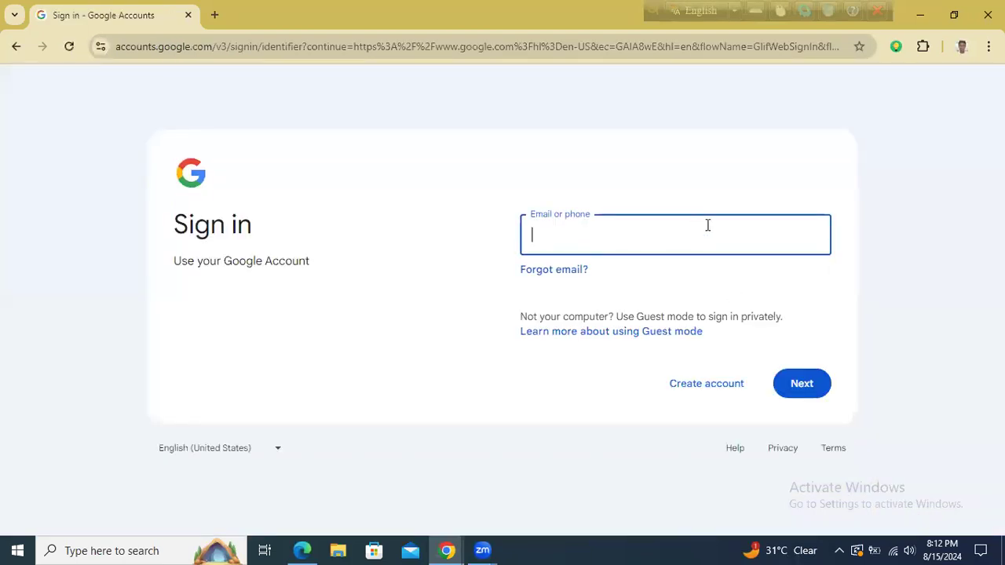
- Sign in with the second account's e-mail address and password
type("j")
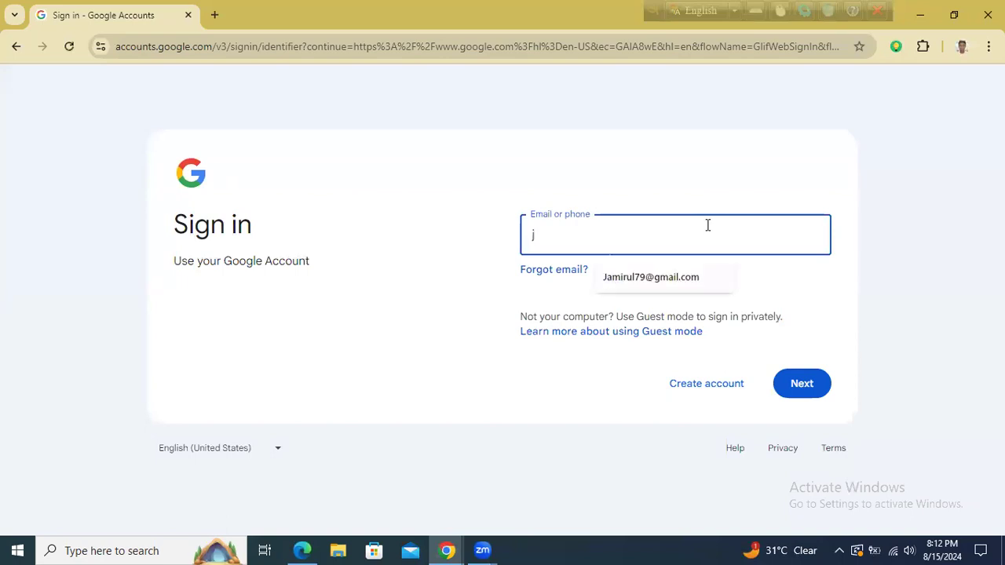
left_click(670, 287)
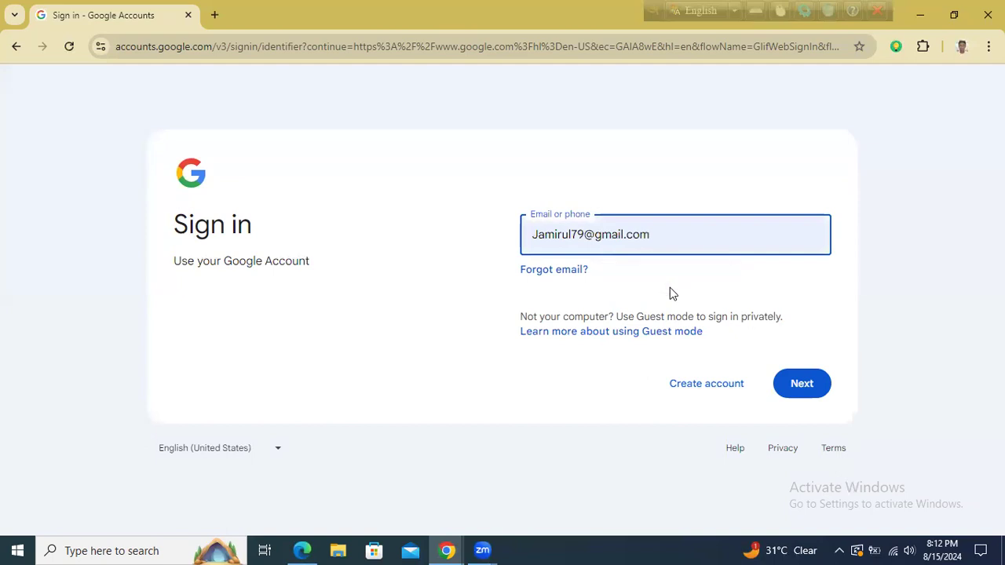
left_click(819, 386)
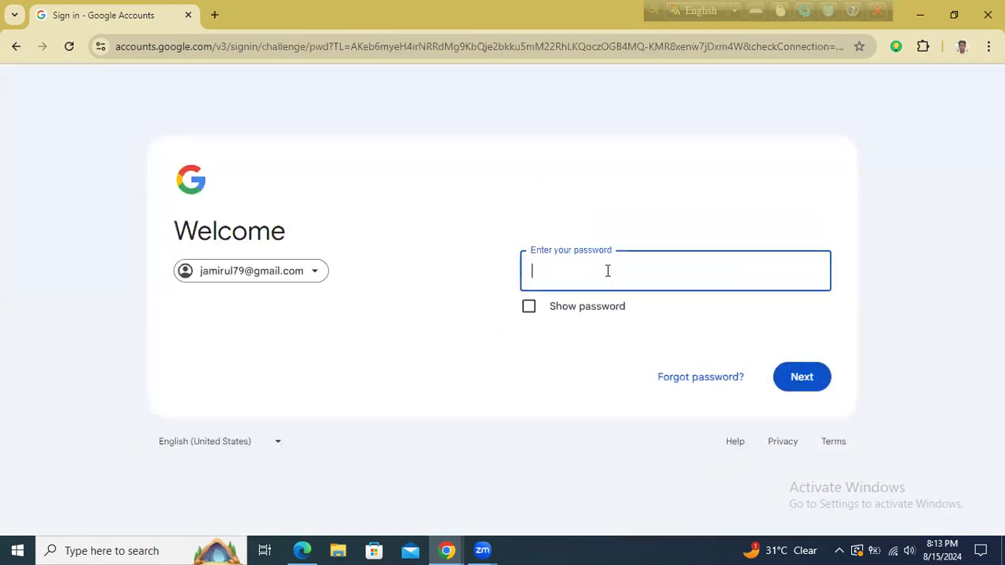
type("•••••••••")
left_click(787, 375)
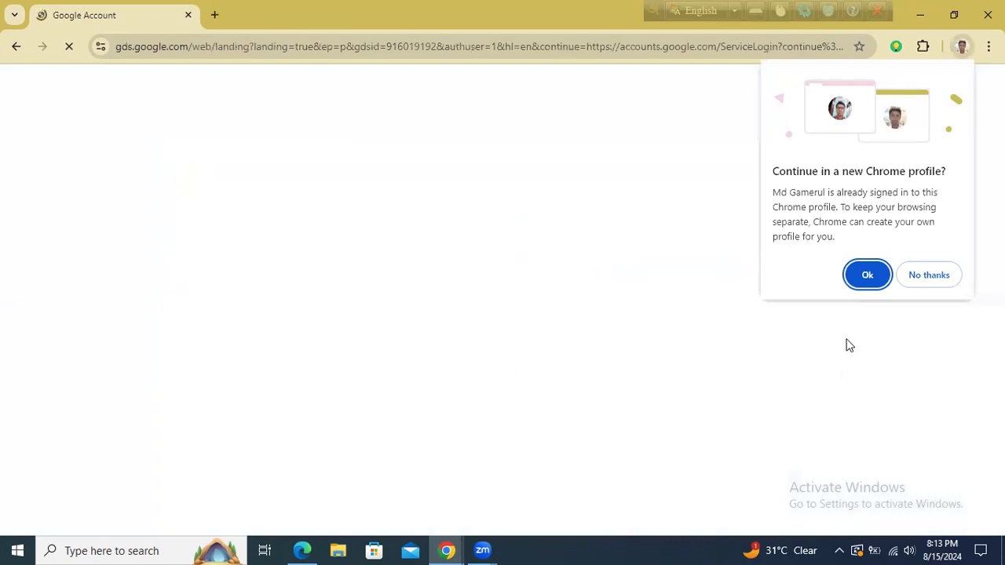
- Accept a separate Chrome profile for the second account, skip the sync prompt, and finish setup
left_click(868, 276)
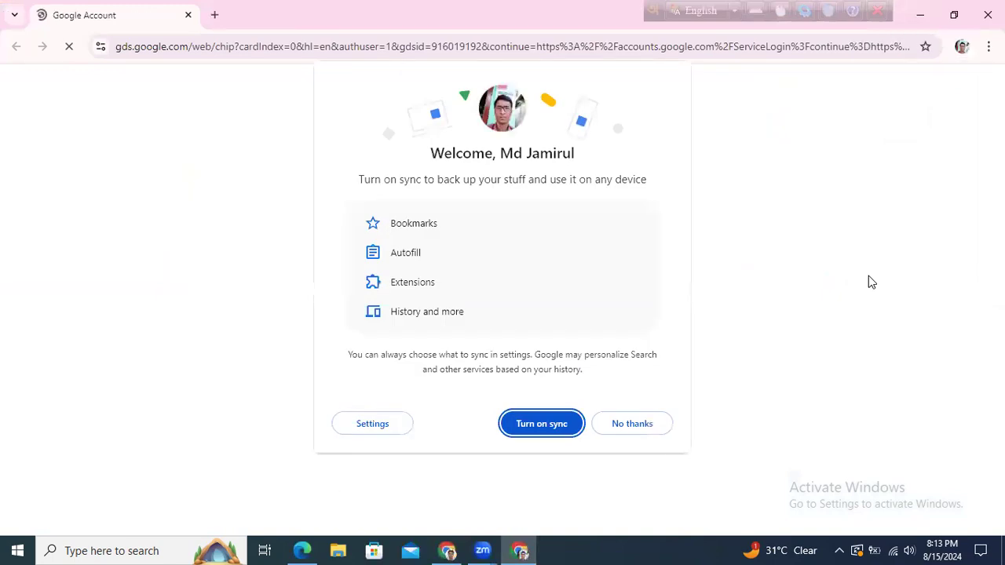
left_click(630, 424)
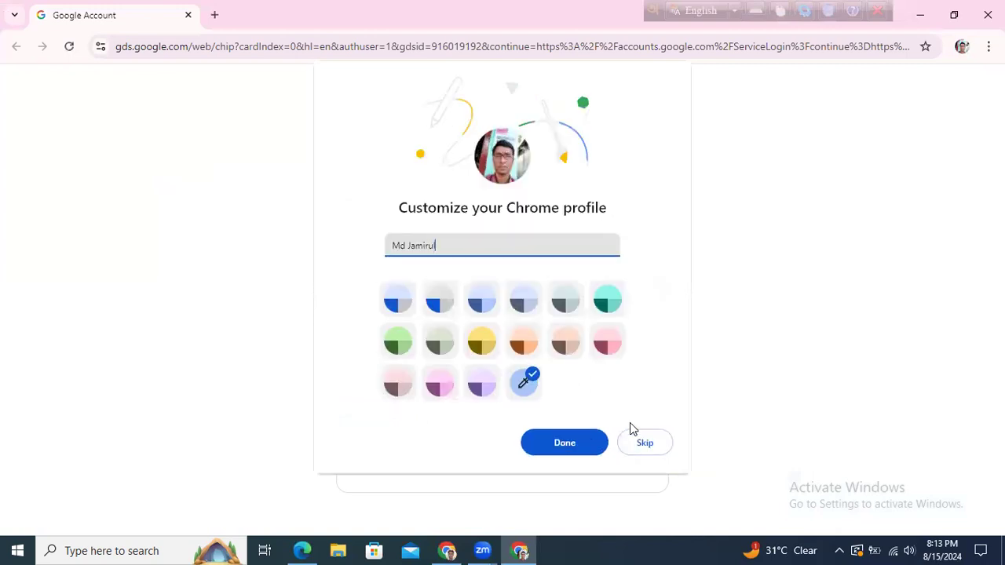
left_click(581, 446)
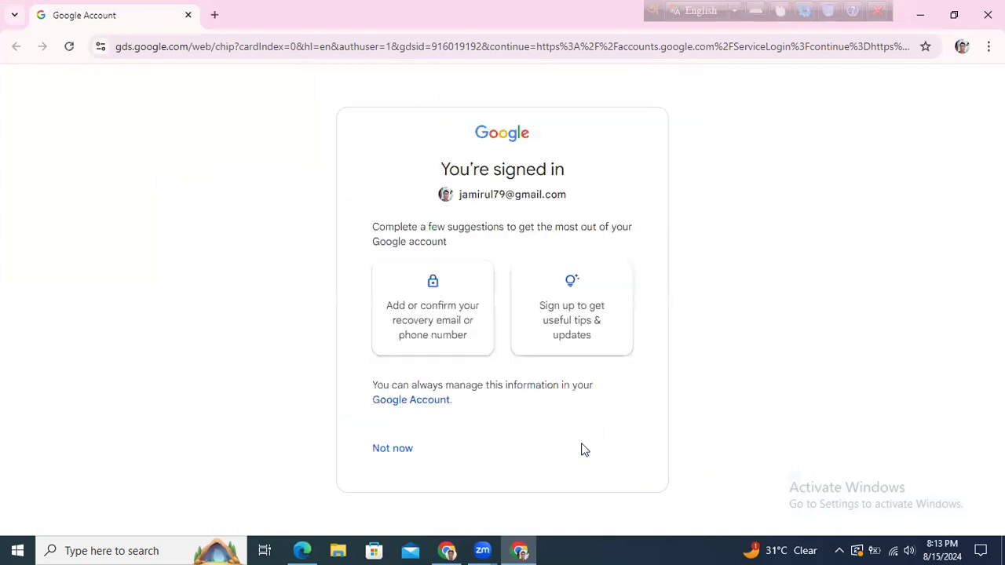
- Dismiss the account suggestions and search Google for 'youtube'
left_click(403, 456)
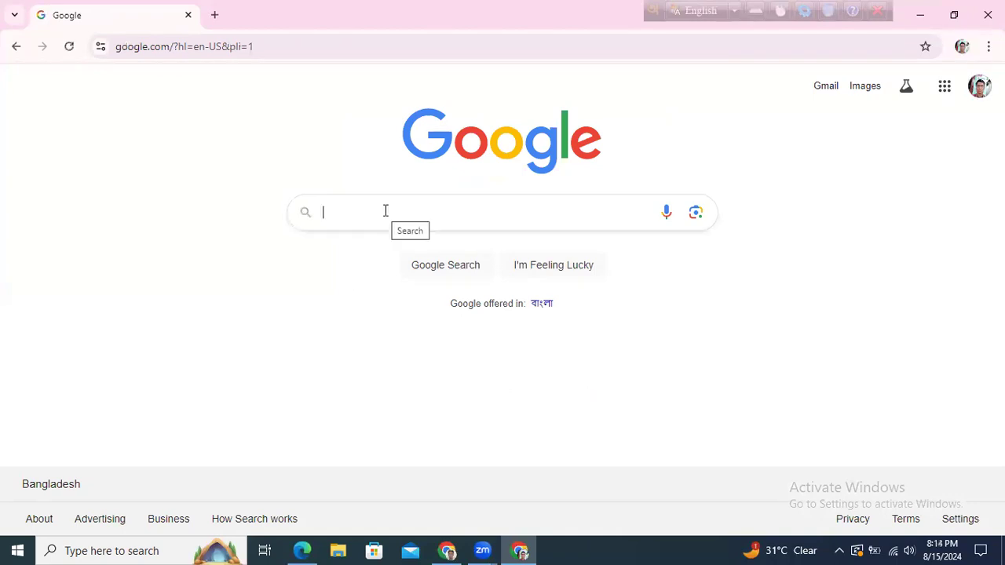
type("youtube")
key("Return")
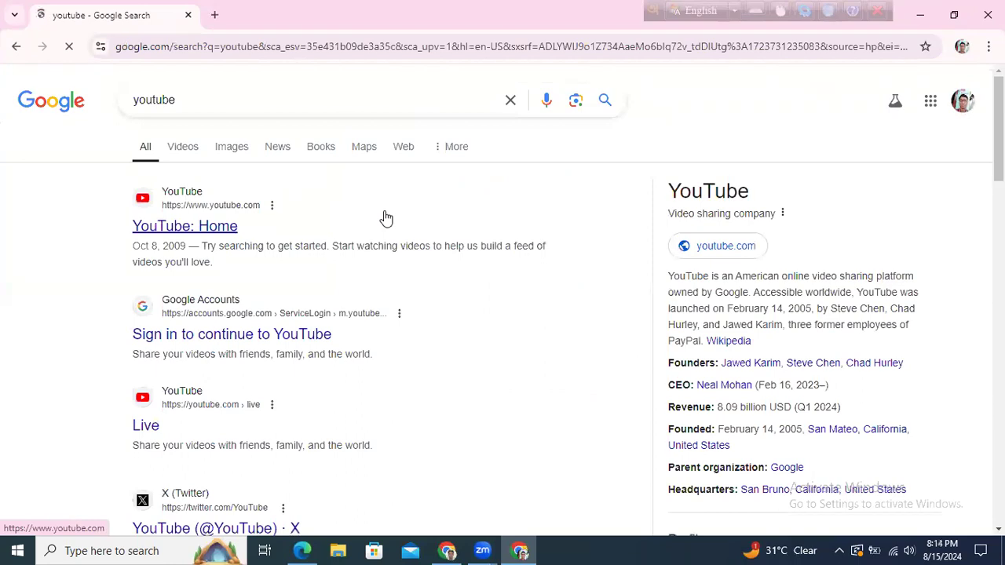
- Go to the second account's own channel page (18 subscribers, 2 videos) and allow YouTube notifications
left_click(198, 227)
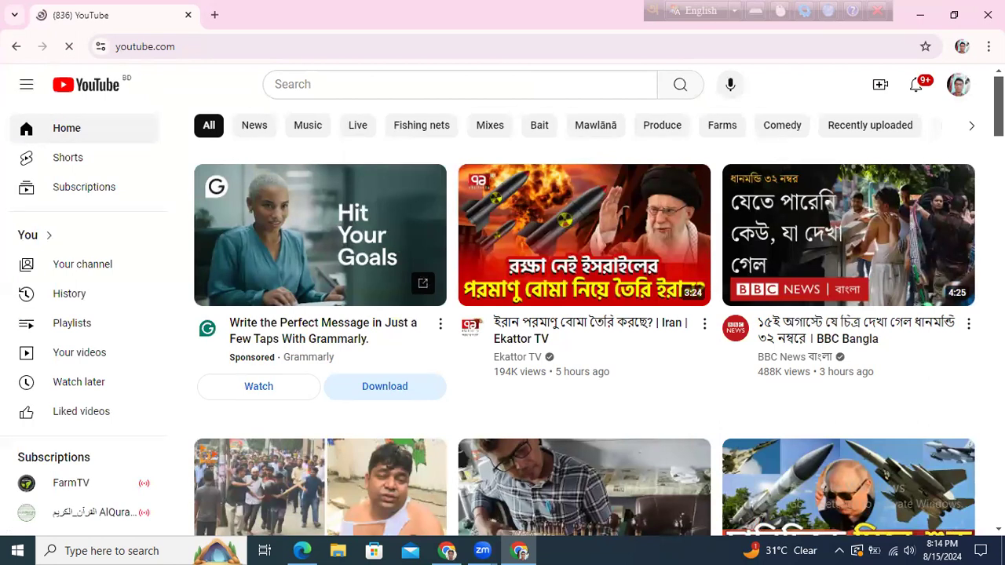
left_click(957, 88)
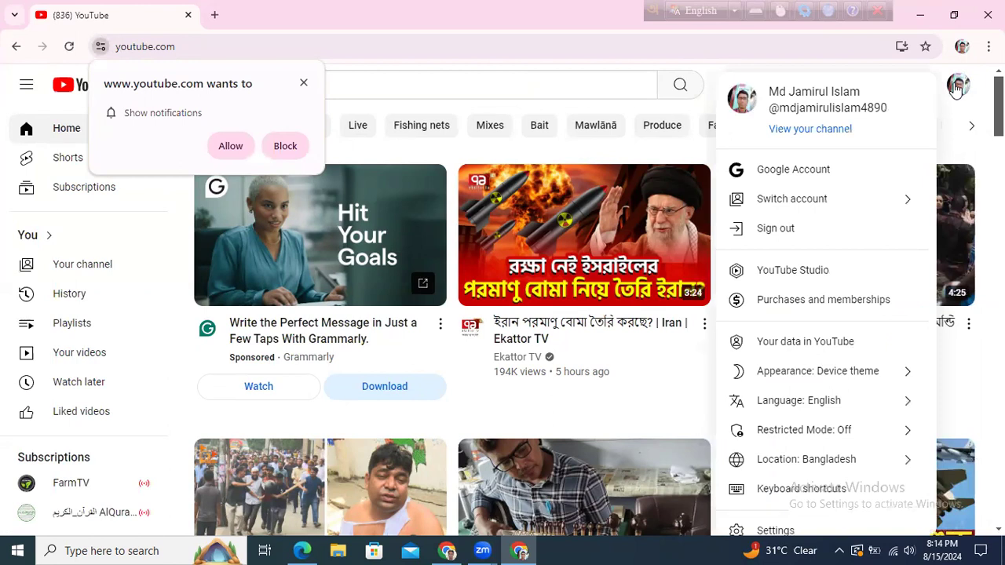
left_click(812, 135)
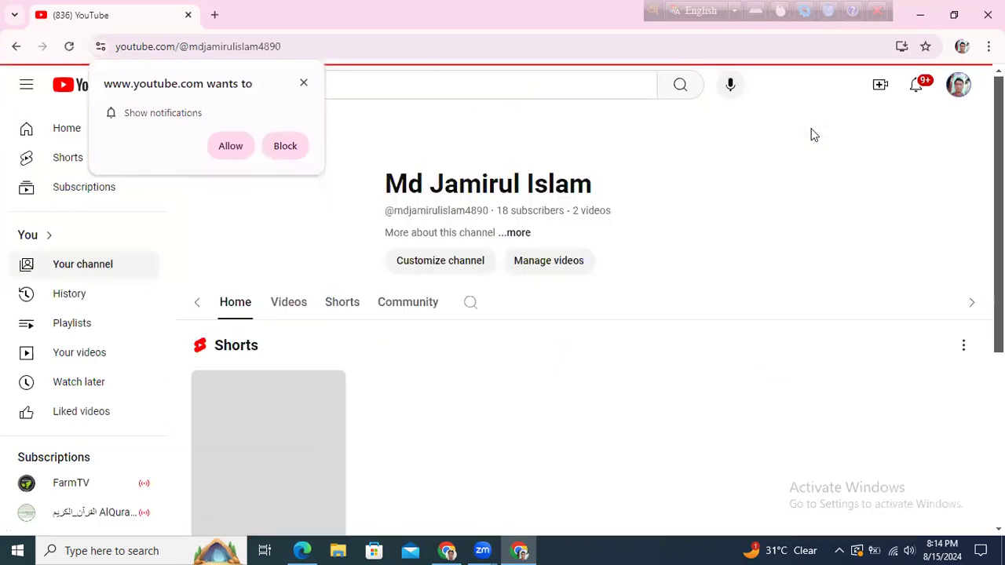
left_click(230, 149)
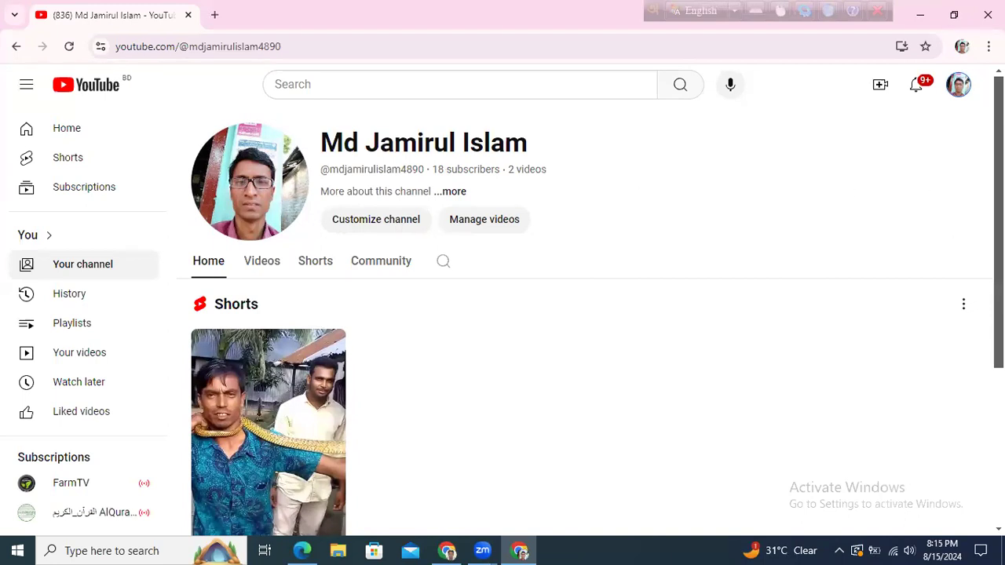
left_click(956, 96)
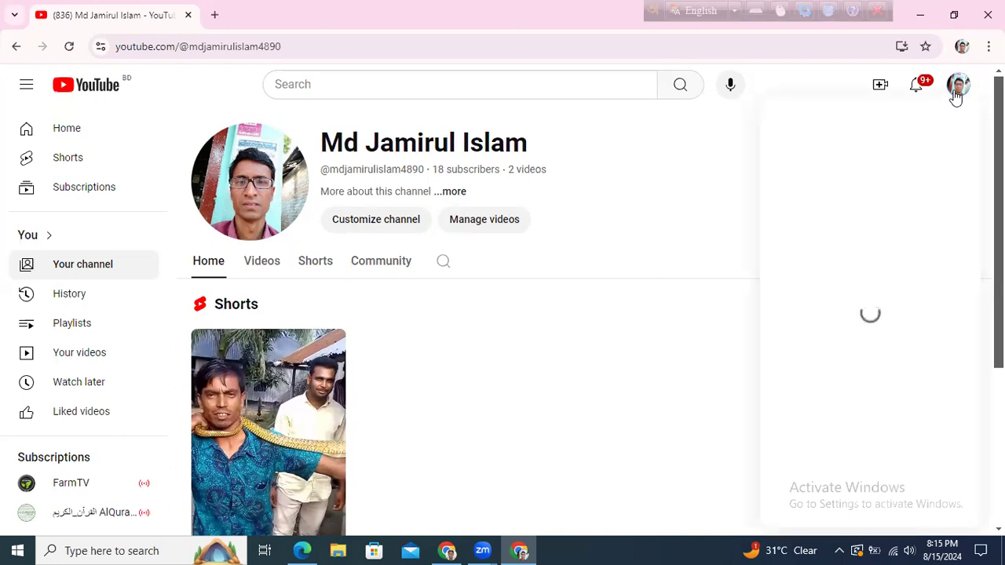
left_click(640, 226)
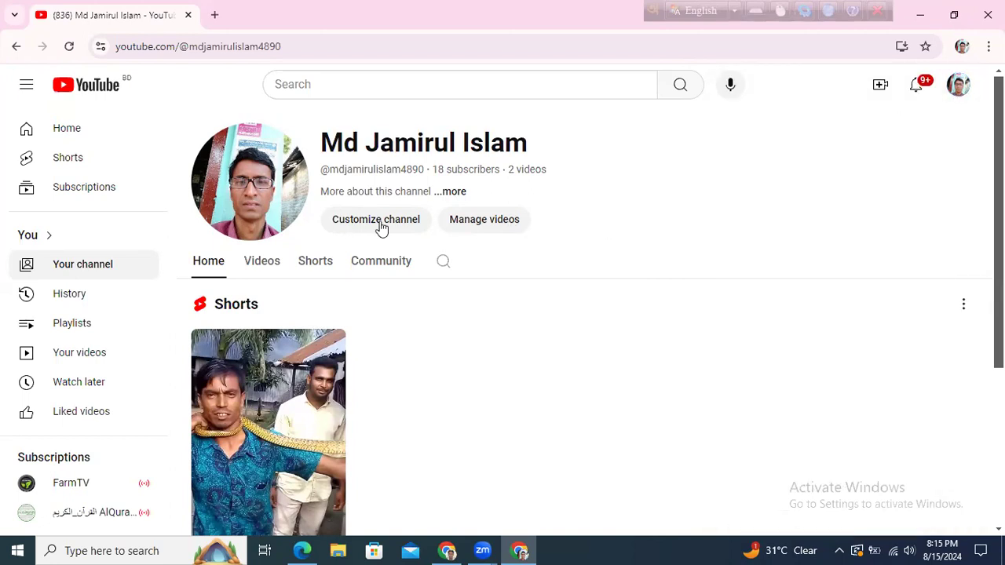
- Open Customize channel and get past the Welcome to YouTube Studio dialog to the Layout tab
left_click(366, 228)
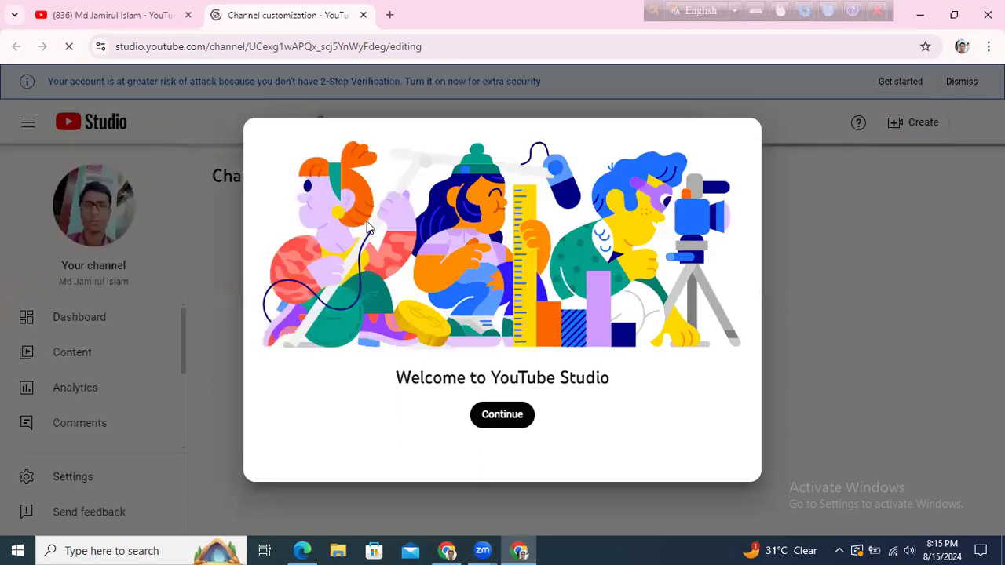
left_click(493, 419)
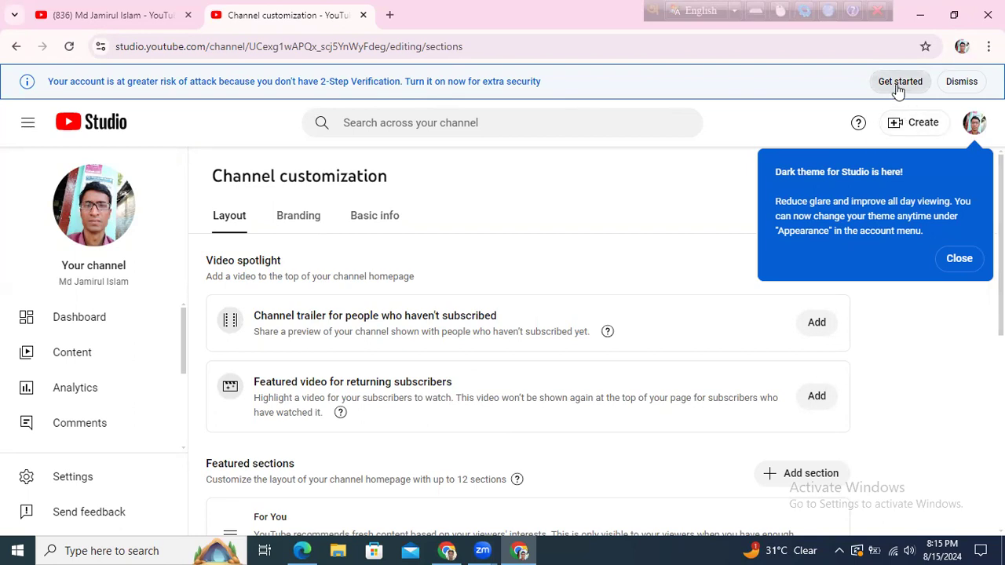
- Start 2-Step Verification setup from the banner and re-enter the account password to confirm identity
left_click(900, 81)
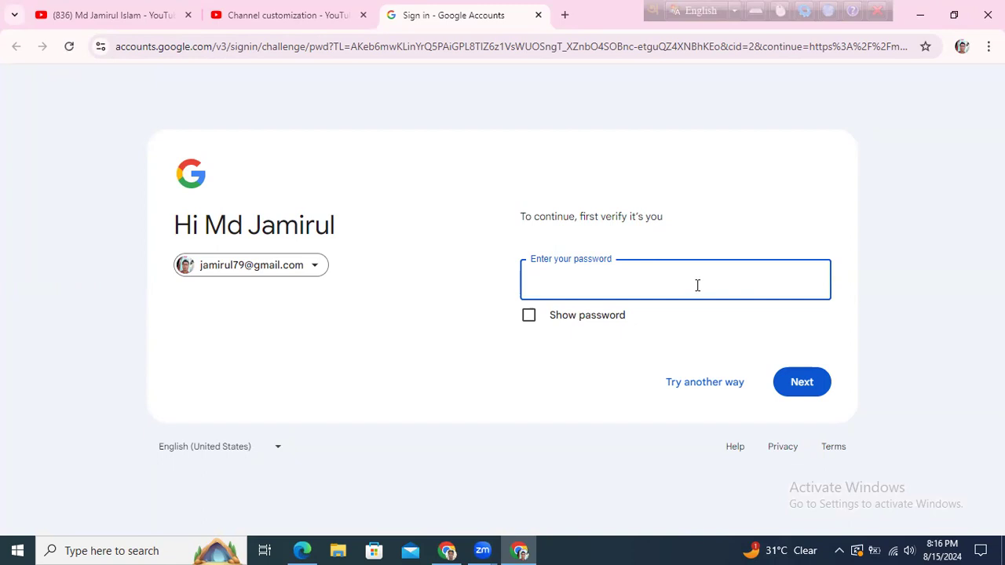
type("*********")
left_click(801, 377)
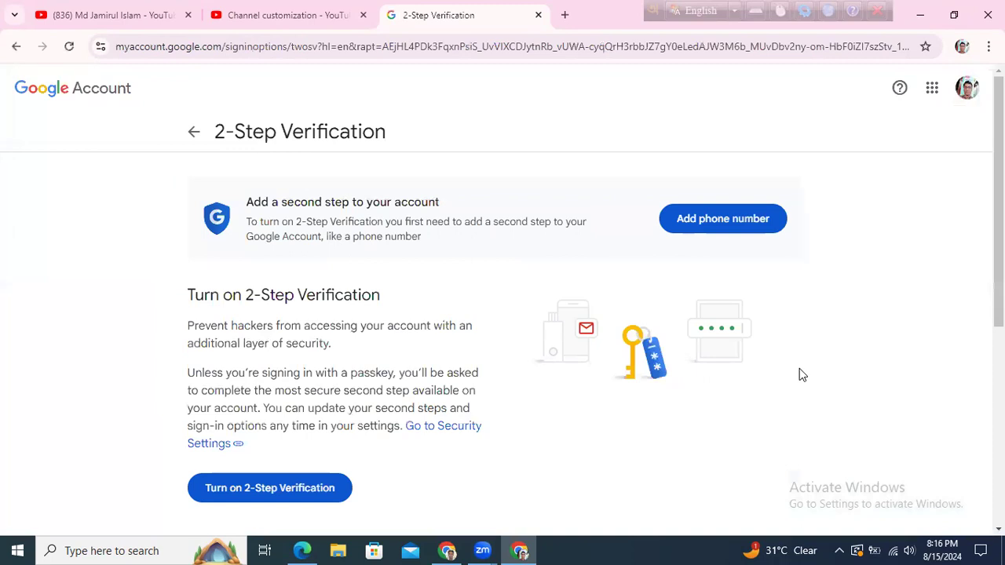
left_click(719, 224)
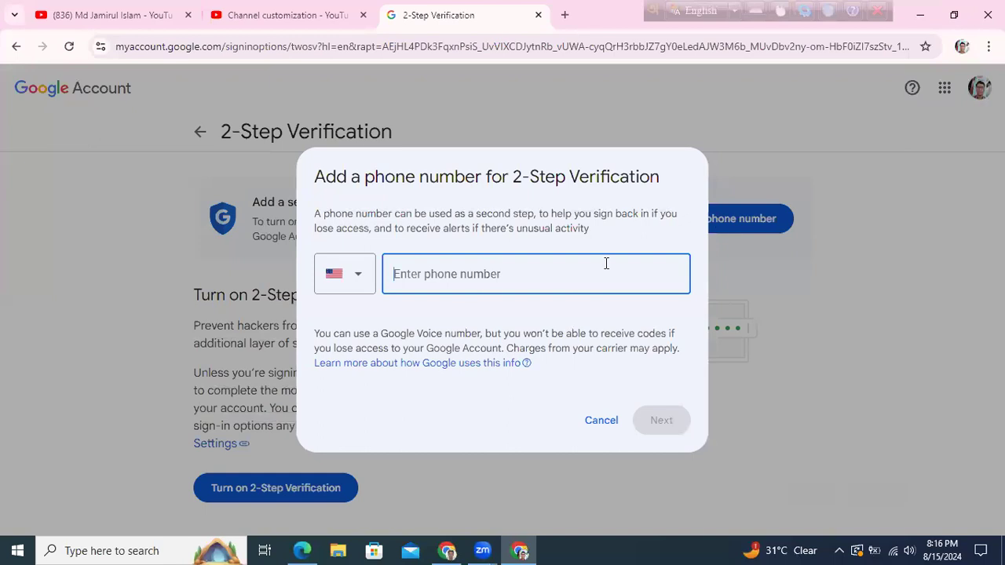
left_click(359, 280)
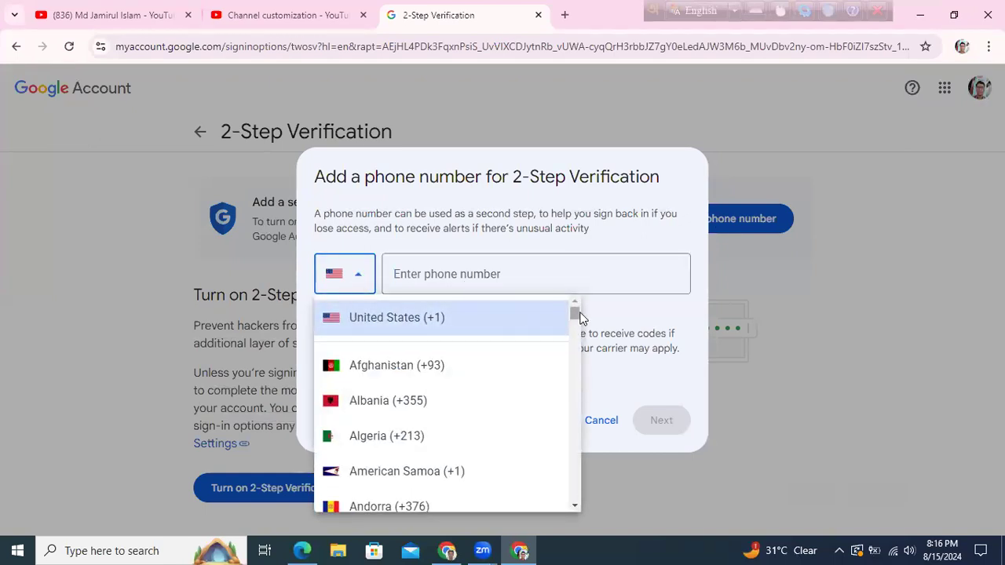
mouse_move(574, 314)
left_mouse_down()
mouse_move(571, 337)
mouse_move(571, 314)
mouse_move(571, 328)
left_mouse_up()
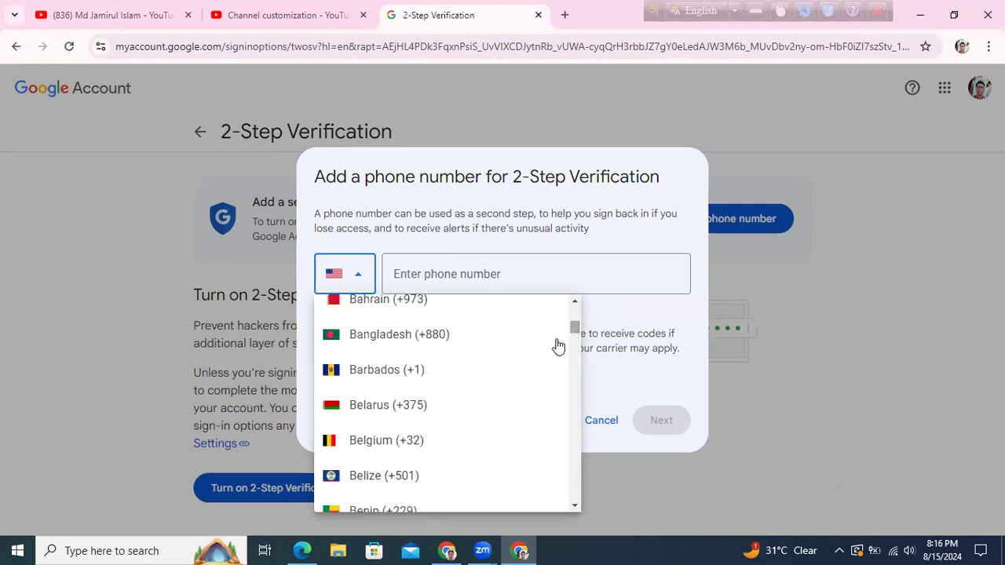
left_click(417, 336)
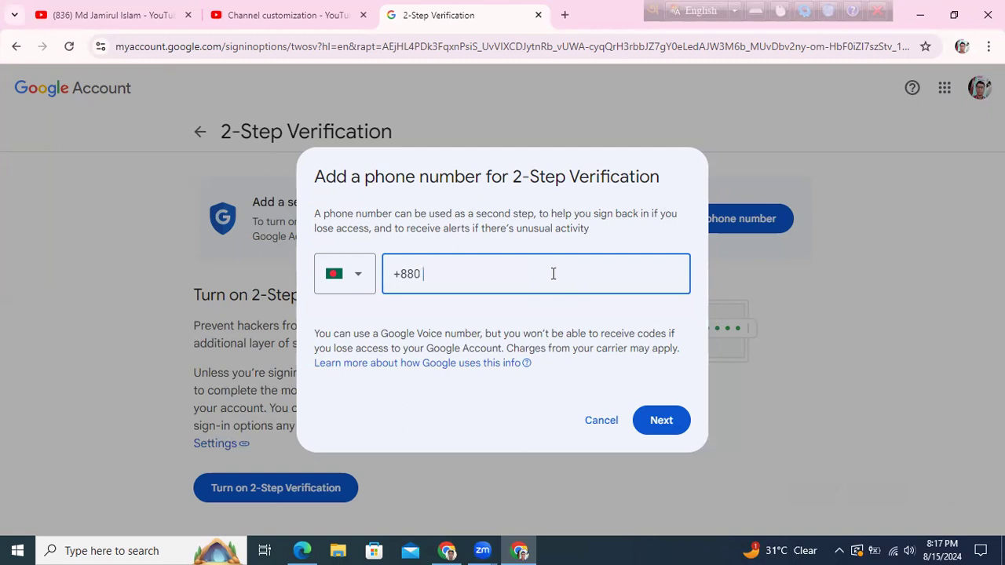
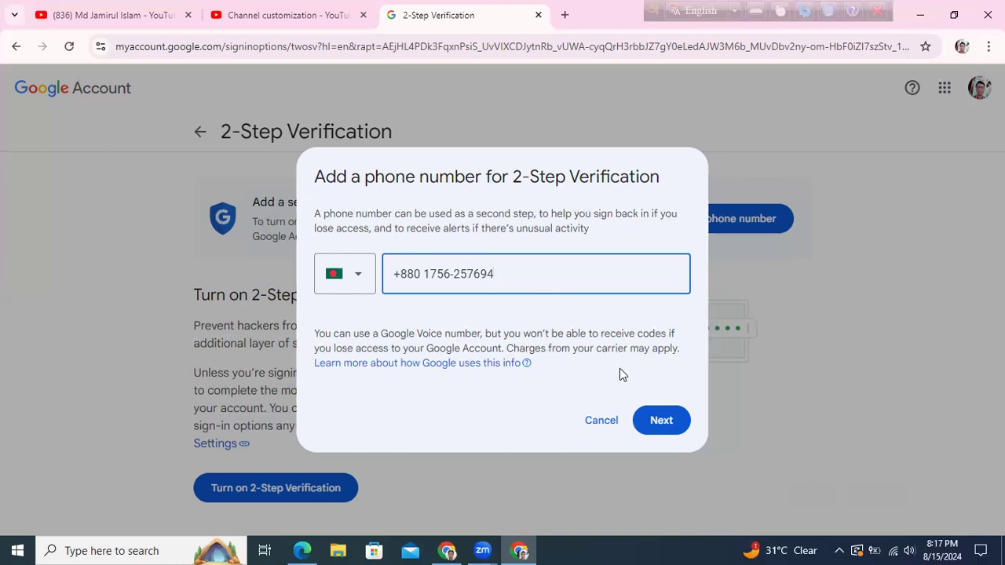
left_click(658, 422)
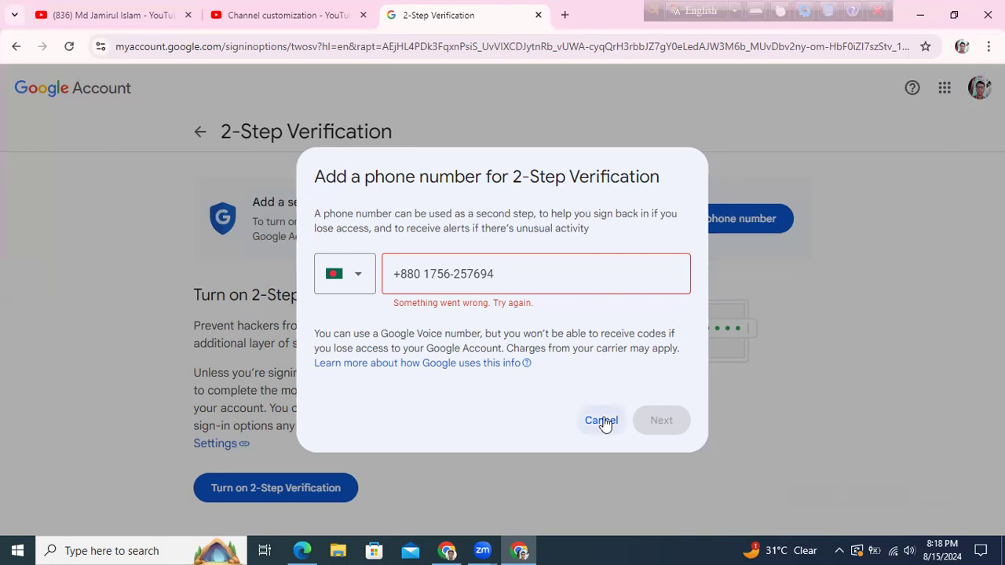
left_click(603, 423)
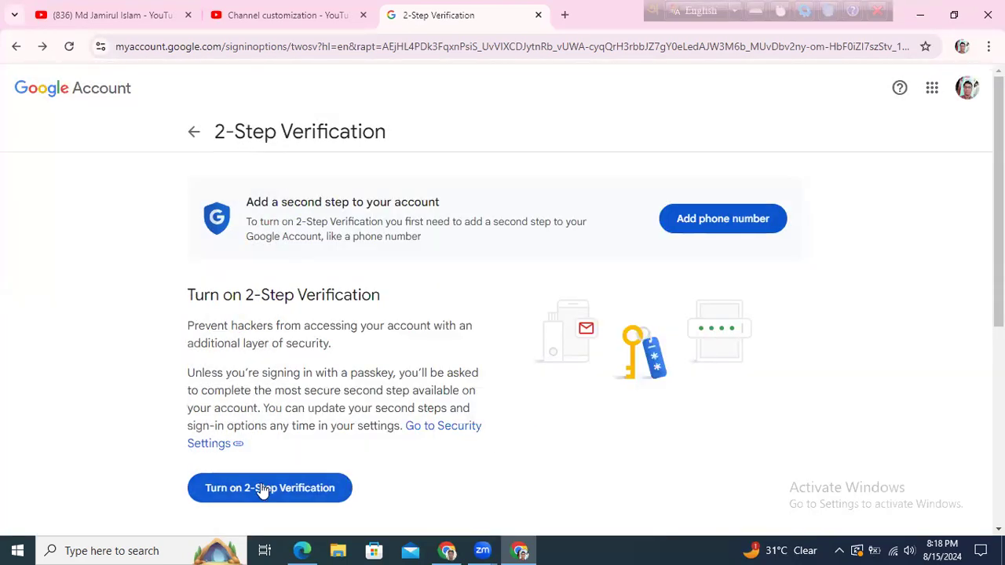
- Turn on 2-Step Verification and check the phone number and Google prompt listed as second steps
left_click(260, 492)
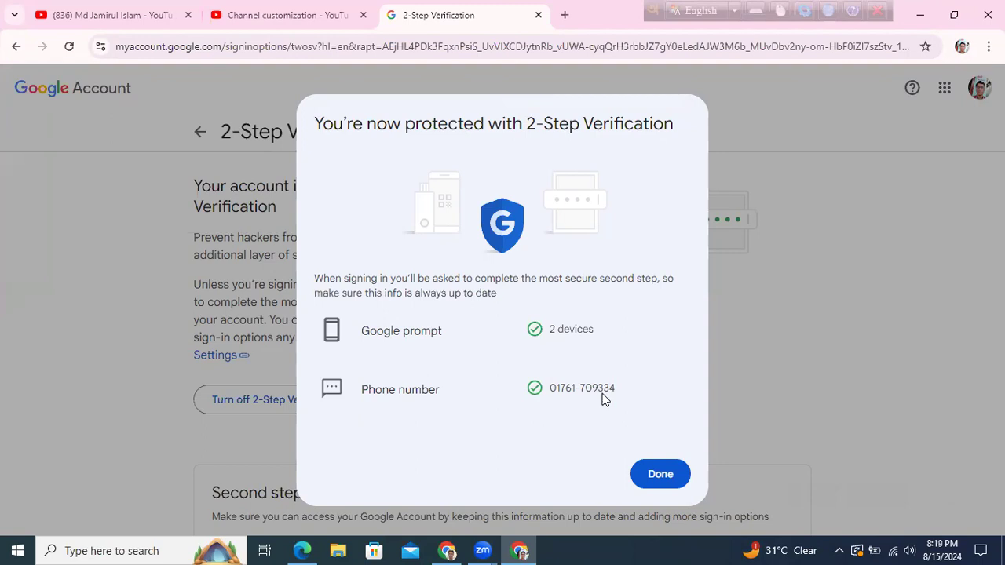
left_click(657, 475)
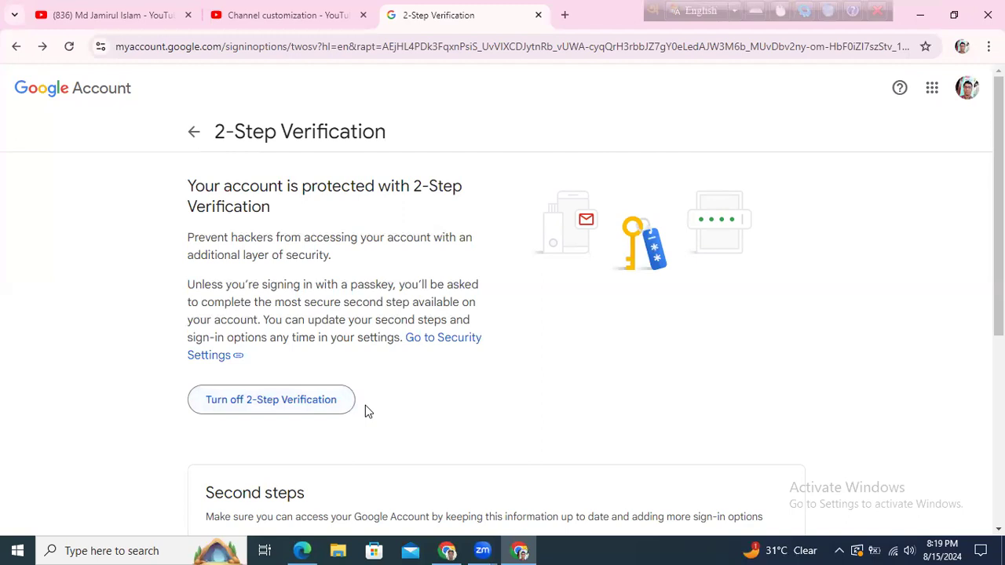
left_click_drag(998, 189, 998, 377)
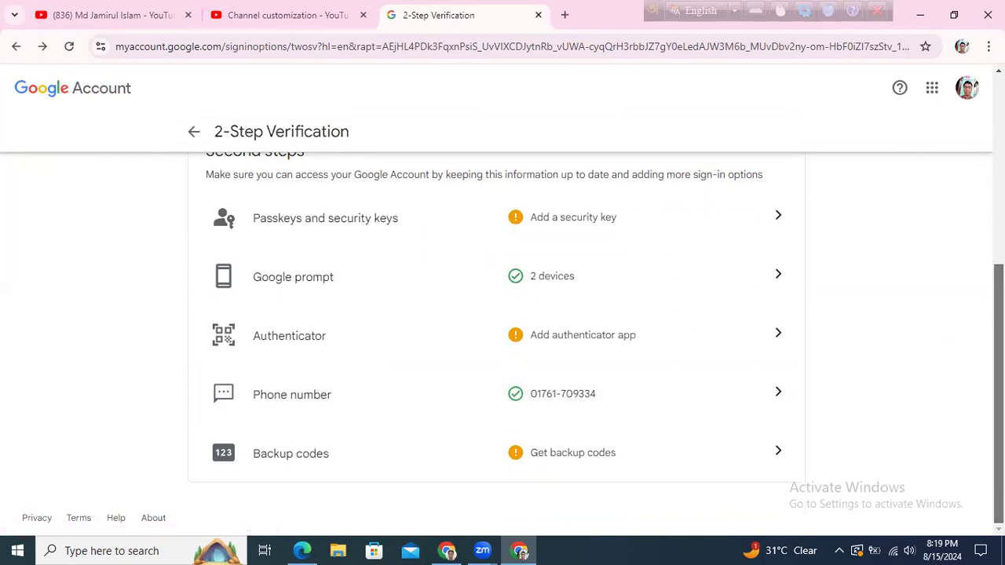
scroll(999, 393, "up", 5)
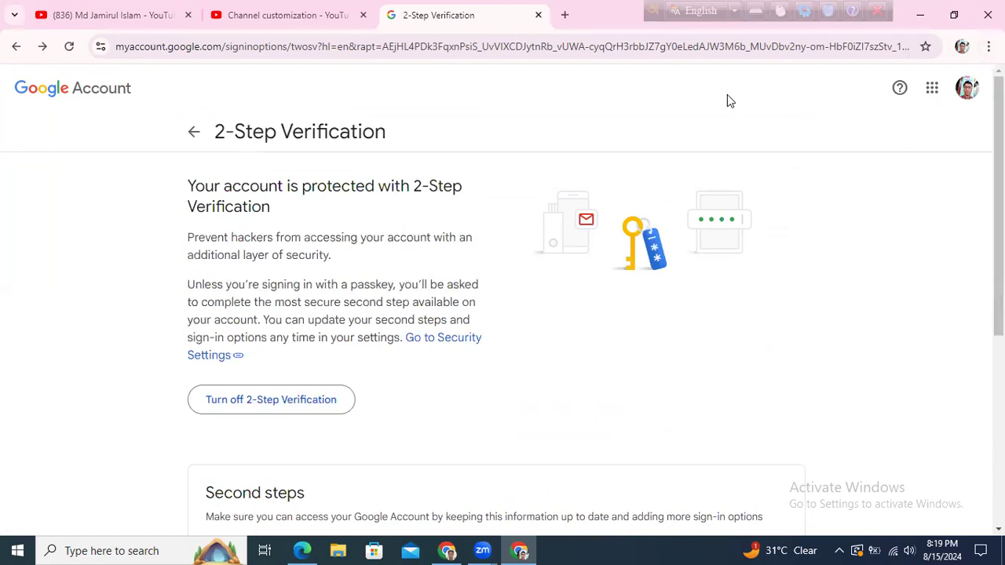
- Close the 2-Step Verification tab and clear the security banner and dark theme notice in YouTube Studio
left_click(538, 15)
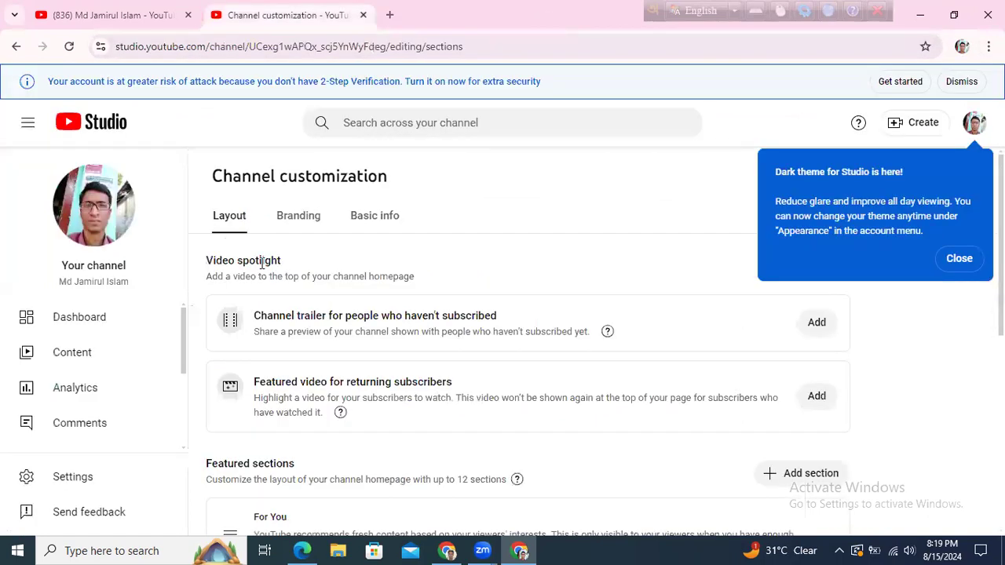
left_click(974, 80)
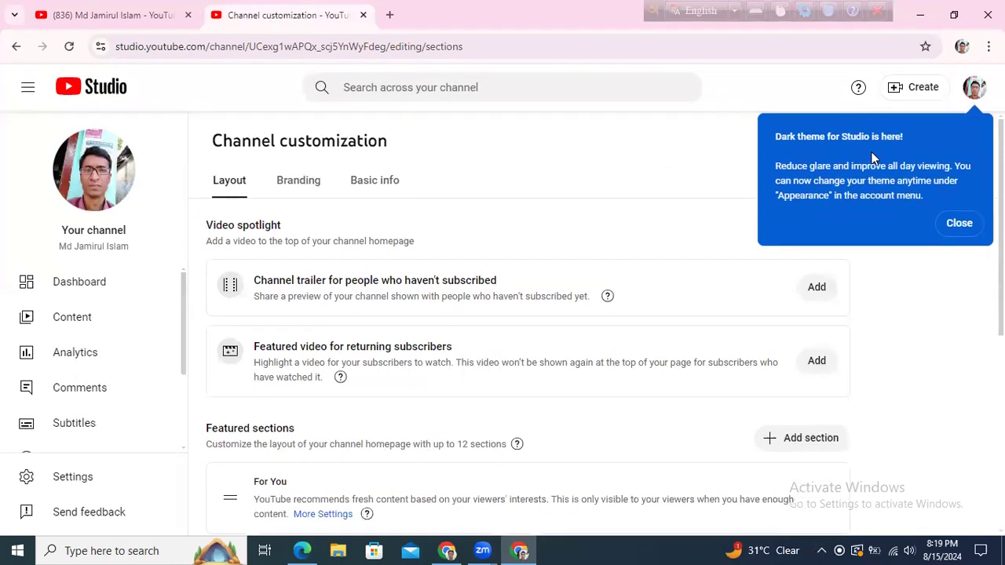
left_click(972, 88)
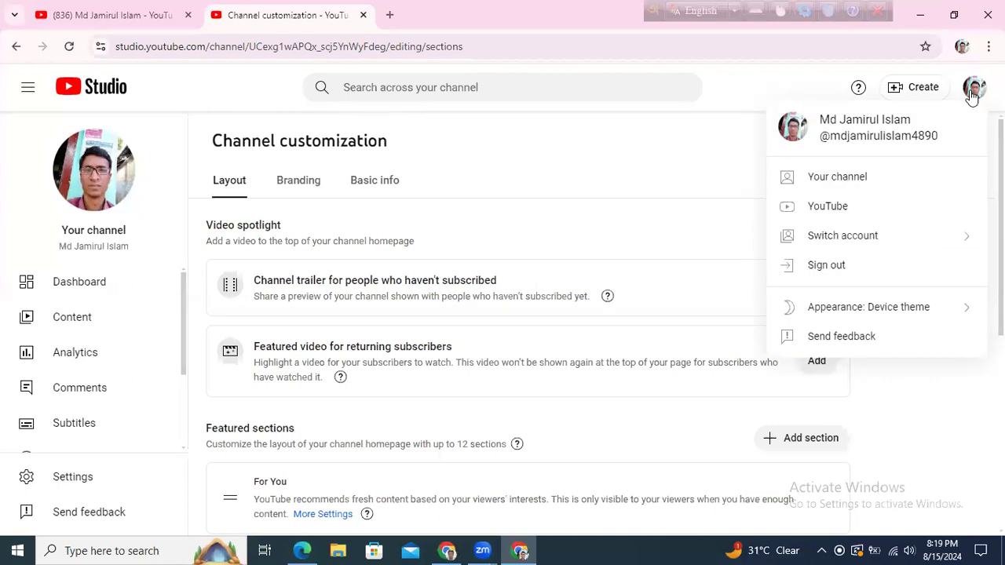
- Bring up the Switch account list showing this account's single channel with 18 subscribers
left_click(812, 237)
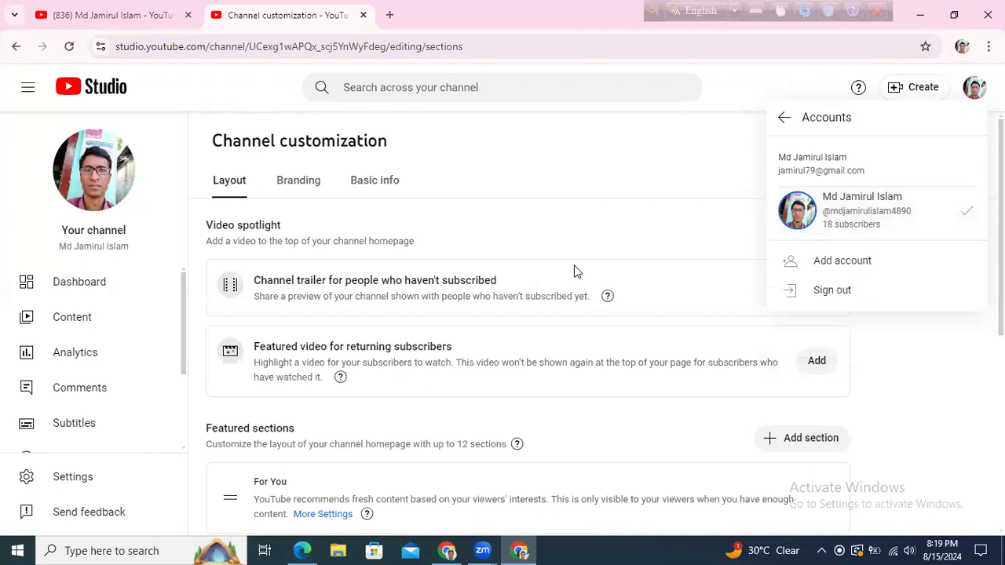
left_click(975, 93)
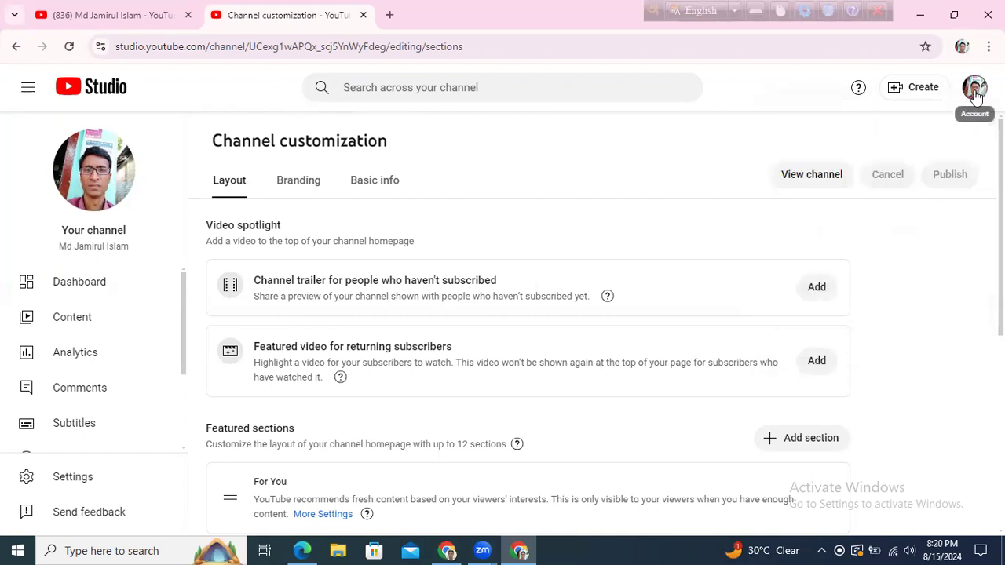
left_click(975, 92)
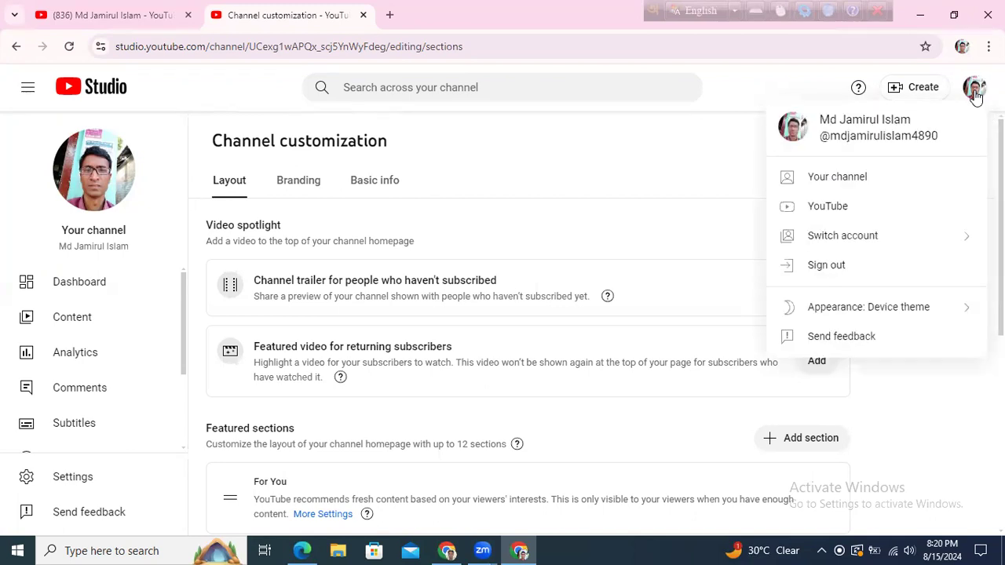
left_click(854, 237)
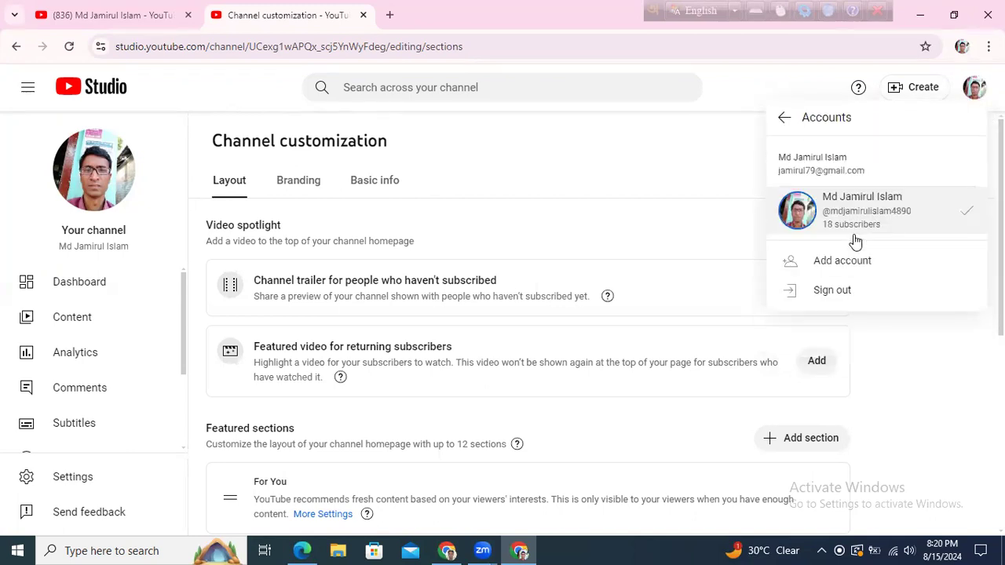